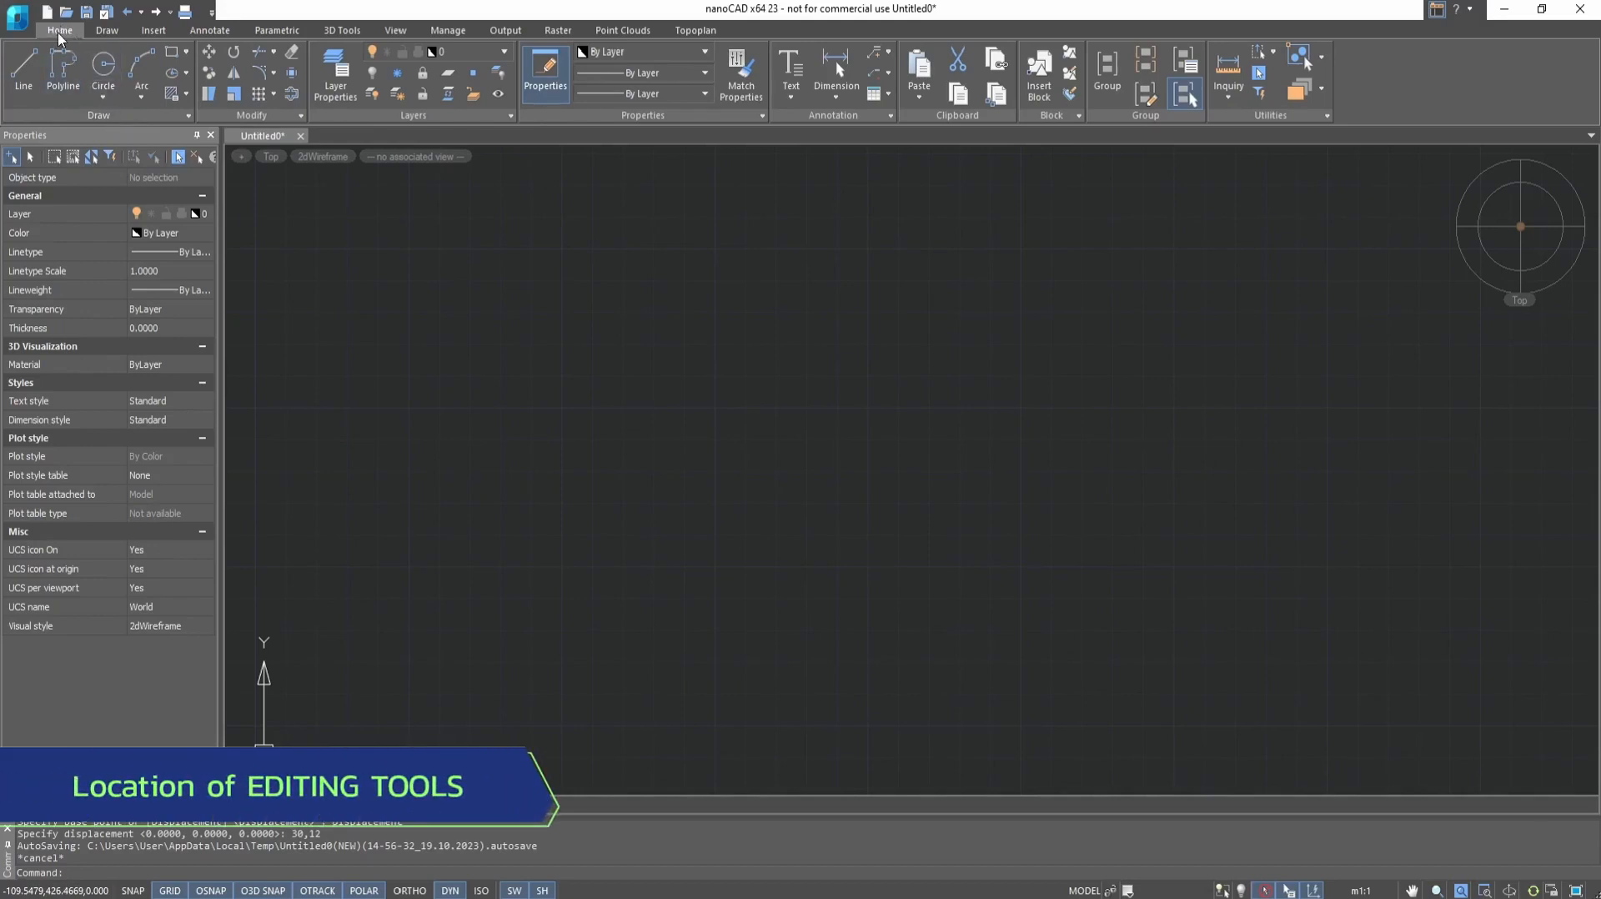
click(251, 115)
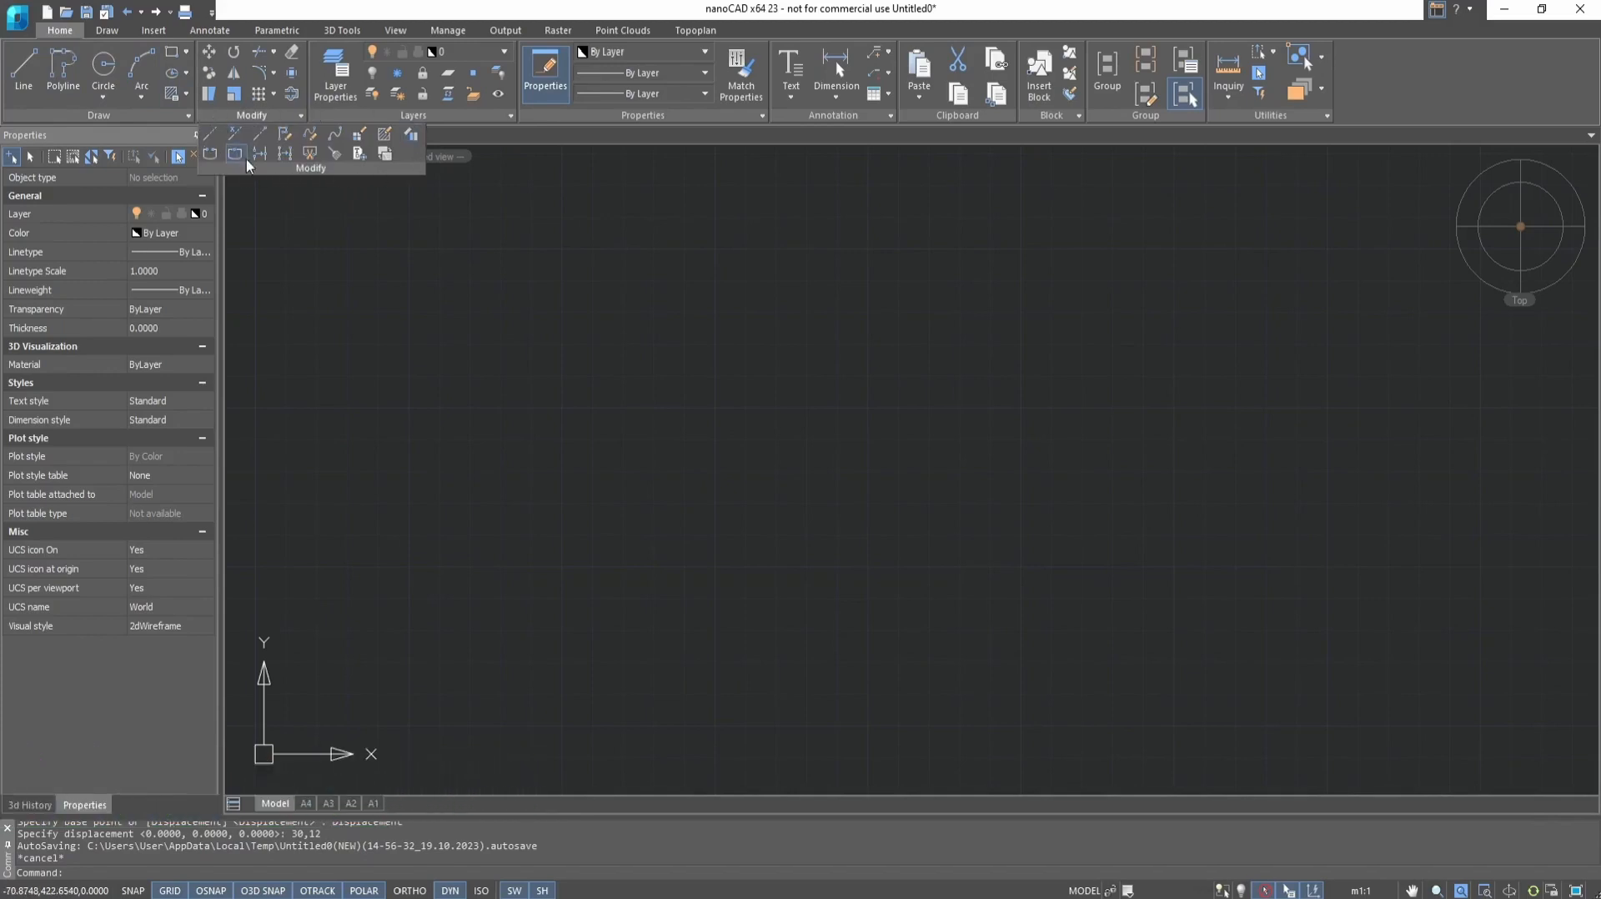
click(109, 31)
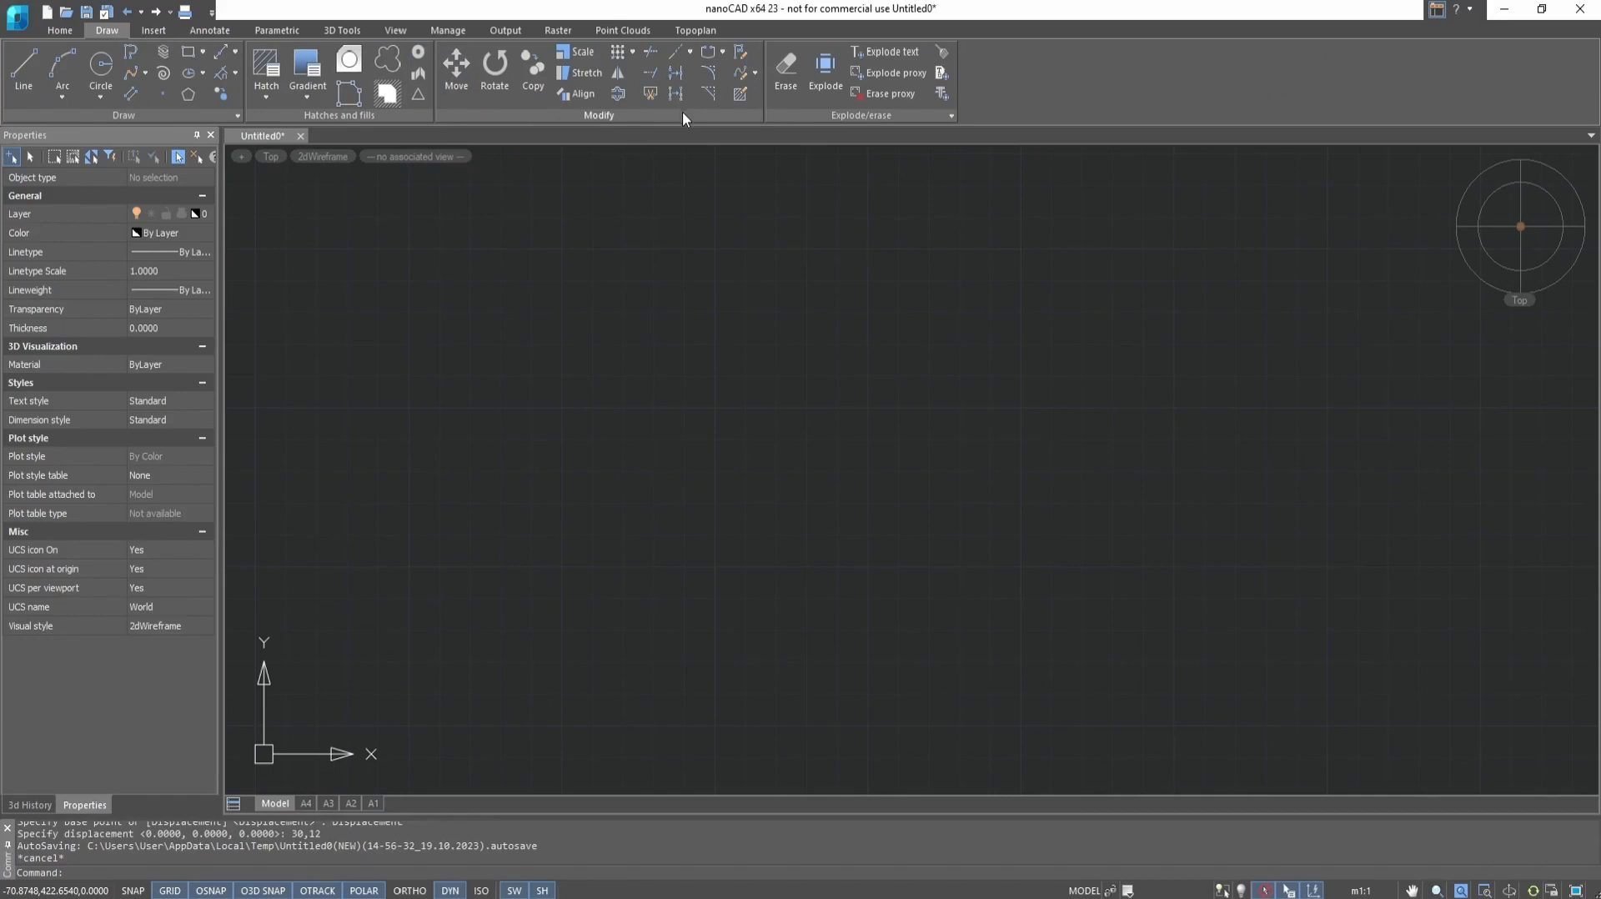
click(60, 30)
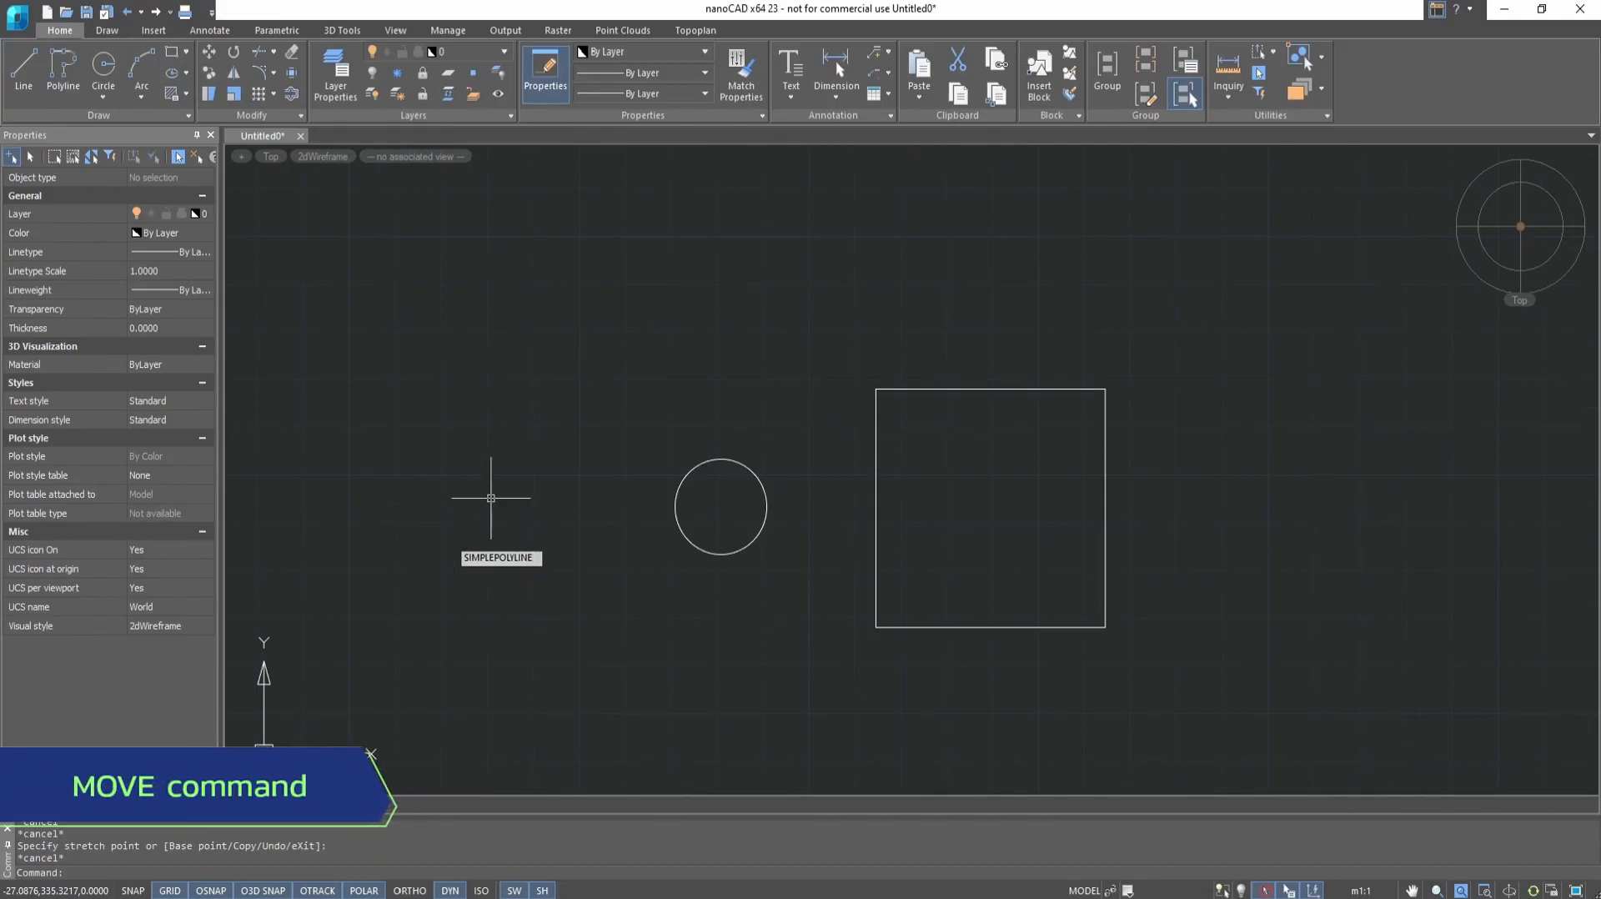
Move the circle from its center to the upper-right corner of the square
click(211, 57)
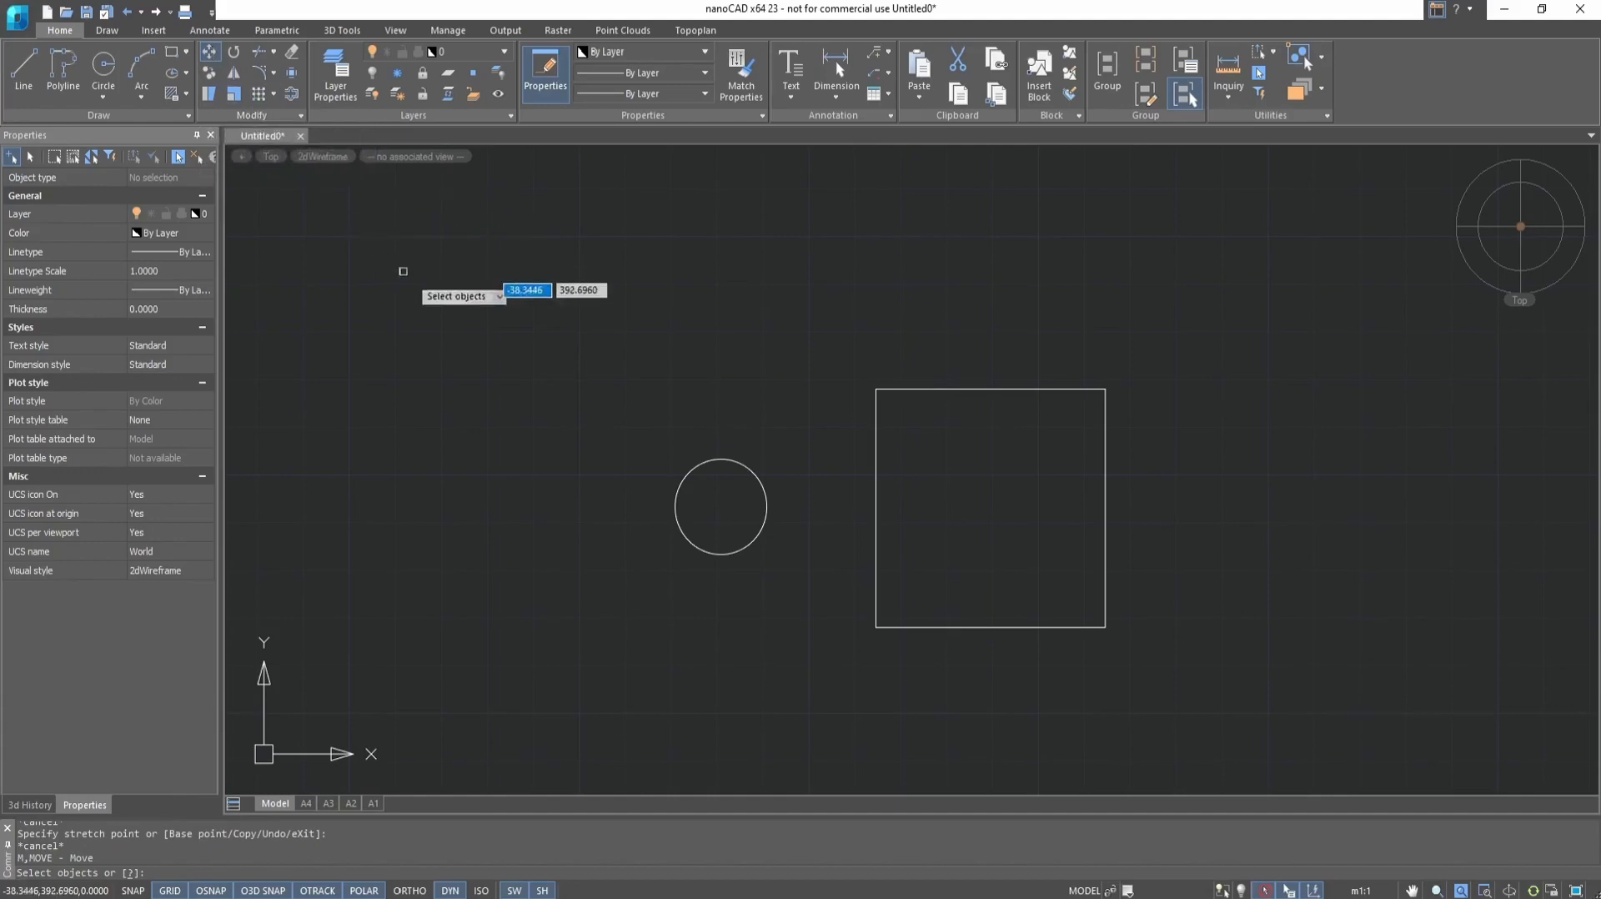
click(697, 467)
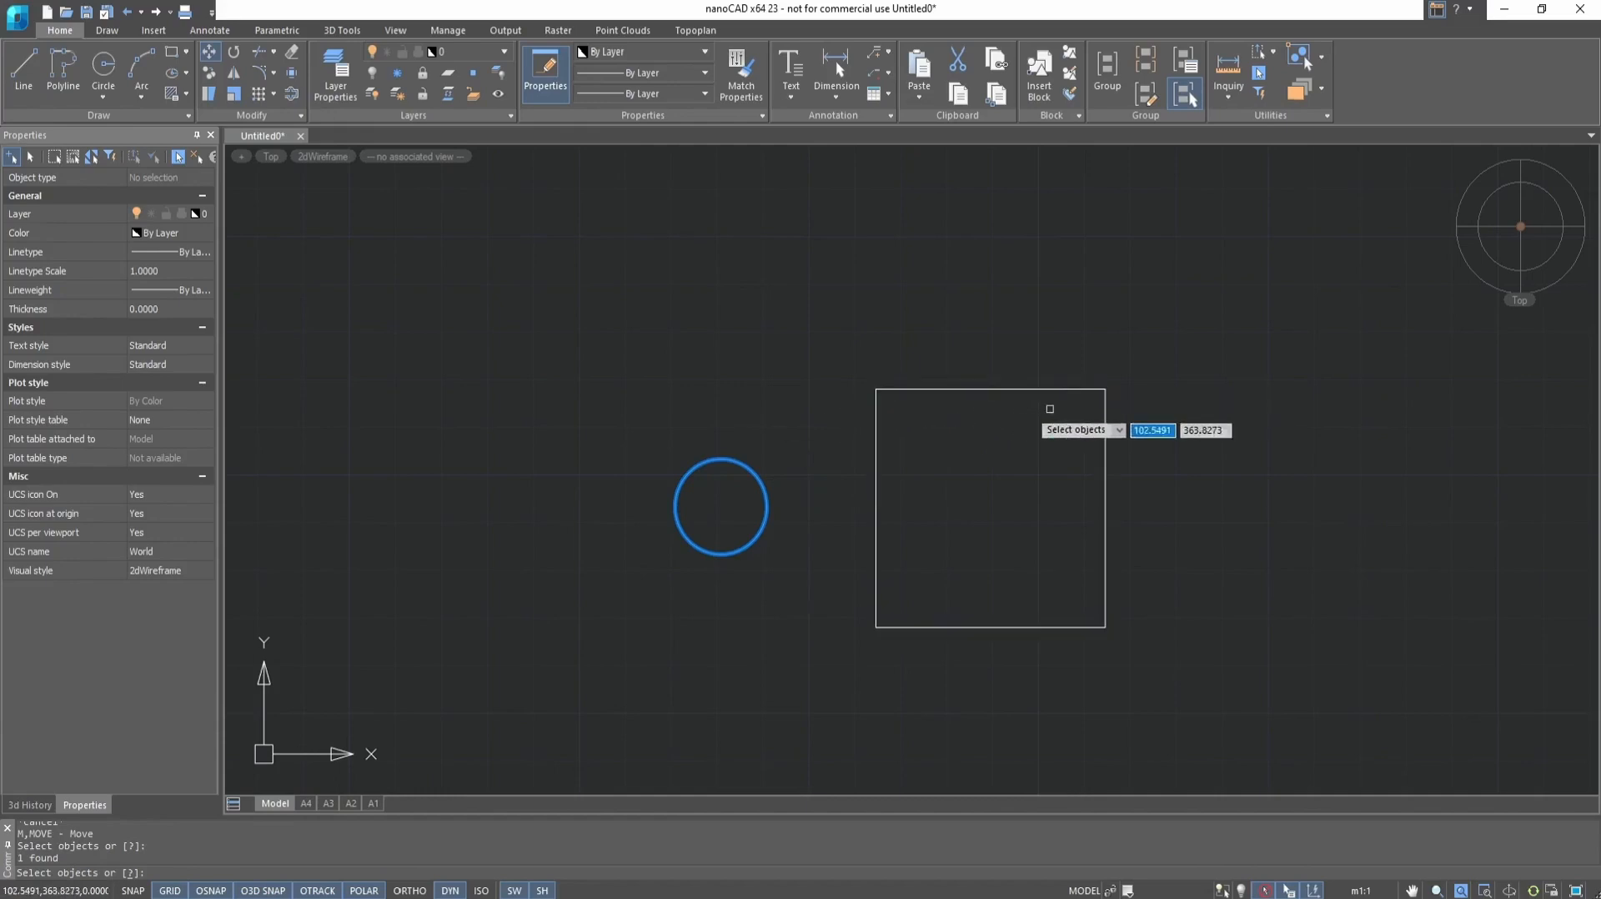
key(Return)
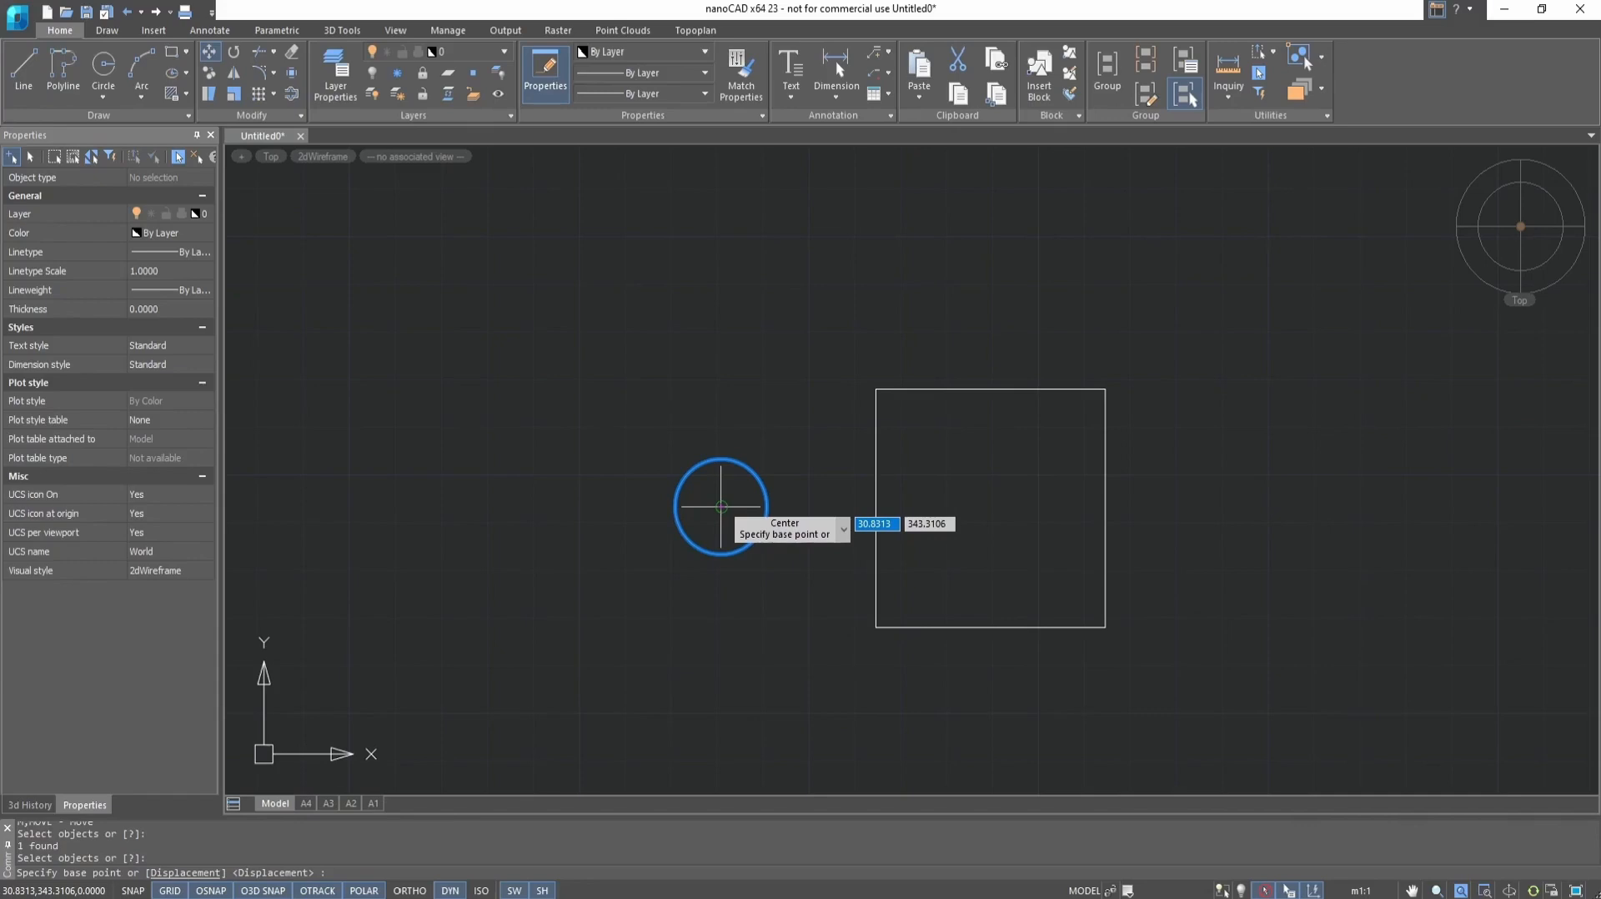
click(721, 506)
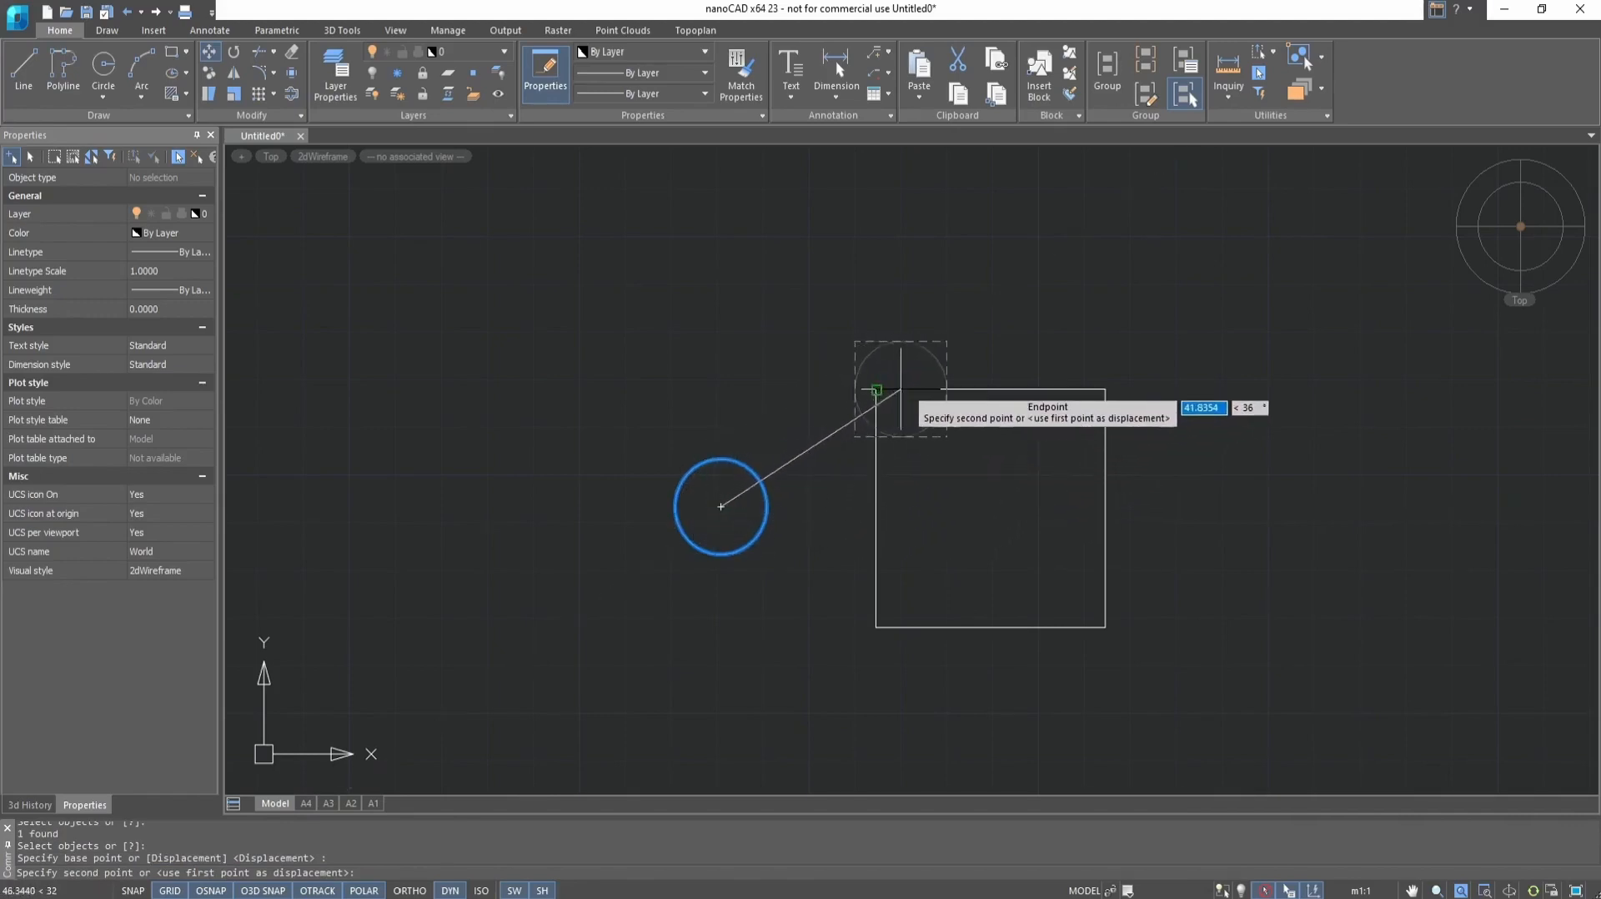
click(1105, 389)
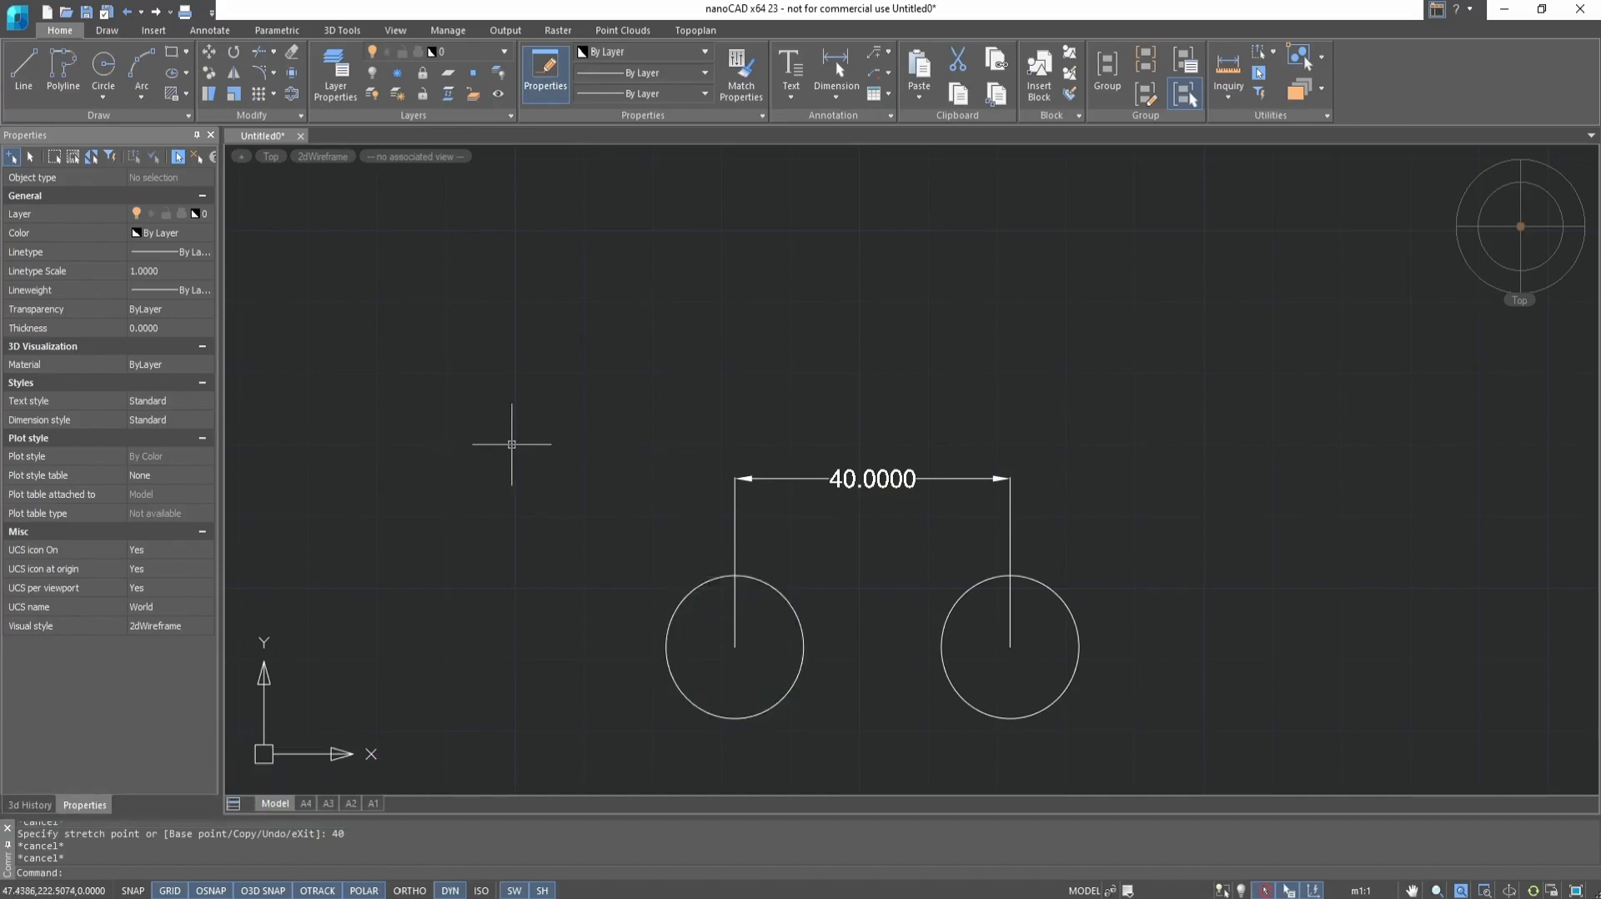
Move the left circle of the dimensioned pair 40 units horizontally to the right, using its center as the base point
click(211, 56)
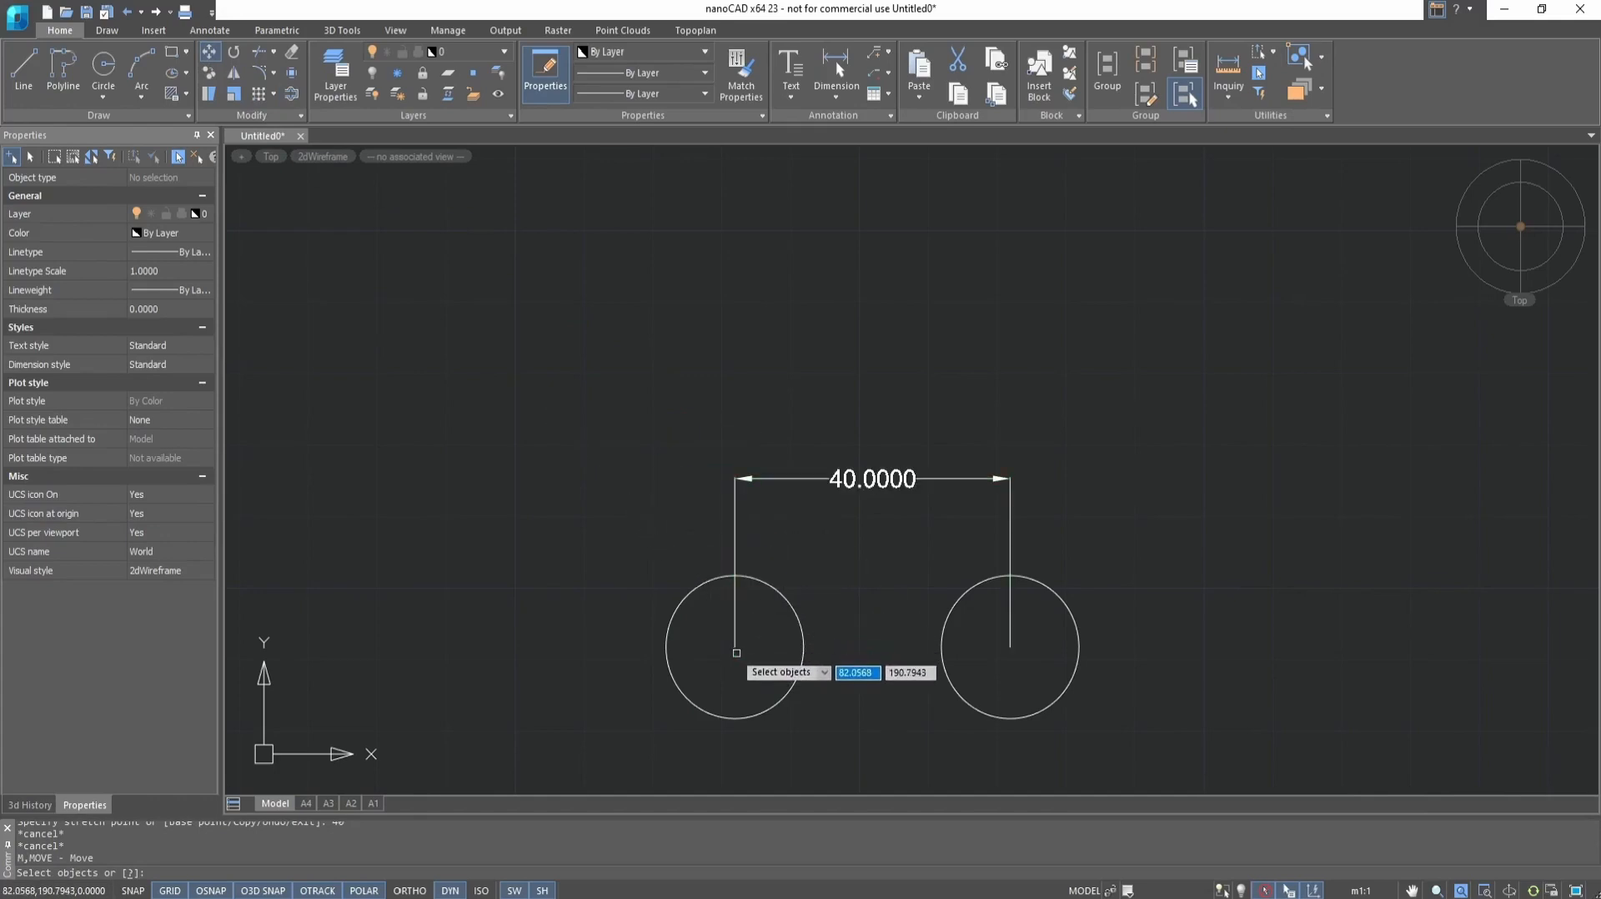
click(777, 595)
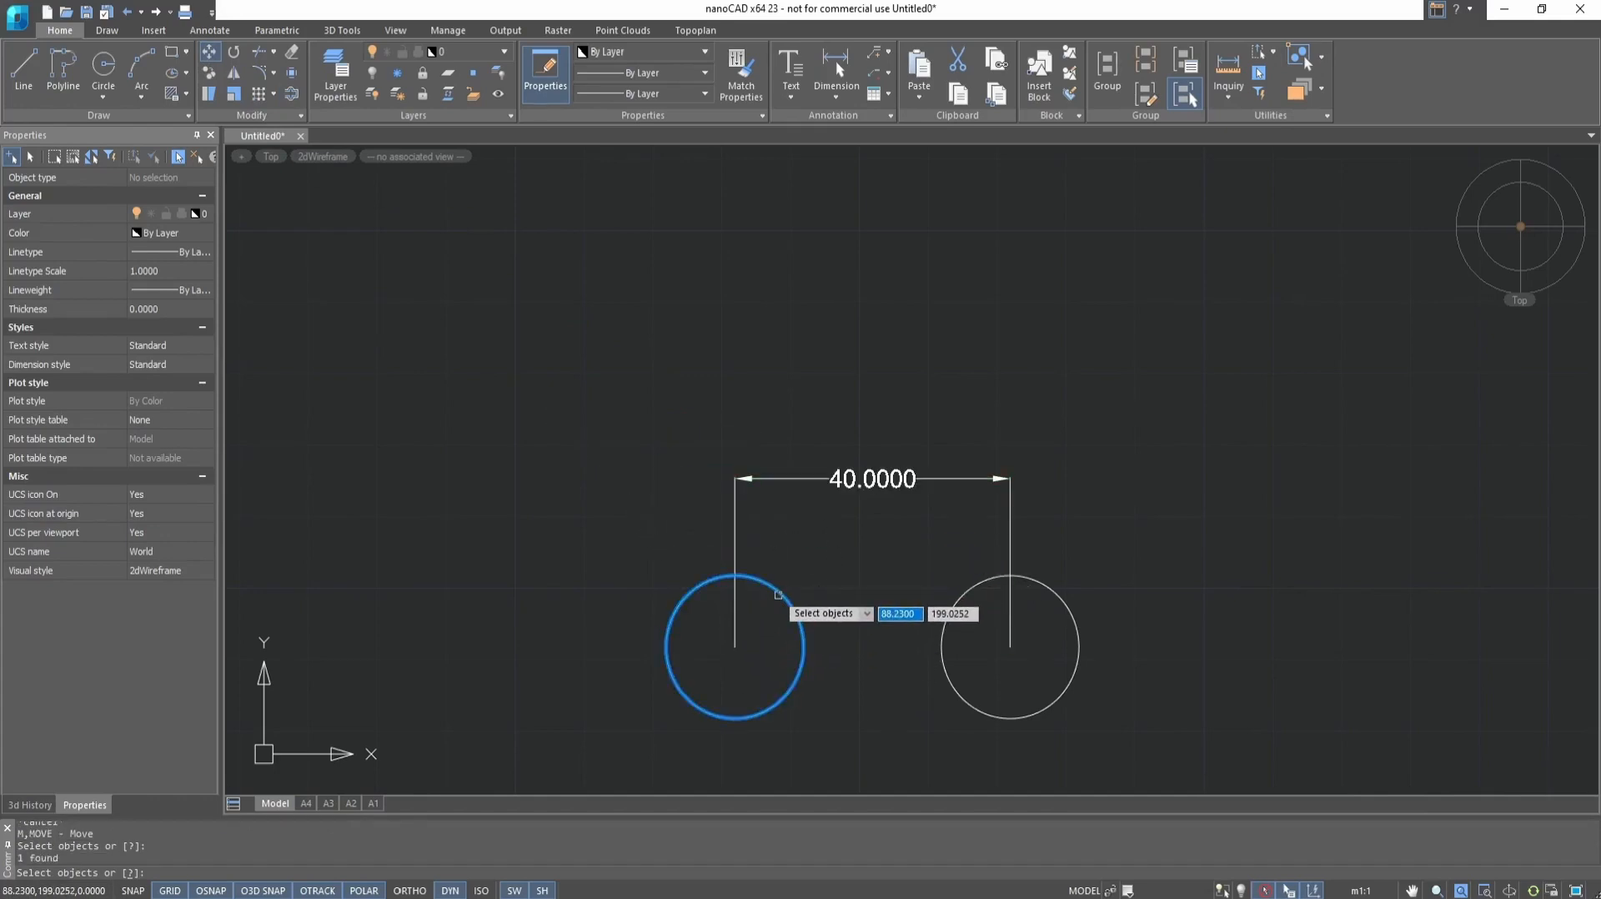
key(Return)
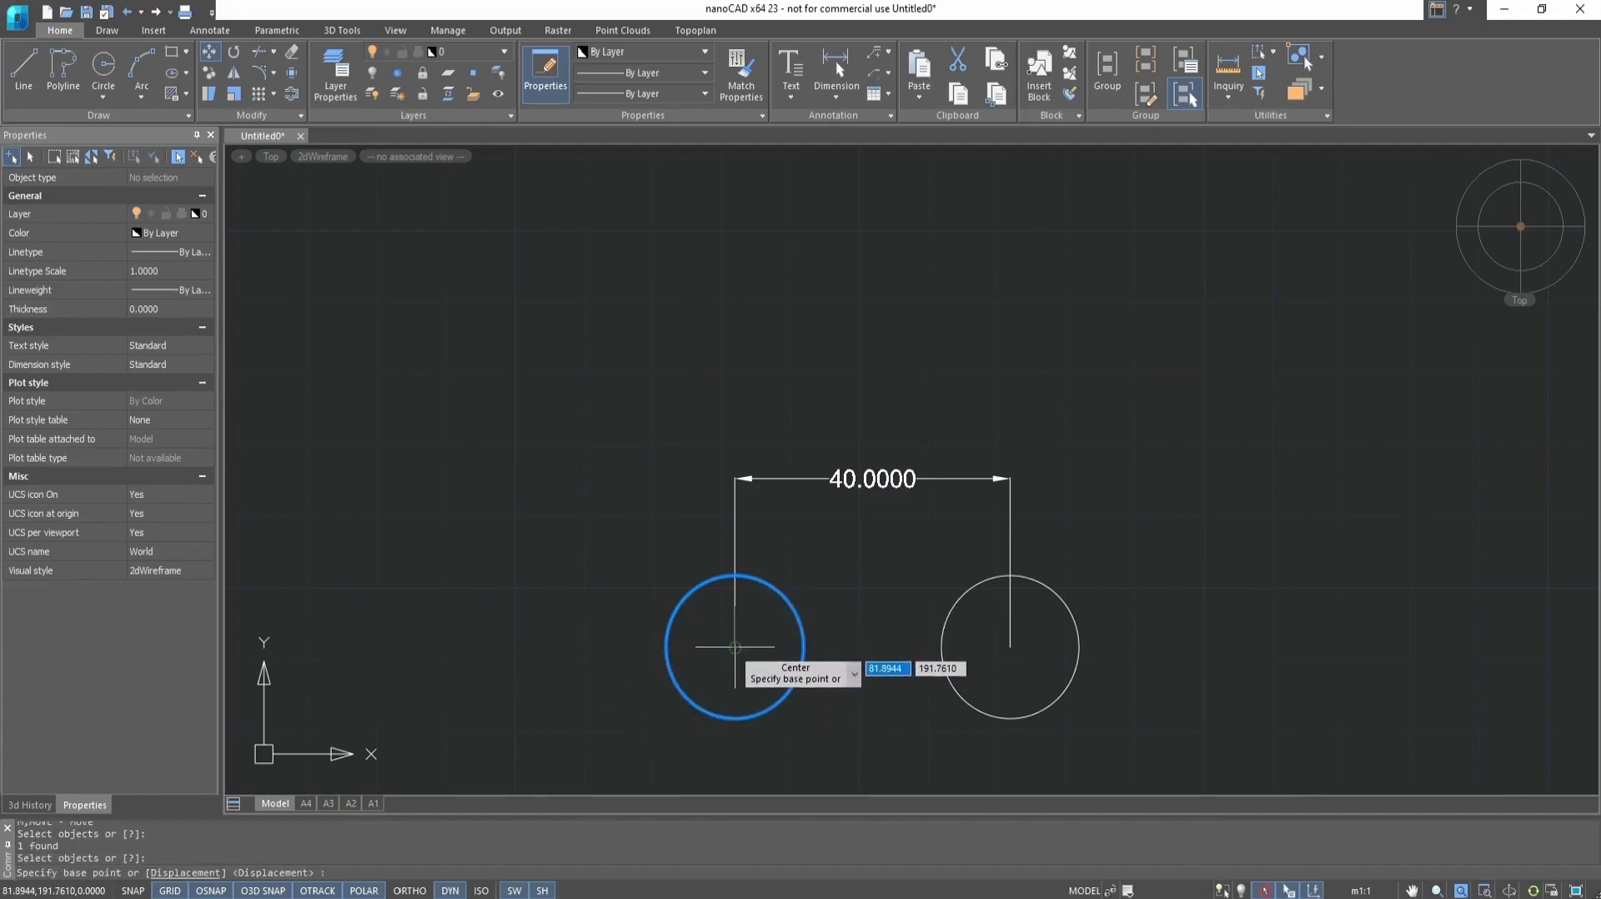
click(733, 646)
text(40)
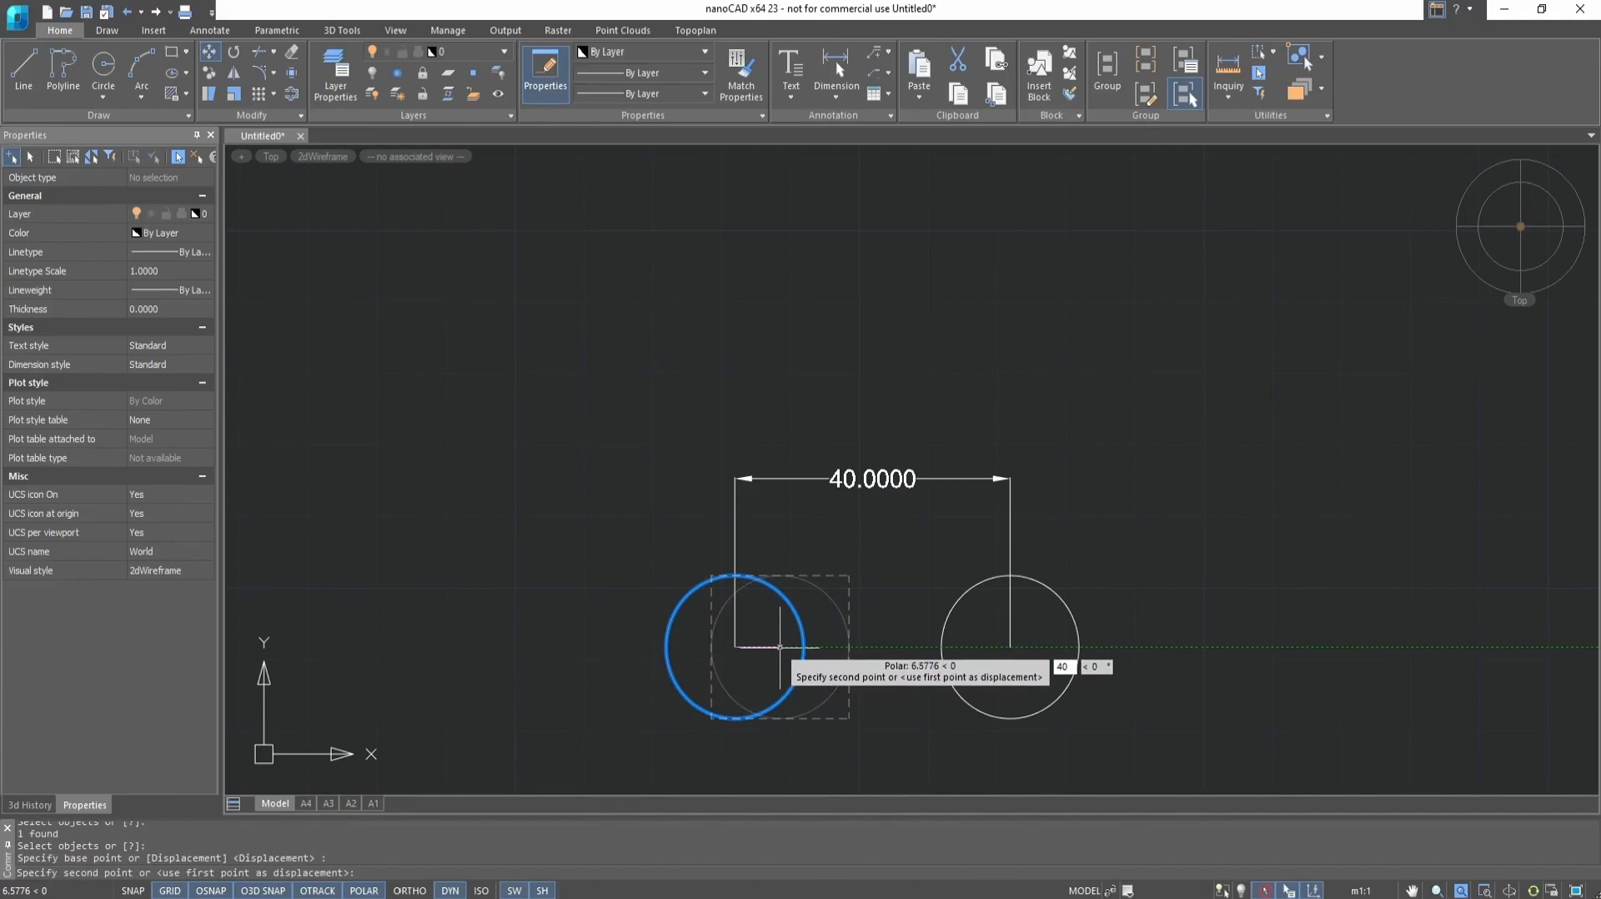
key(Return)
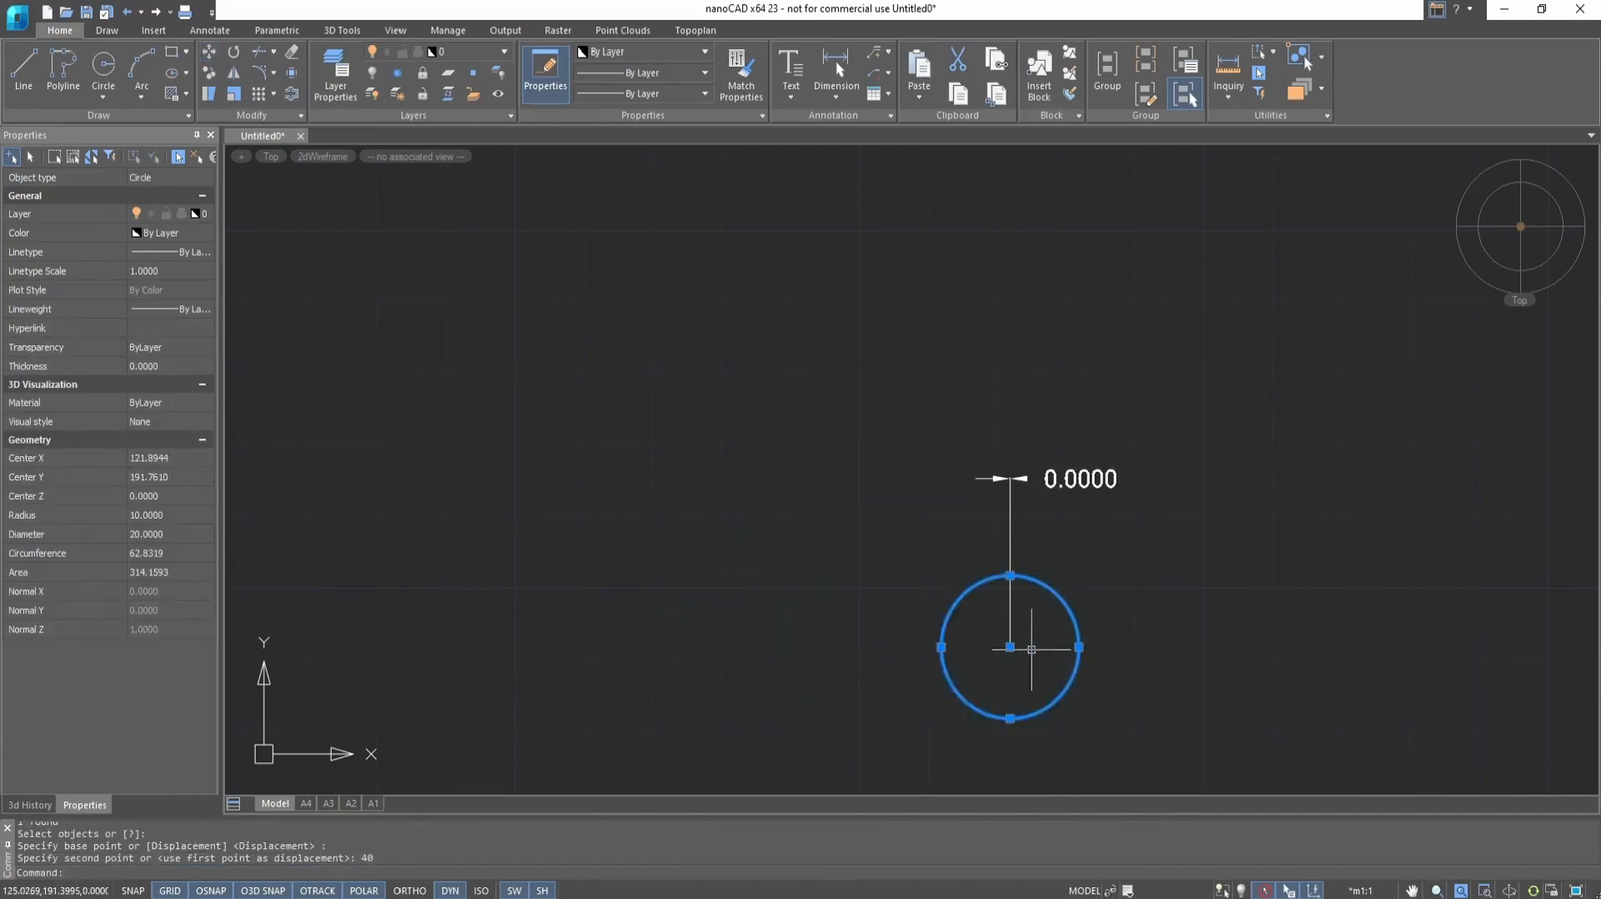
key(Escape)
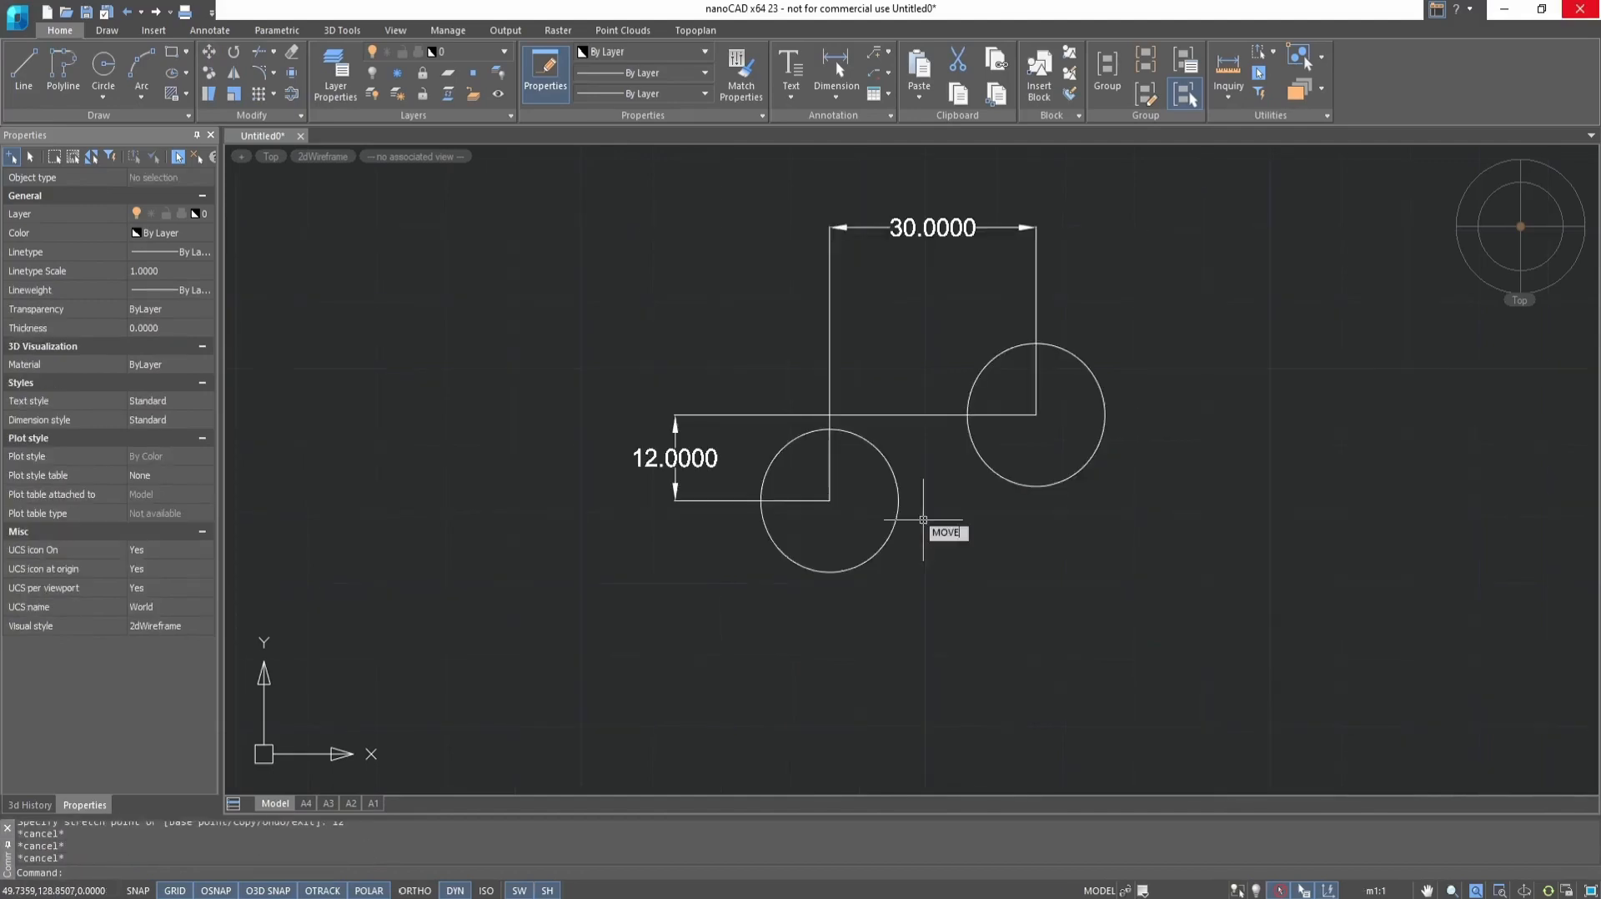
Move the lower-left circle with the Displacement option, using a displacement of 30,12
key(Return)
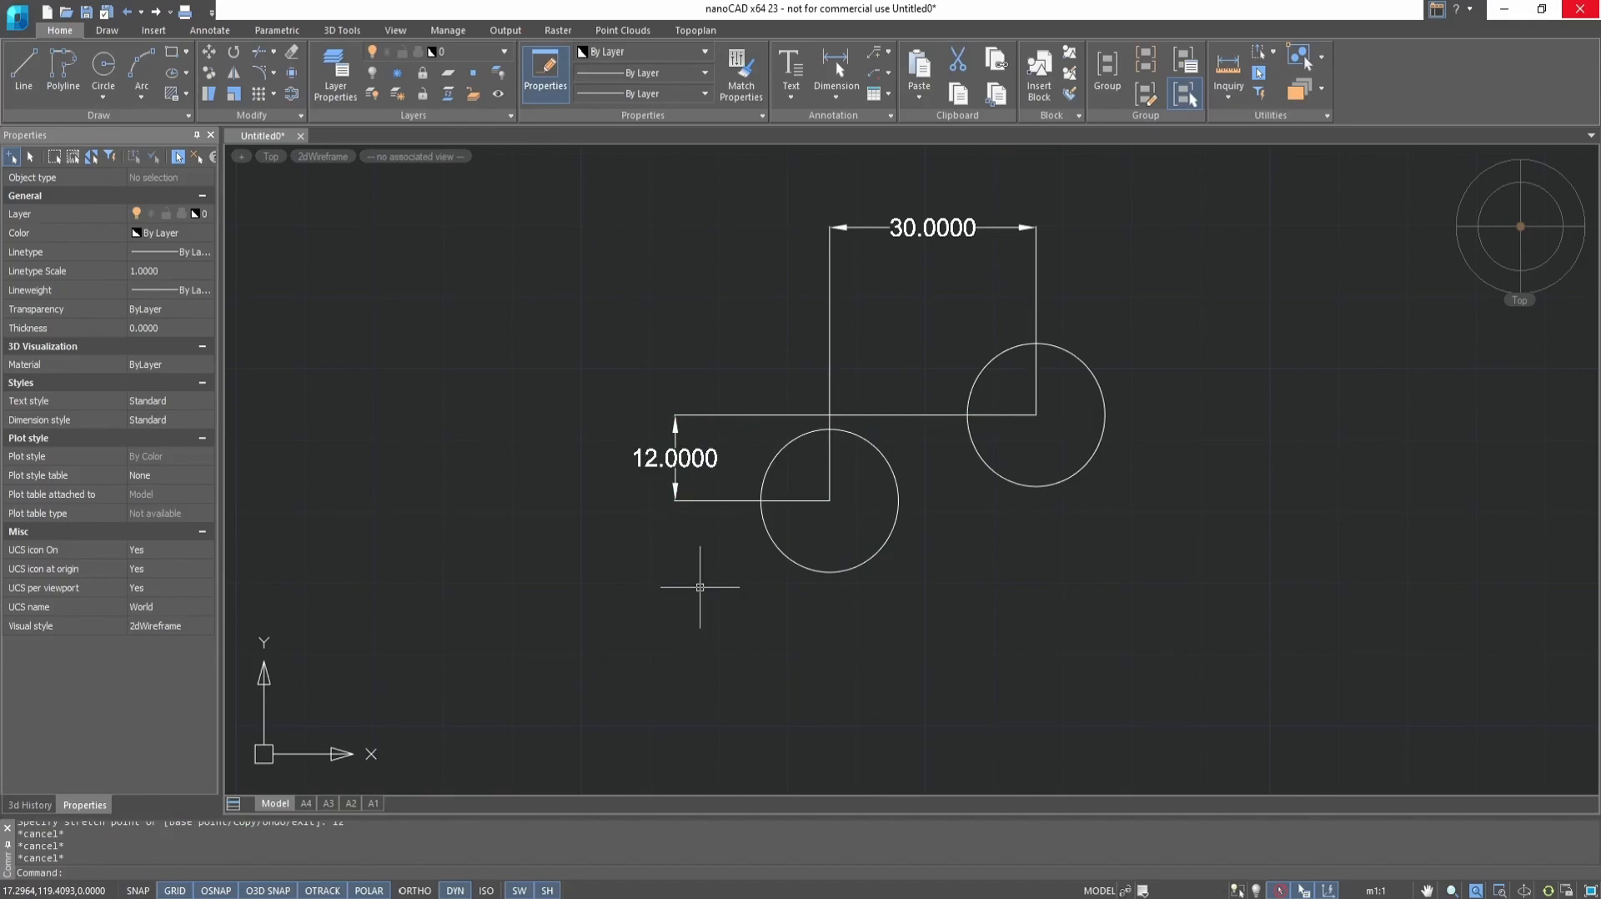
click(209, 51)
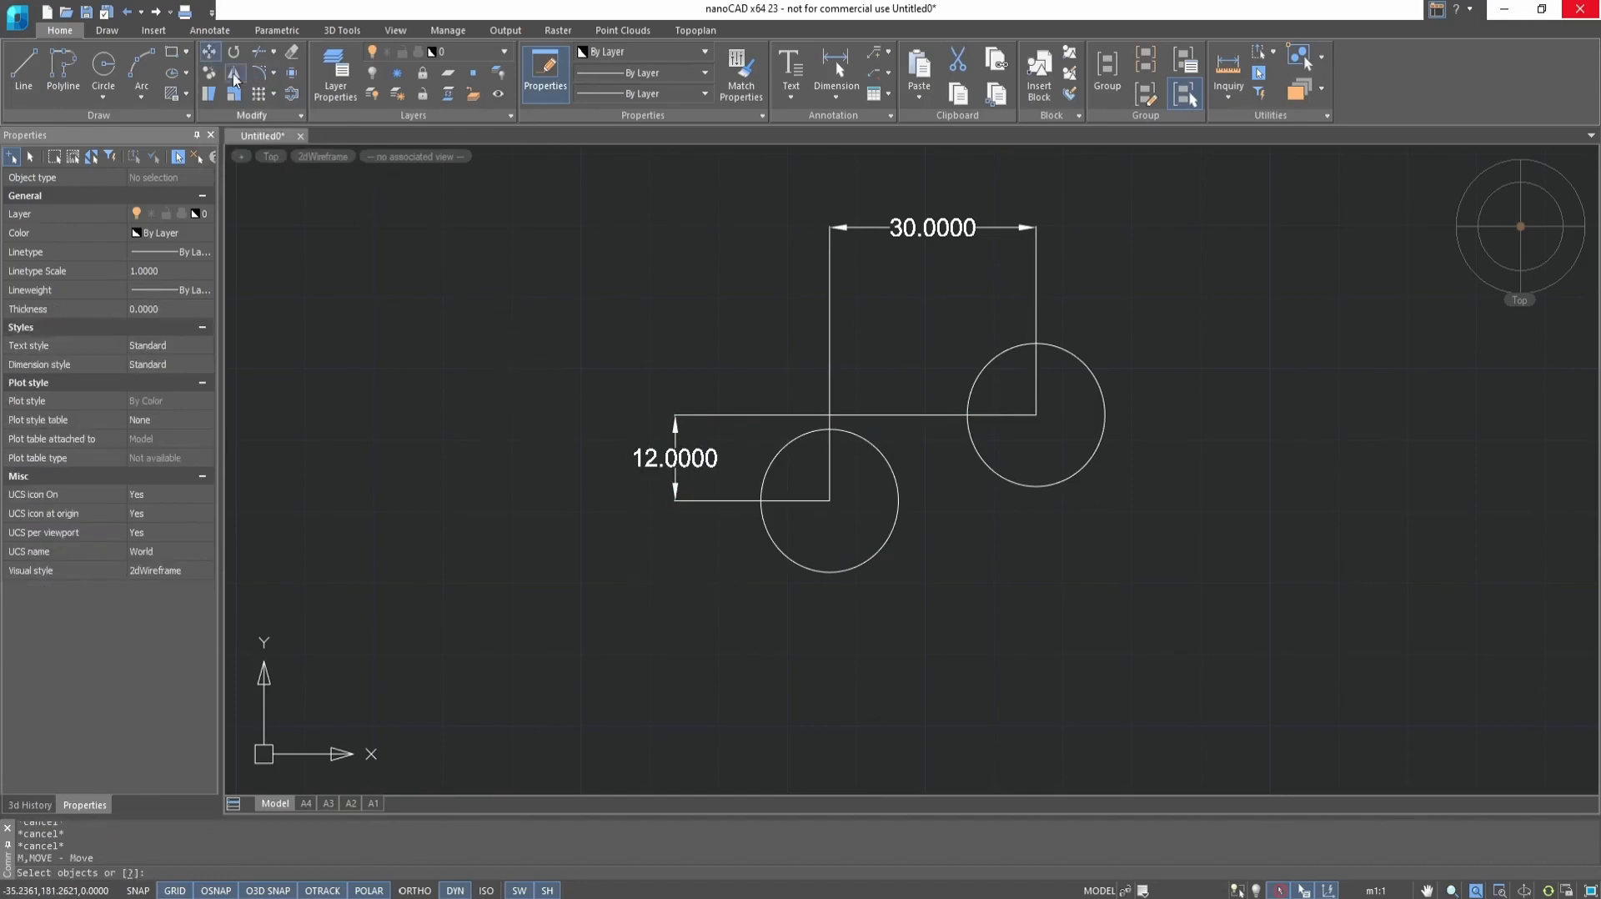
click(880, 451)
key(Return)
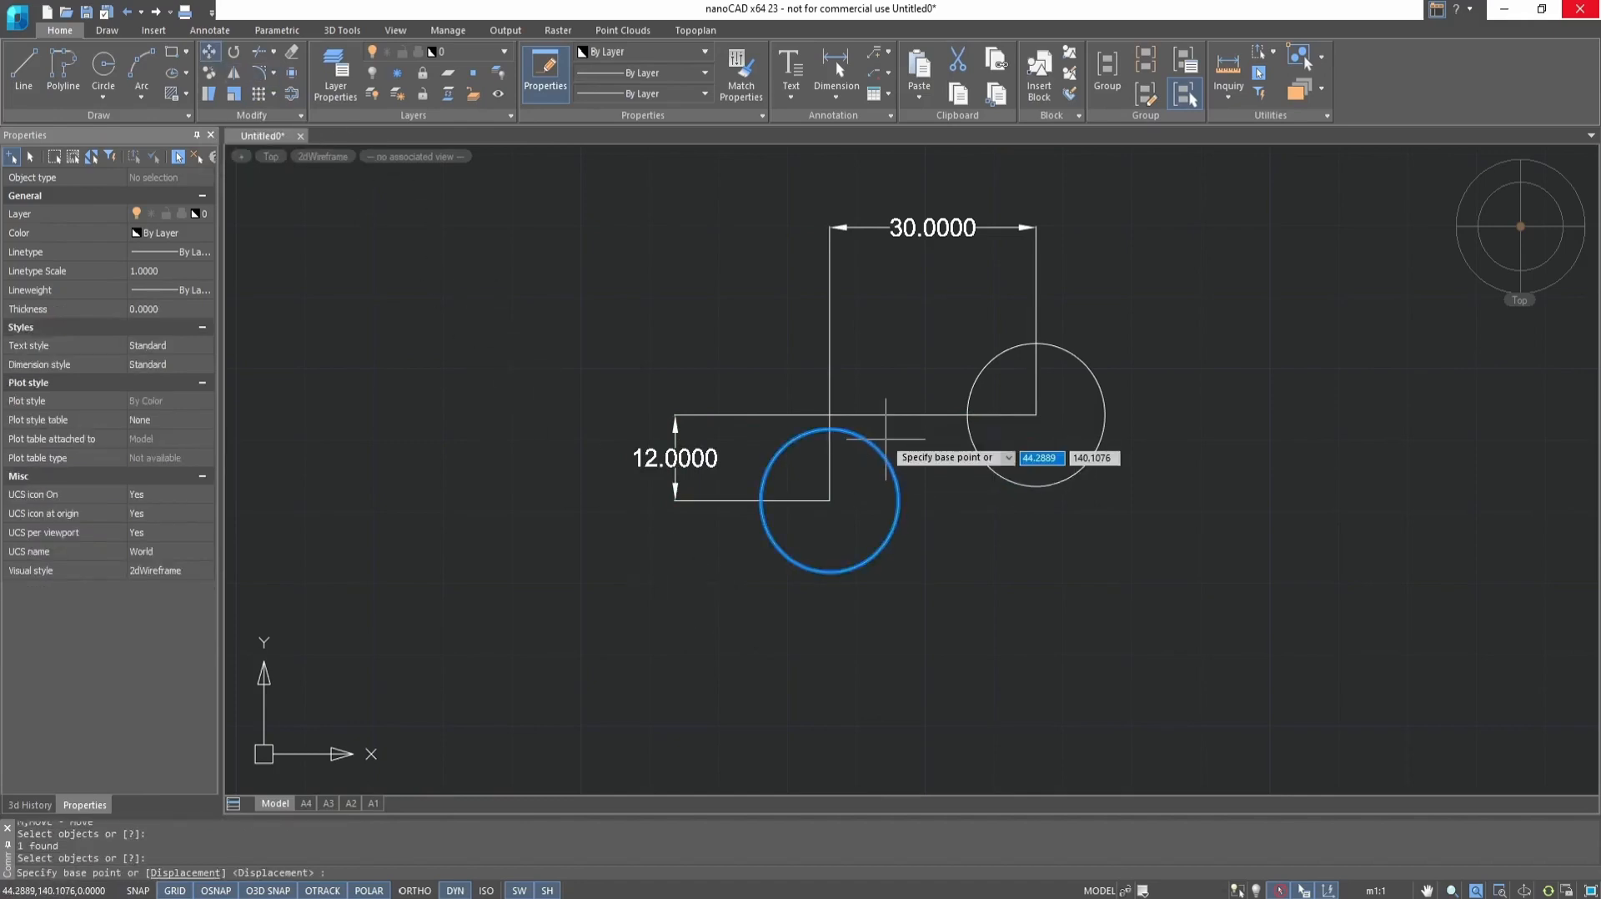
click(186, 873)
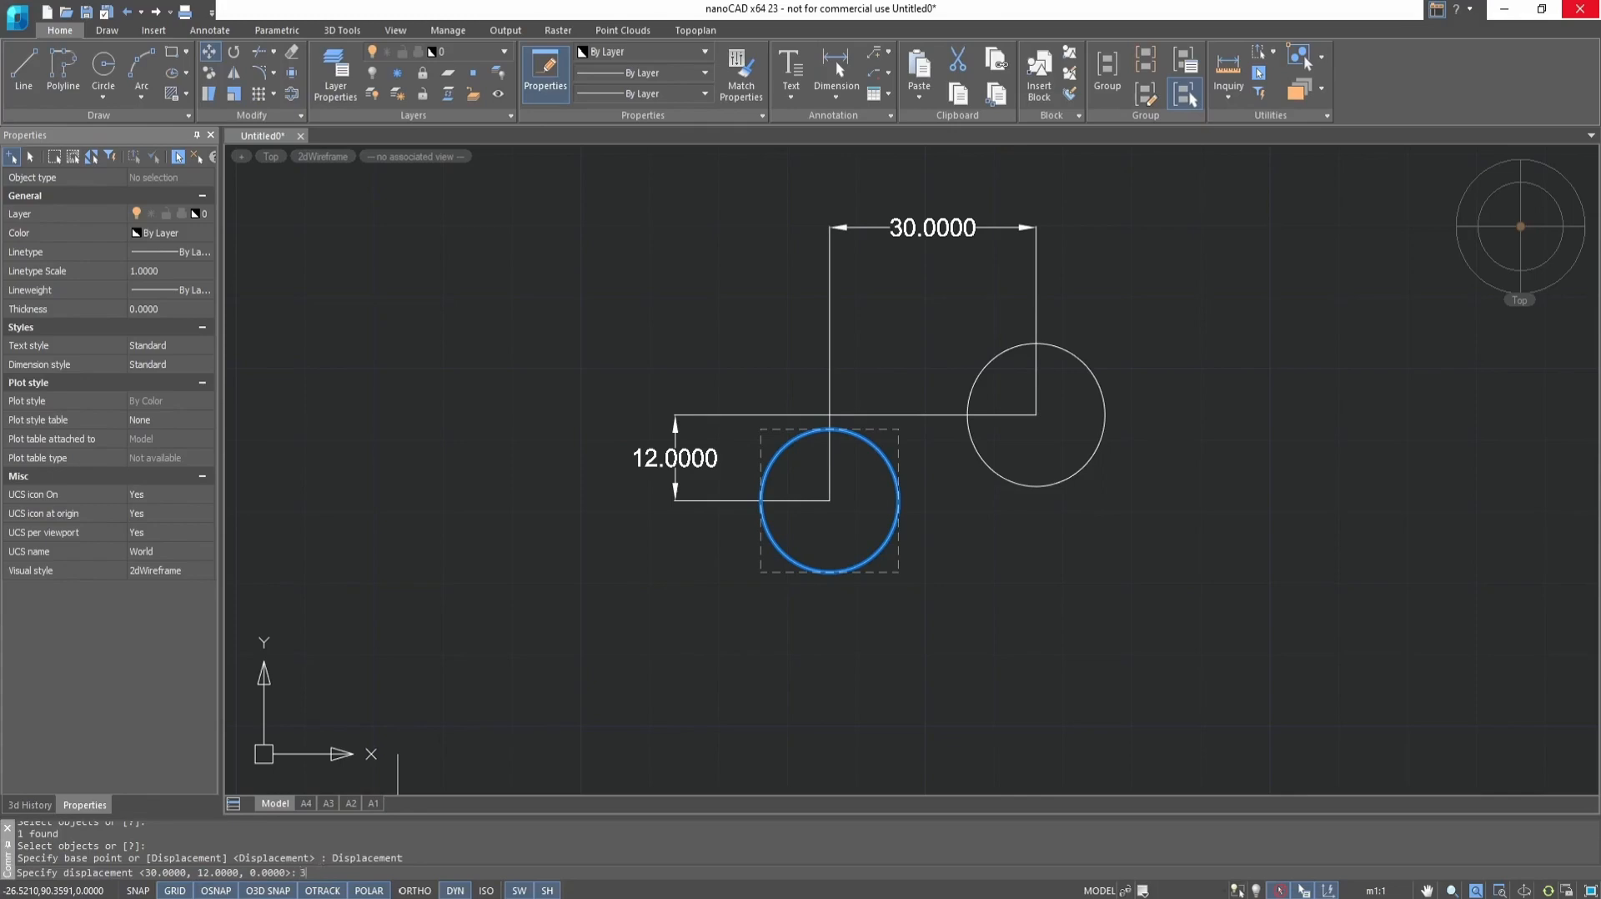
text(0,12)
key(Return)
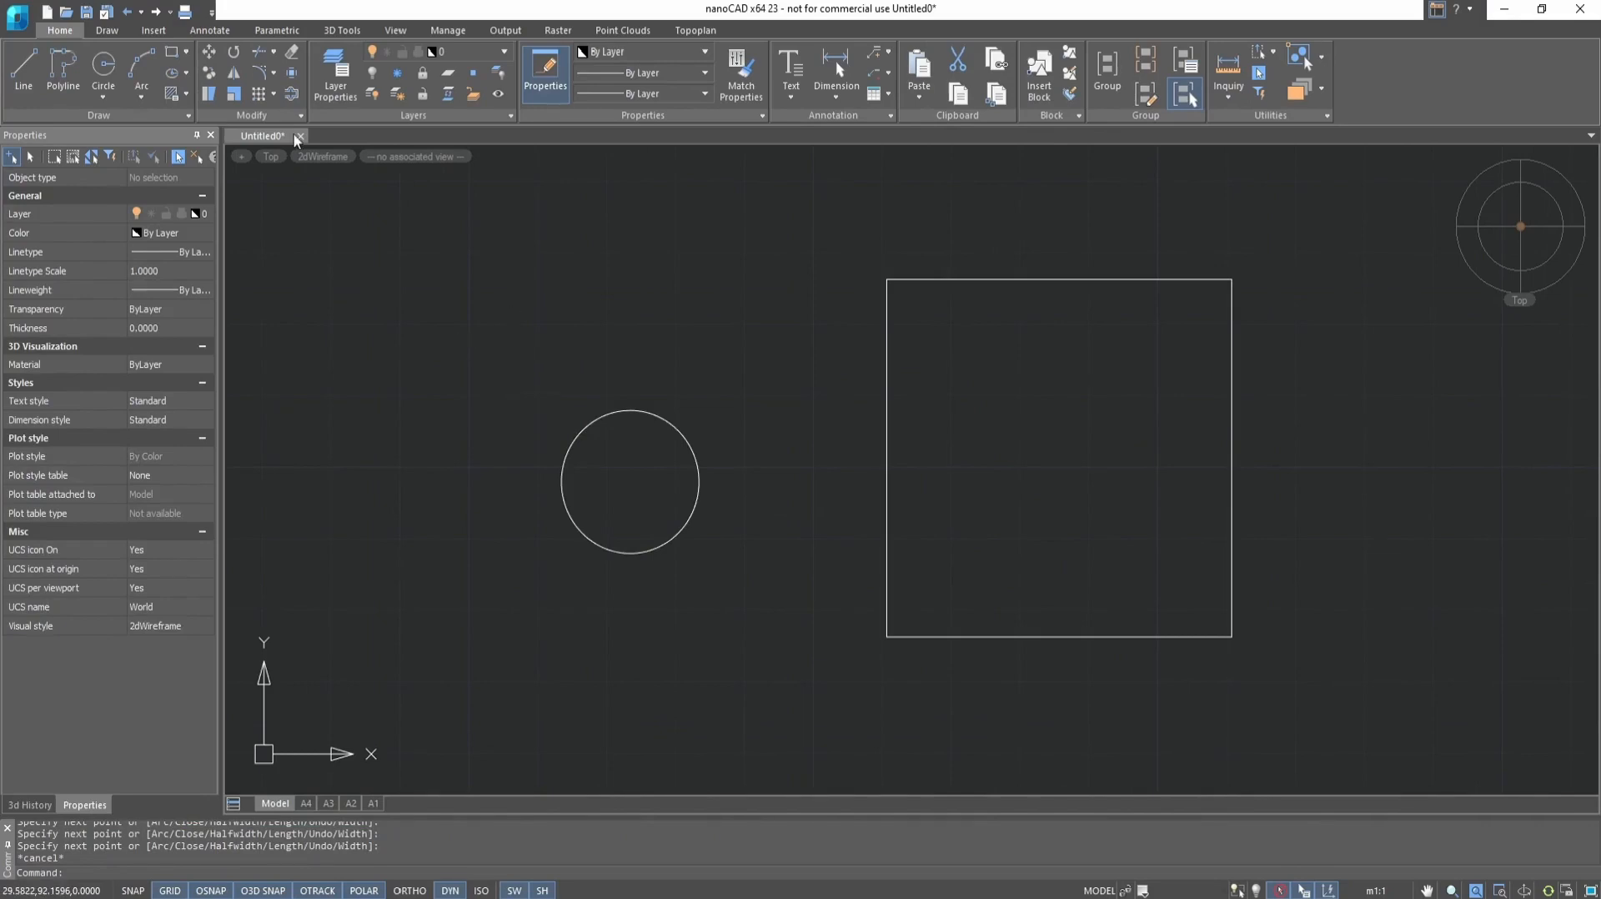
Move the circle using the square's lower-left corner as base point and its lower-right corner as second point
click(209, 52)
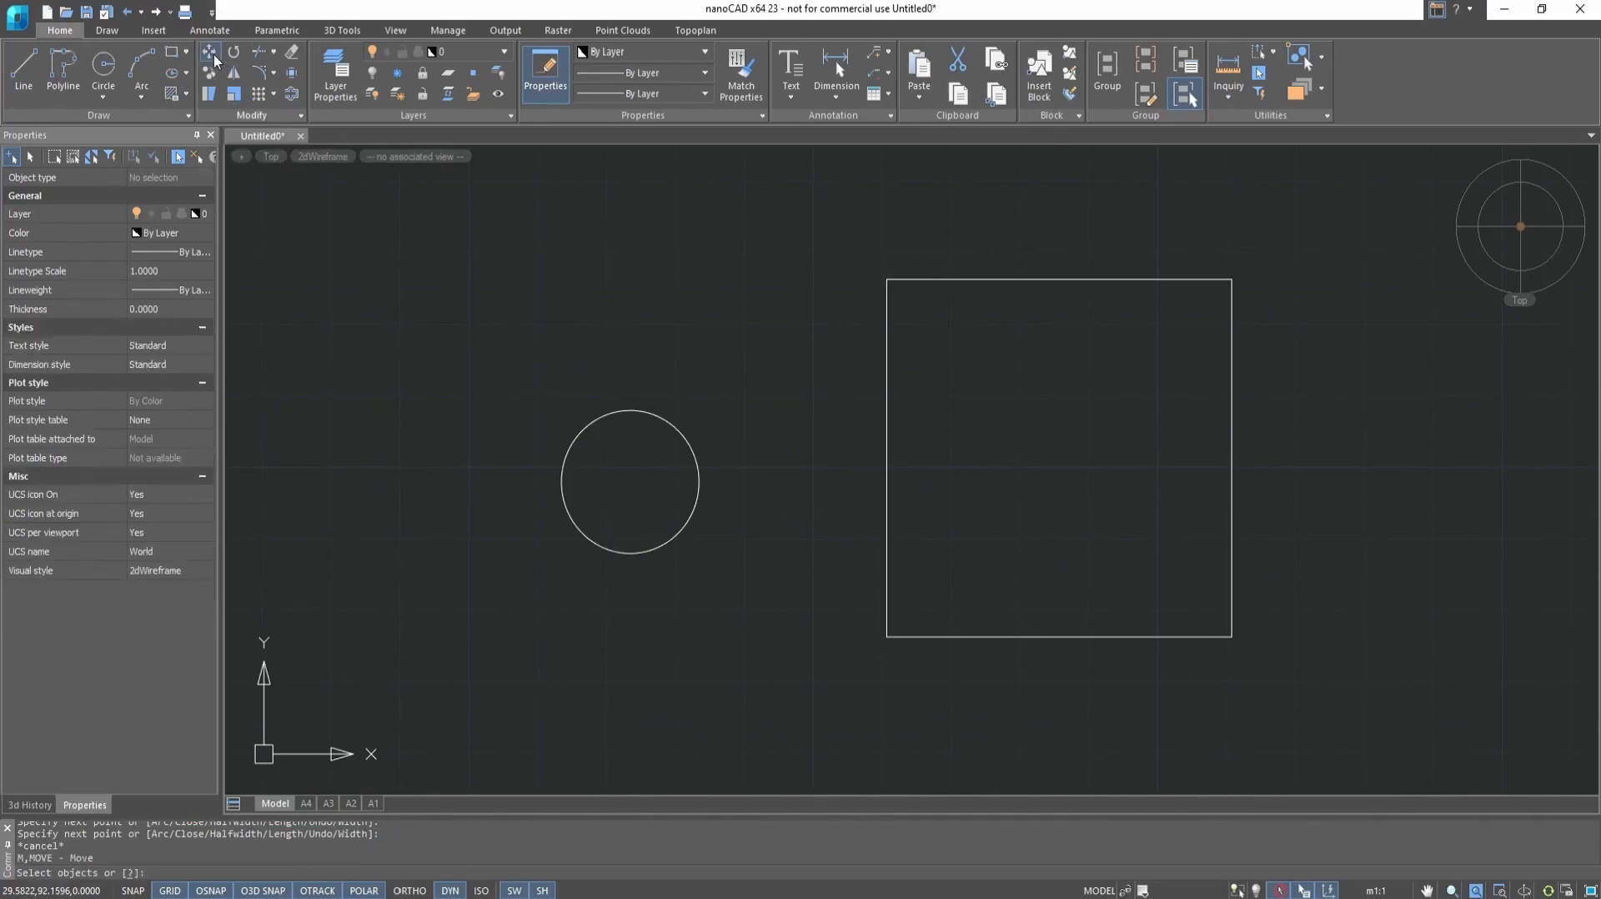
click(619, 410)
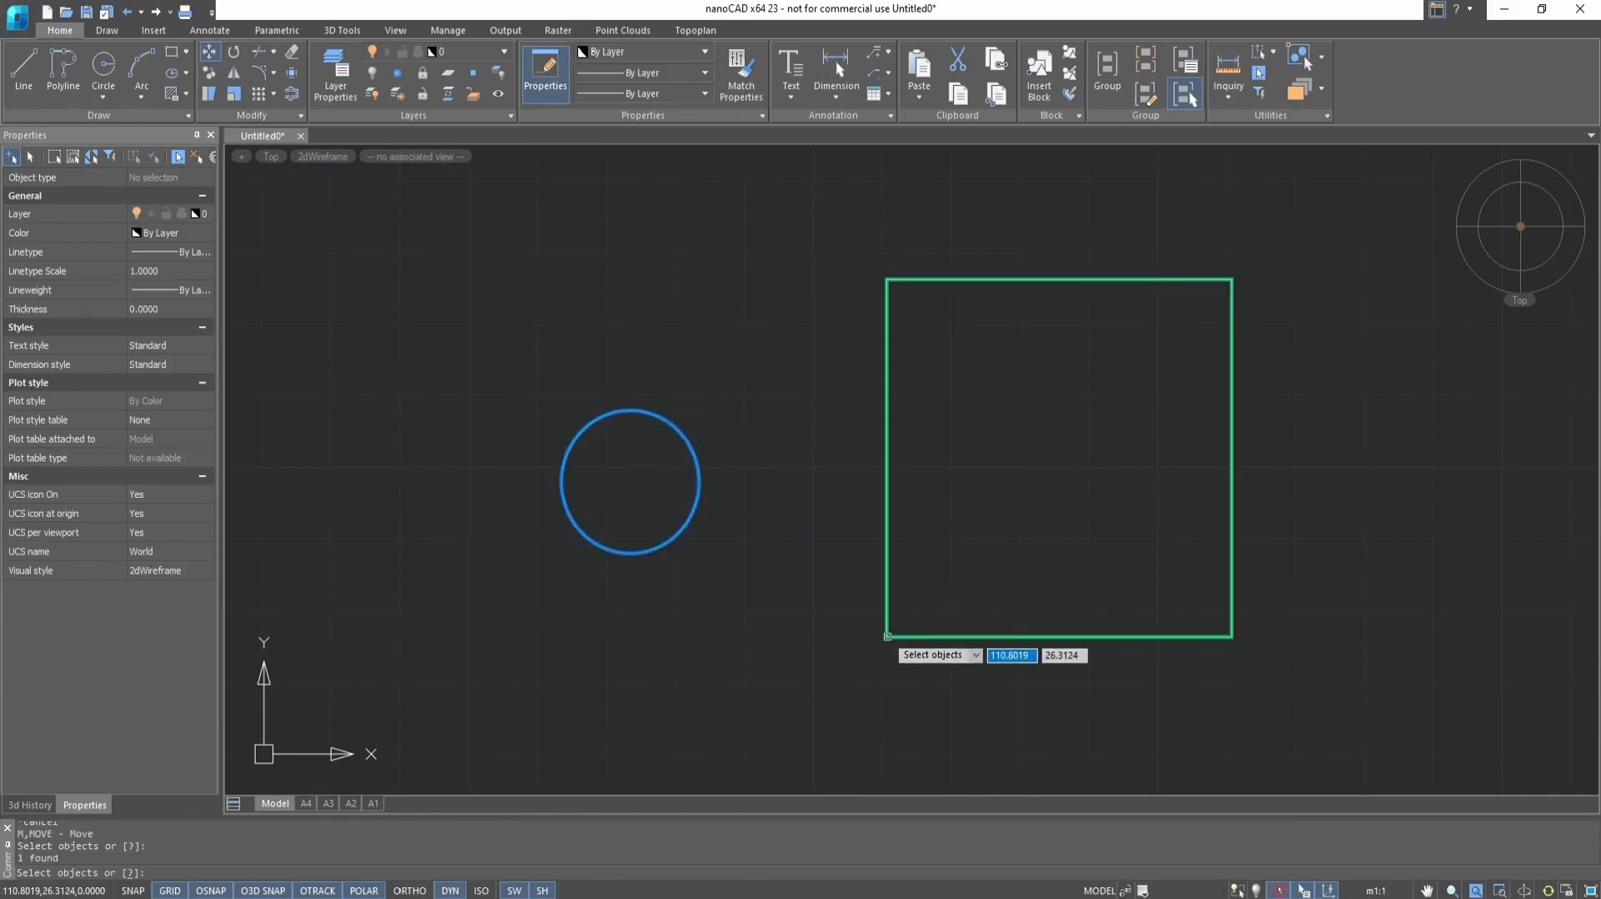
key(Return)
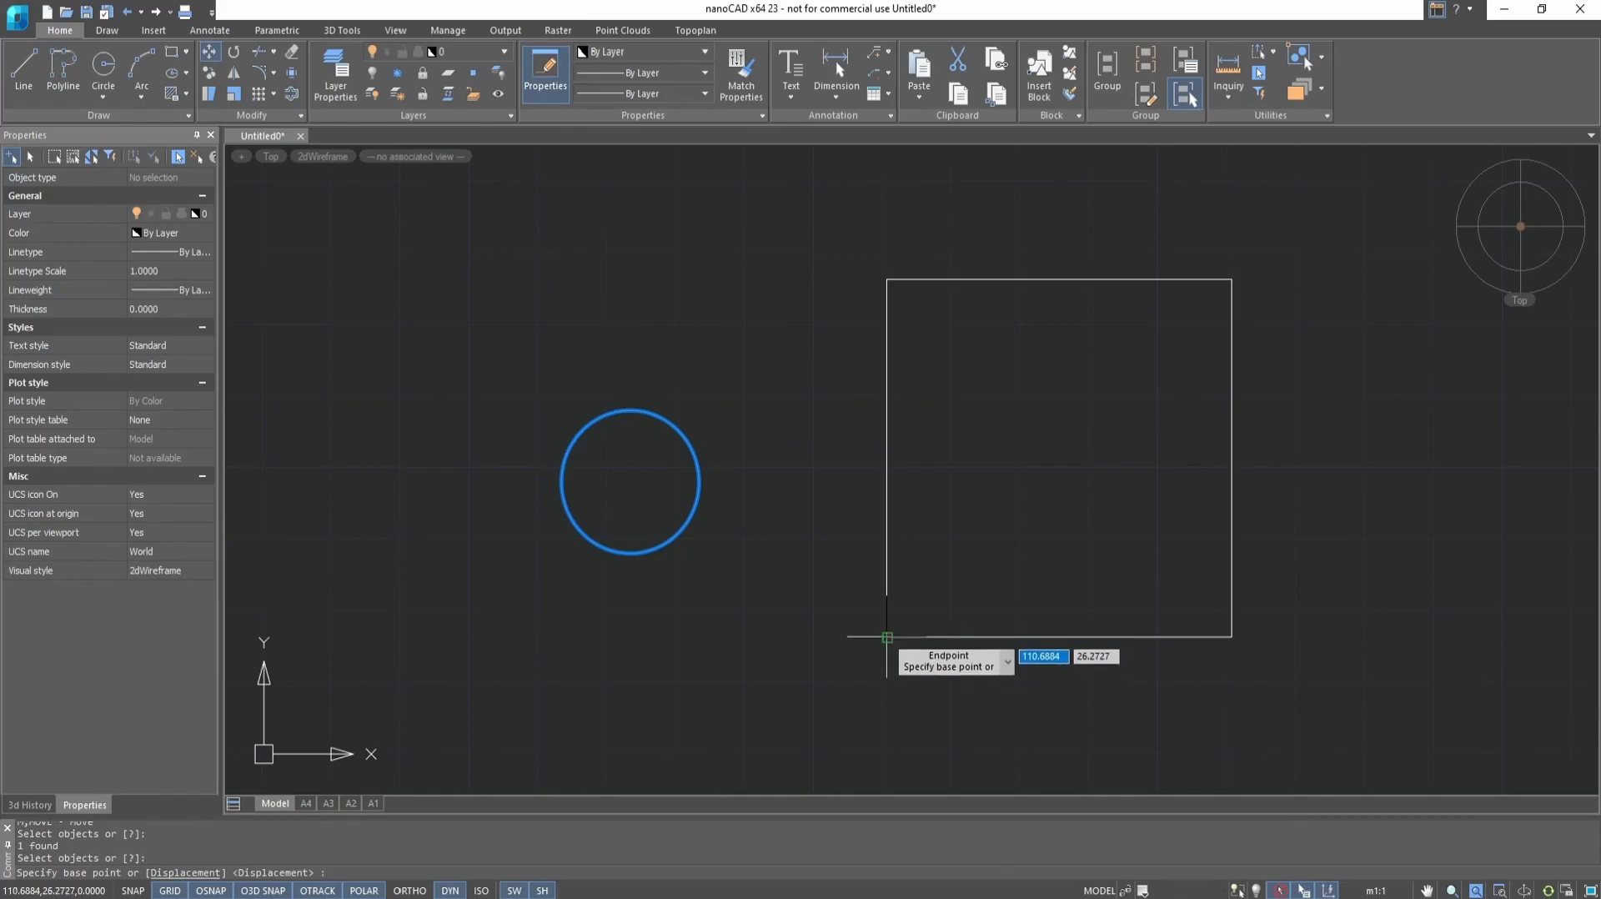
click(887, 636)
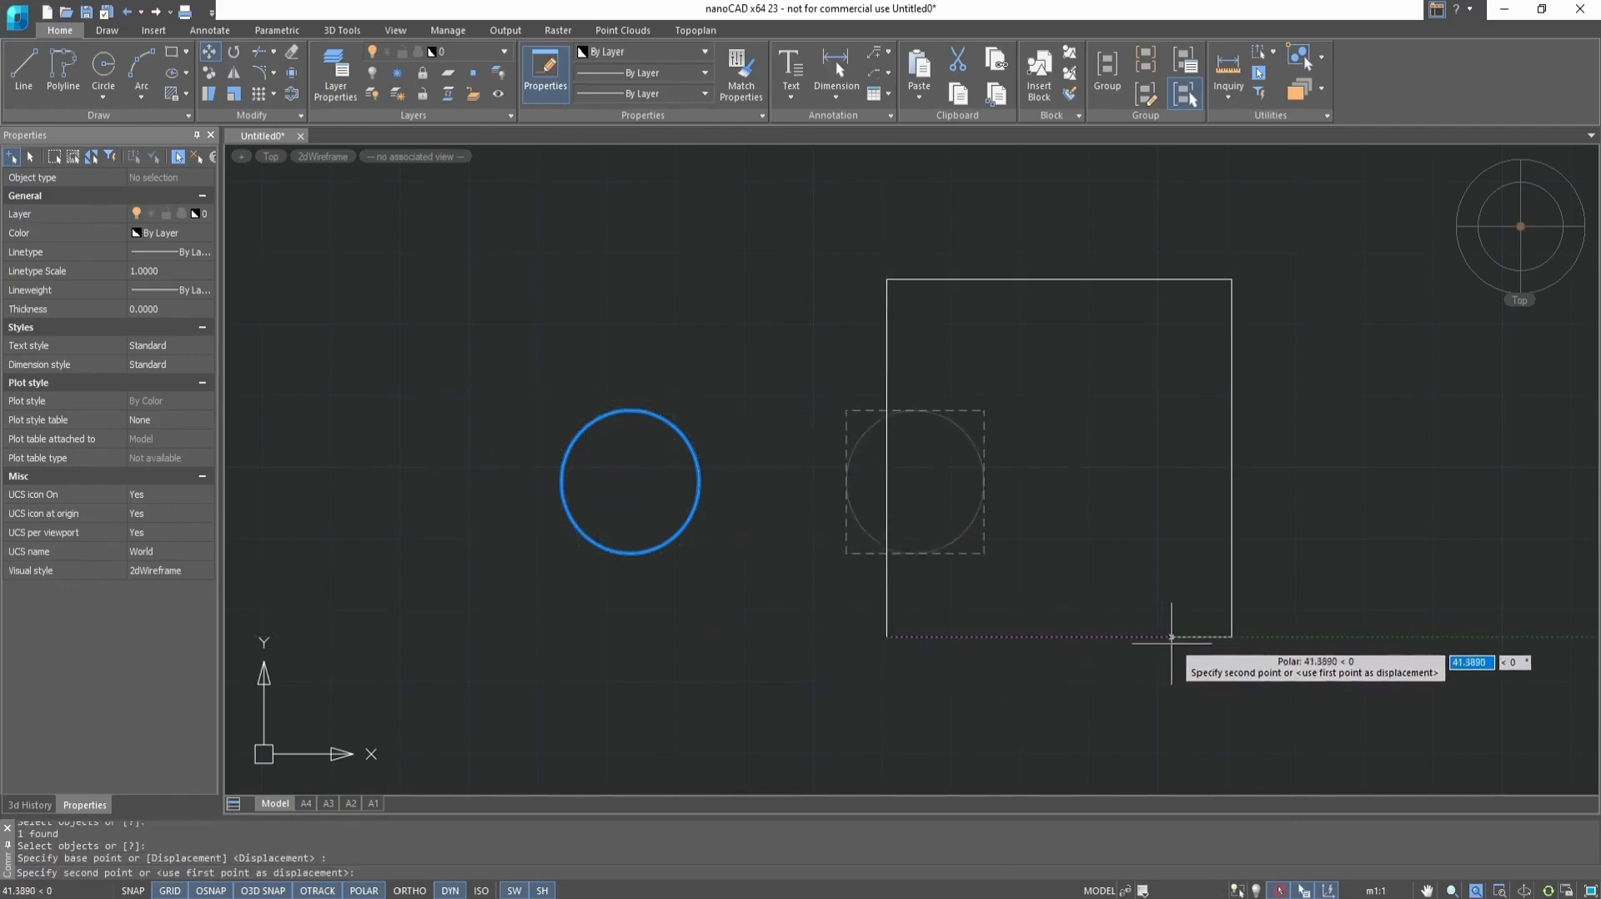
click(1233, 637)
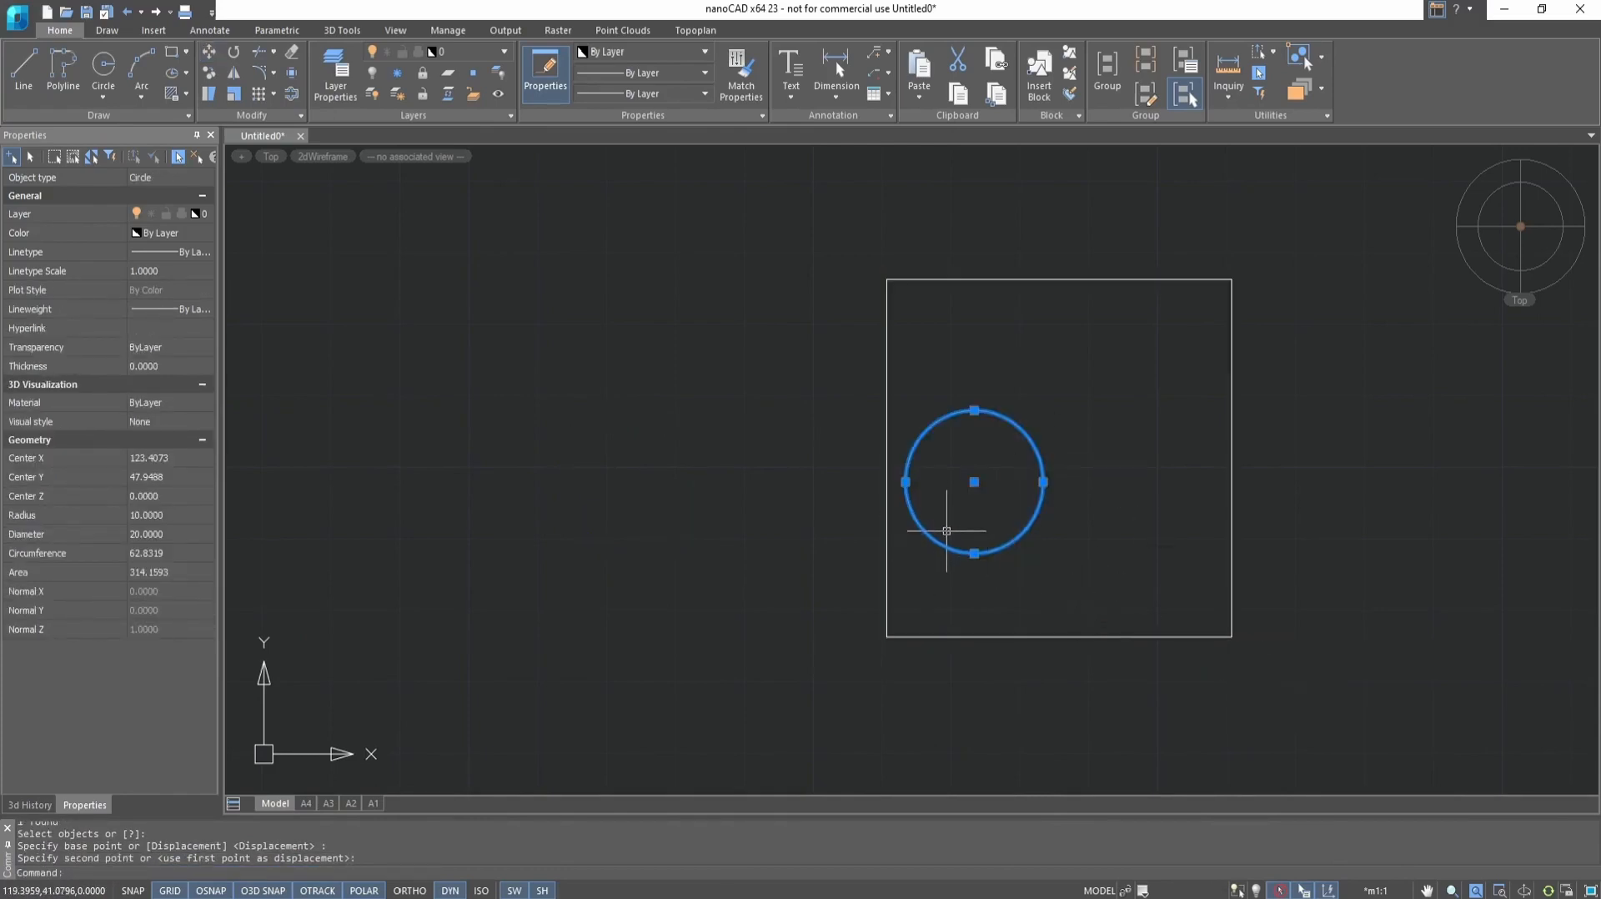
key(Escape)
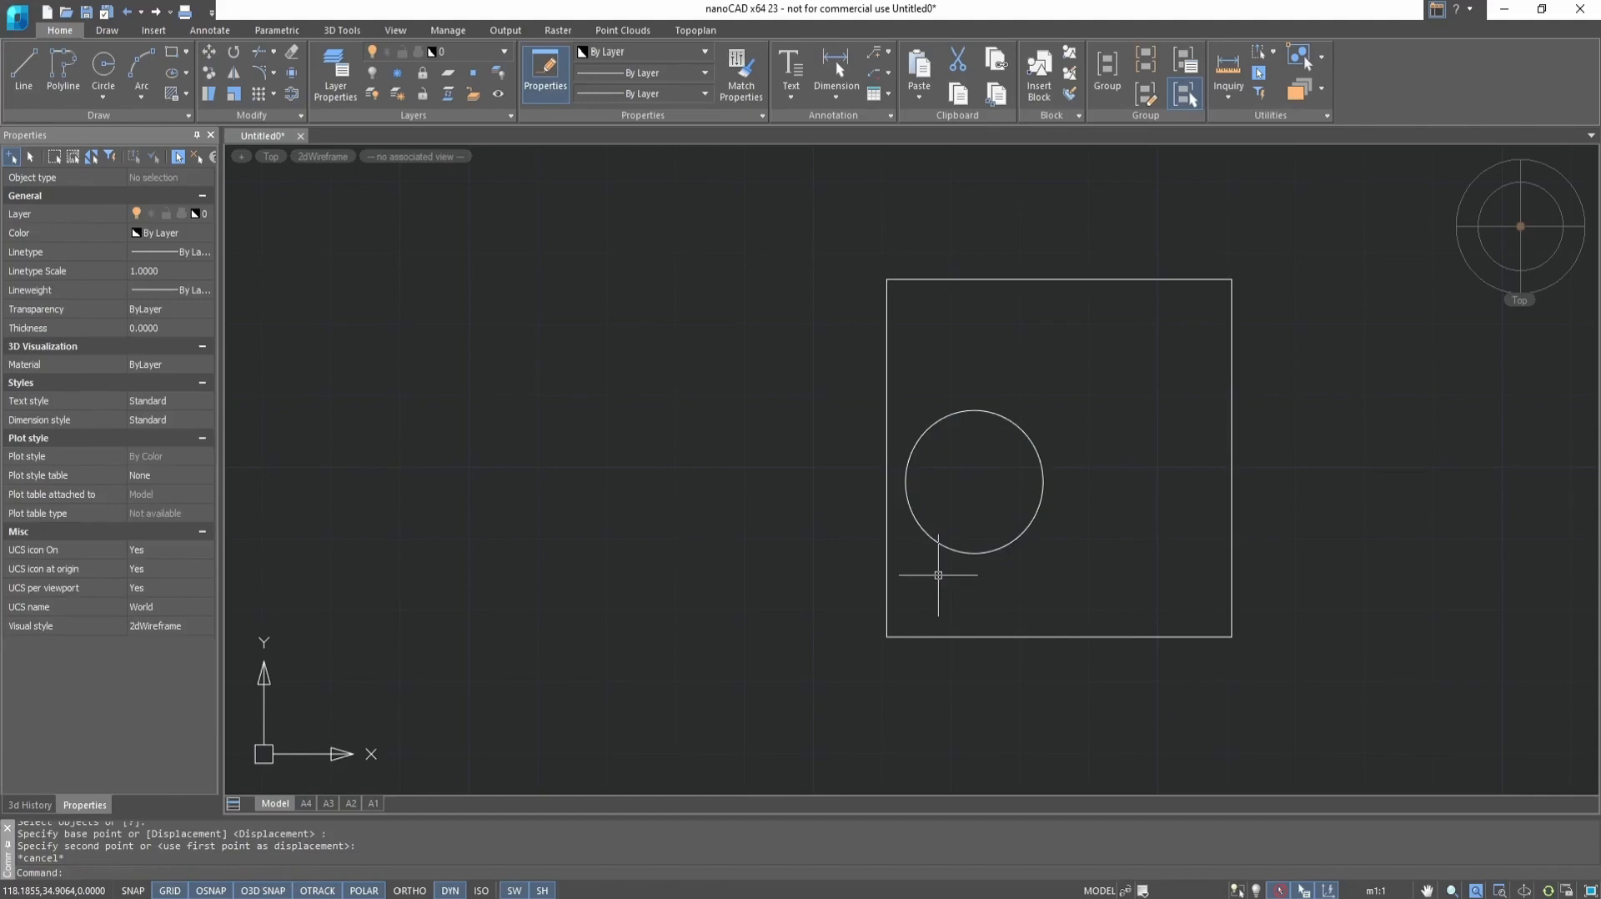
Select the square together with the circle inside it using a selection window
scroll(938, 574, down, 6)
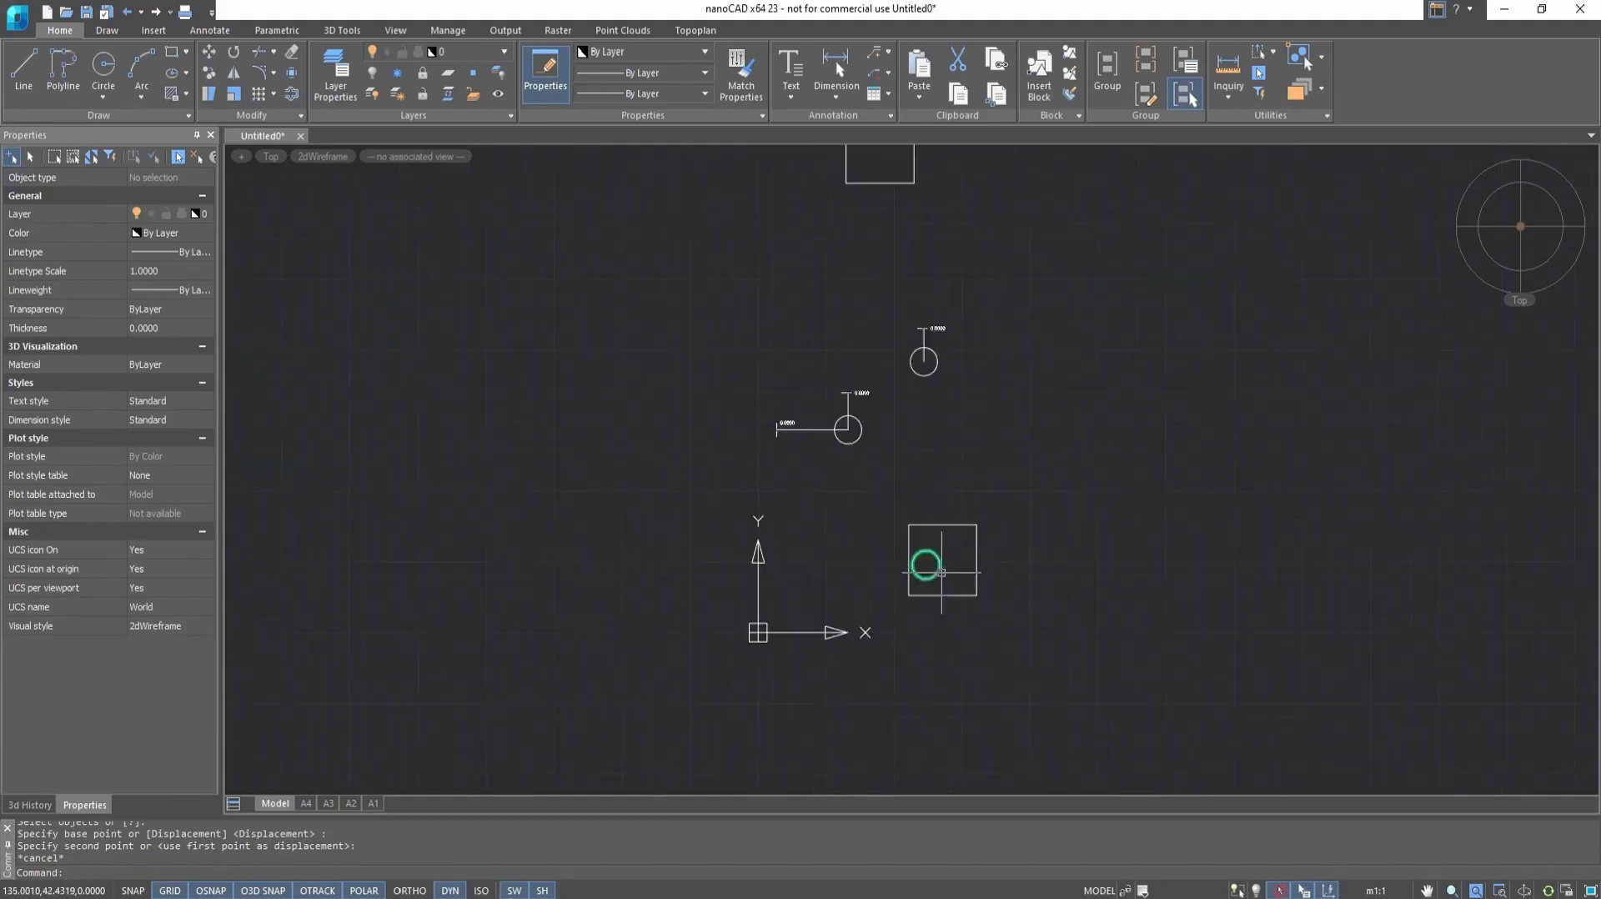
drag(846, 618, 1043, 469)
click(853, 618)
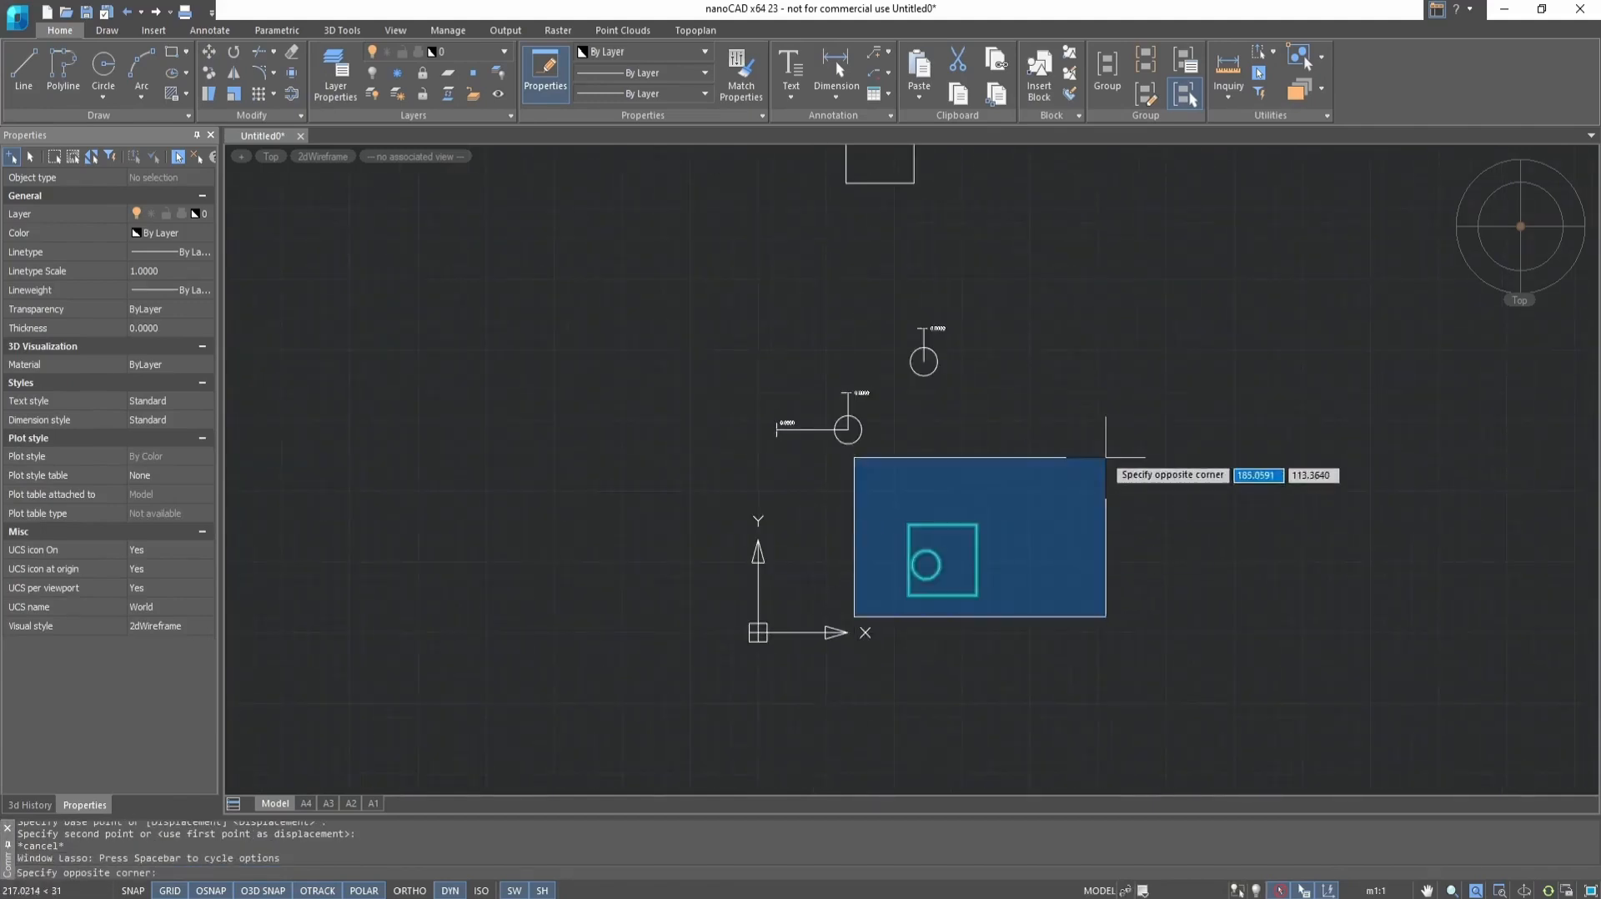
click(1116, 430)
click(977, 560)
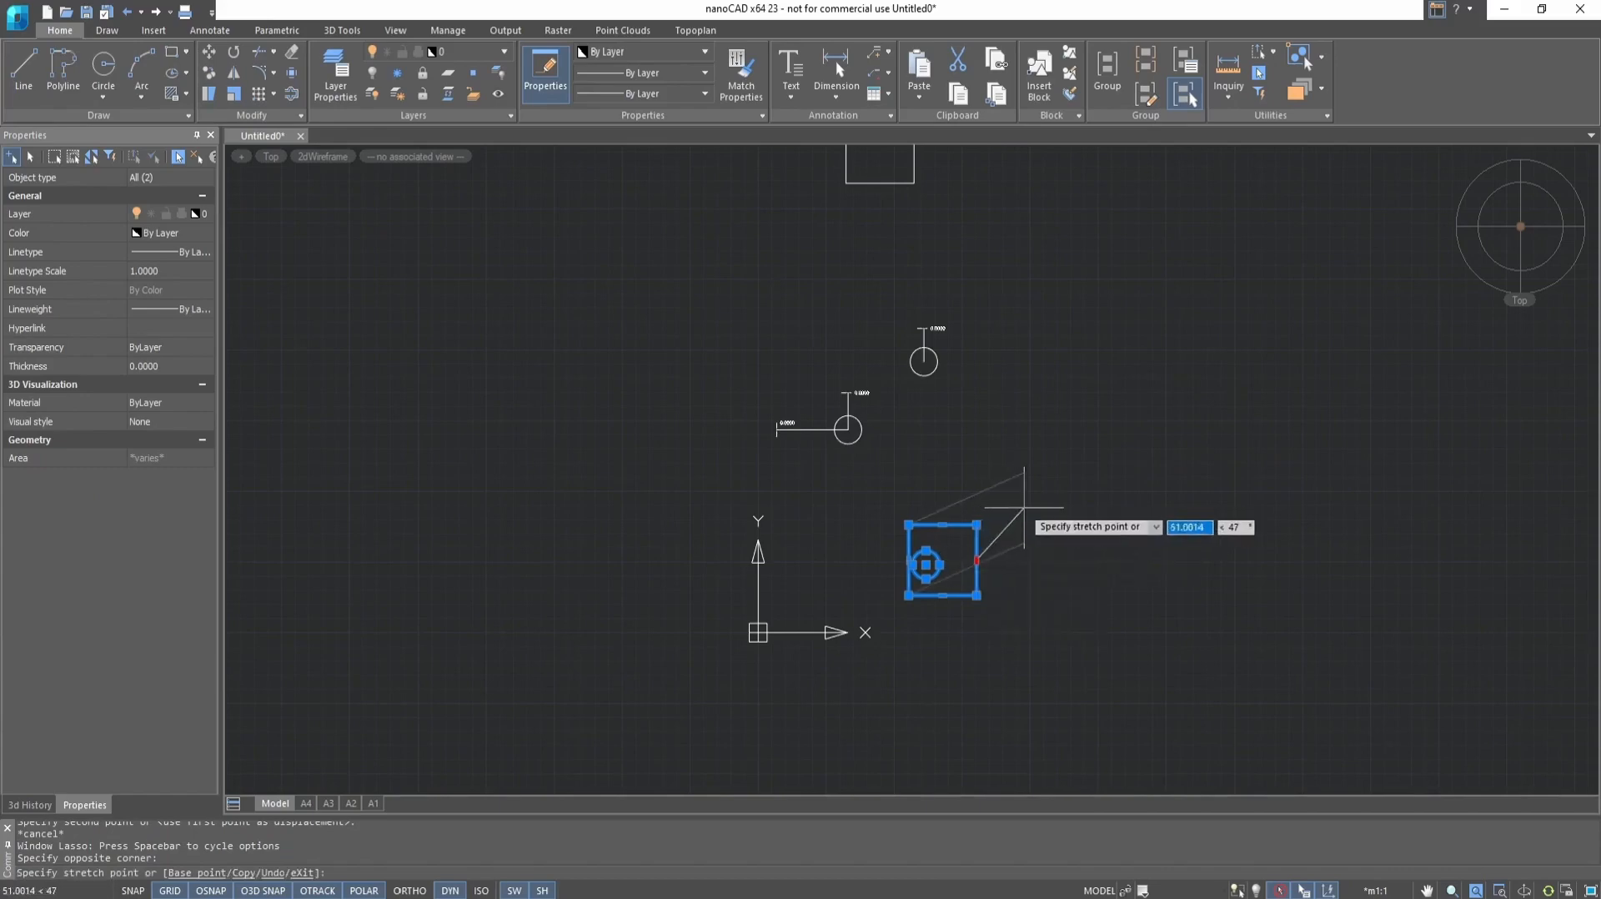
key(Escape)
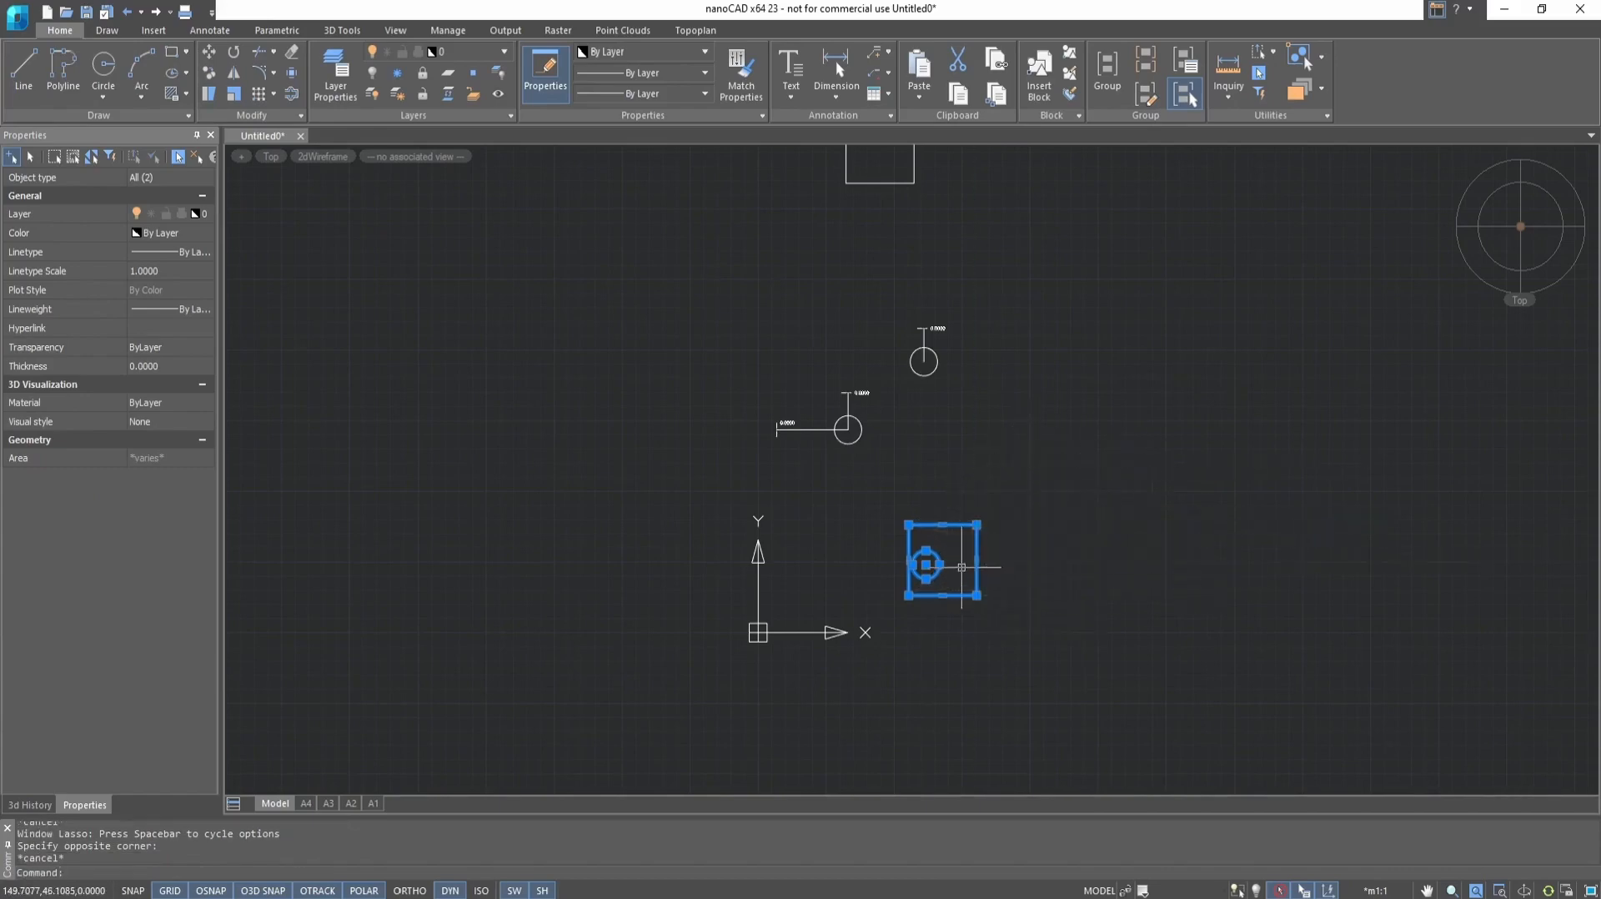
click(925, 565)
key(Escape)
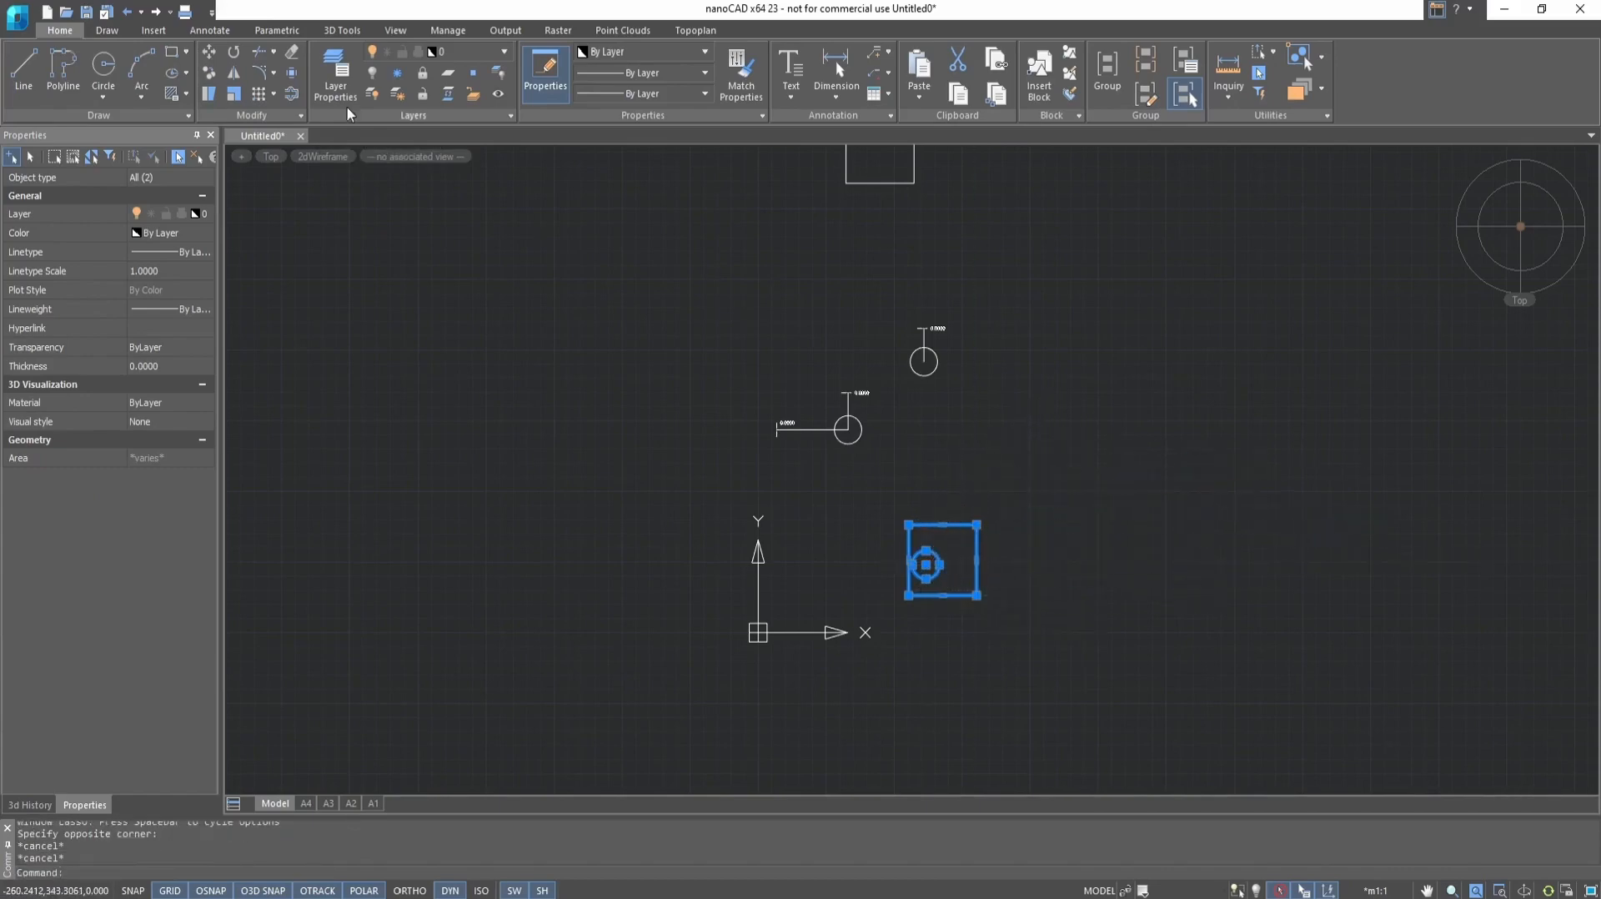
Move the selected square and circle together up and to the right, using the circle's center as the base point
click(210, 53)
click(925, 564)
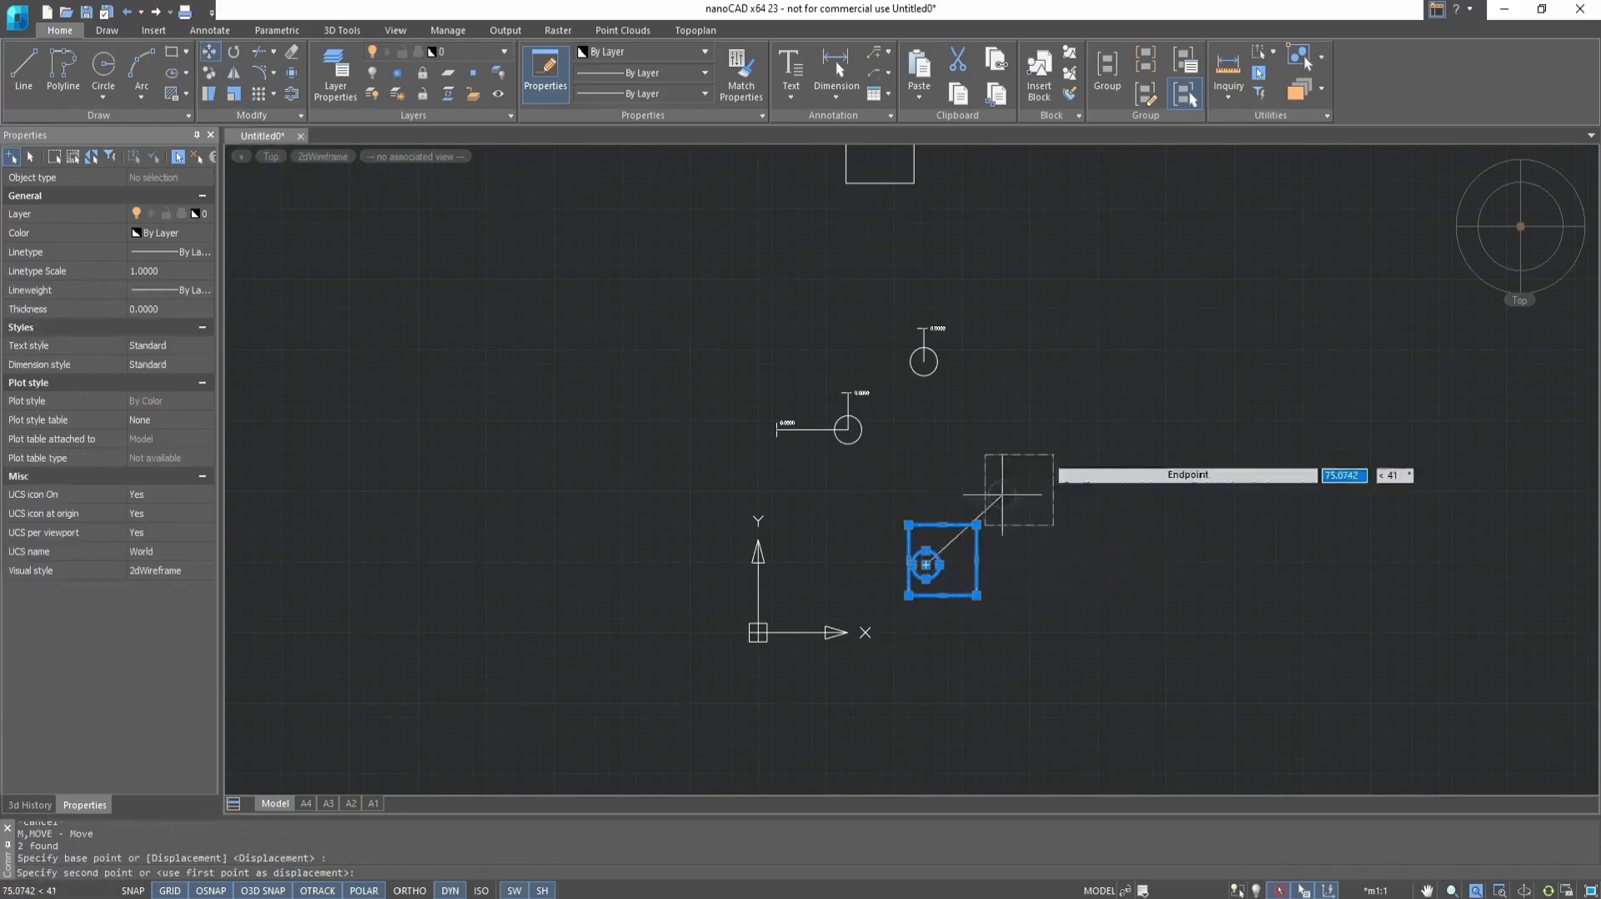
click(1065, 469)
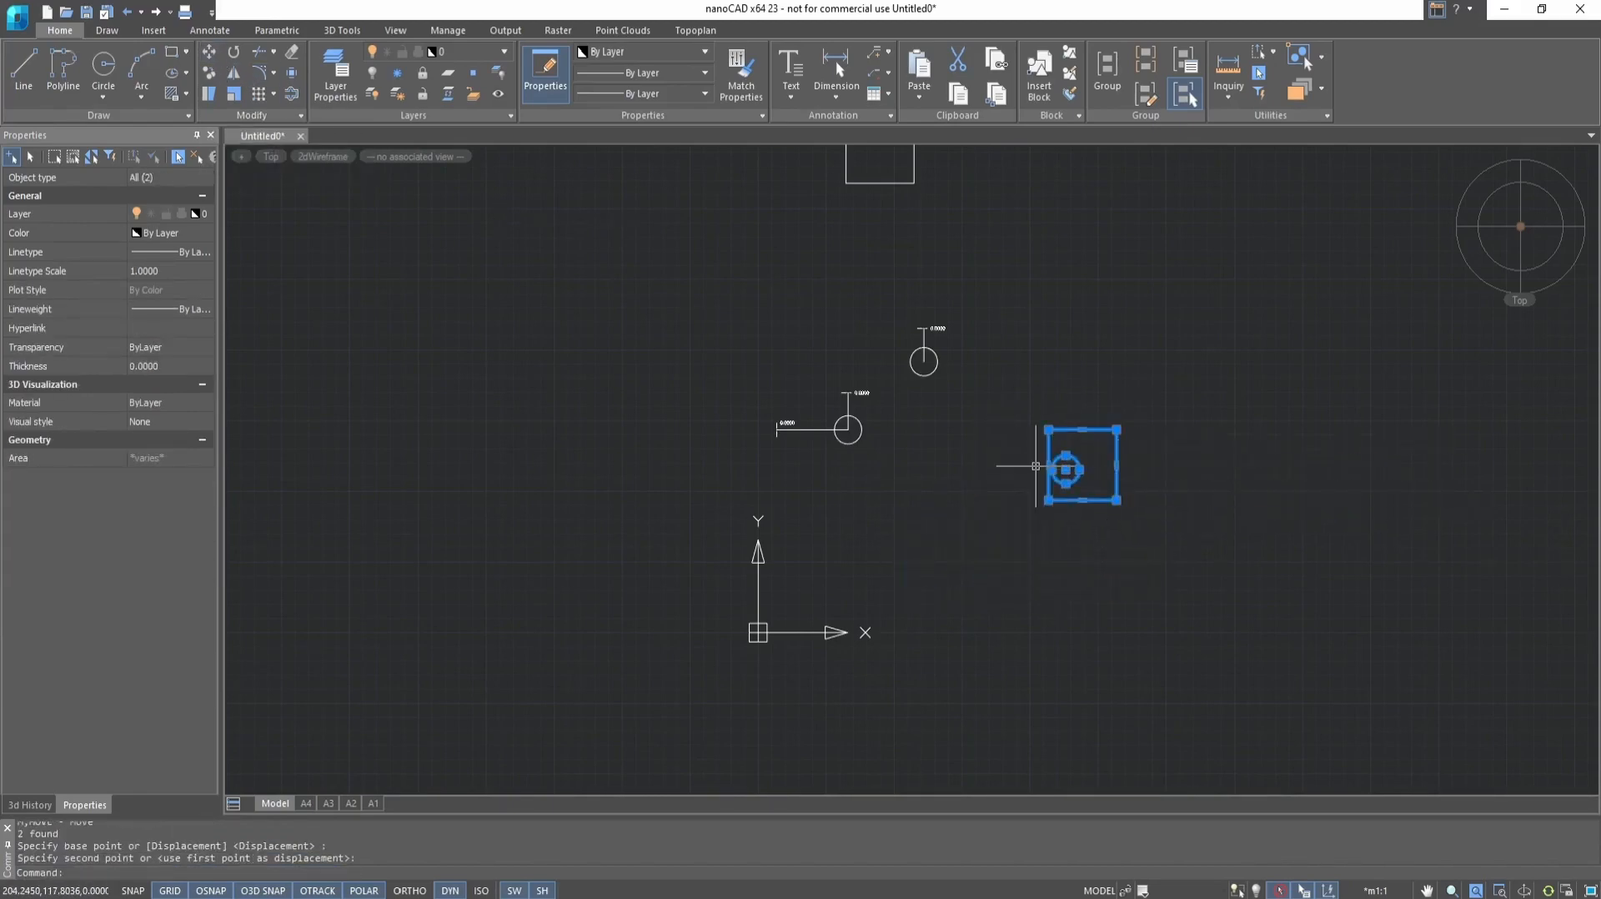
key(Escape)
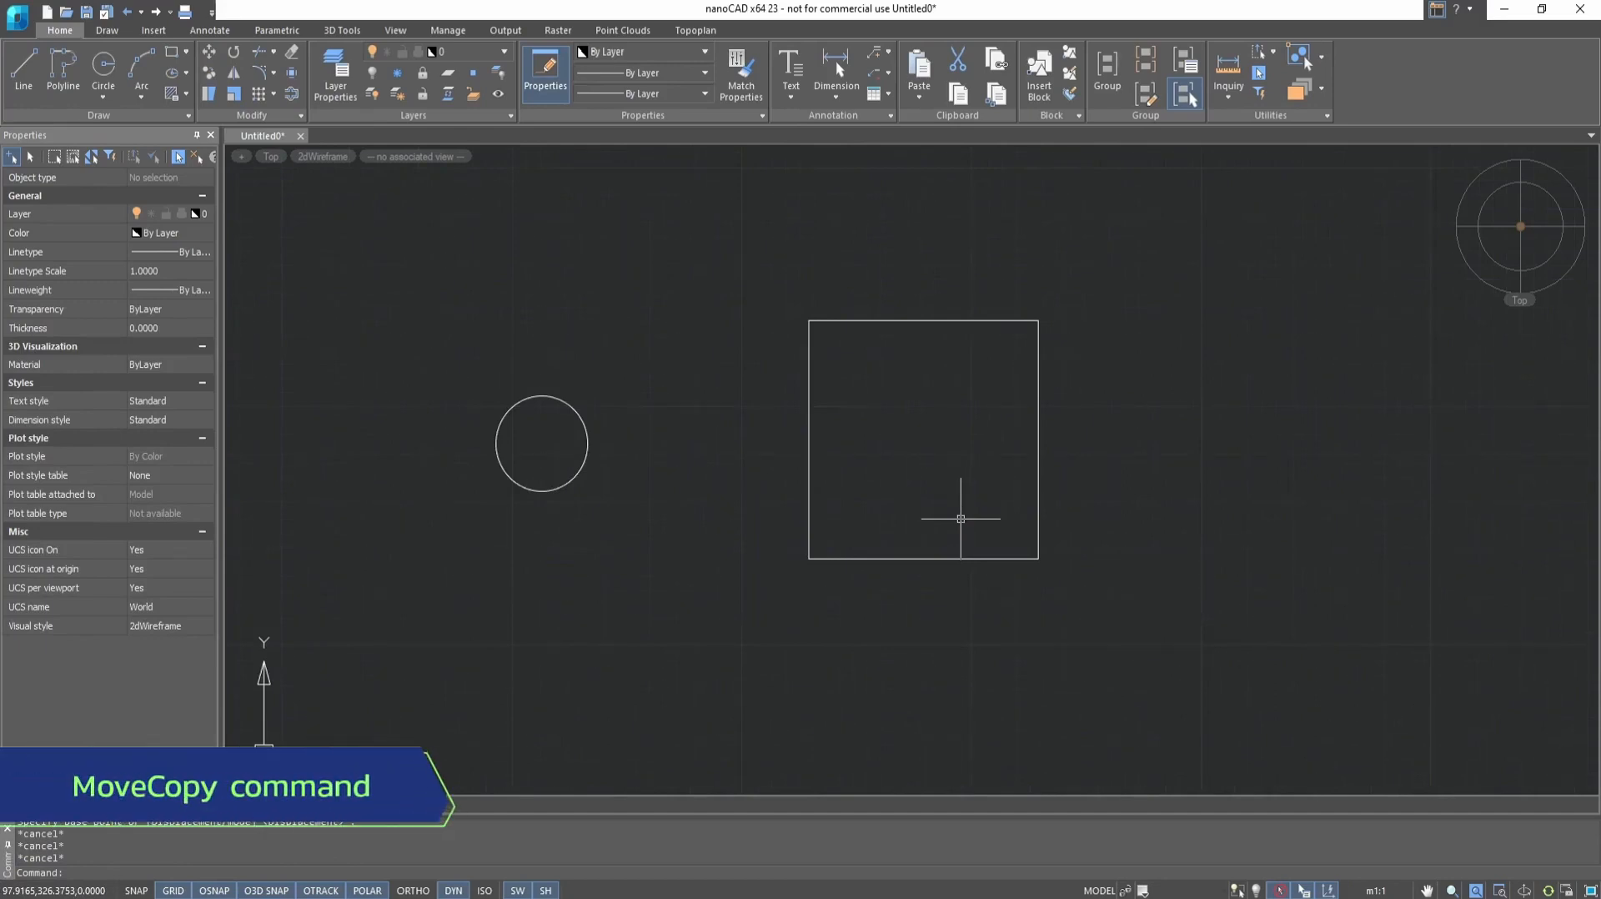
Copy the circle to all four corners of the square, using the circle's center as the base point
click(210, 79)
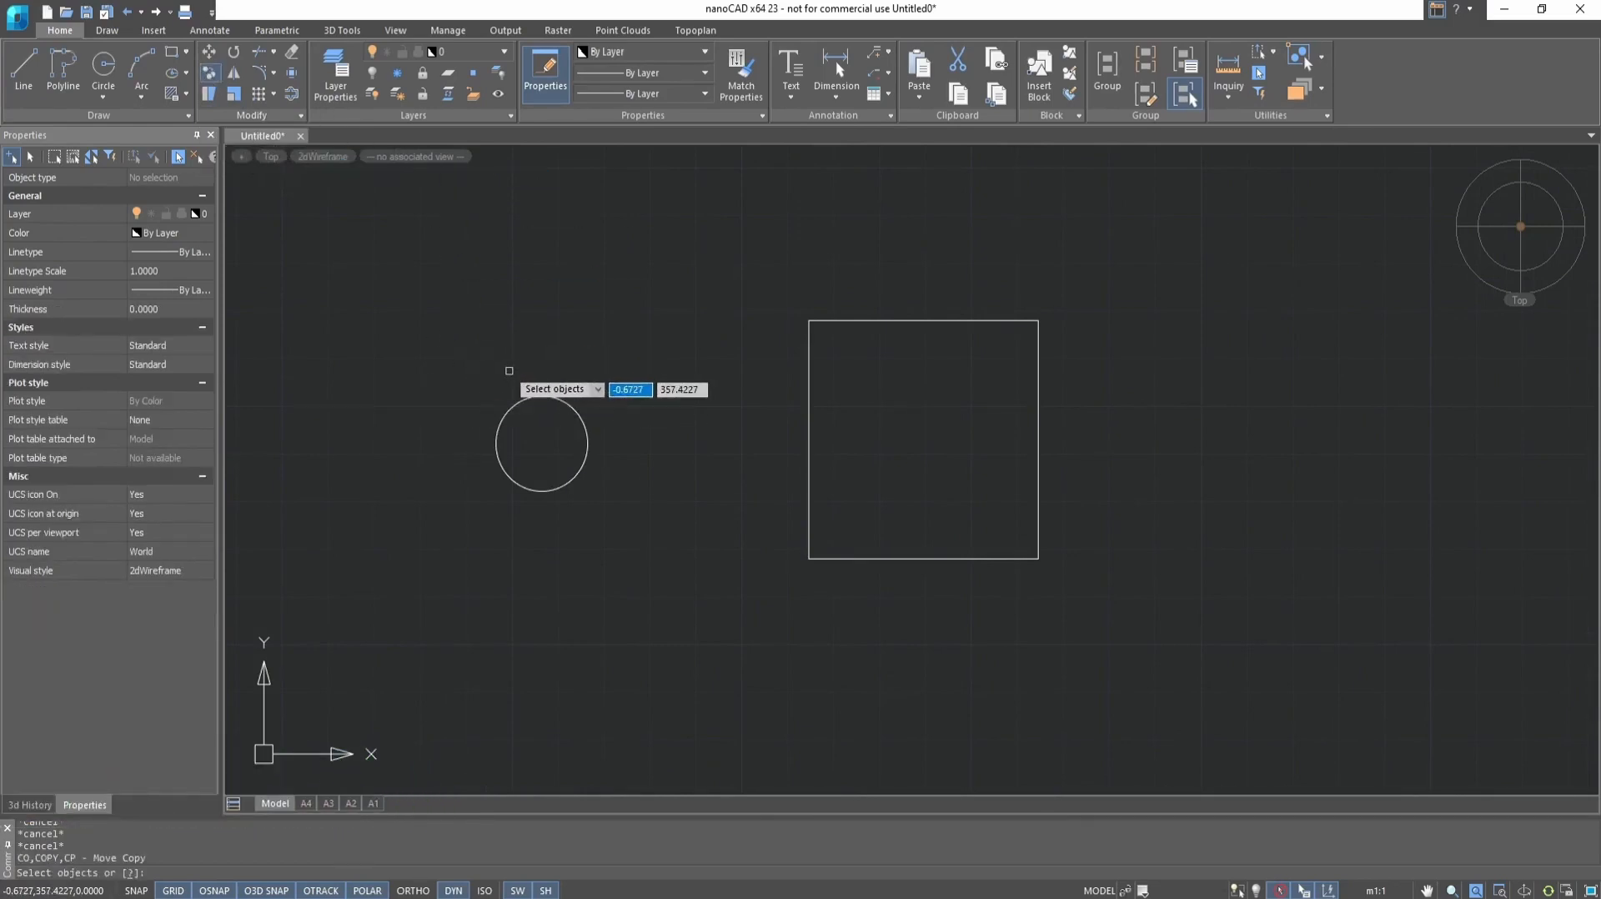
click(512, 409)
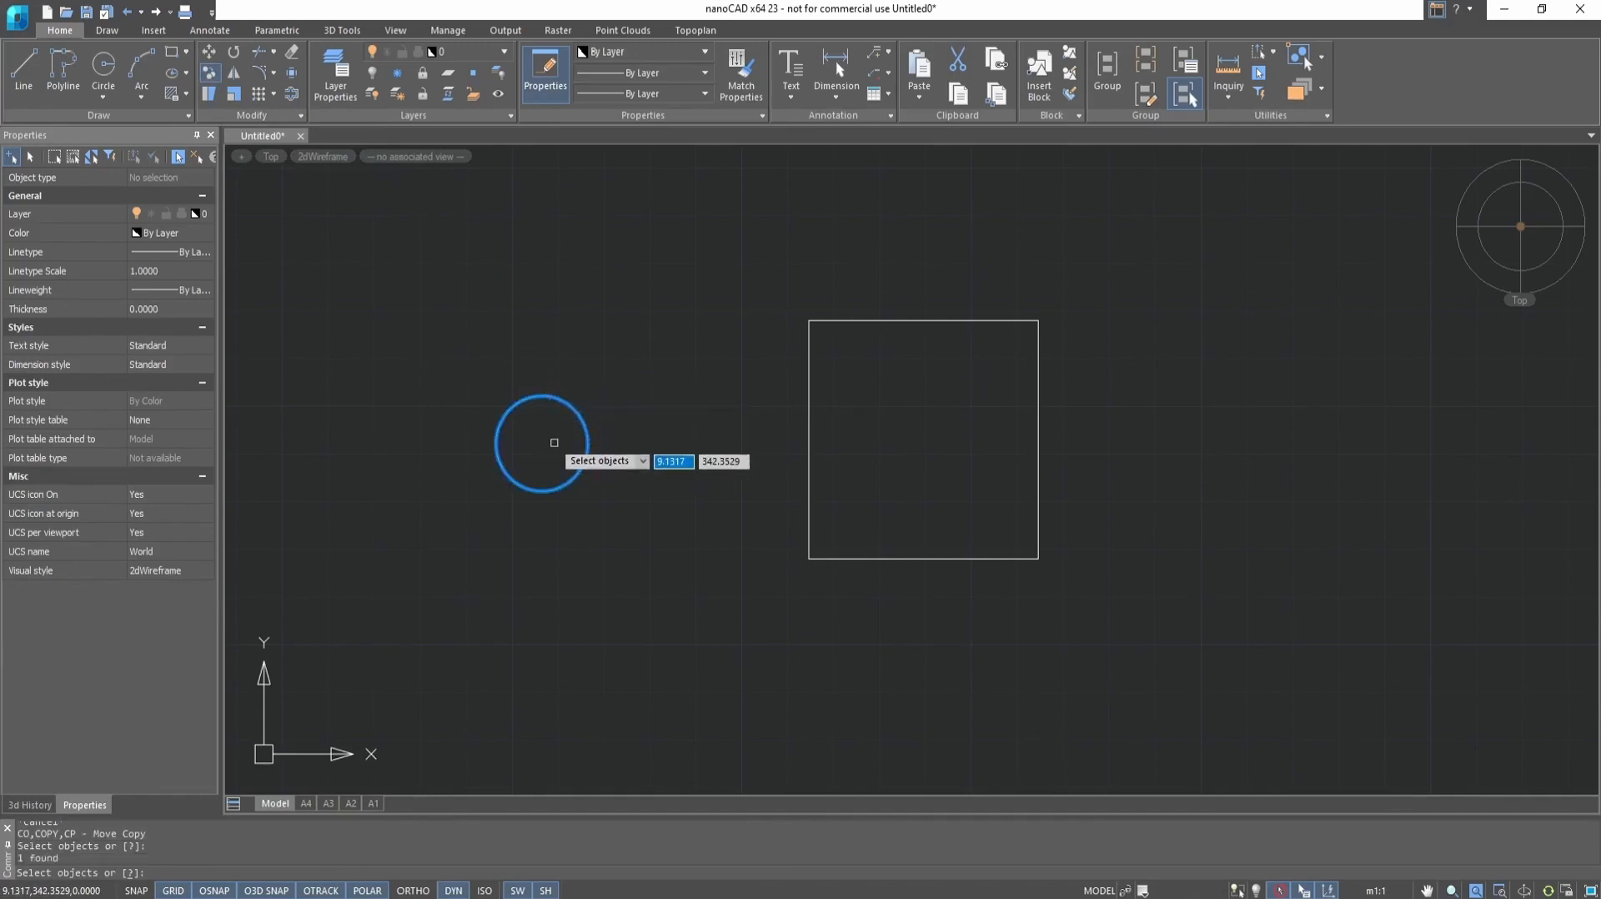
key(Return)
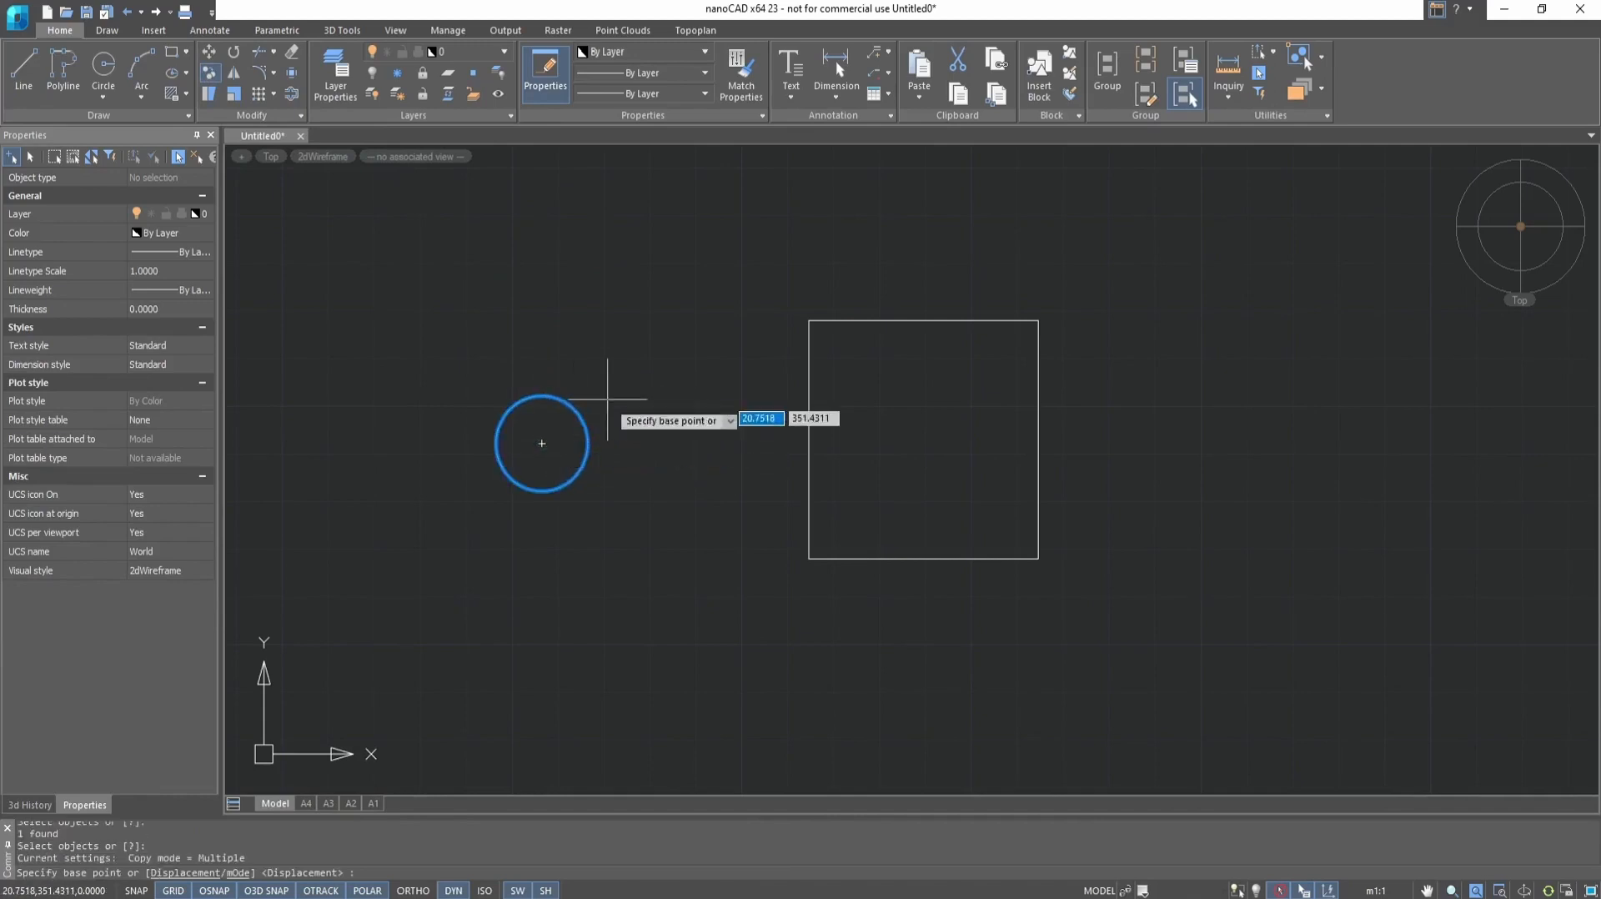
click(542, 443)
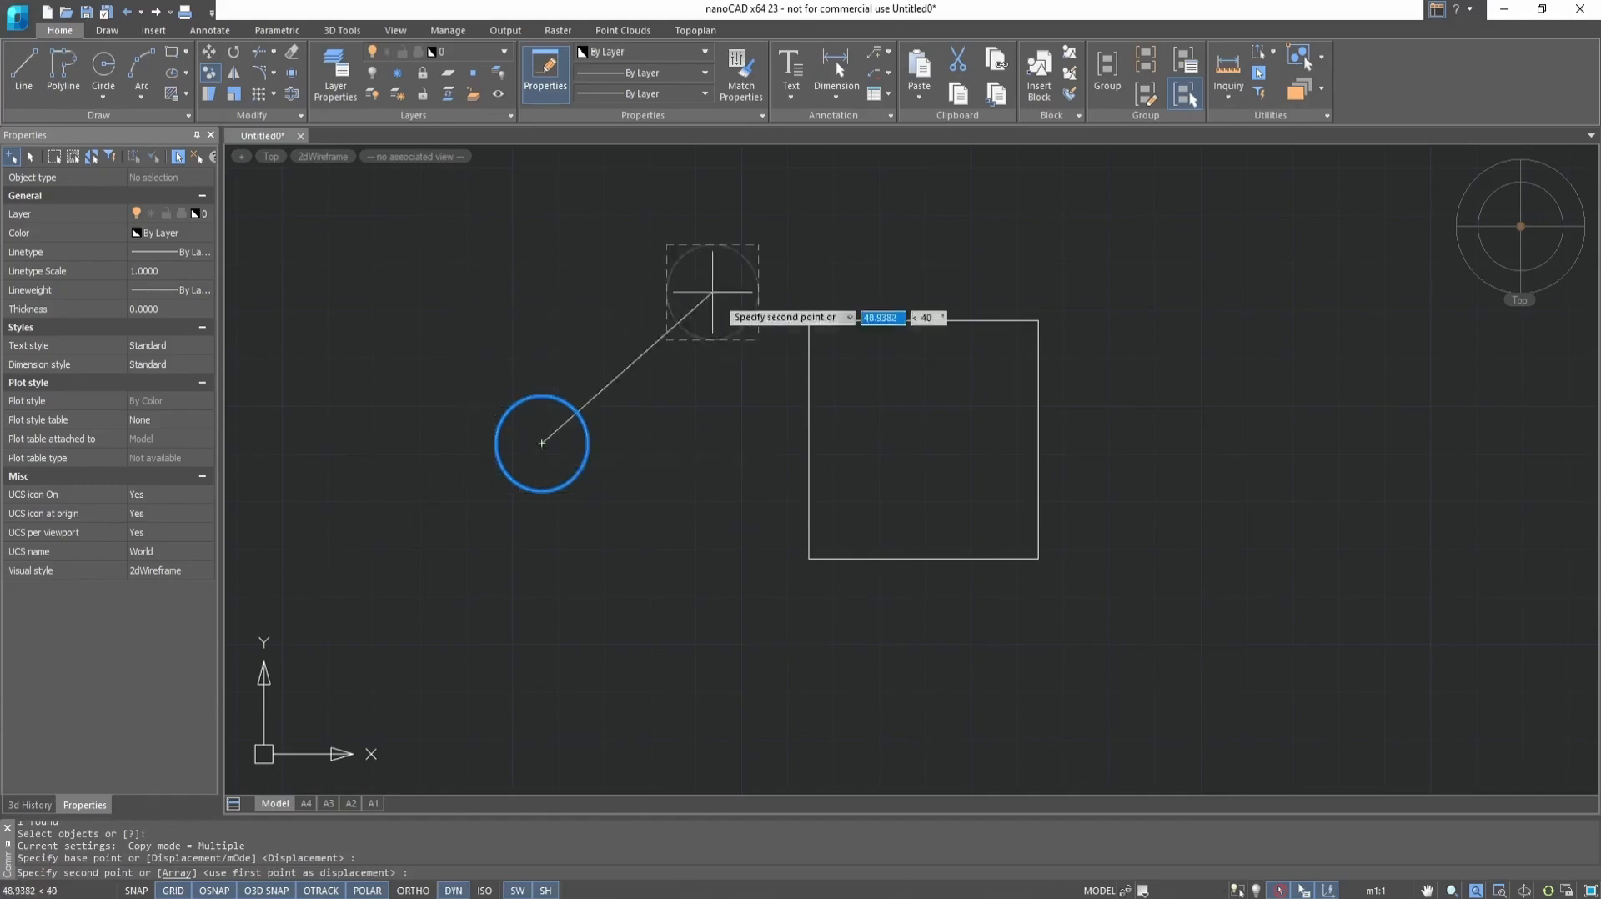
click(808, 320)
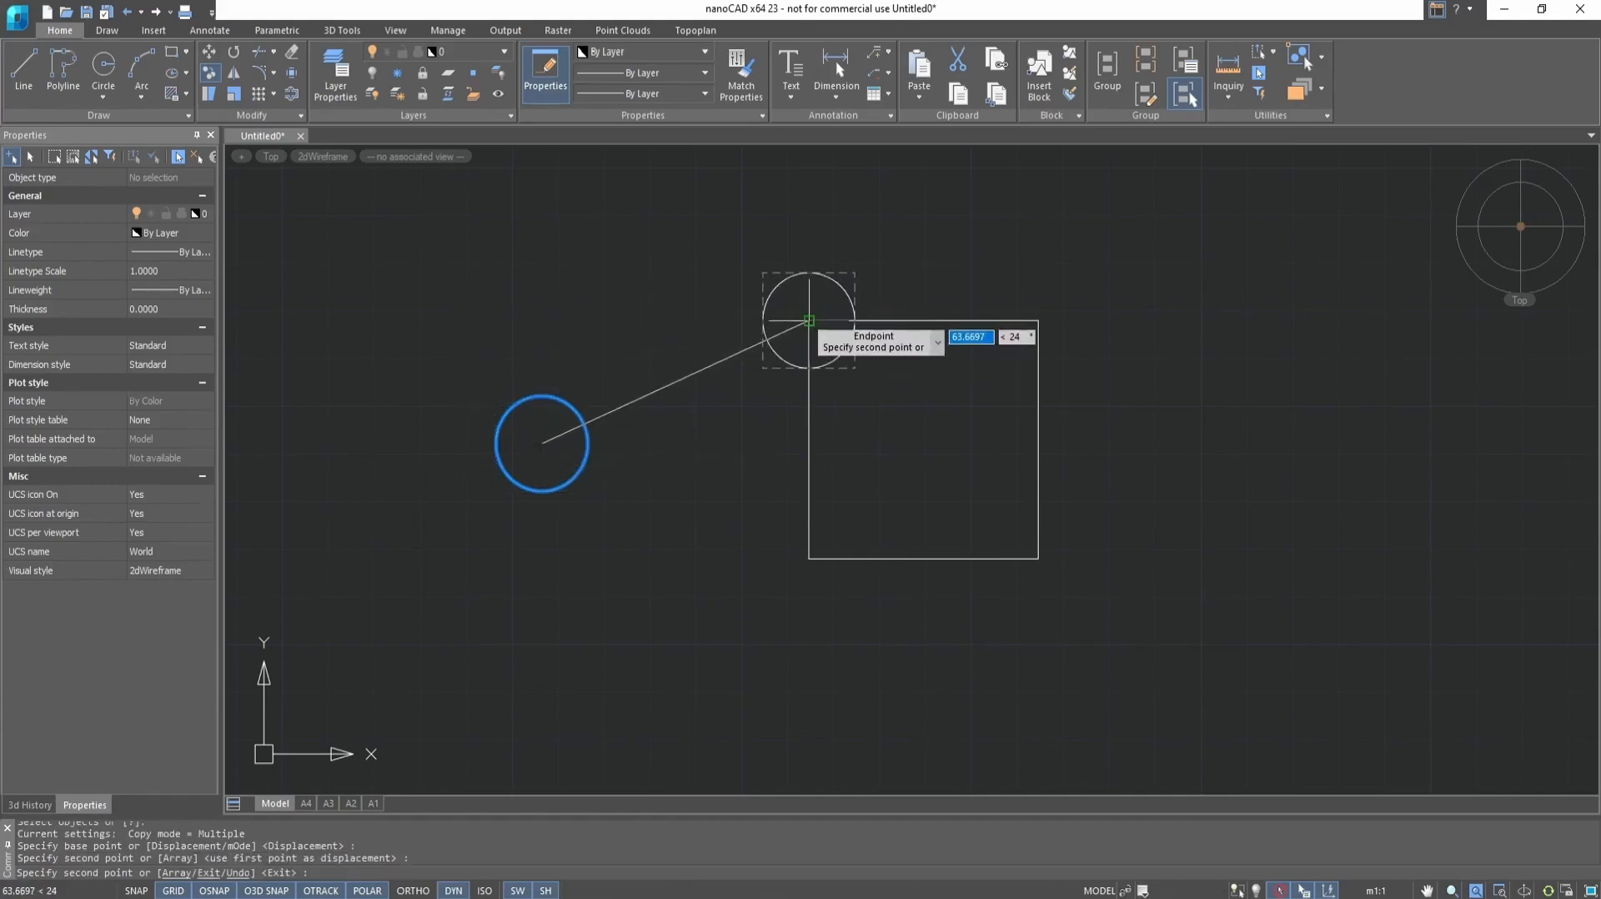
click(1038, 320)
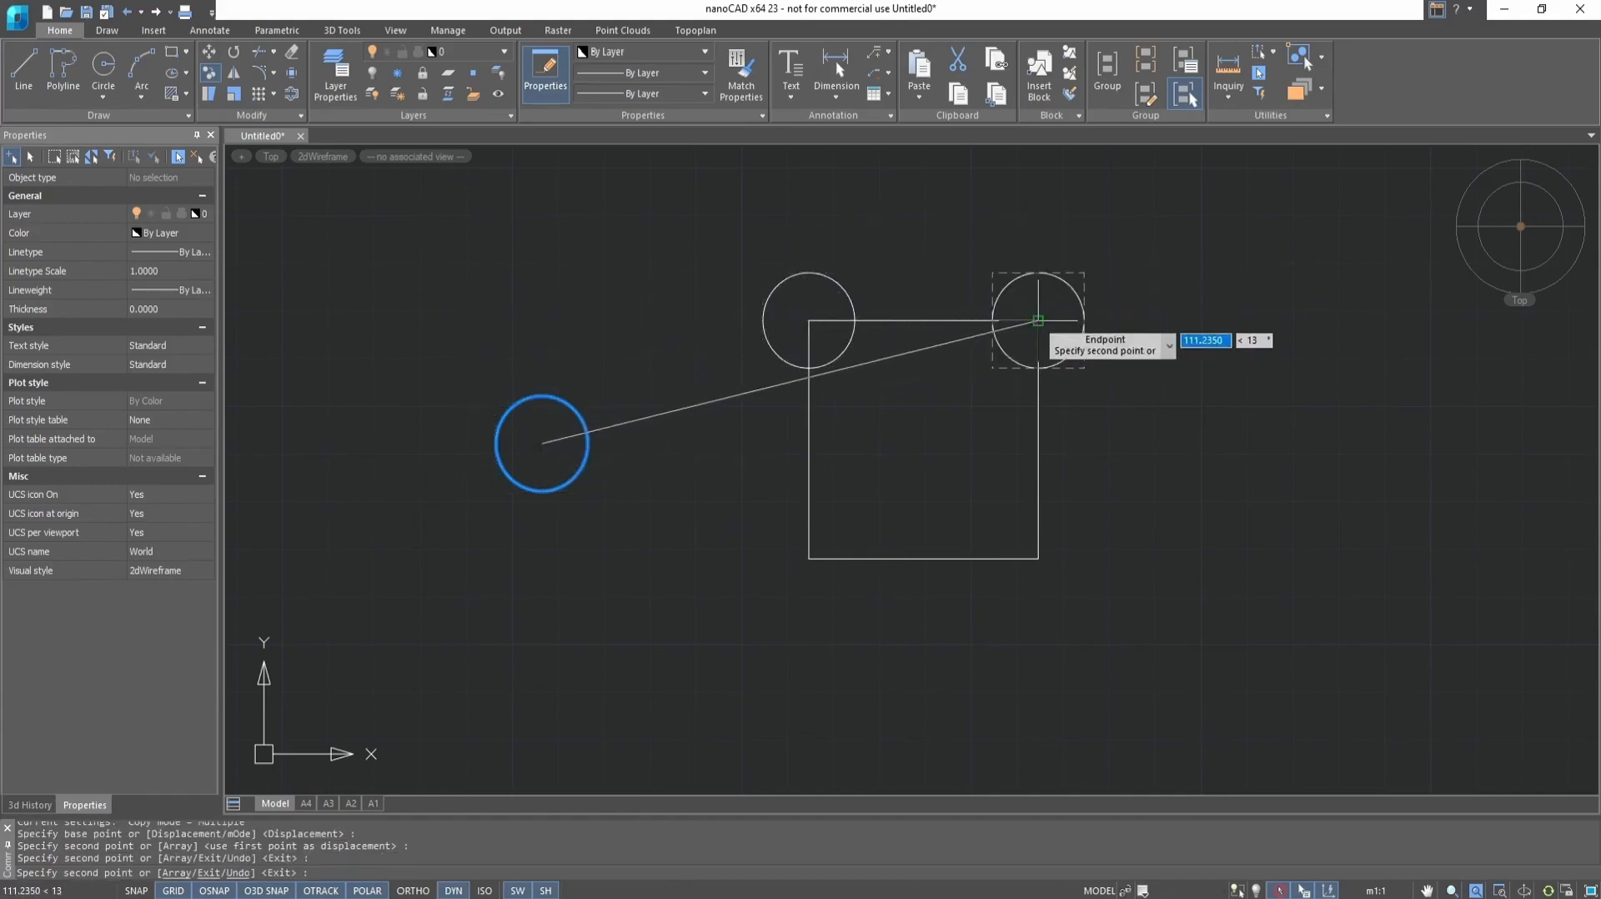
click(1038, 558)
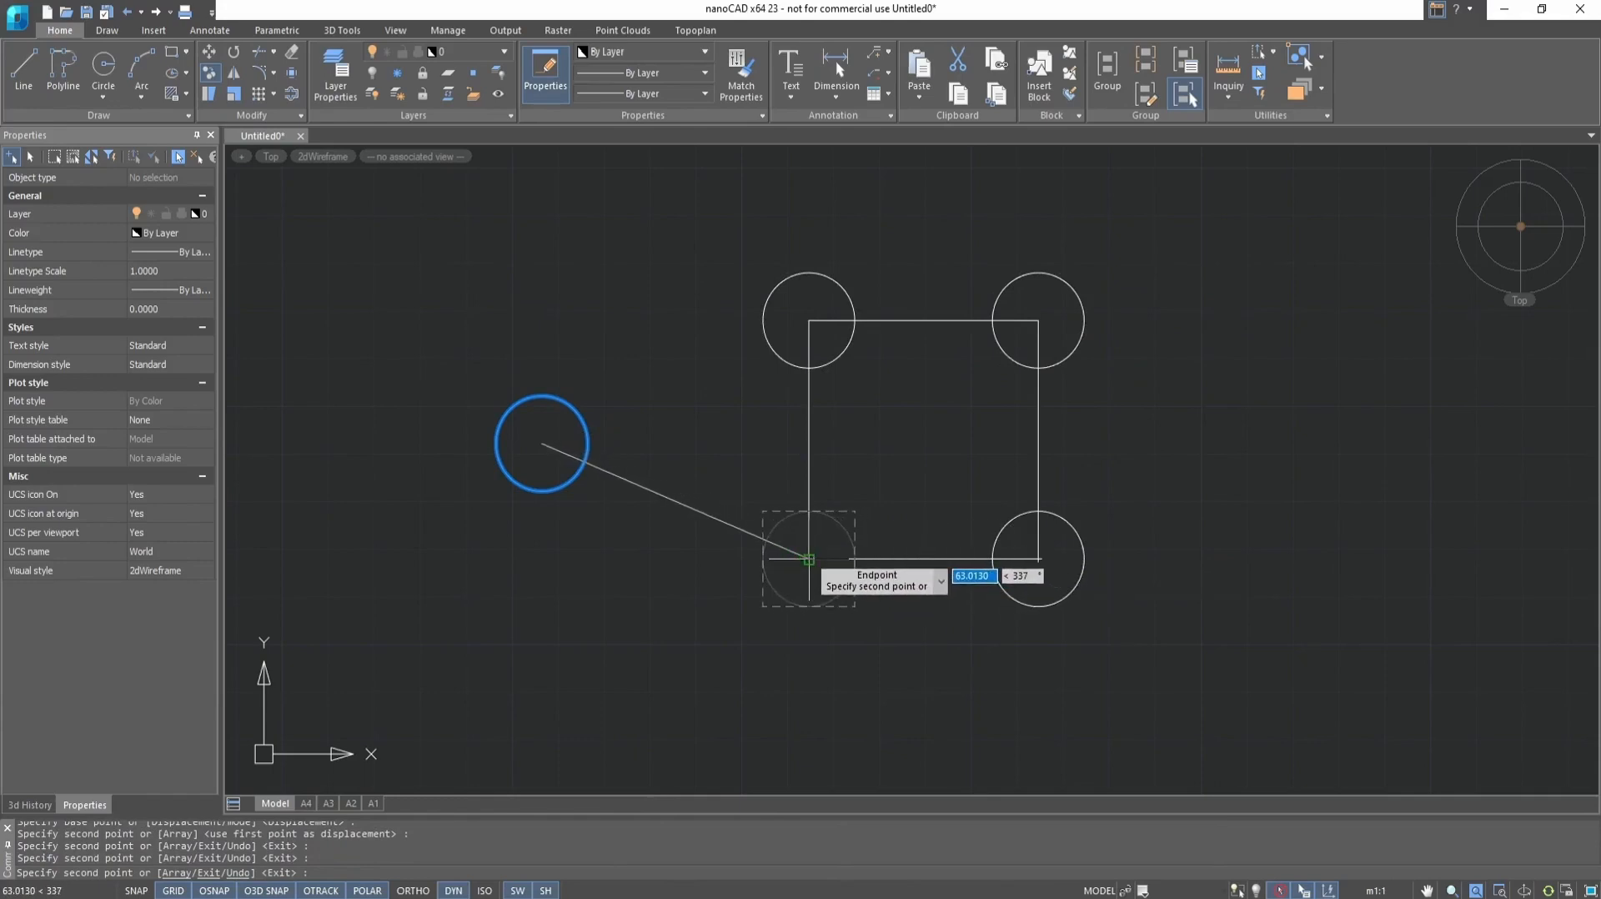
click(809, 559)
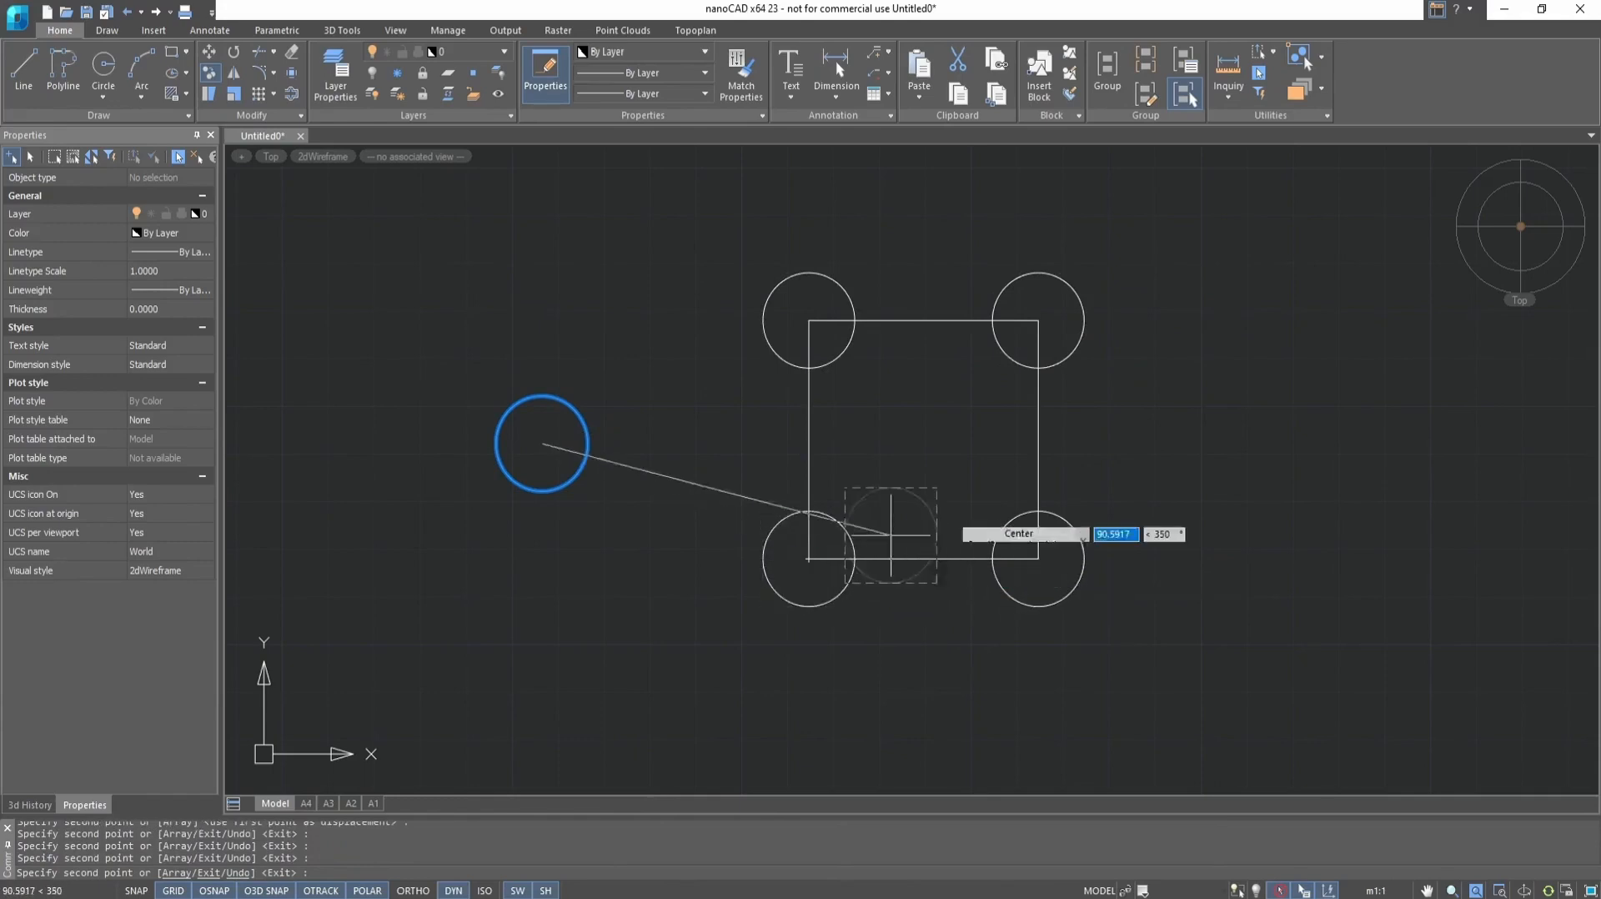
right_click(1196, 401)
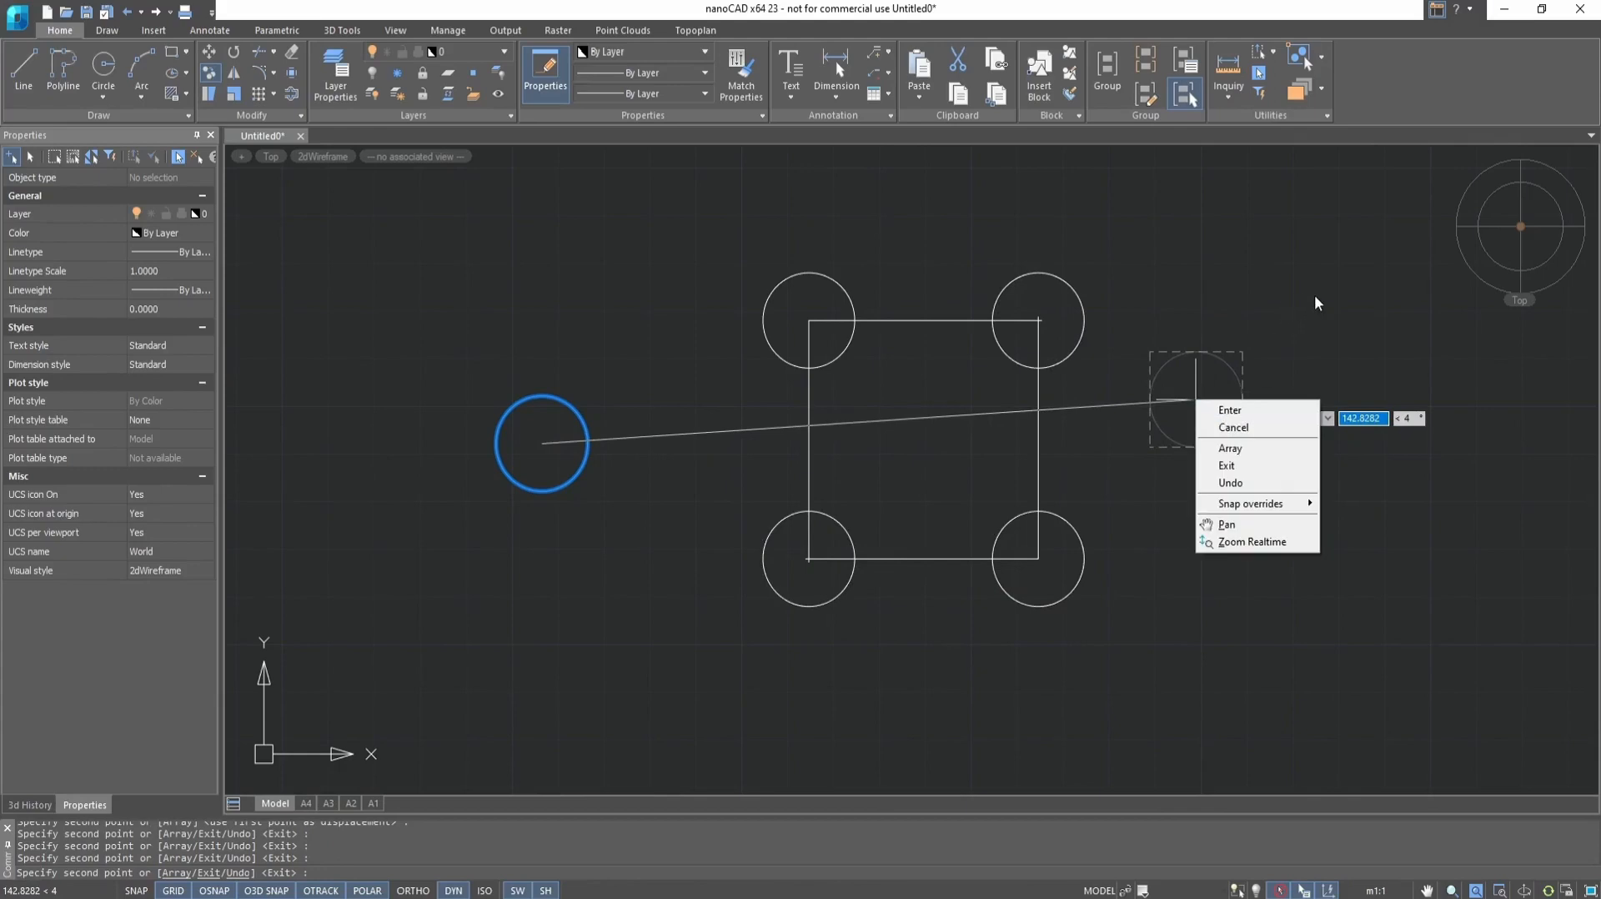
key(Escape)
key(Escape)
key(Escape)
Erase the extra circle copy to the right of the square
click(1224, 364)
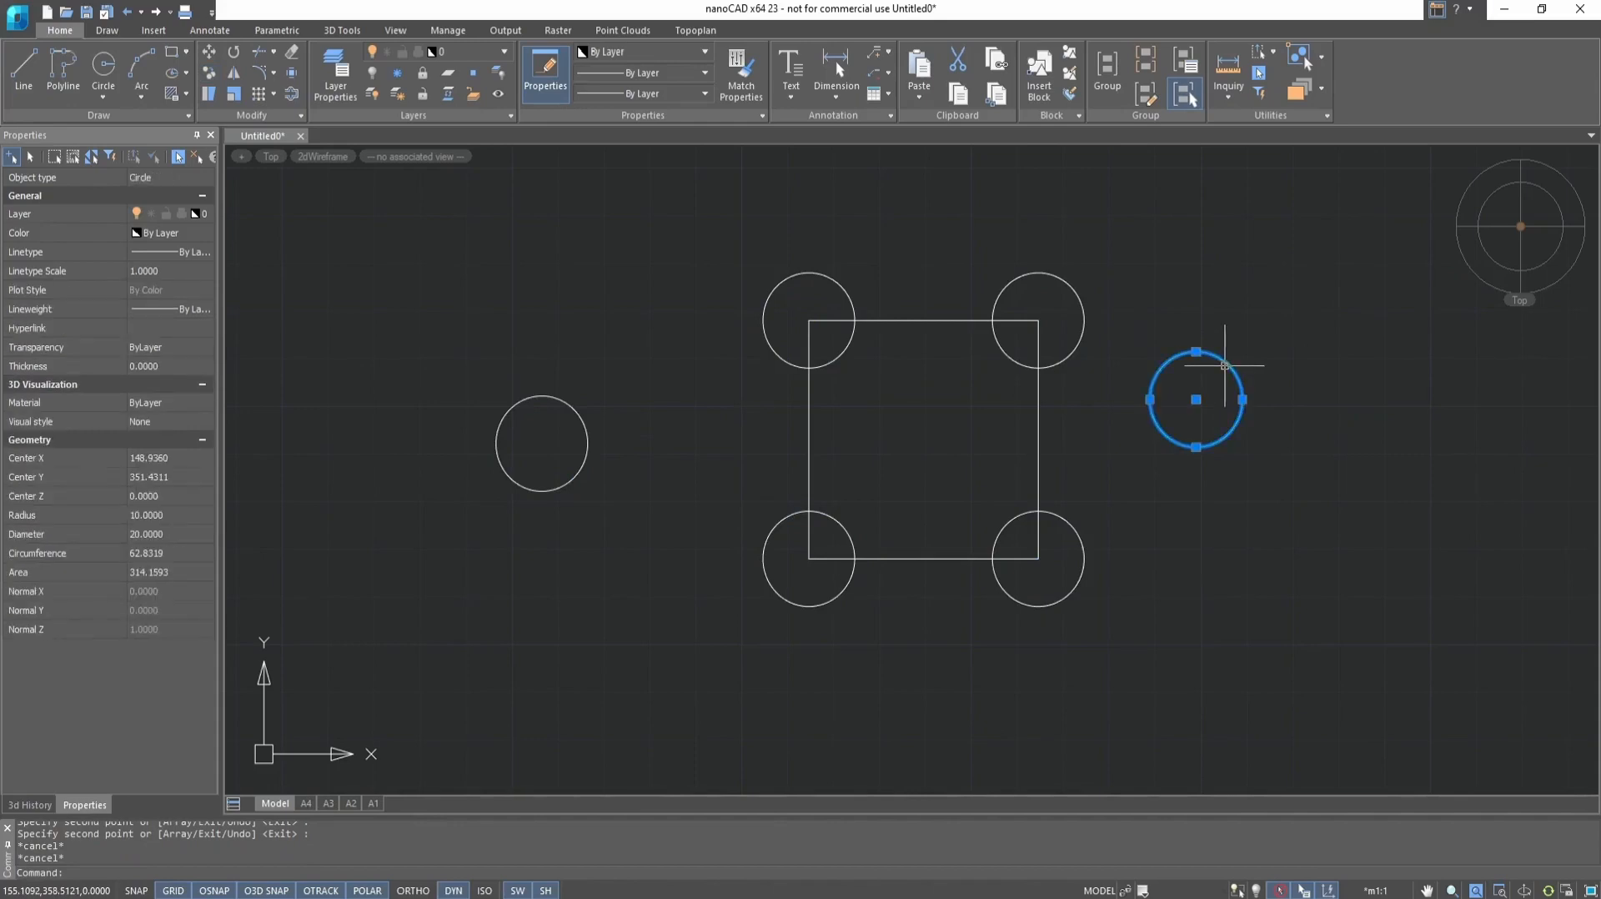
text(e)
key(Return)
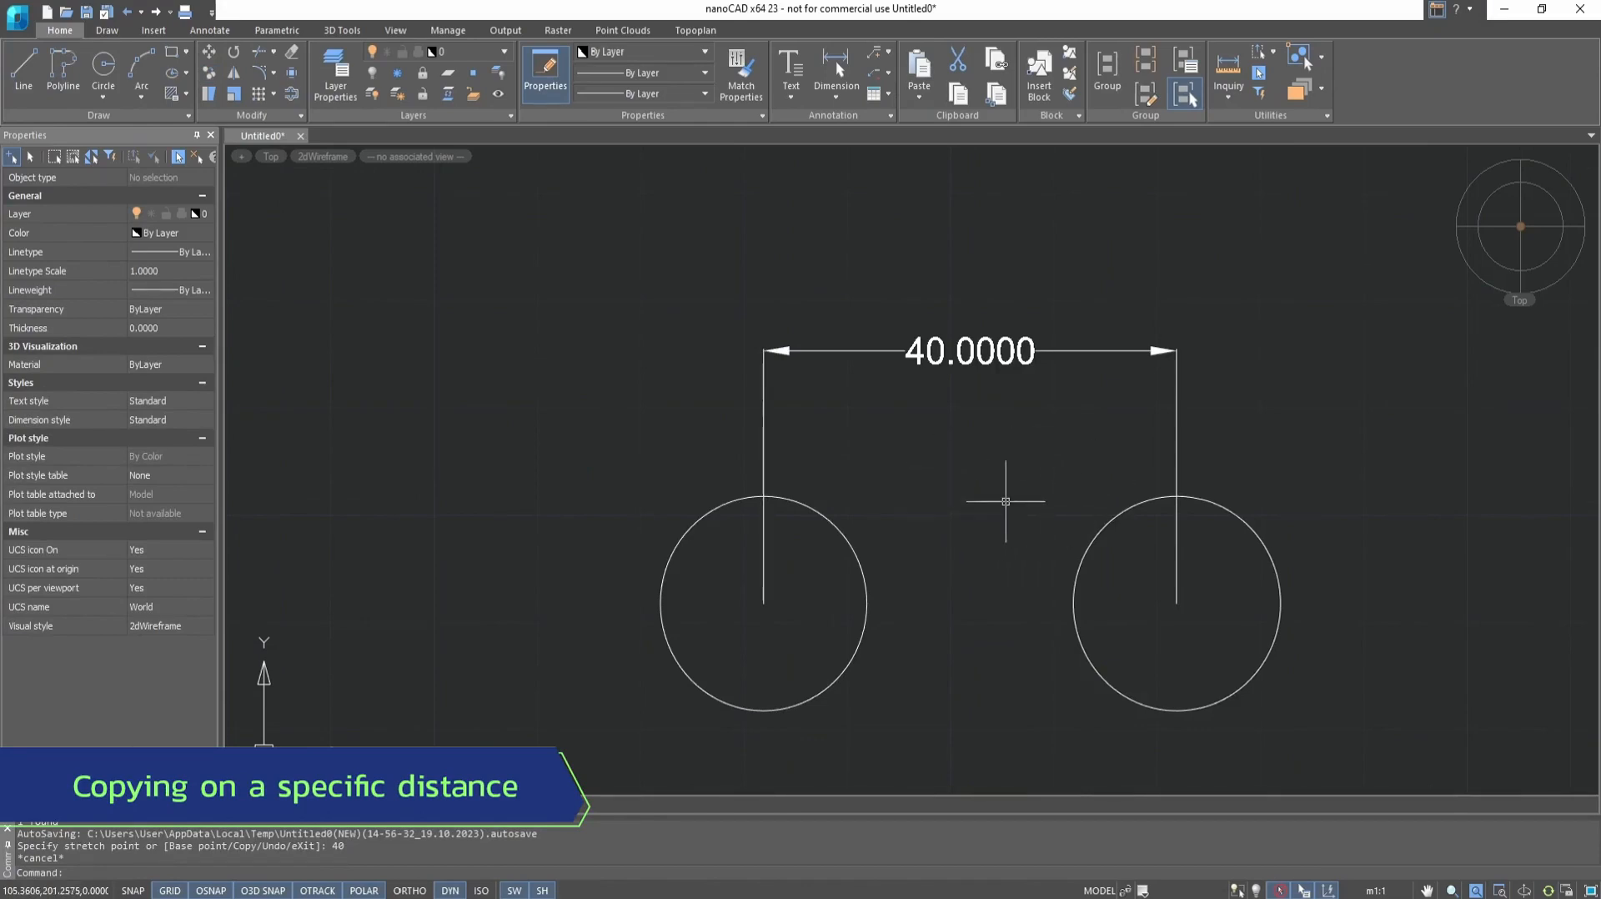
Copy the left circle horizontally to the right by a distance of 40, using its center as the base point
click(212, 71)
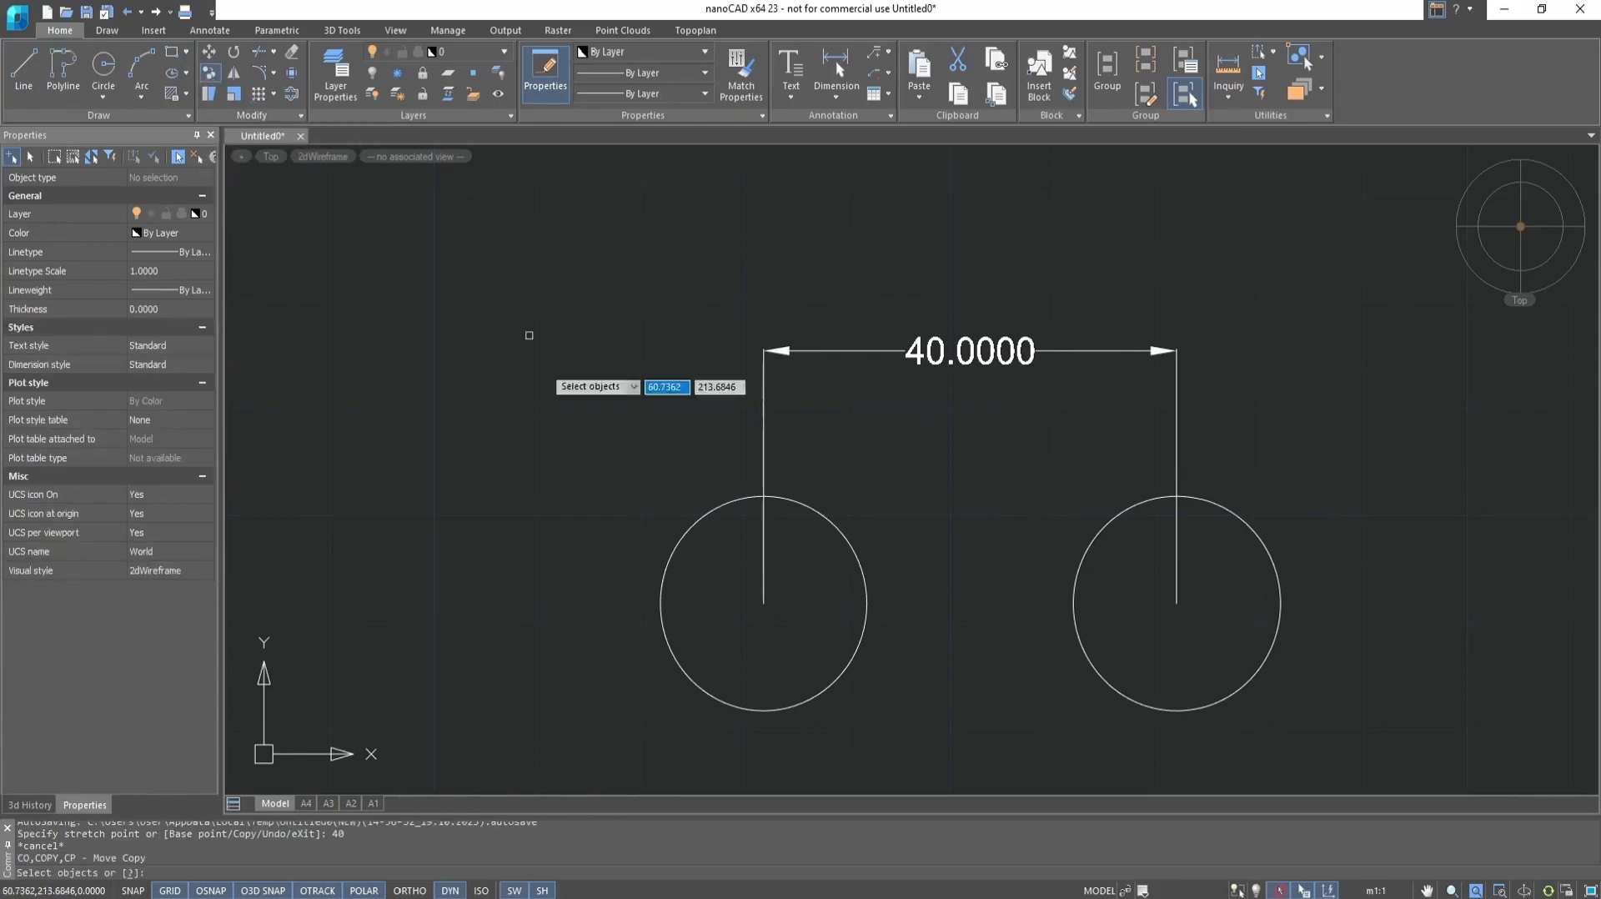
click(830, 525)
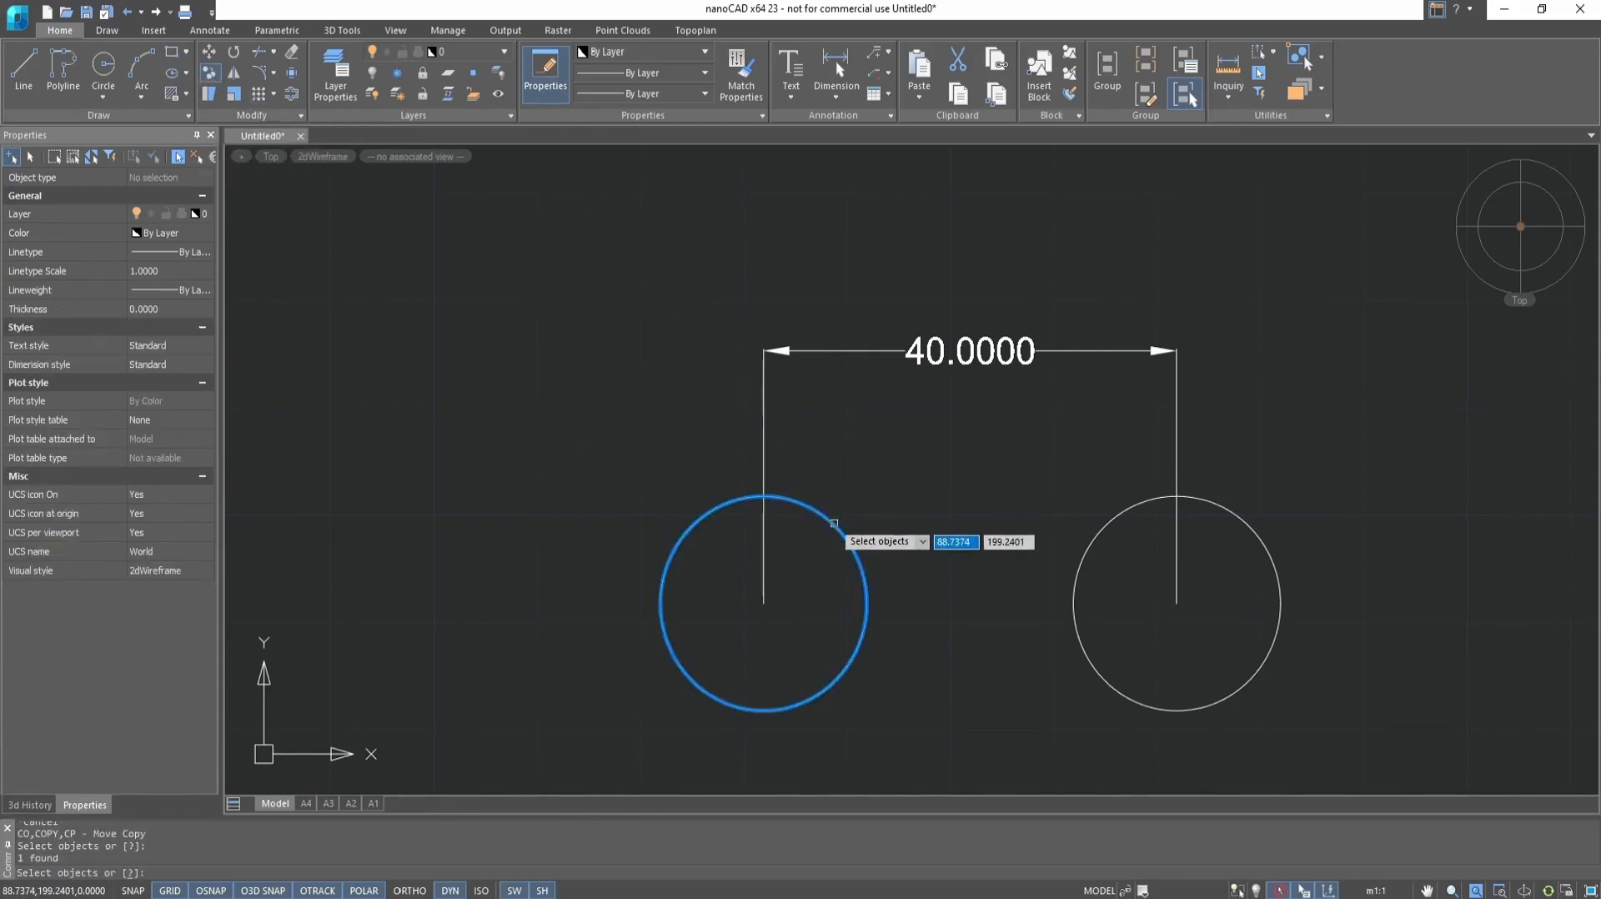
key(Return)
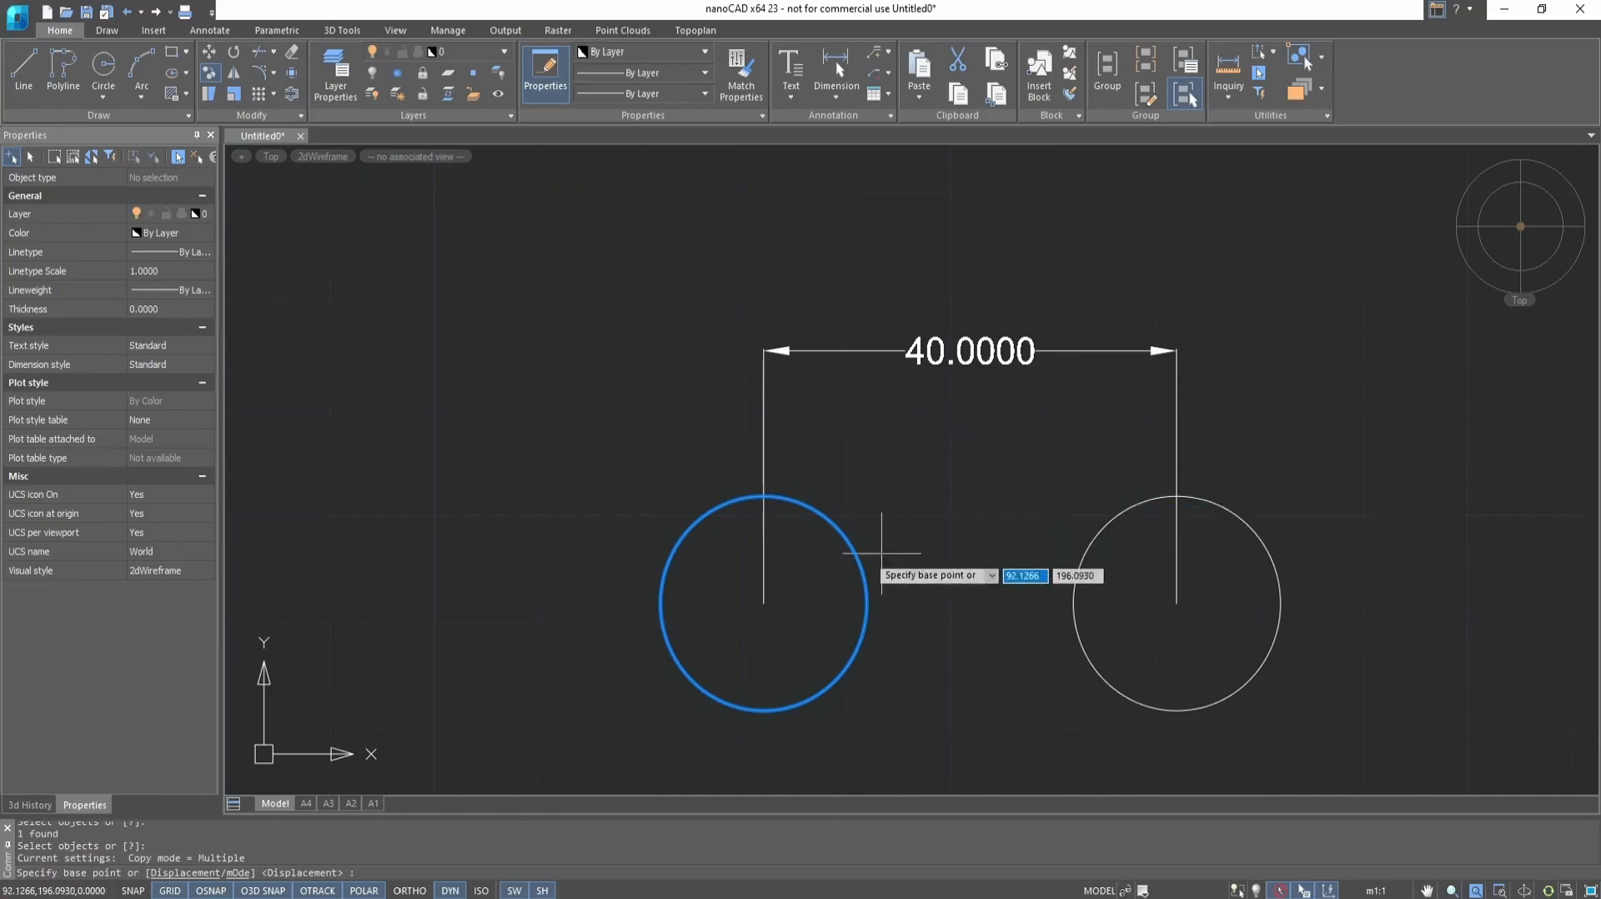
click(764, 603)
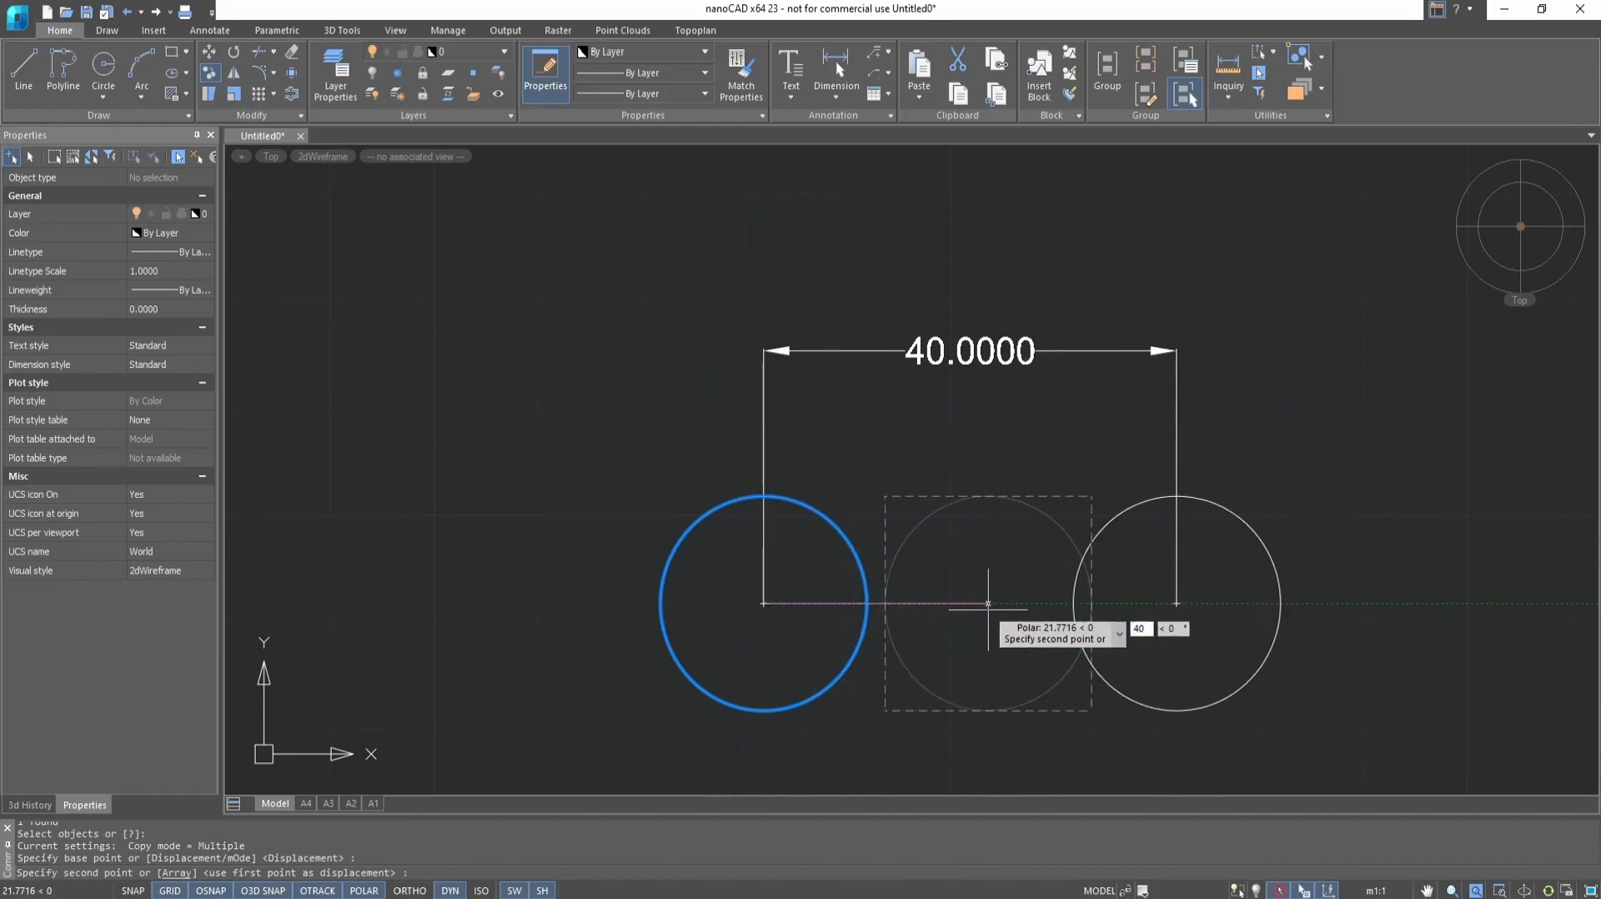
key(Return)
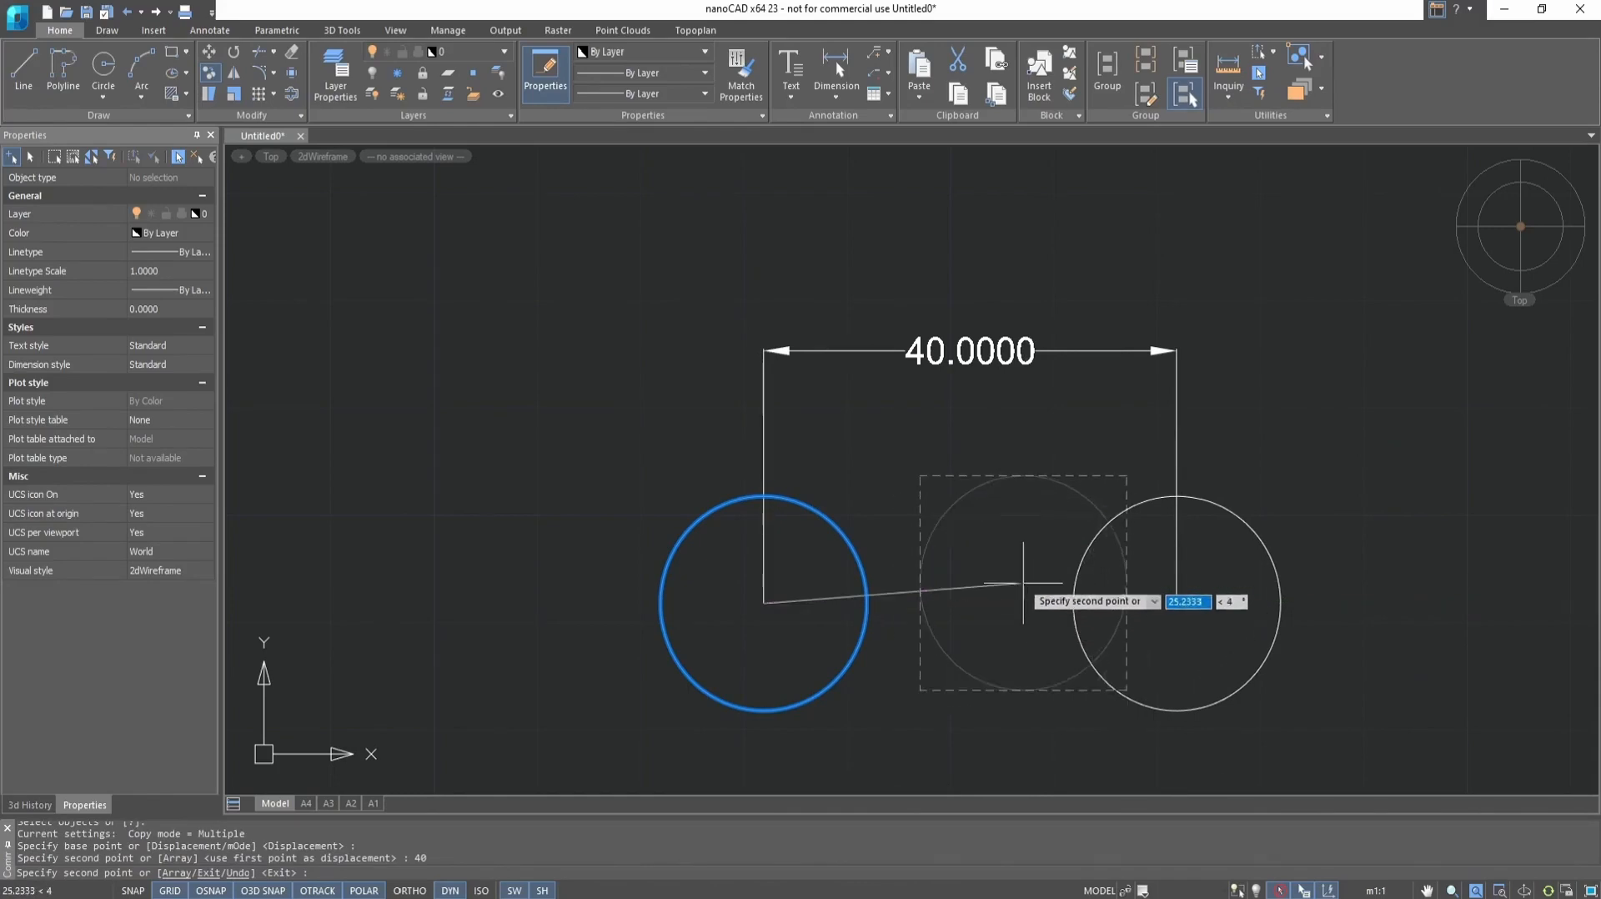
key(Escape)
Check the overlapping circles at the right end of the 40 dimension by selecting them individually
click(1073, 603)
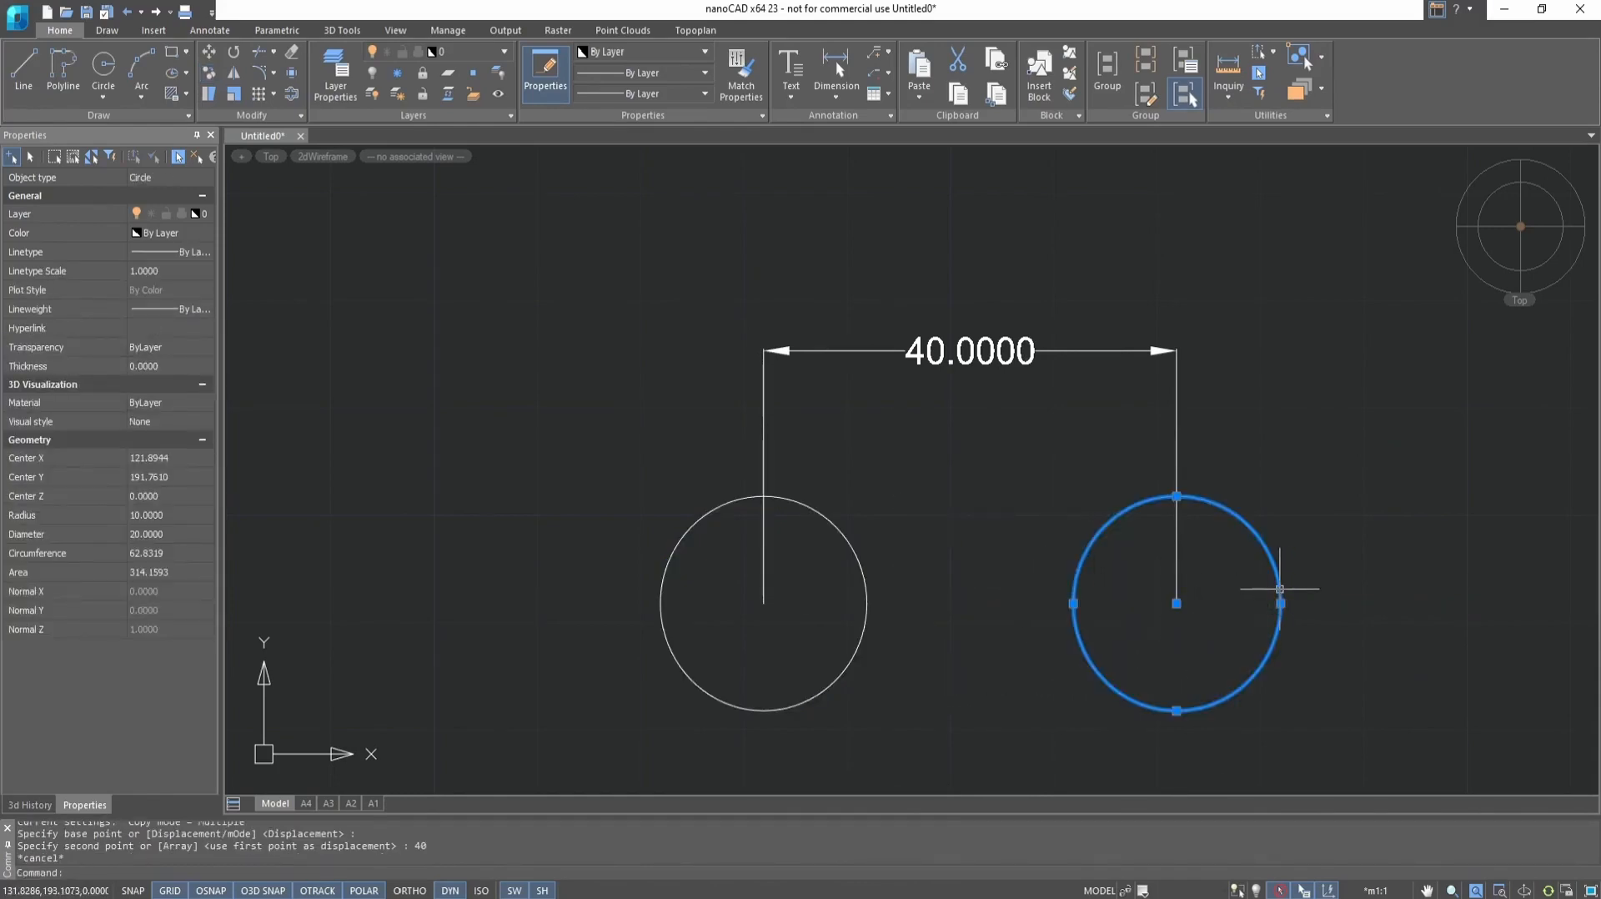
key(Escape)
click(1280, 589)
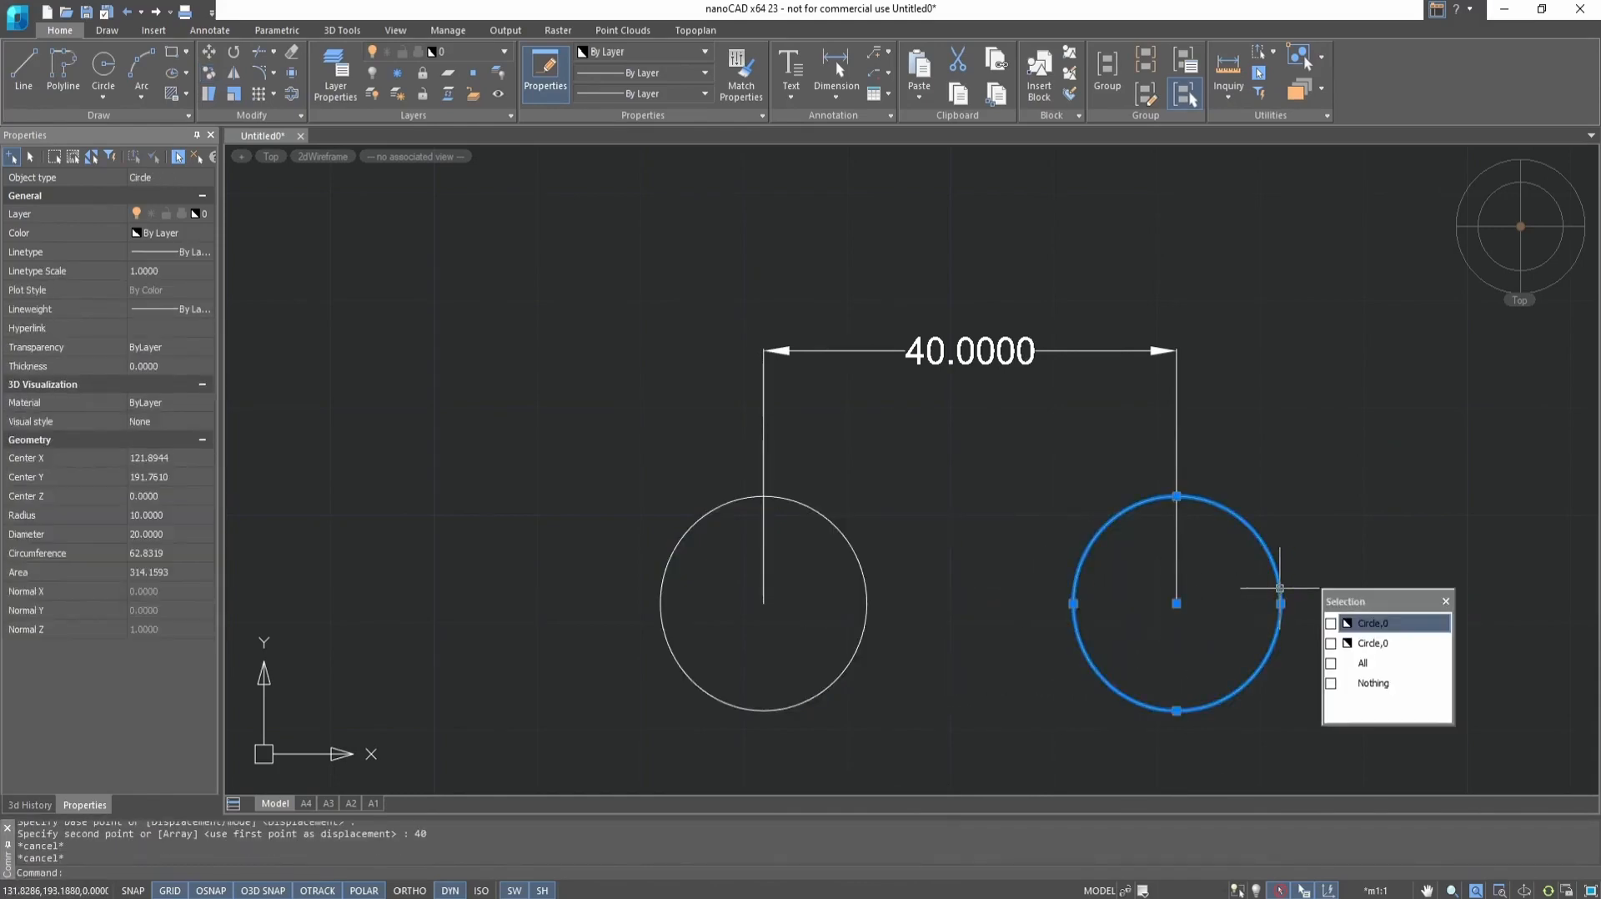
click(1376, 642)
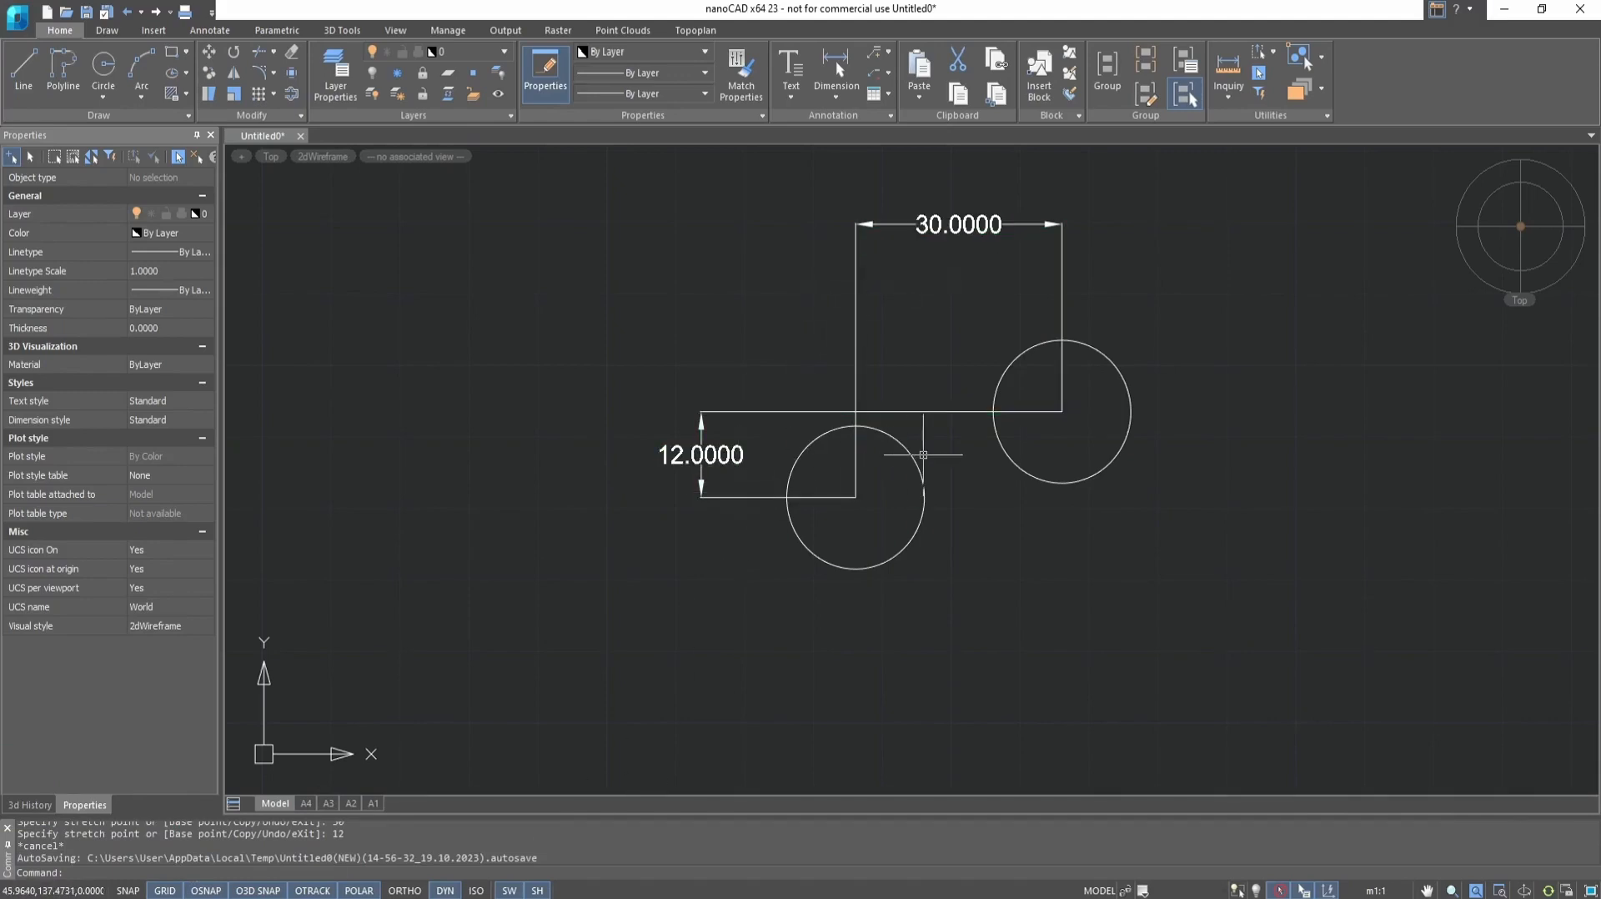
Copy the lower-left circle with the Displacement option, using a displacement of 30,12
text(co)
key(Return)
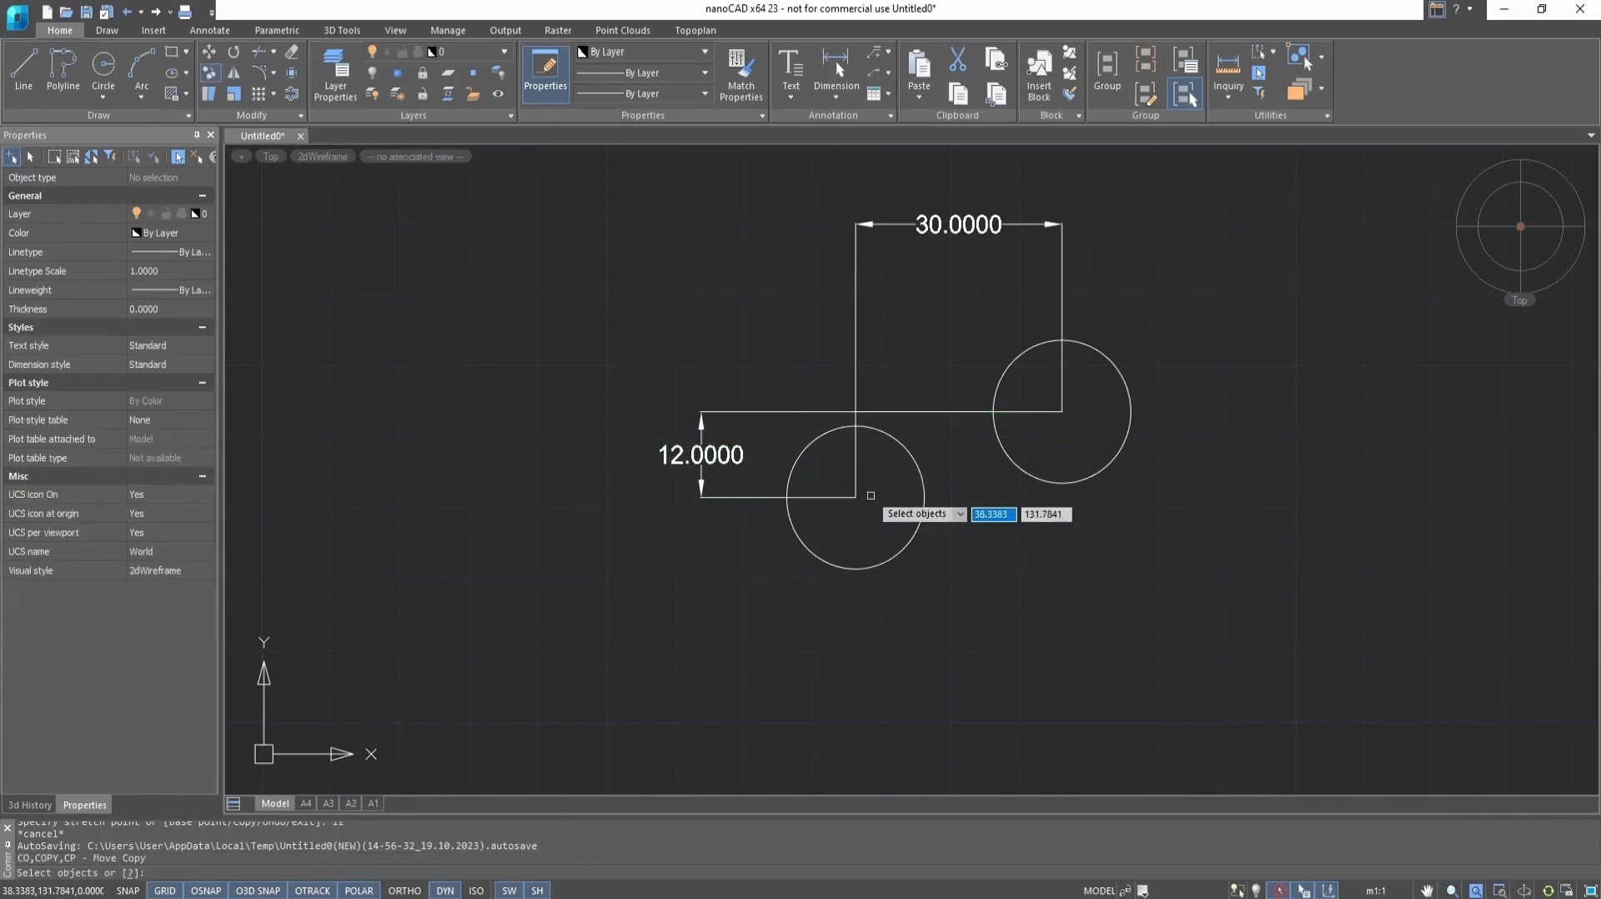
click(917, 491)
key(Return)
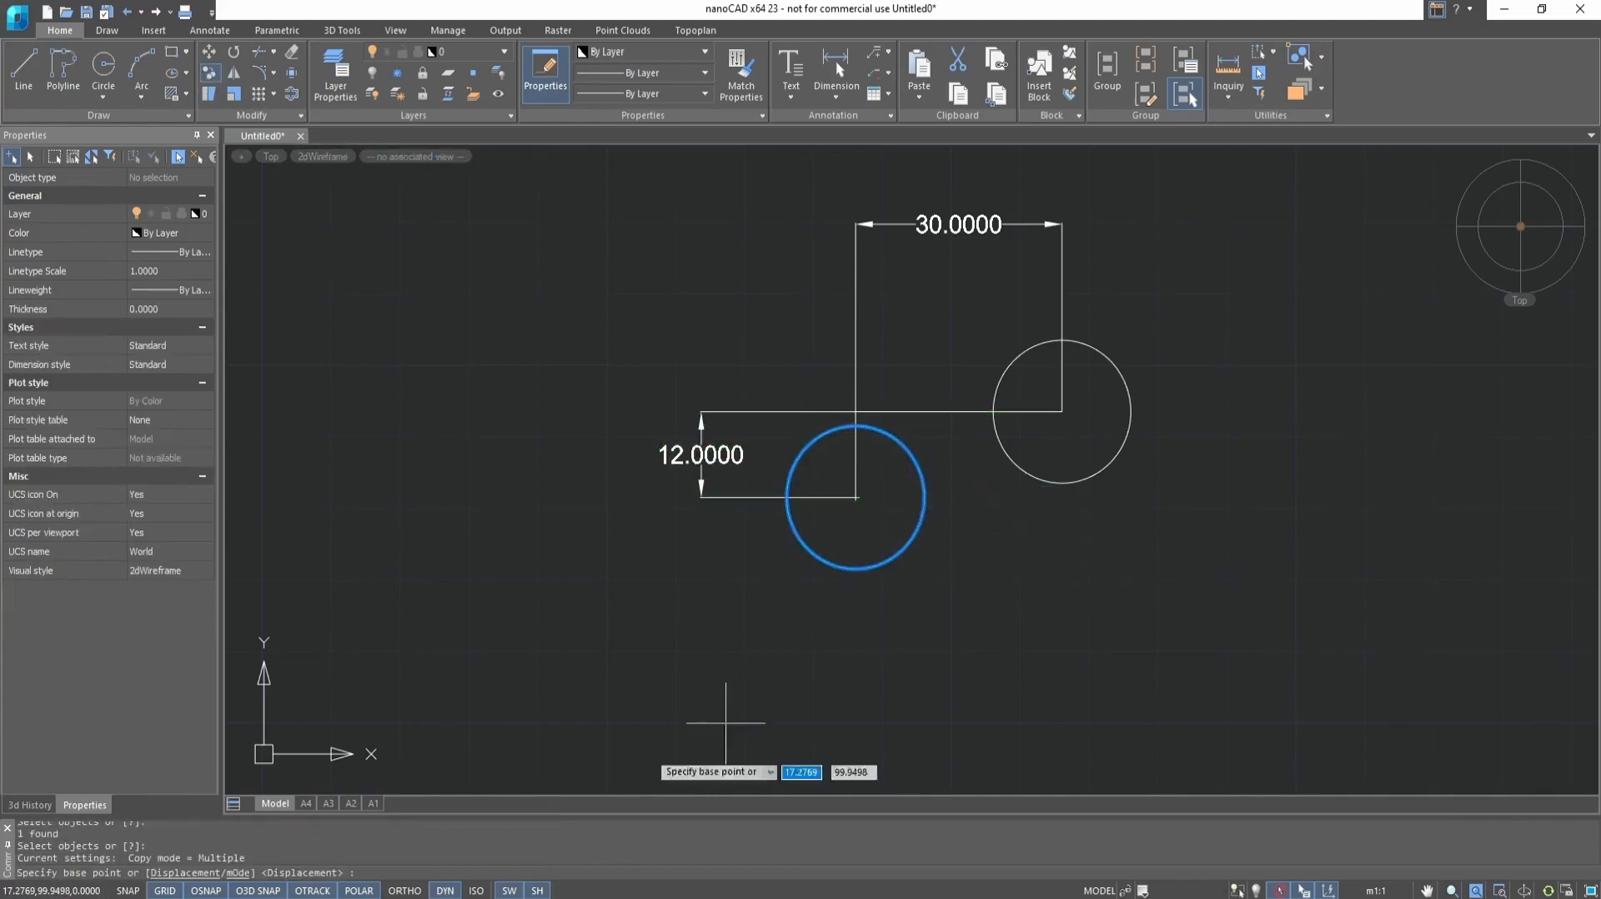
click(178, 873)
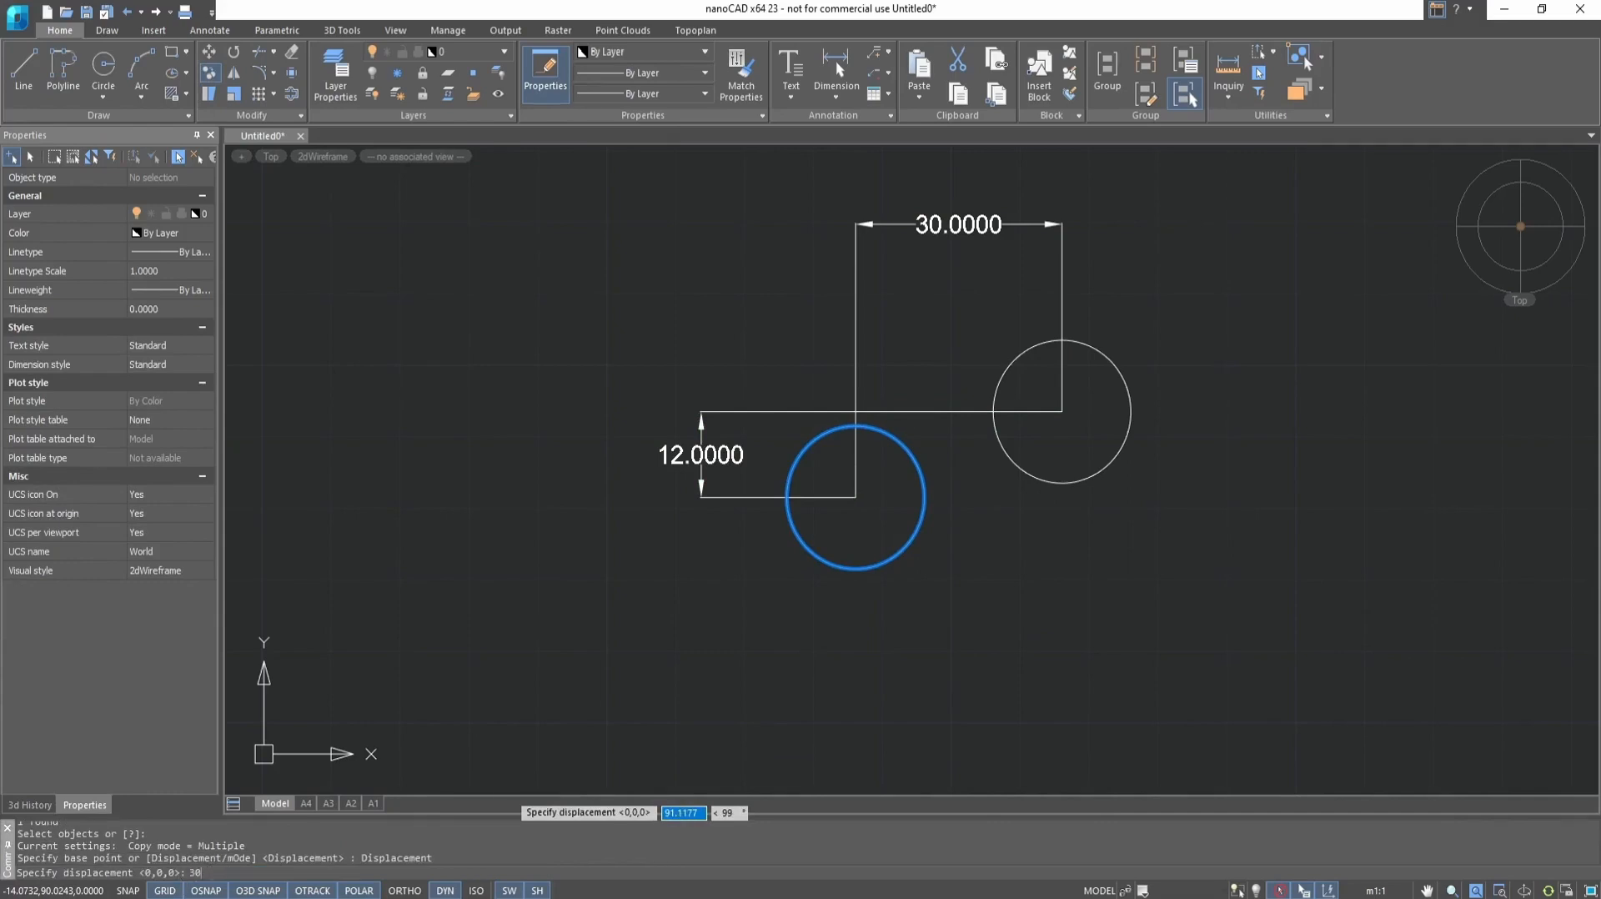
key(Return)
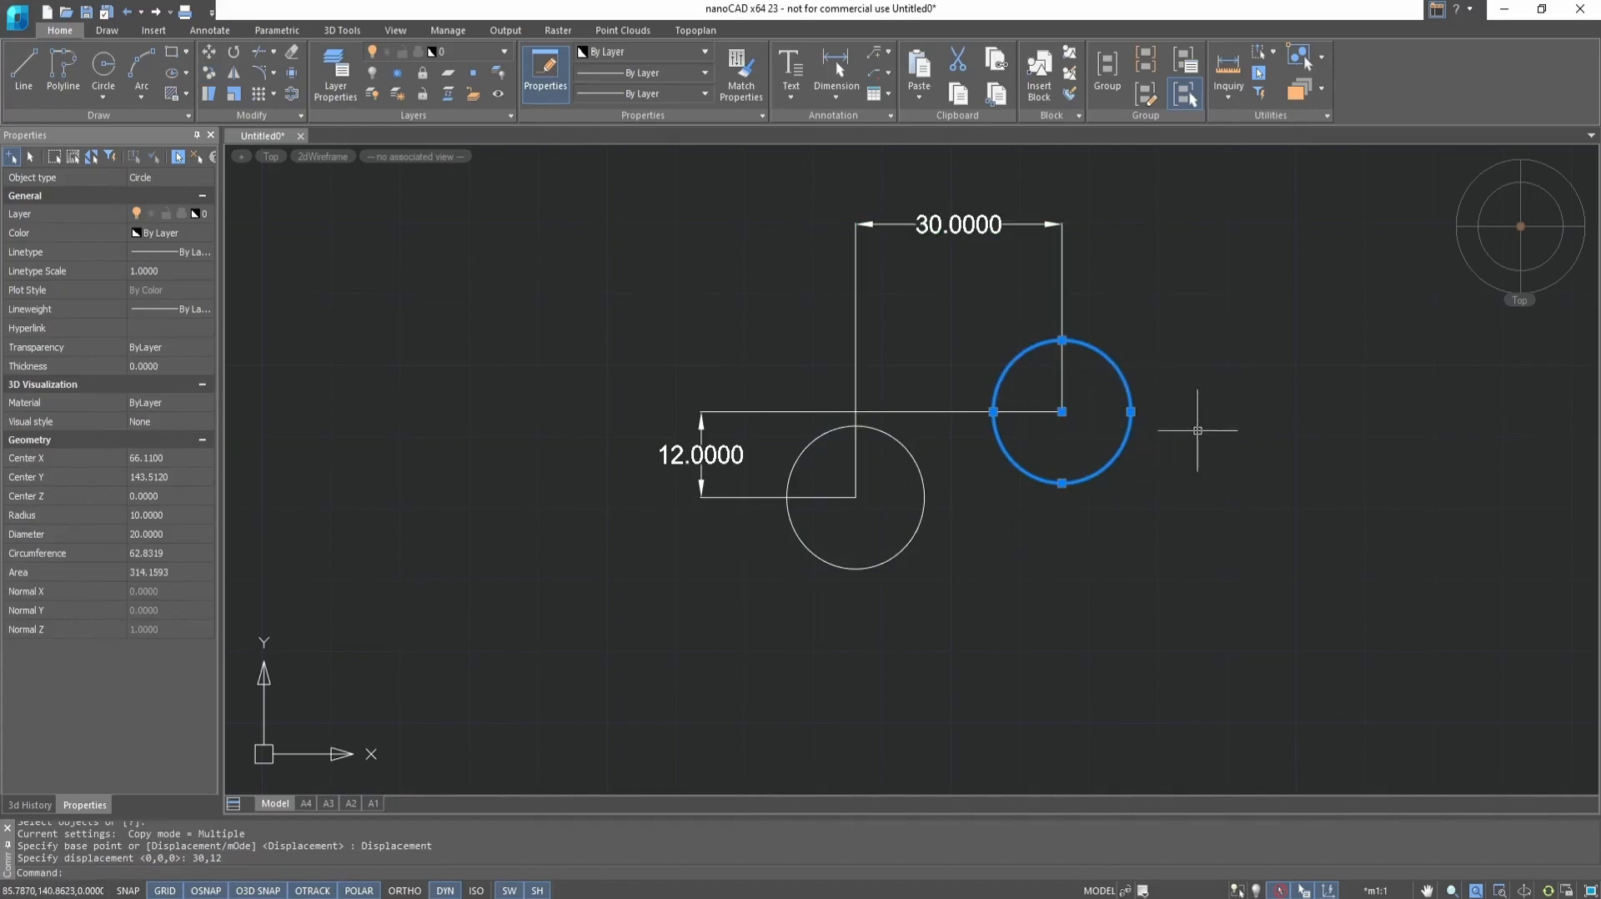
Check the overlapping circles at the upper-right position by selecting one of them, then clear the selection
key(Escape)
click(1127, 380)
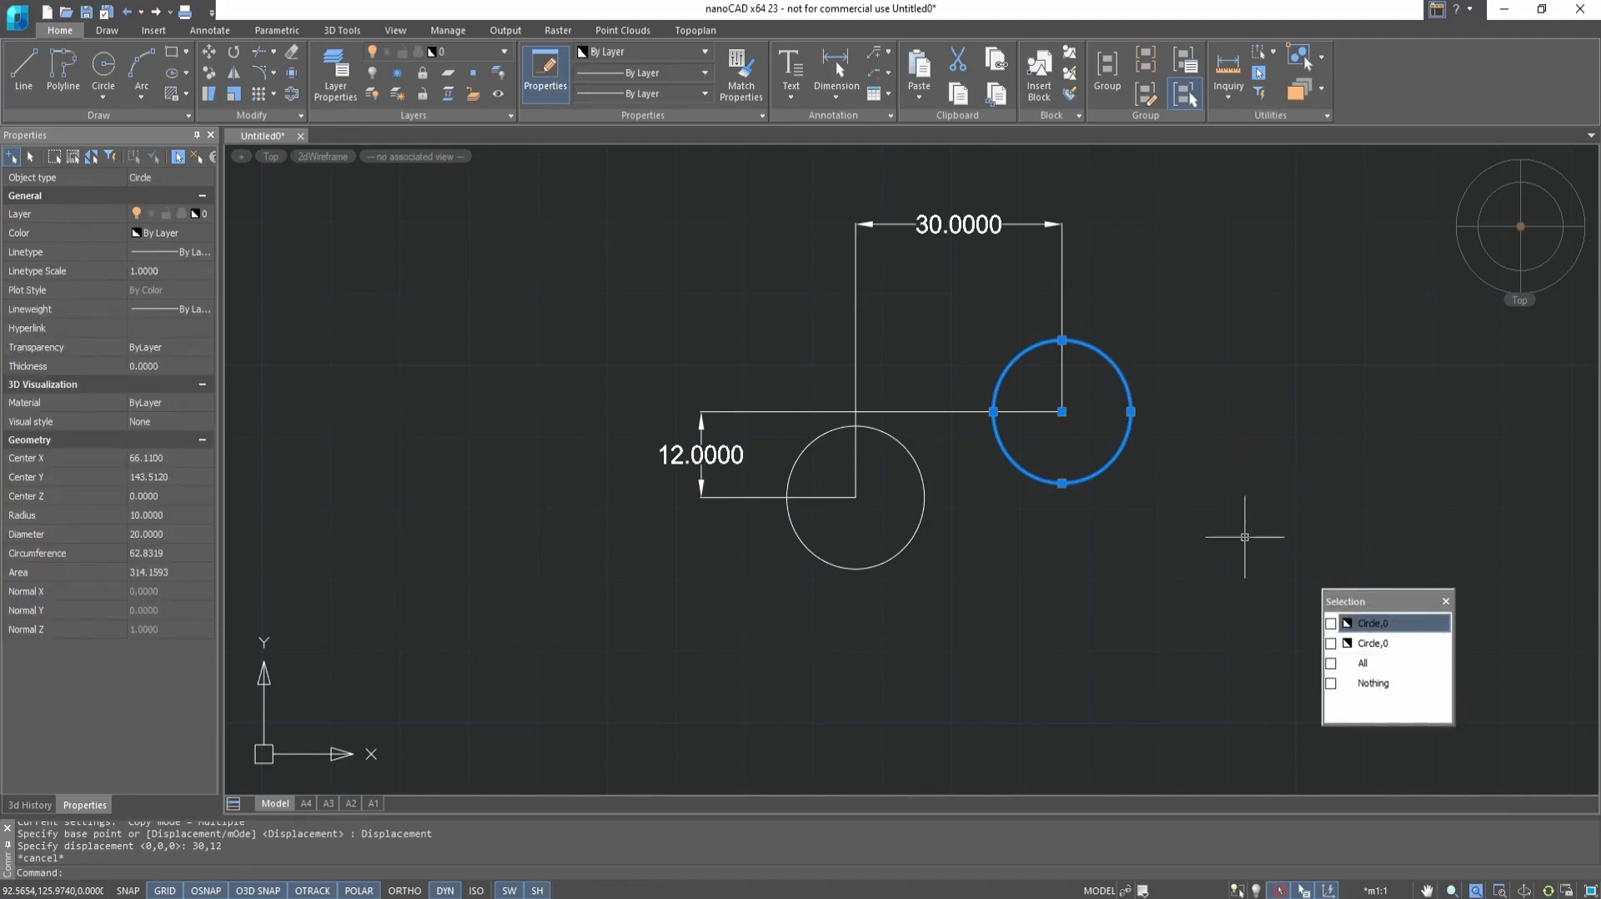
key(Escape)
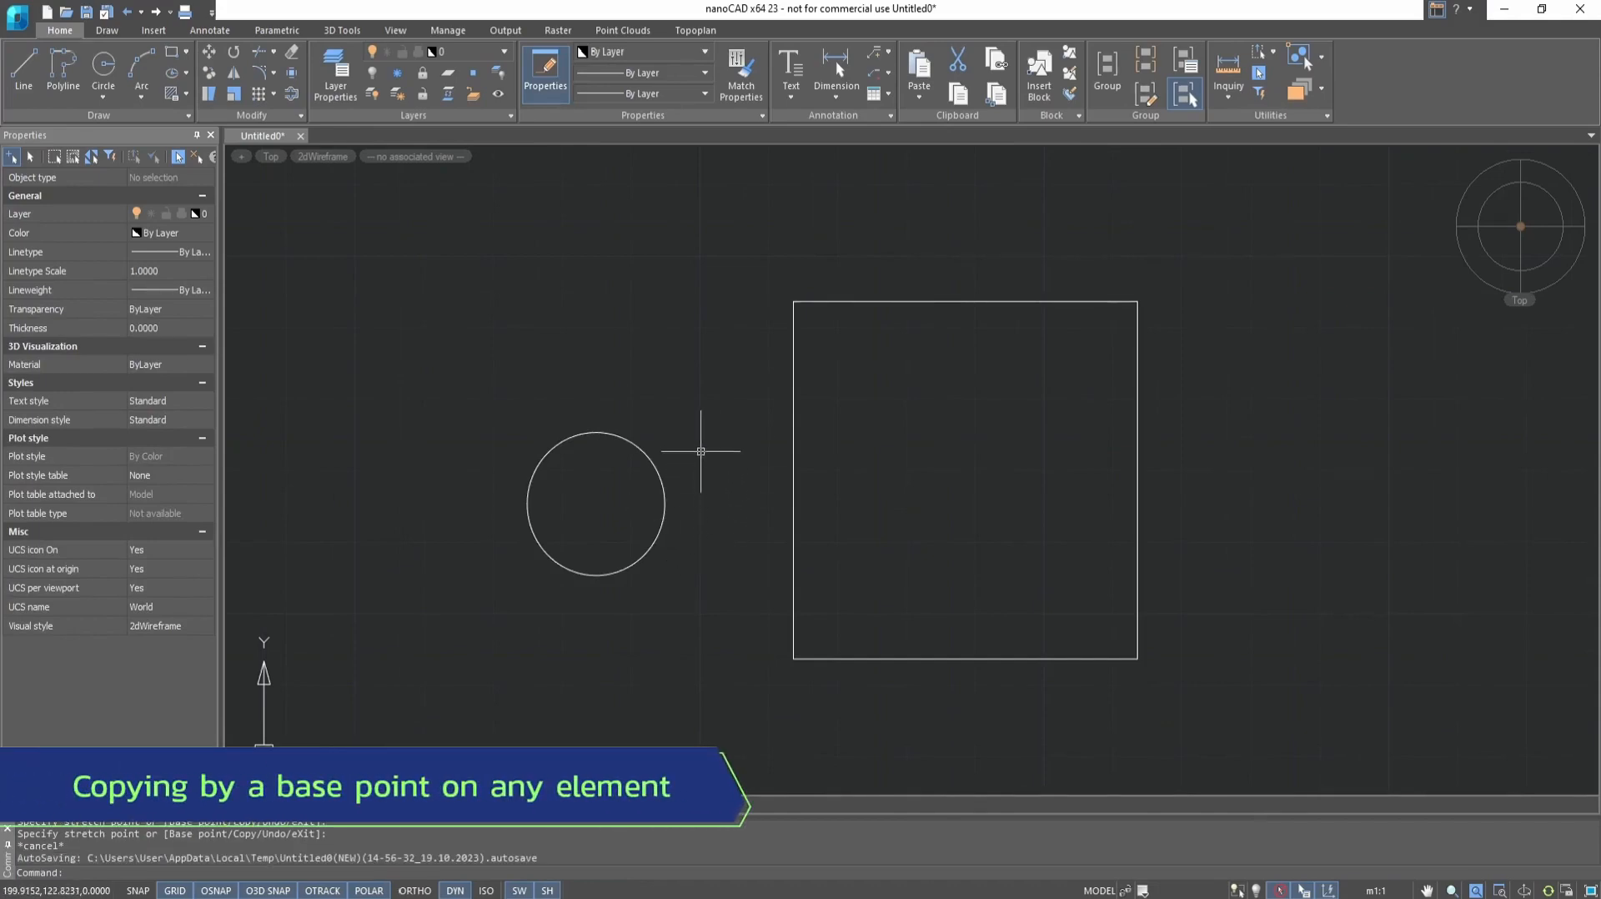
Copy the circle using the square's lower-left corner as base point and its lower-right corner as second point
click(208, 73)
click(648, 458)
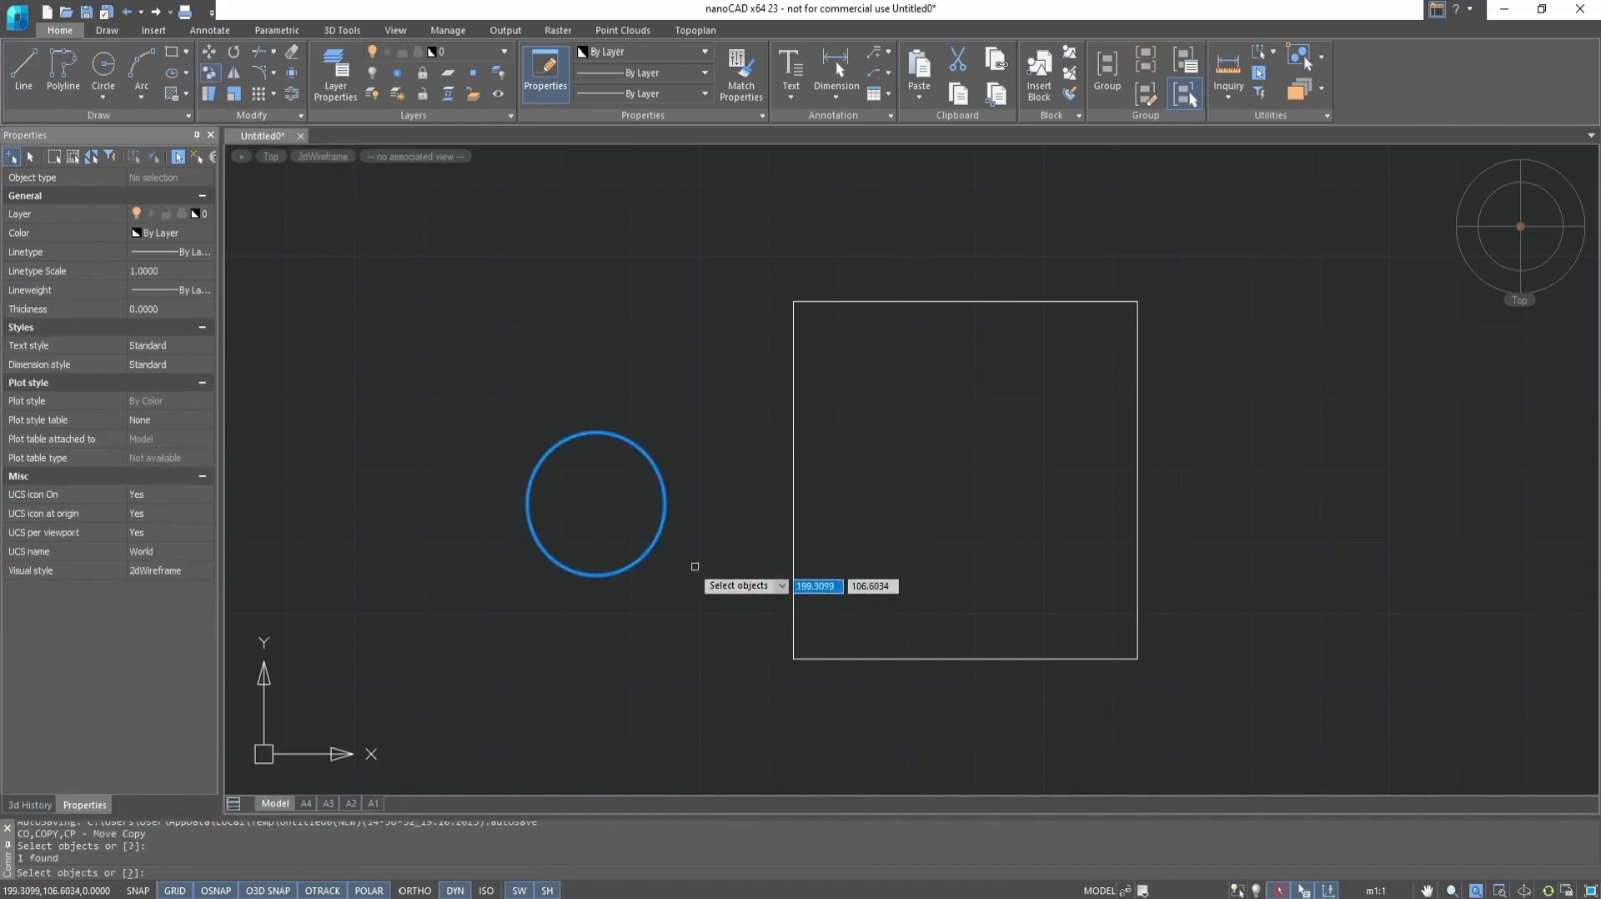
key(Return)
click(792, 658)
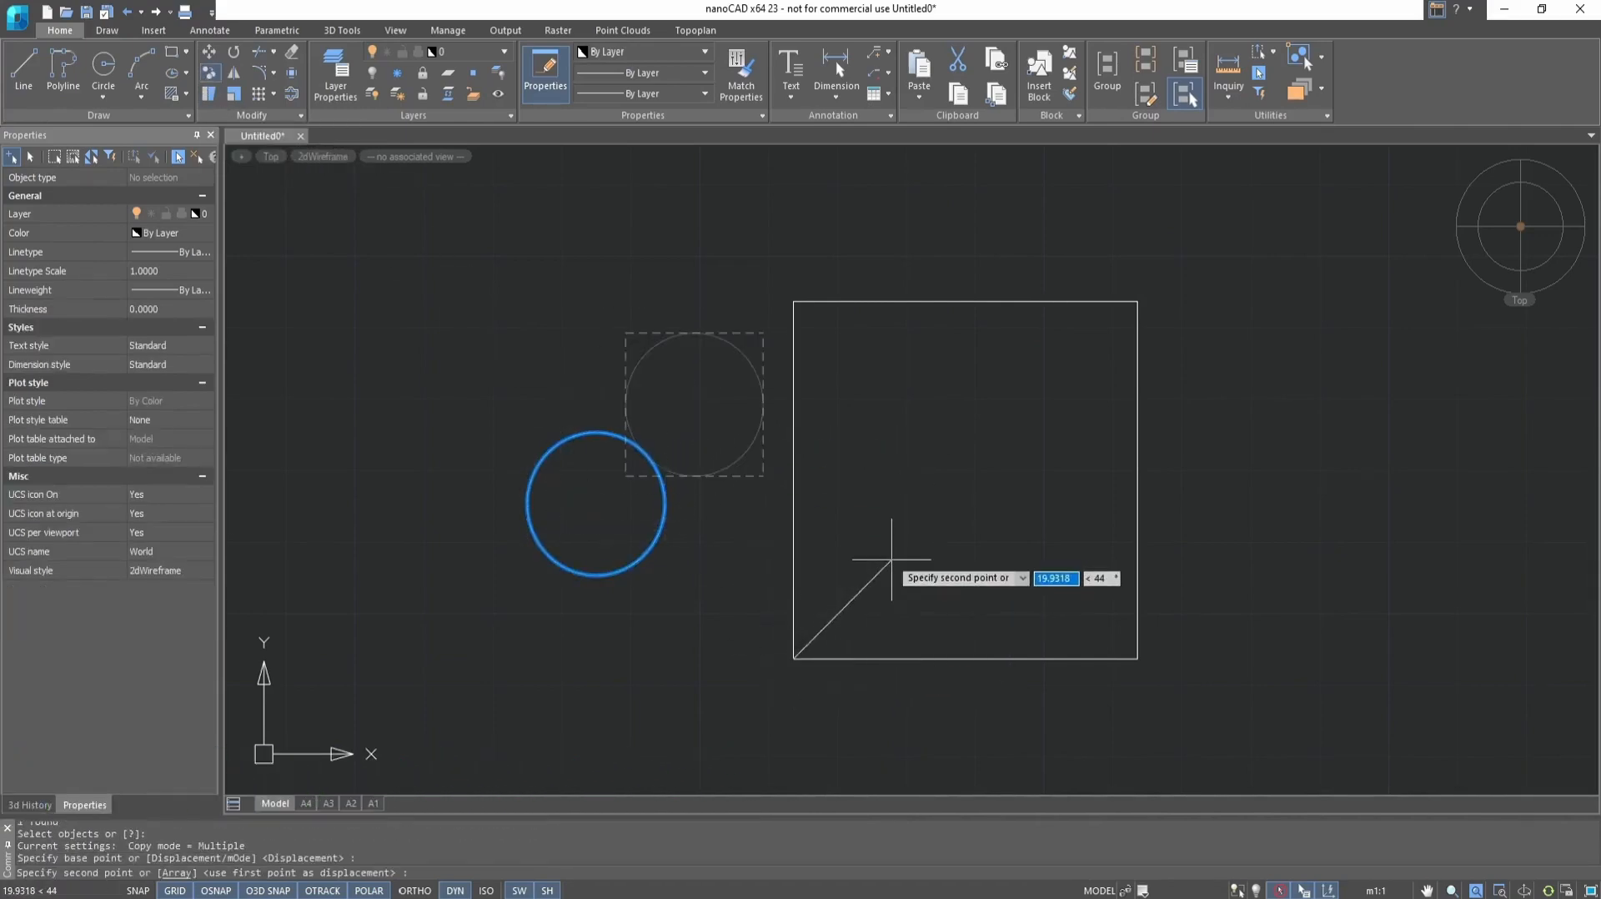
click(1138, 659)
Place seven more copies of the circle at arbitrary points to the right of the square and end the copying
scroll(1096, 544, down, 5)
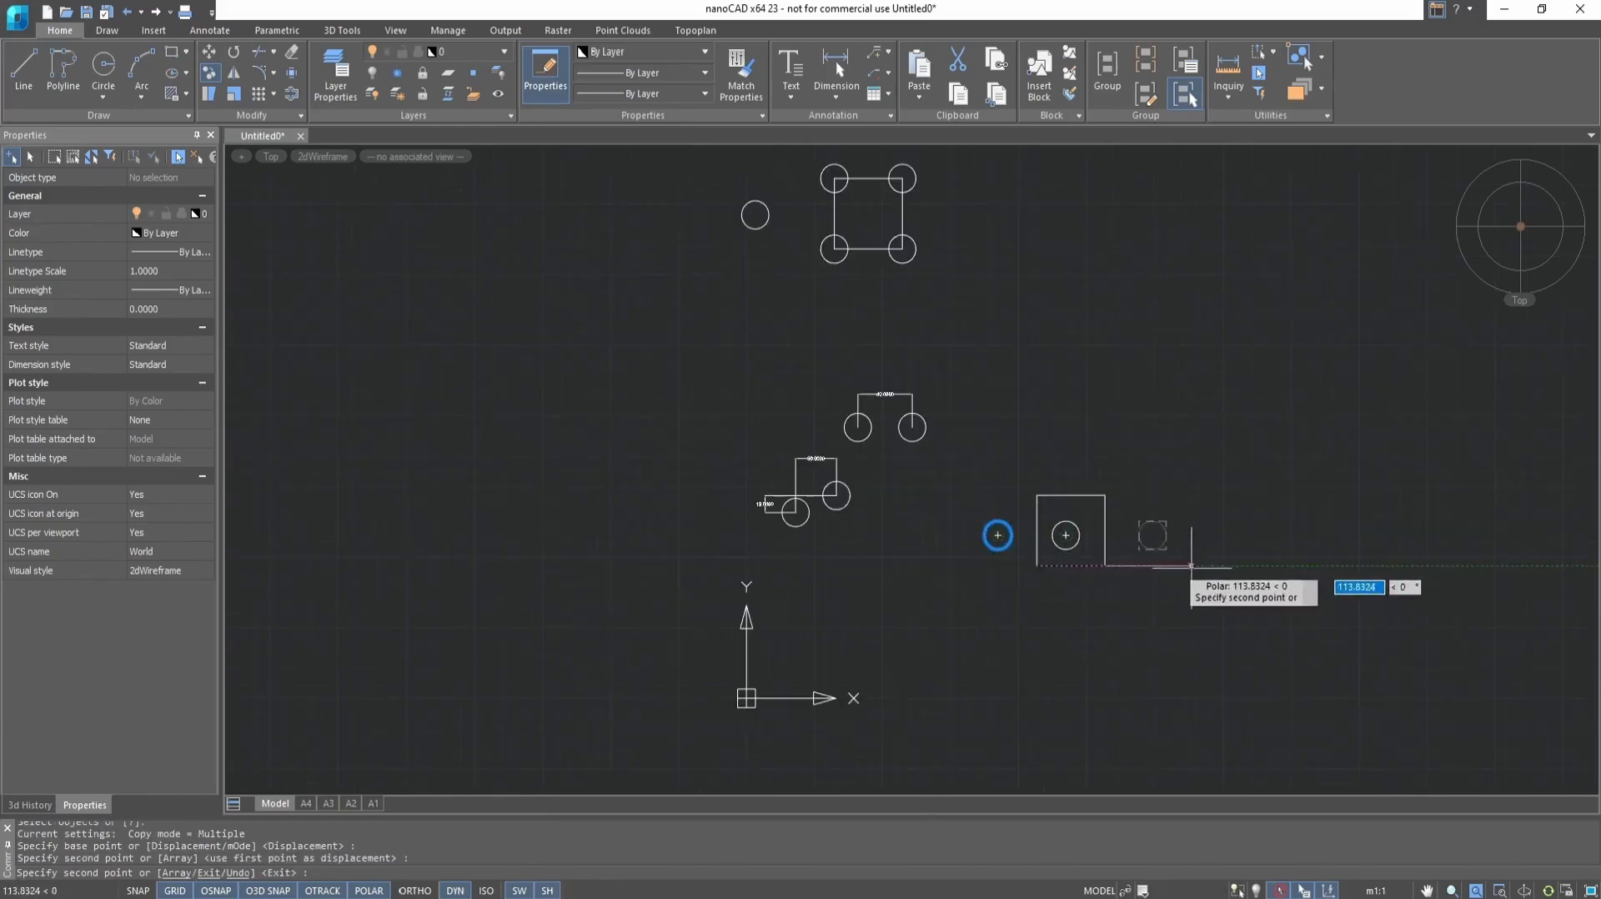
scroll(1198, 552, up, 2)
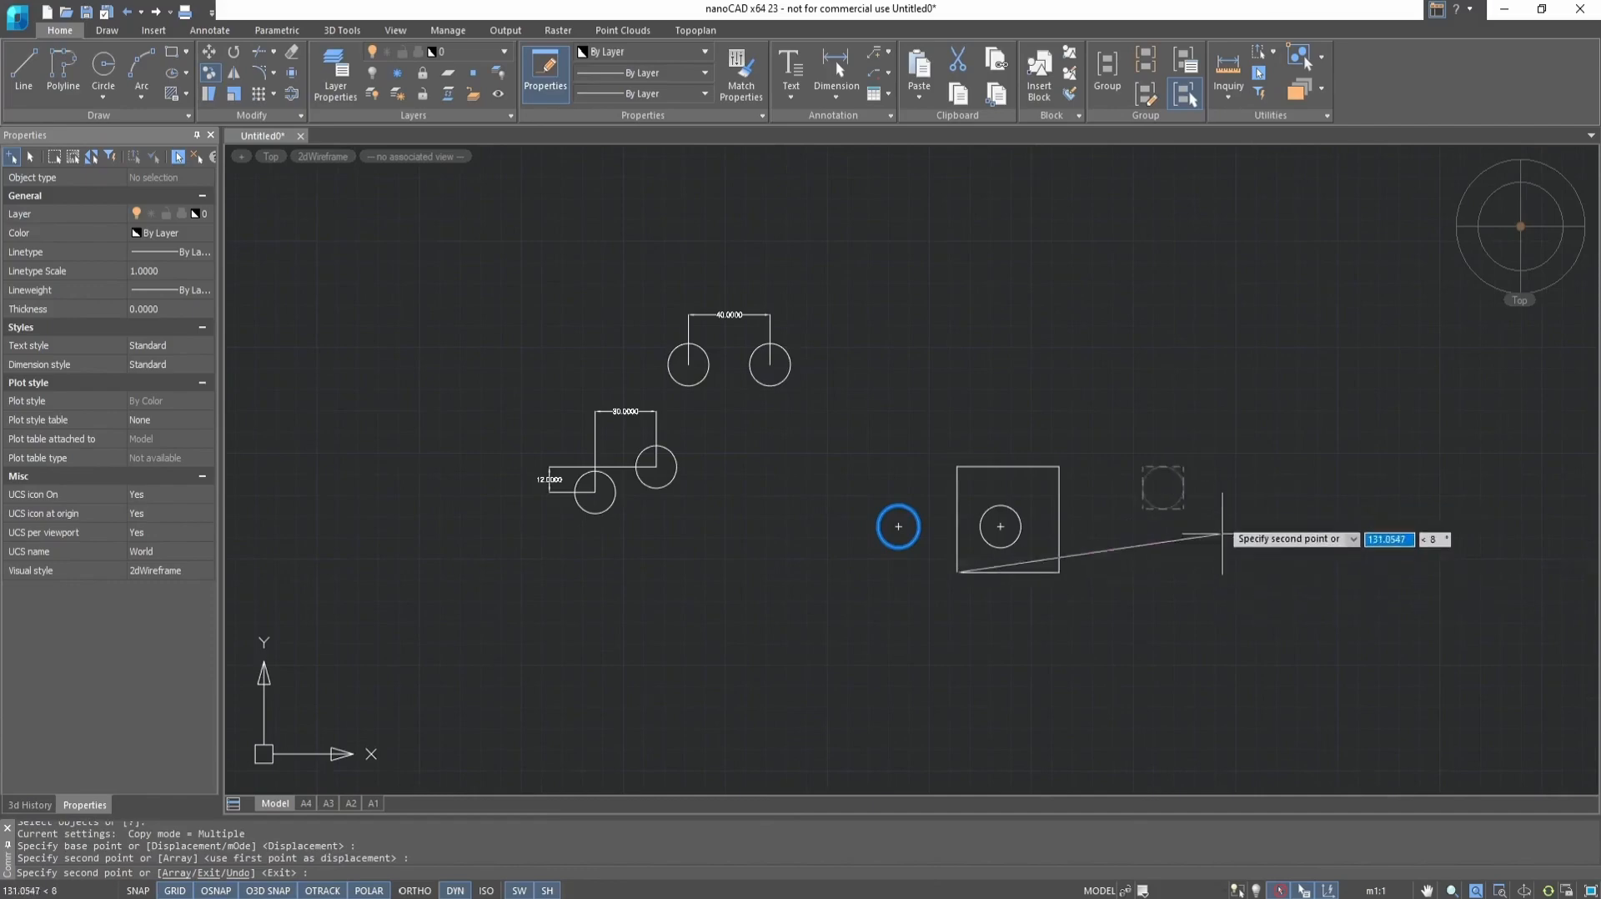
click(1219, 501)
click(1247, 336)
click(1386, 407)
click(1352, 528)
click(1205, 622)
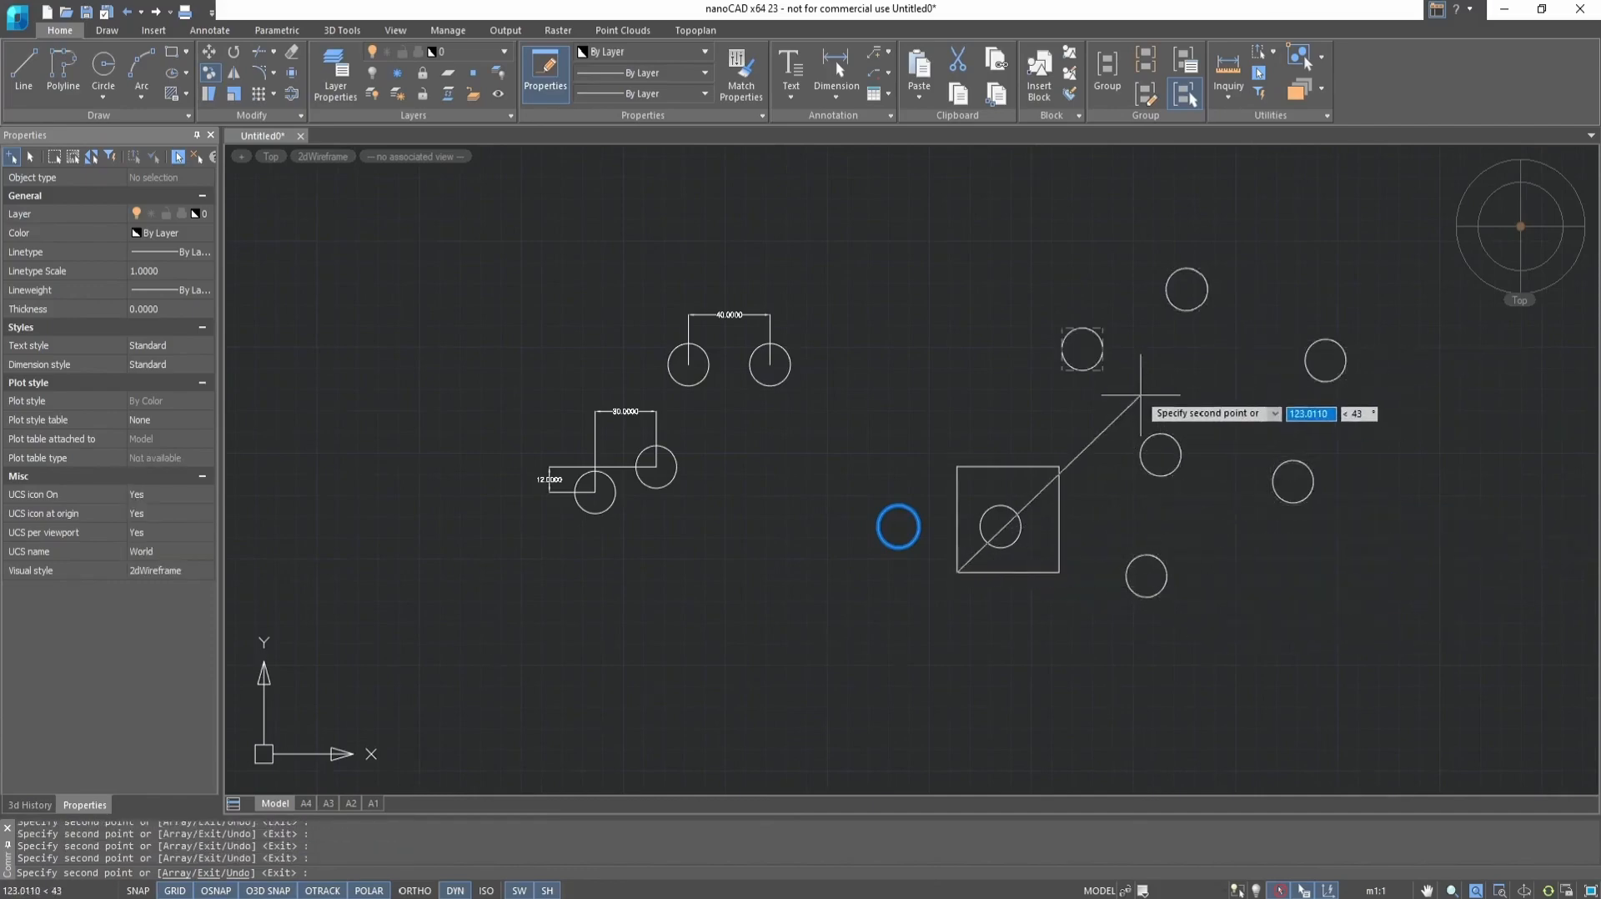
click(1268, 408)
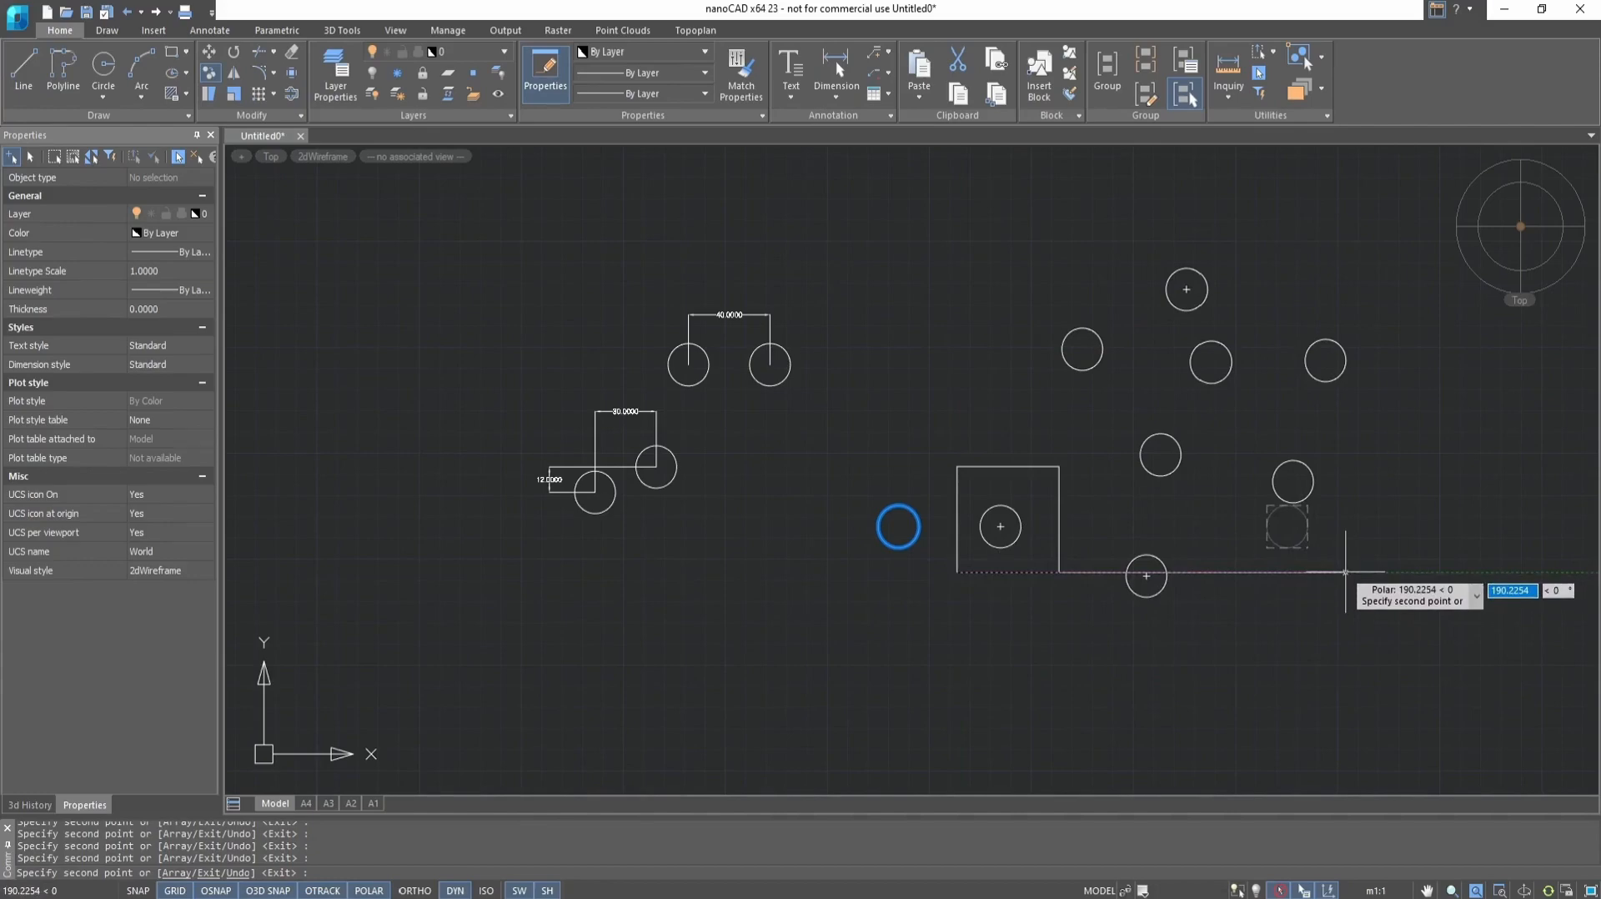
key(Escape)
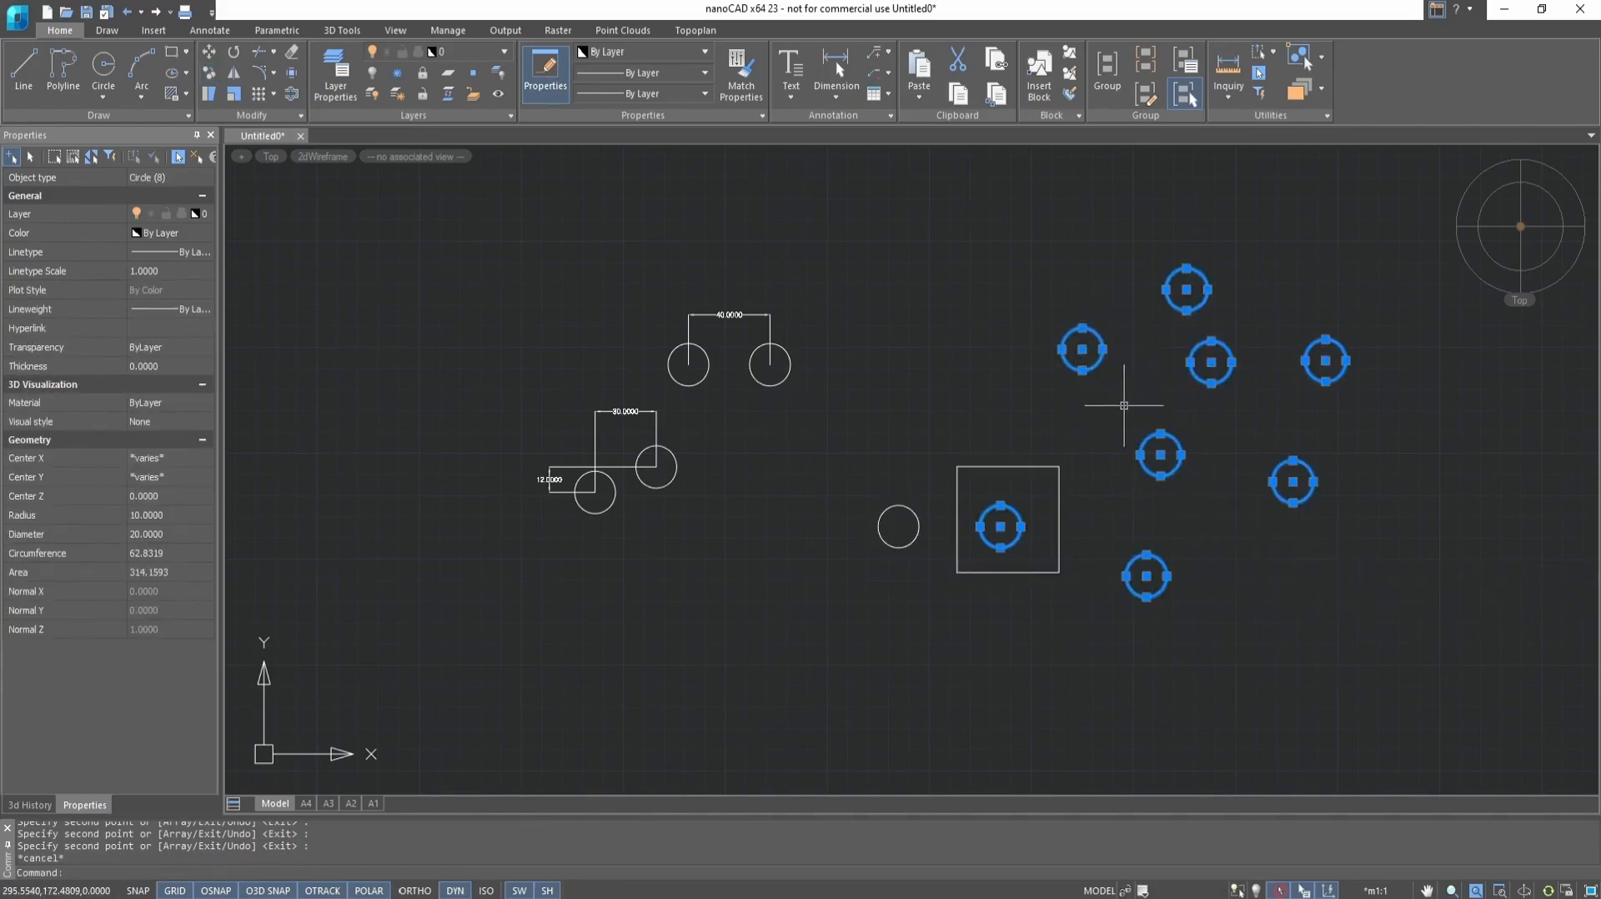
key(Escape)
Copy the circle left of the four-circle square in Single mode, from its center to a level point right of the square
middle_drag(943, 350, 983, 625)
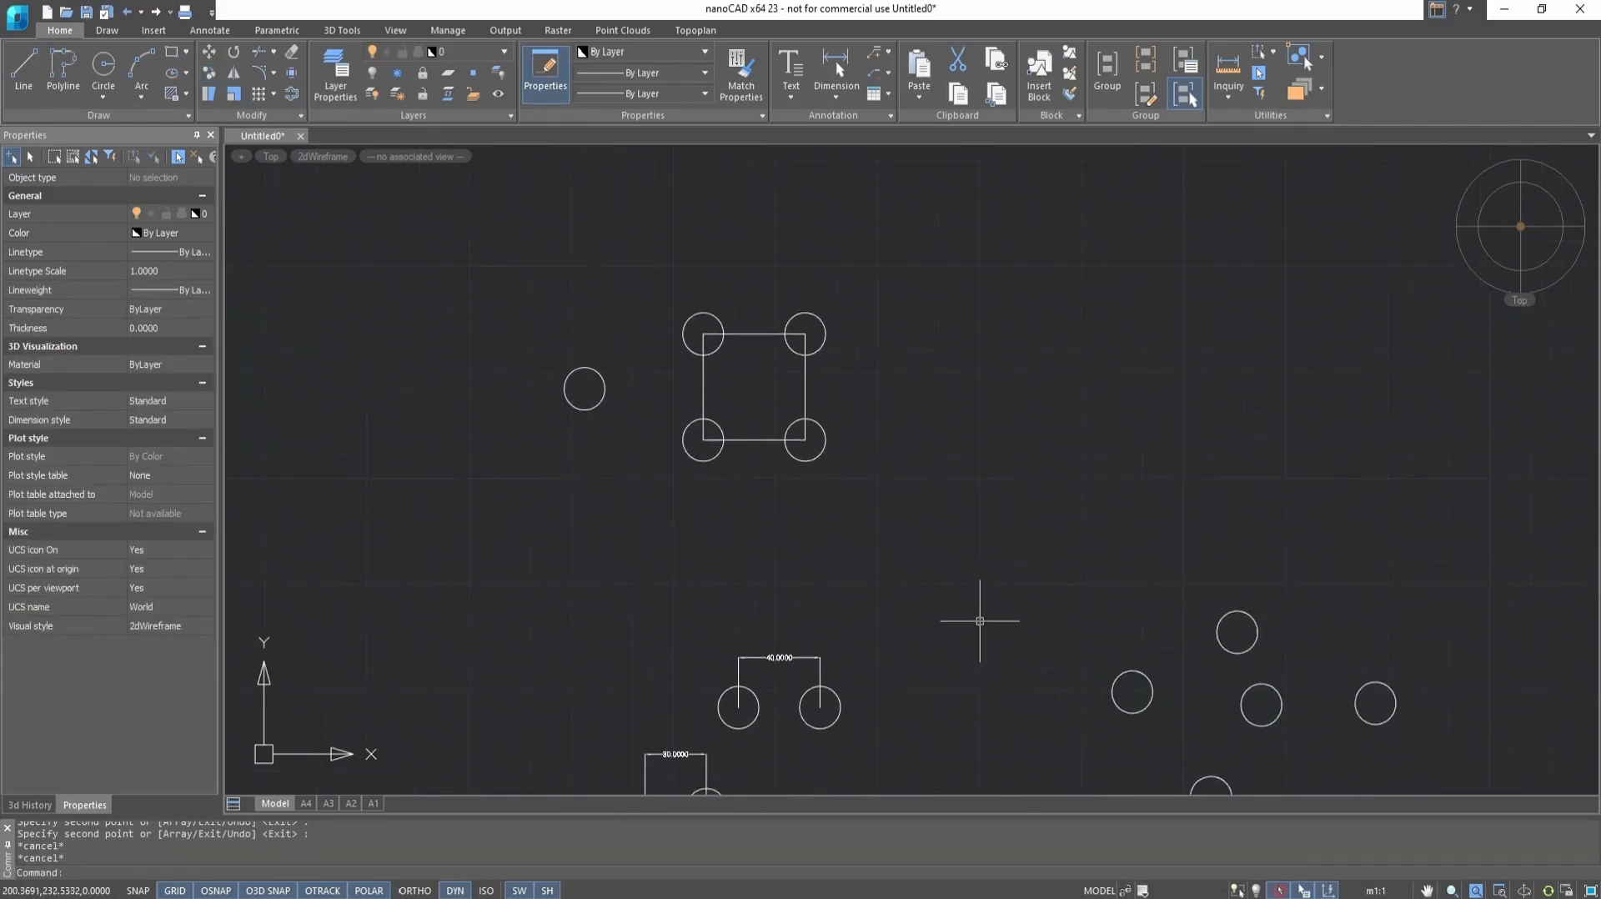
key(ctrl+z)
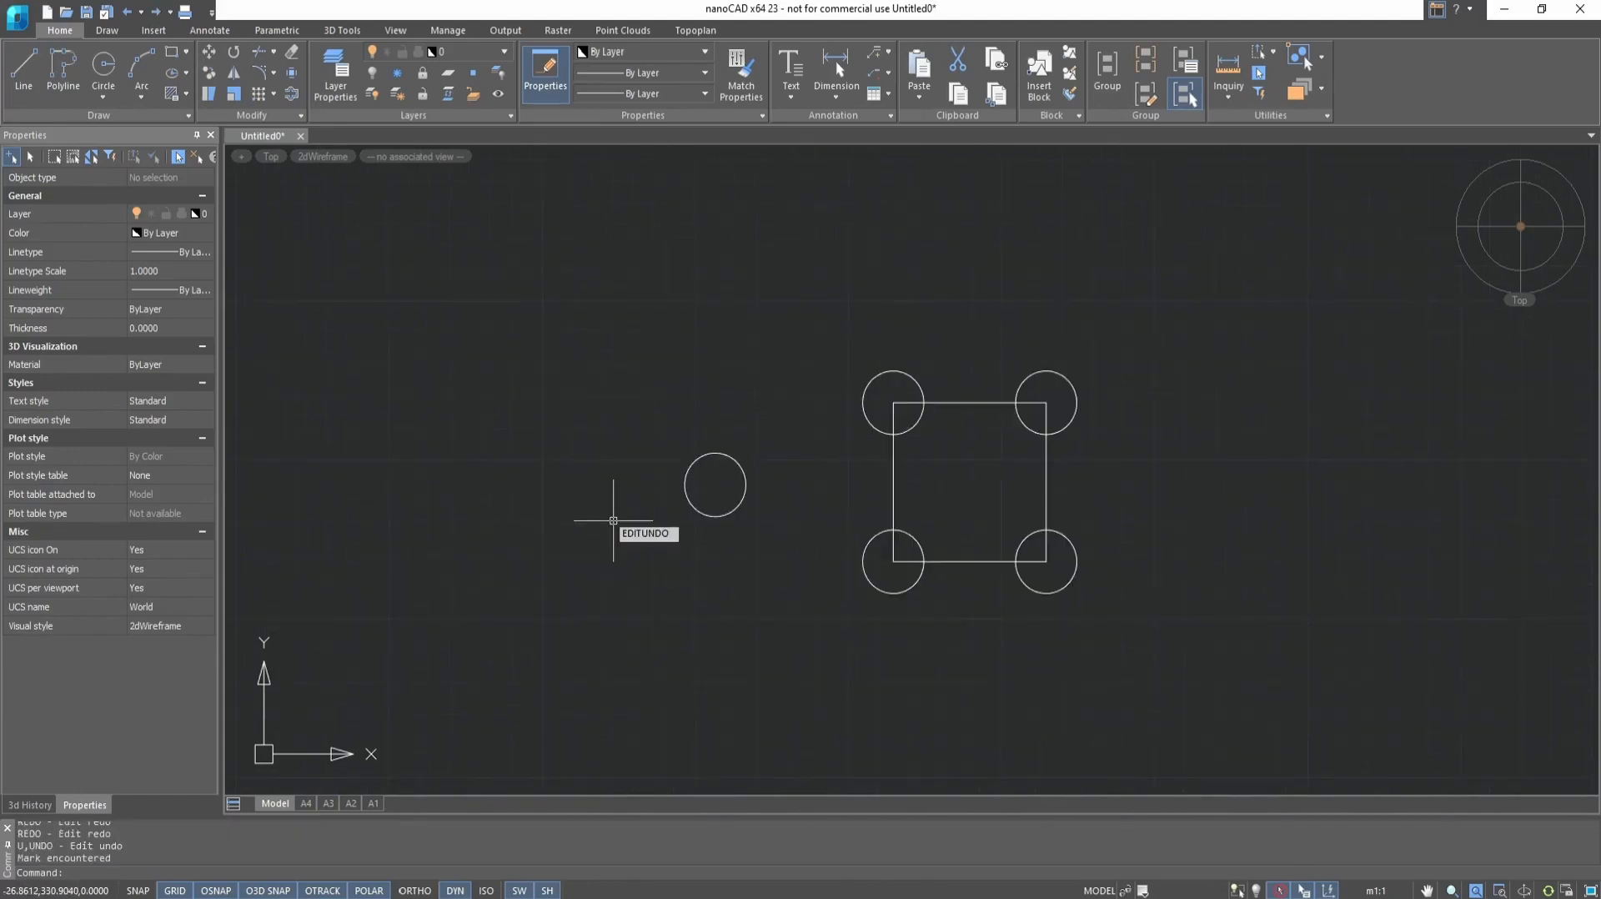
click(210, 72)
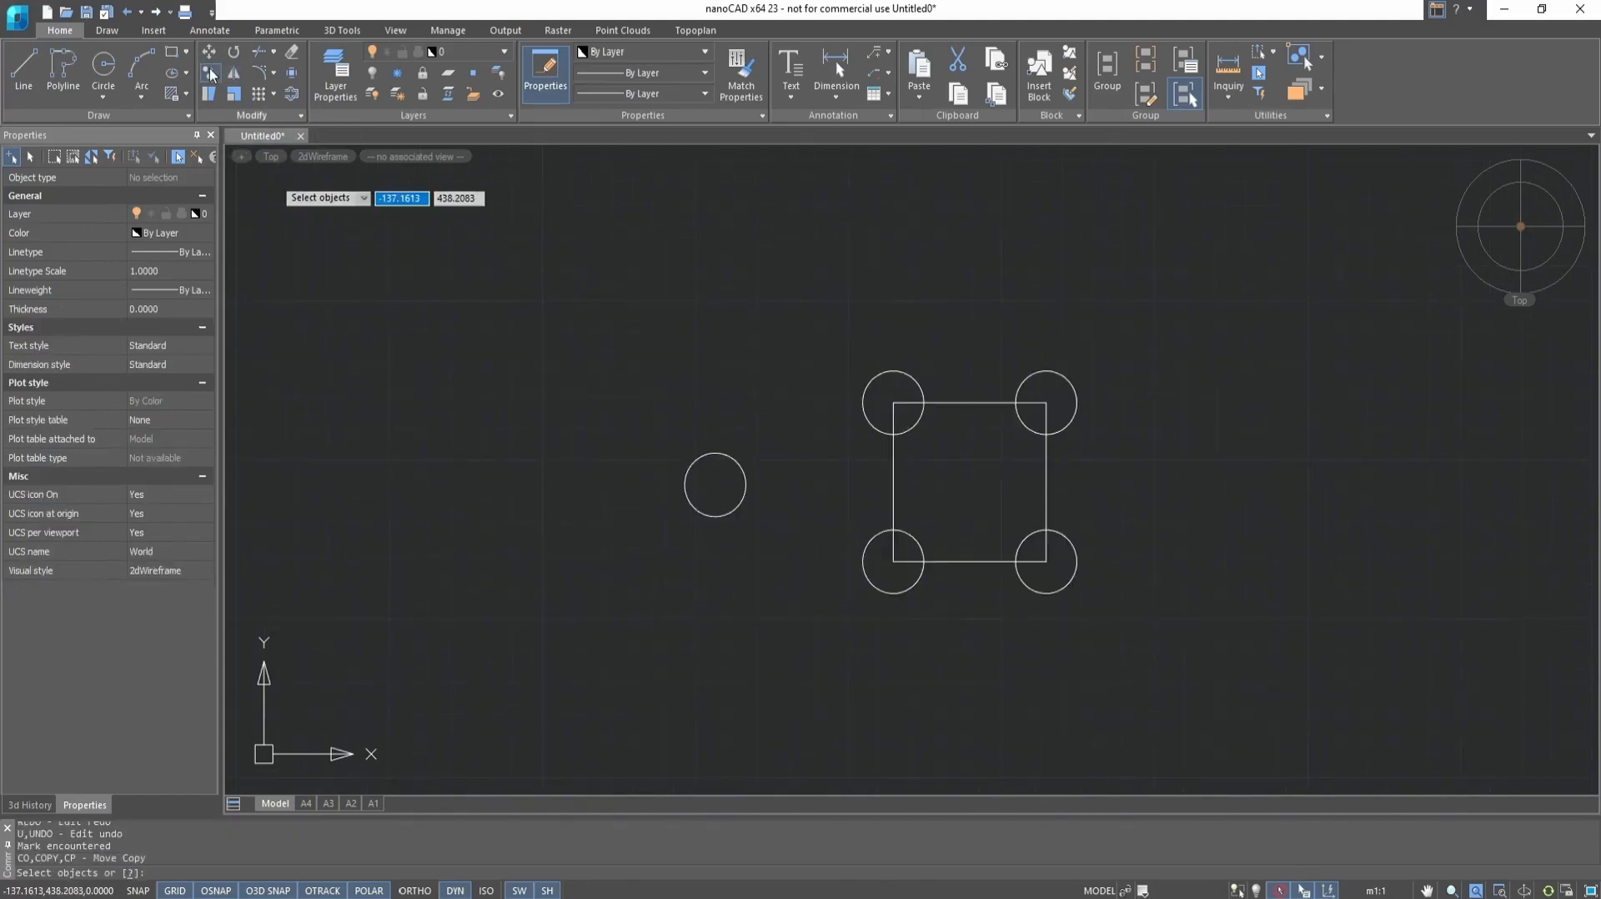
click(734, 462)
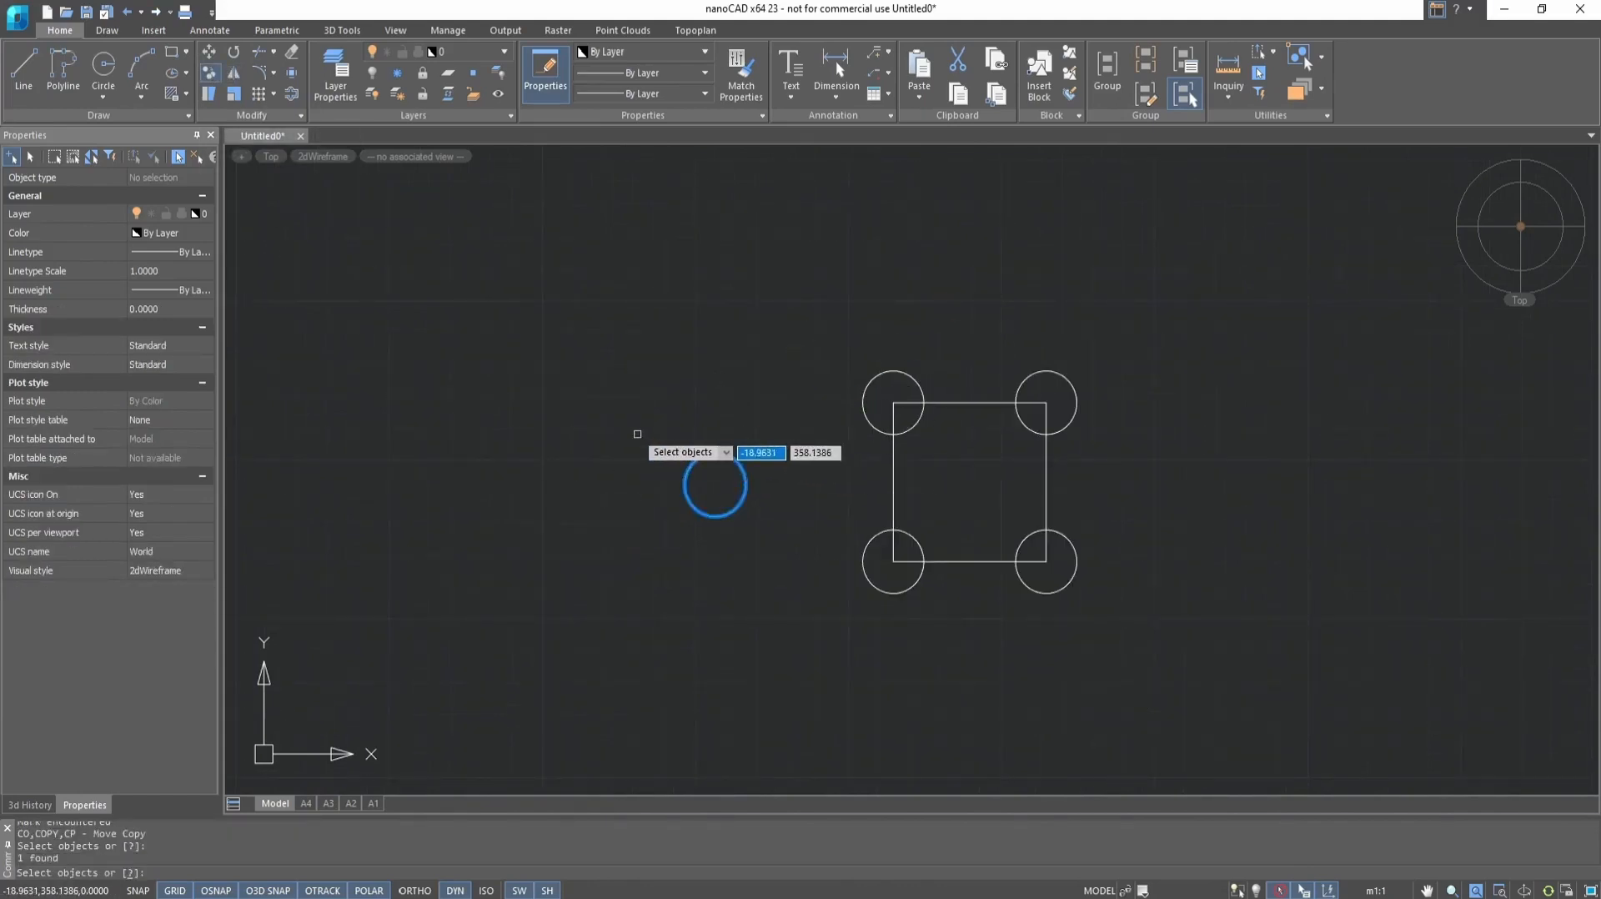
key(Return)
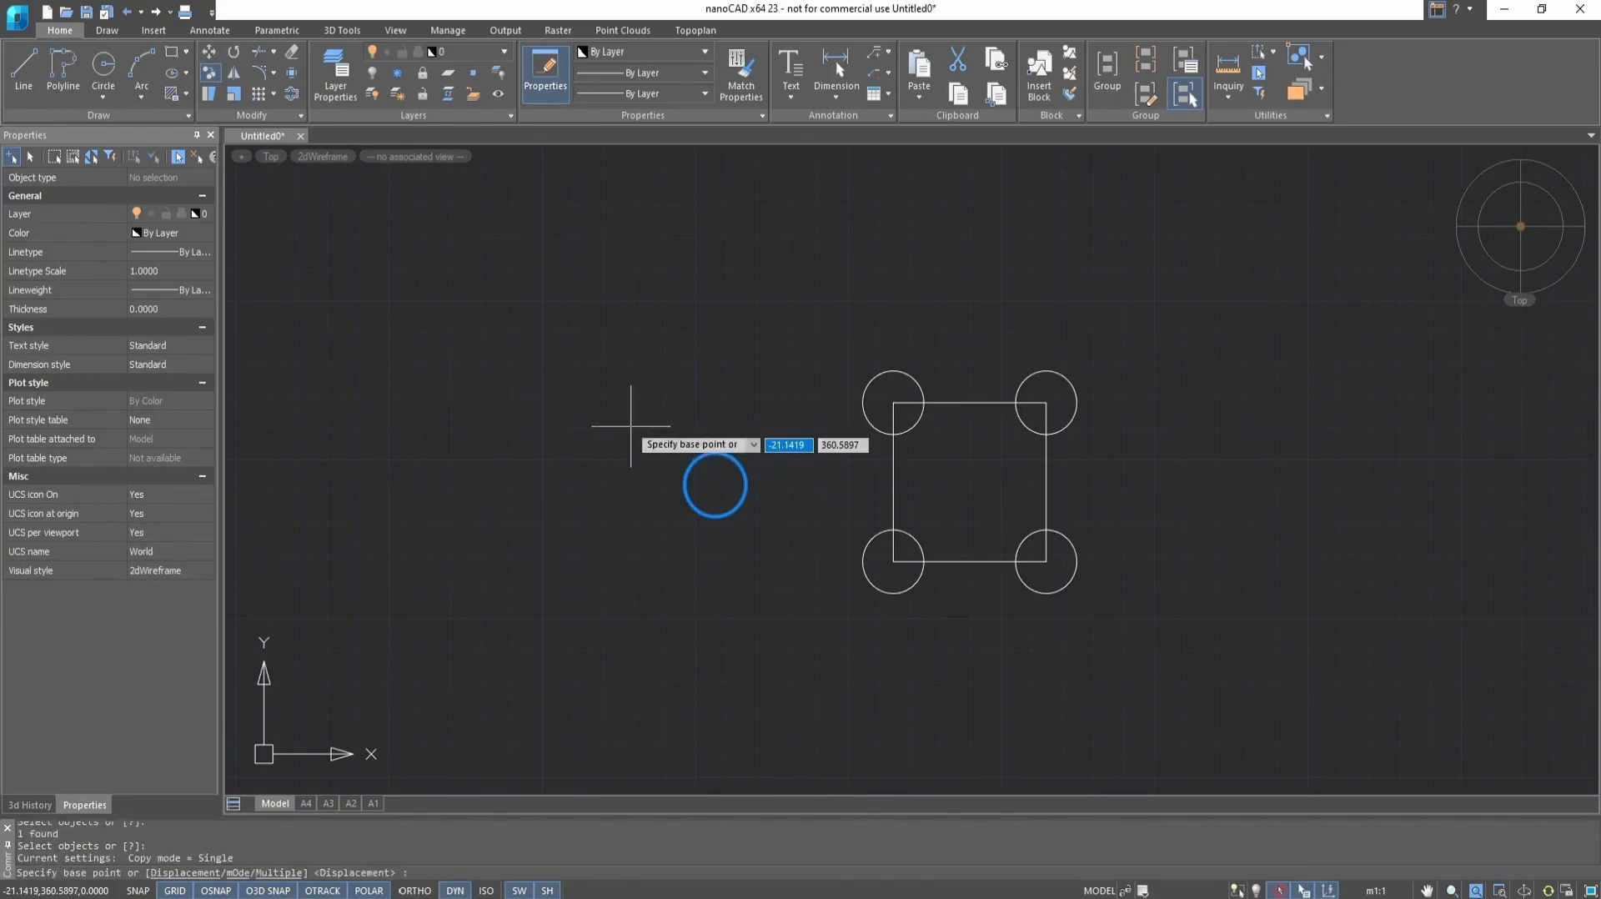
click(233, 873)
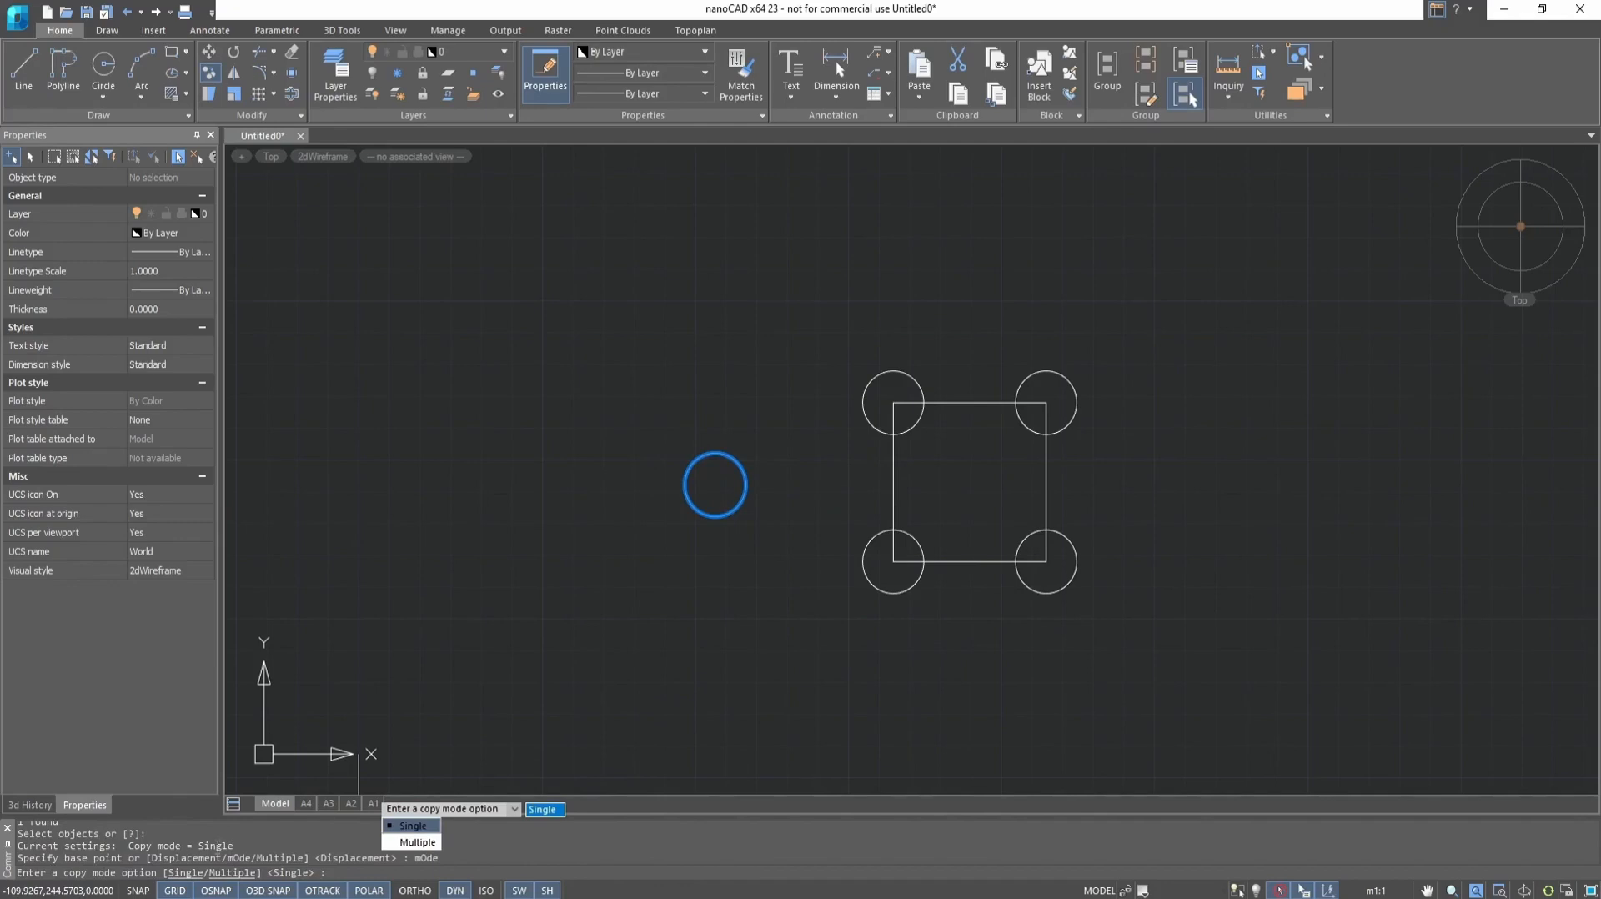
click(413, 827)
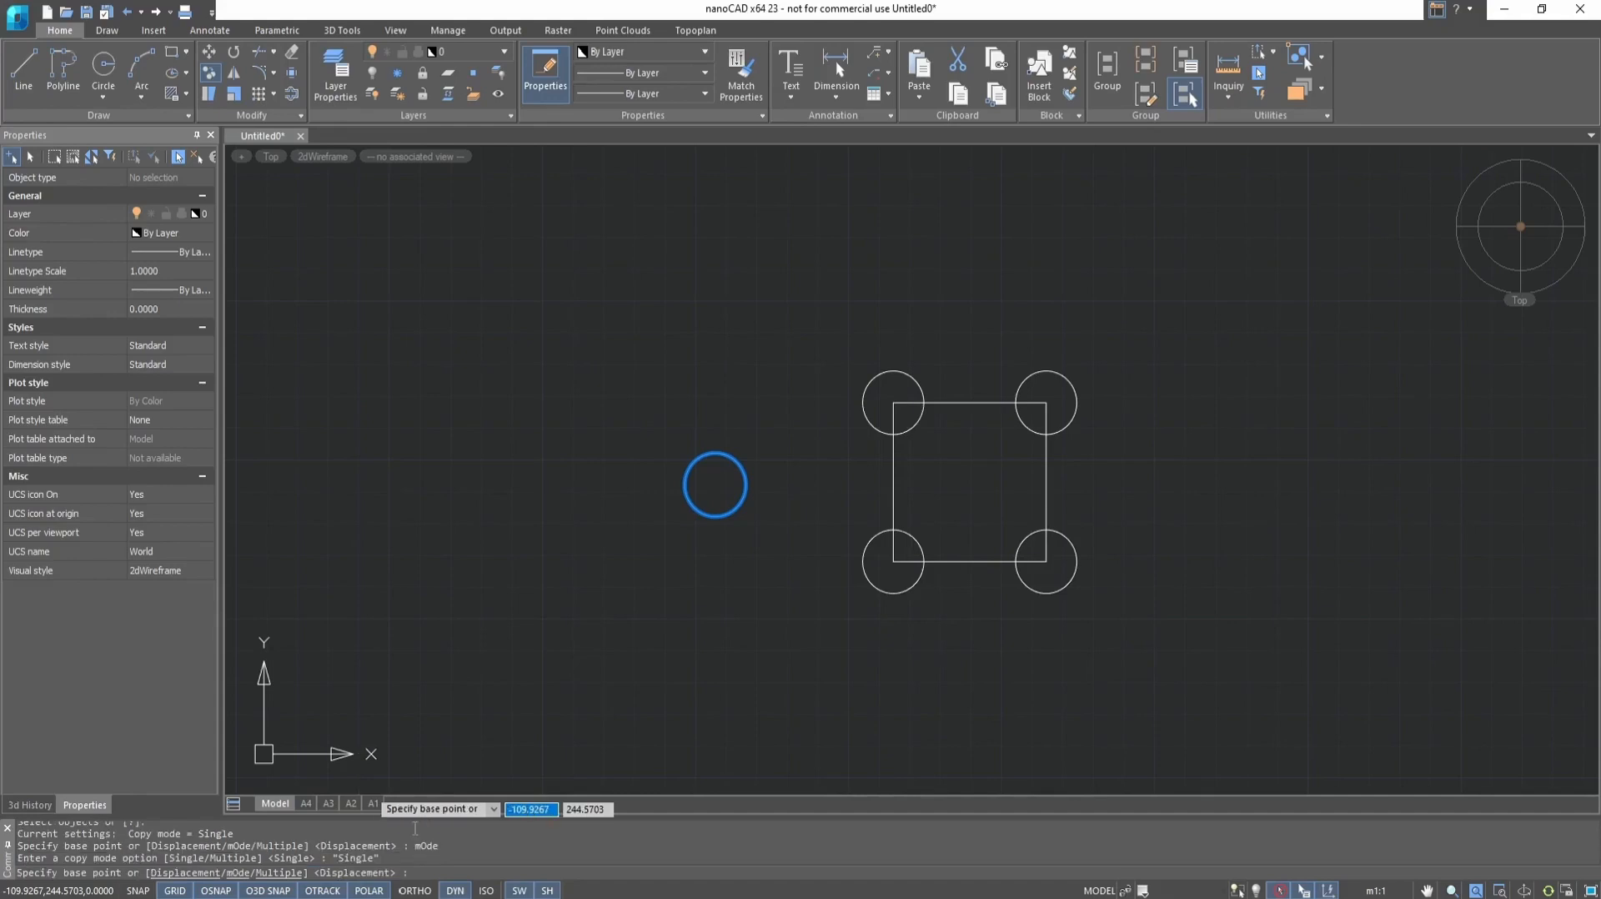
click(715, 484)
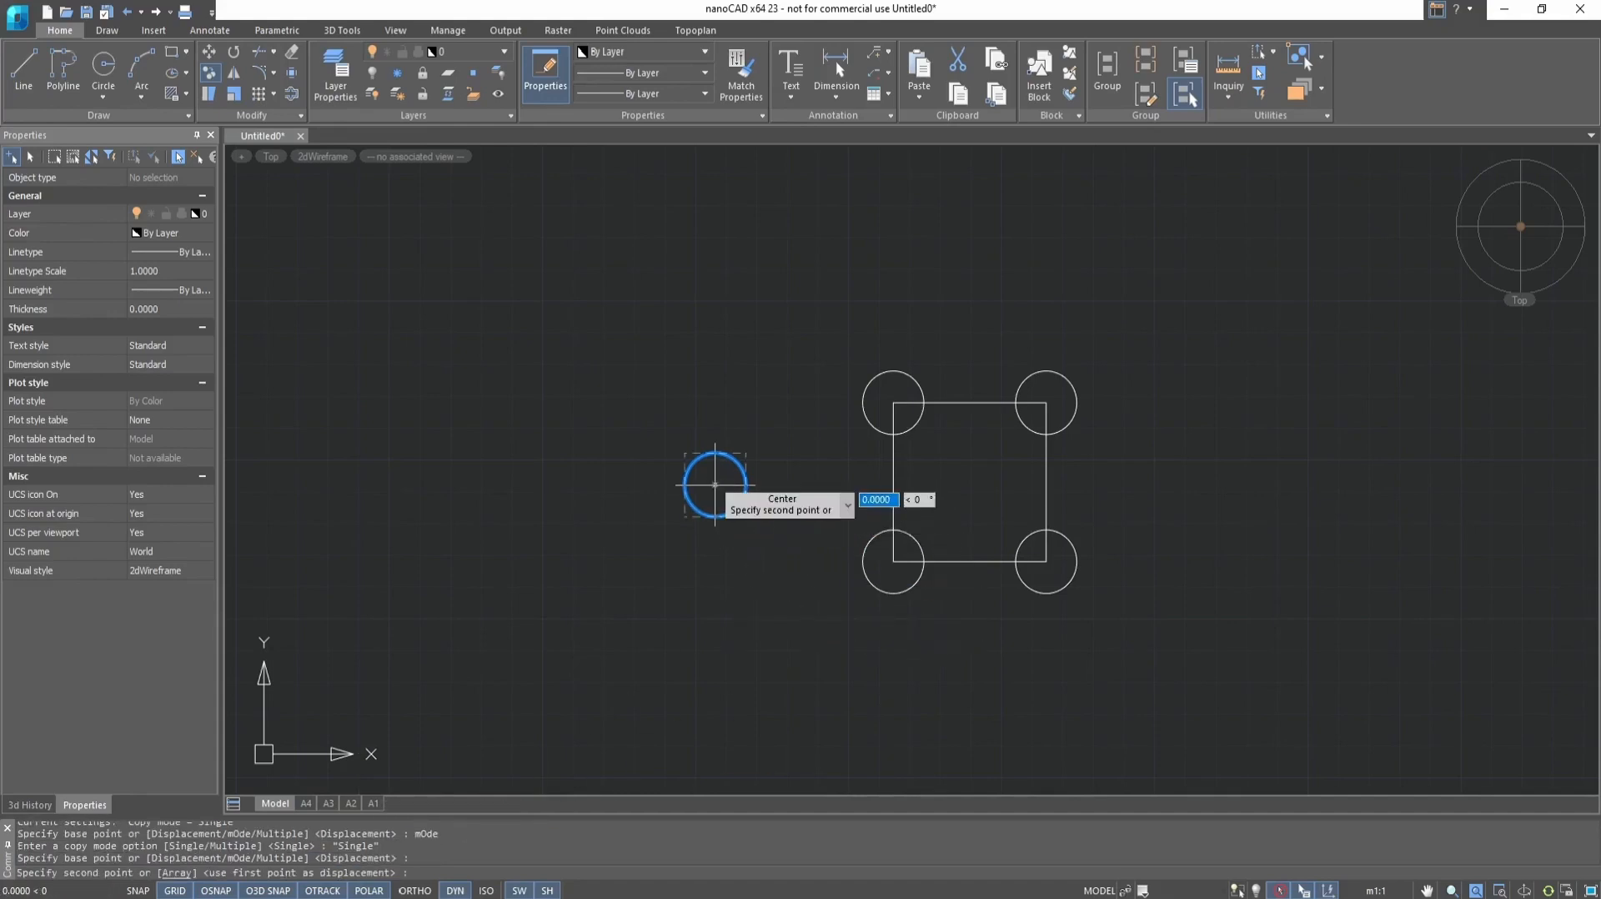
click(1248, 484)
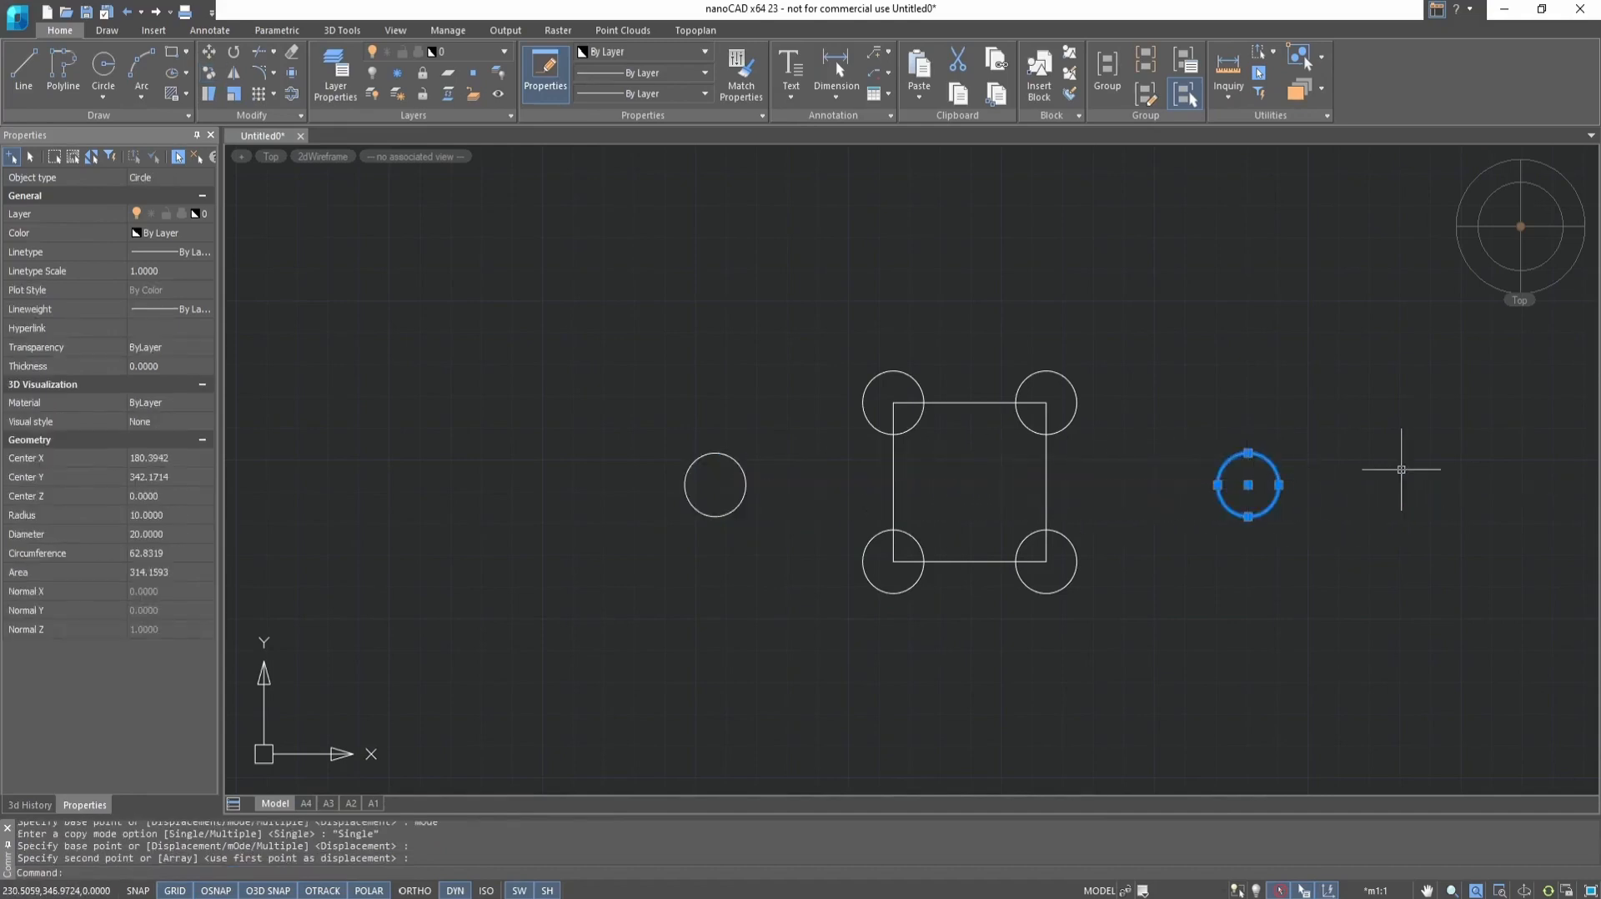
scroll(1406, 491, down, 2)
middle_drag(1506, 468, 1308, 465)
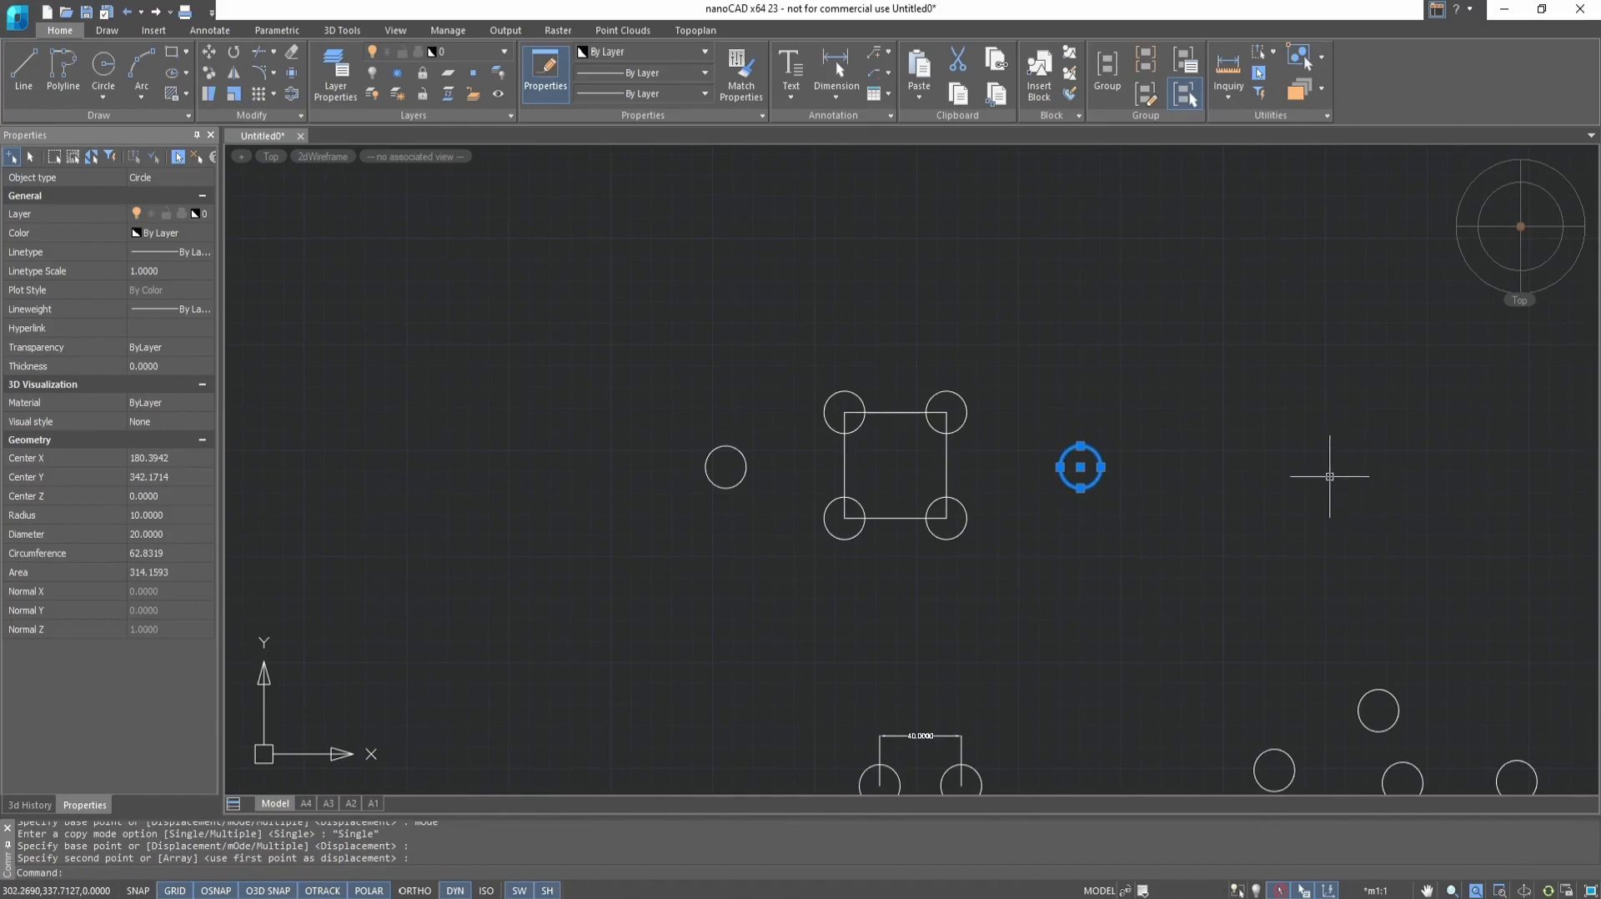
key(Escape)
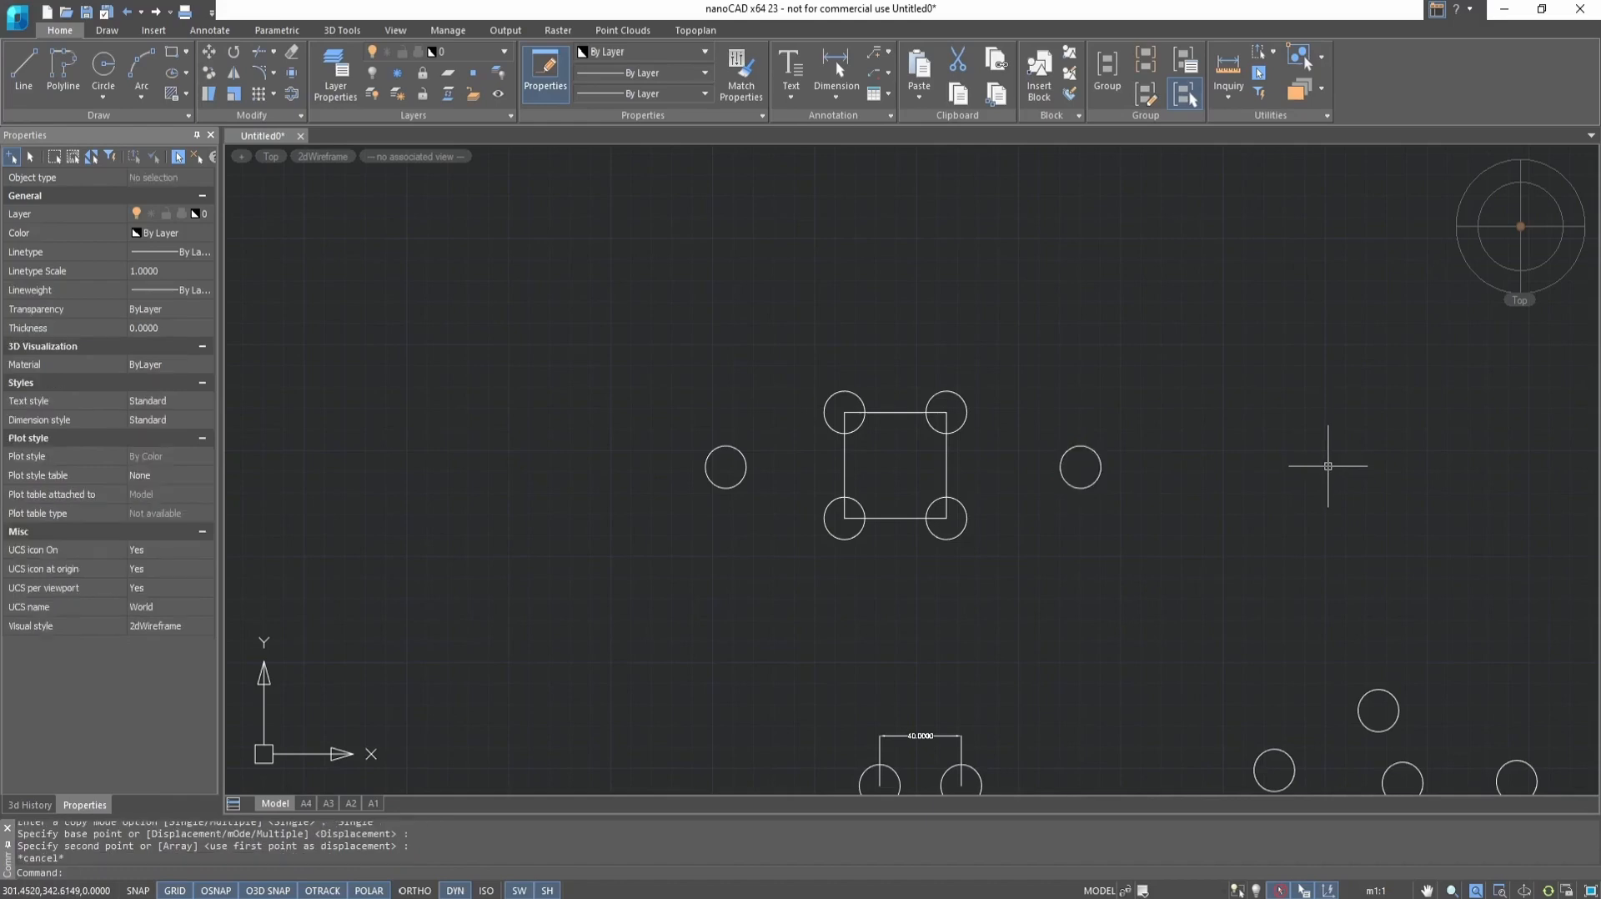
Copy the same circle with the Multiple option, using its center as base point and placing six copies in a horizontal row to its left
click(209, 73)
click(709, 454)
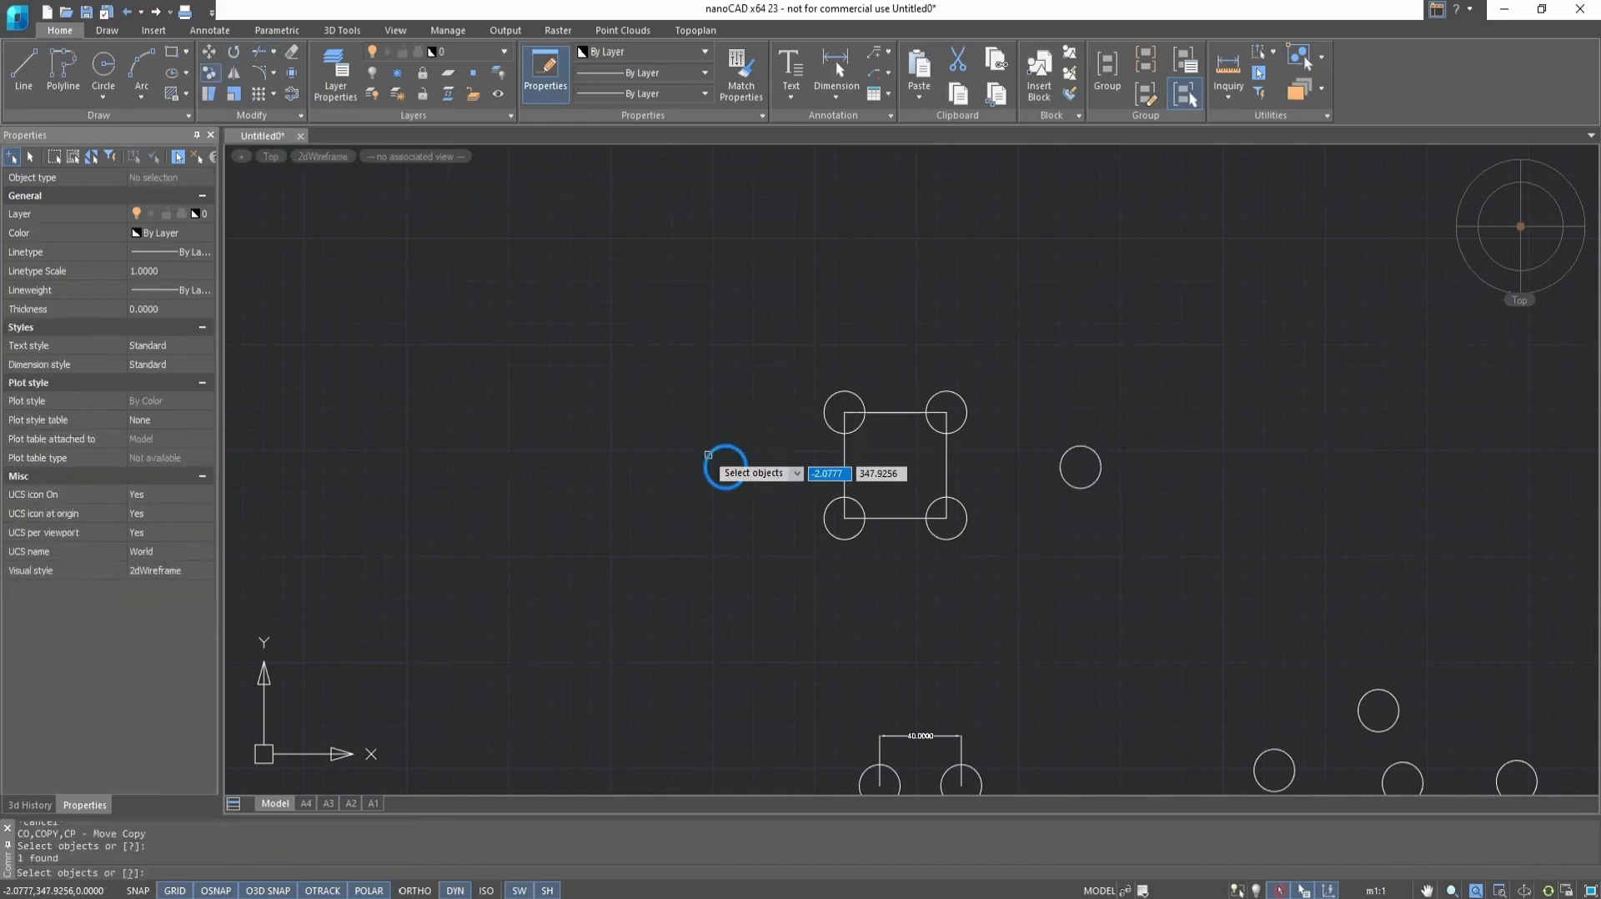
key(Return)
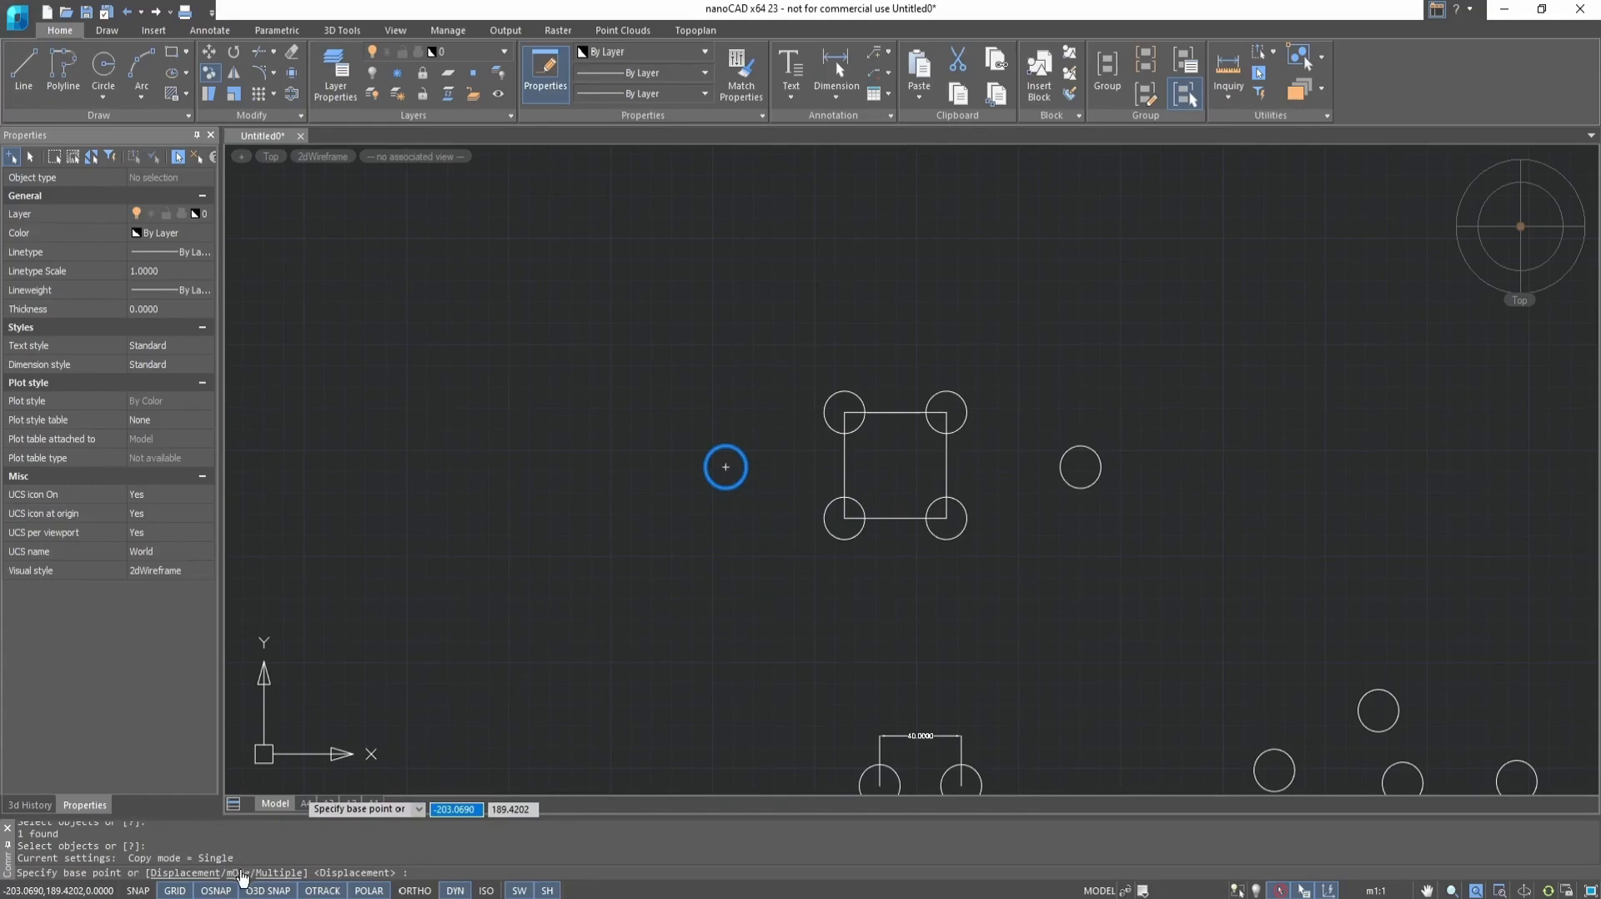
click(284, 872)
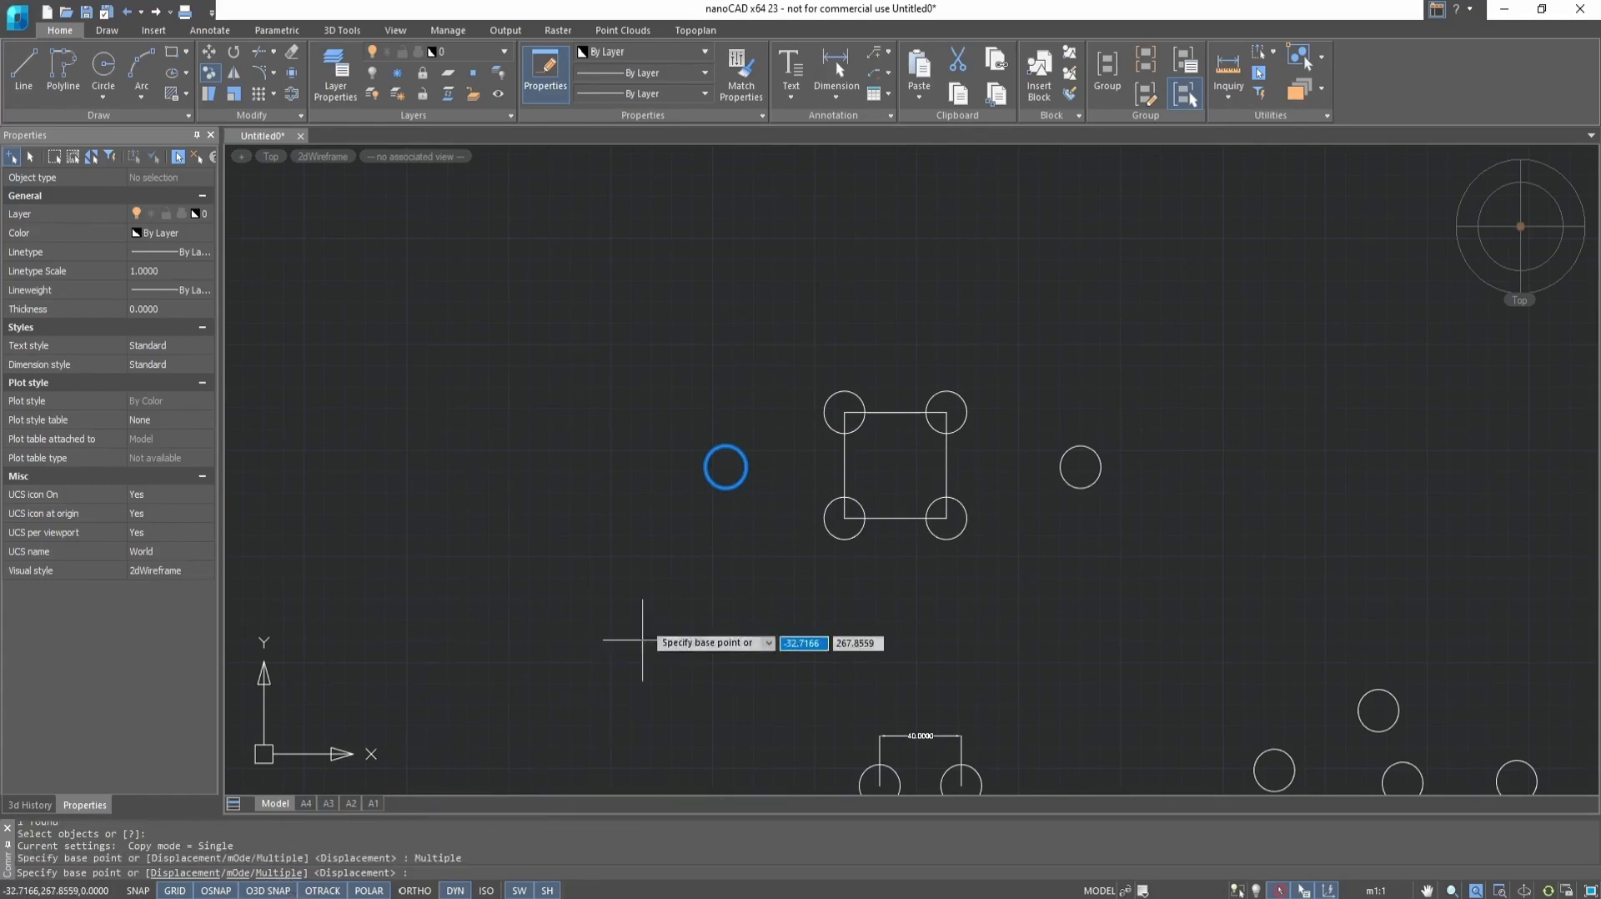
click(725, 466)
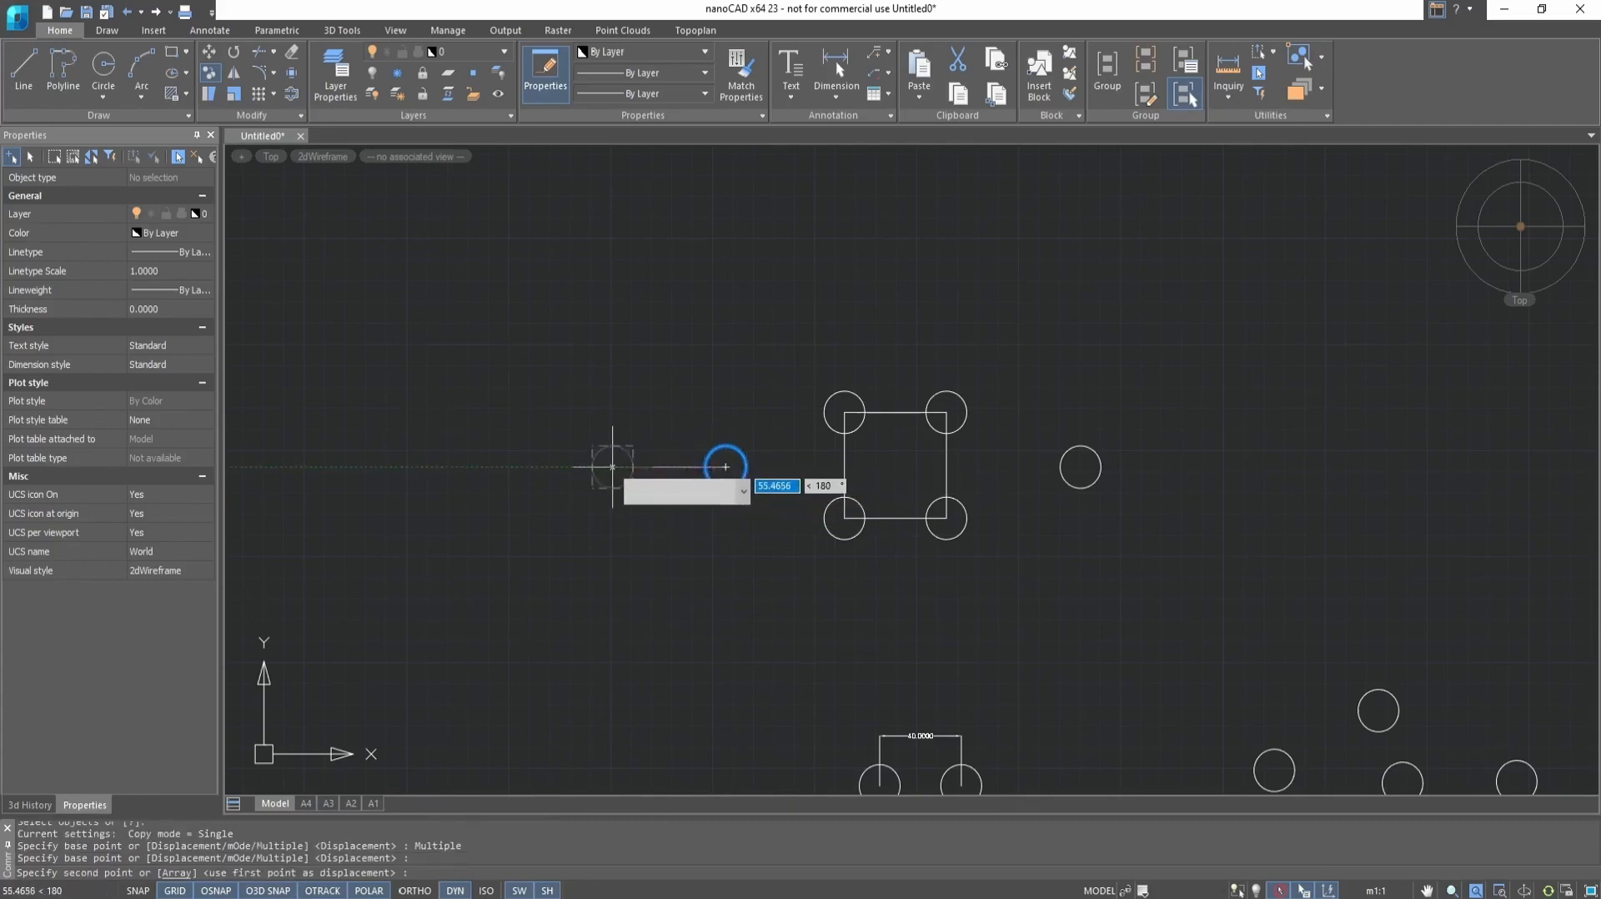
click(642, 466)
click(555, 467)
click(463, 466)
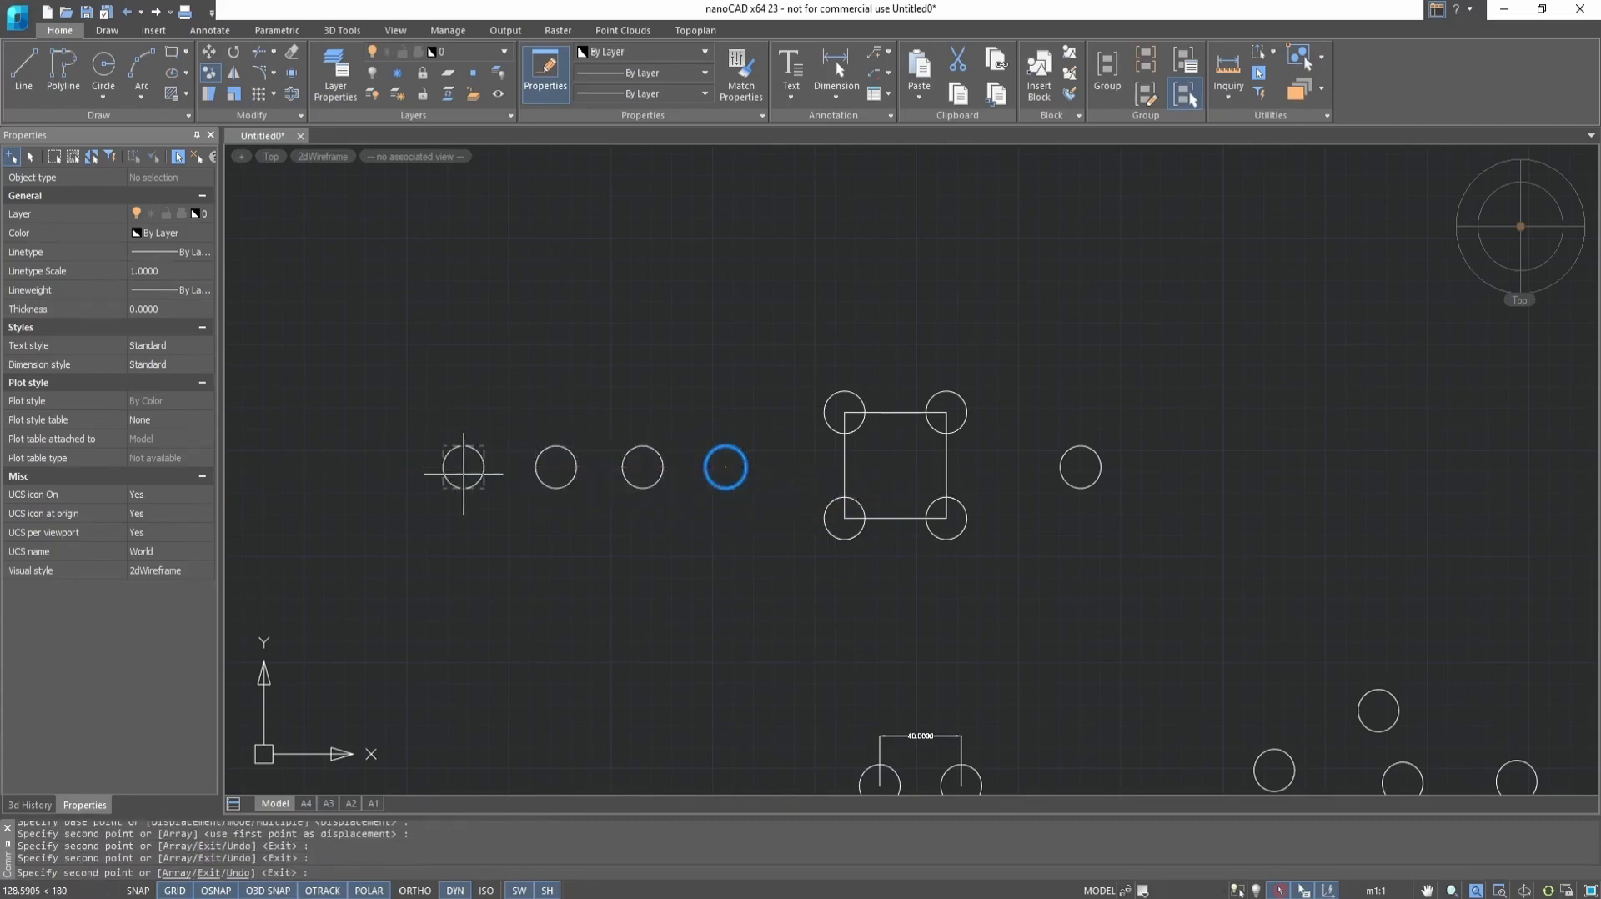
click(392, 466)
click(310, 466)
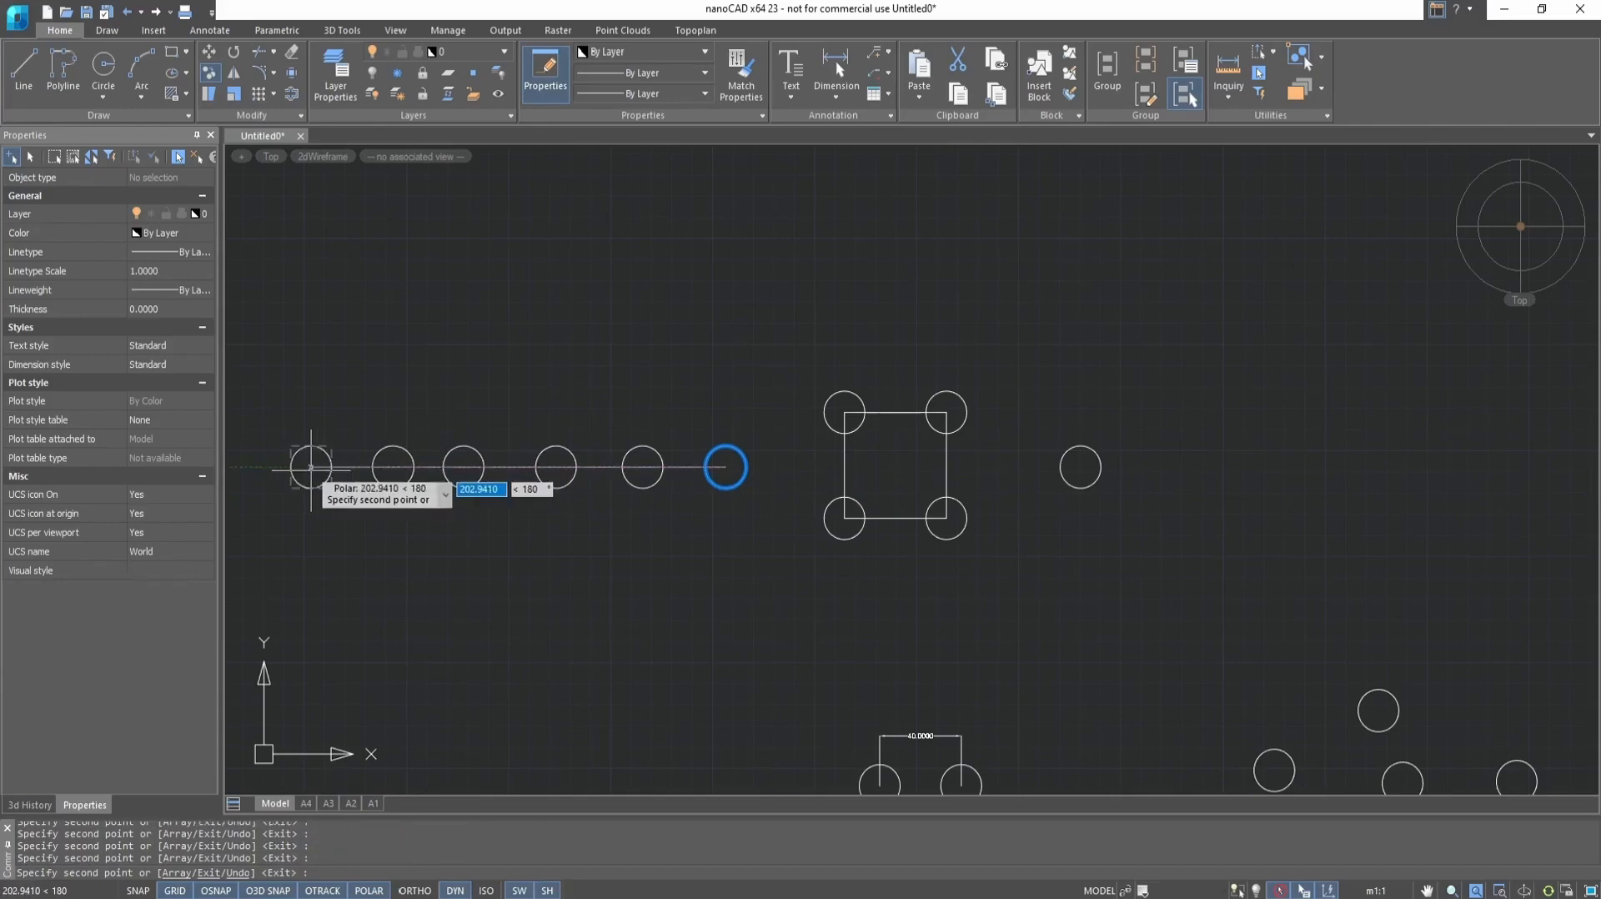
click(253, 466)
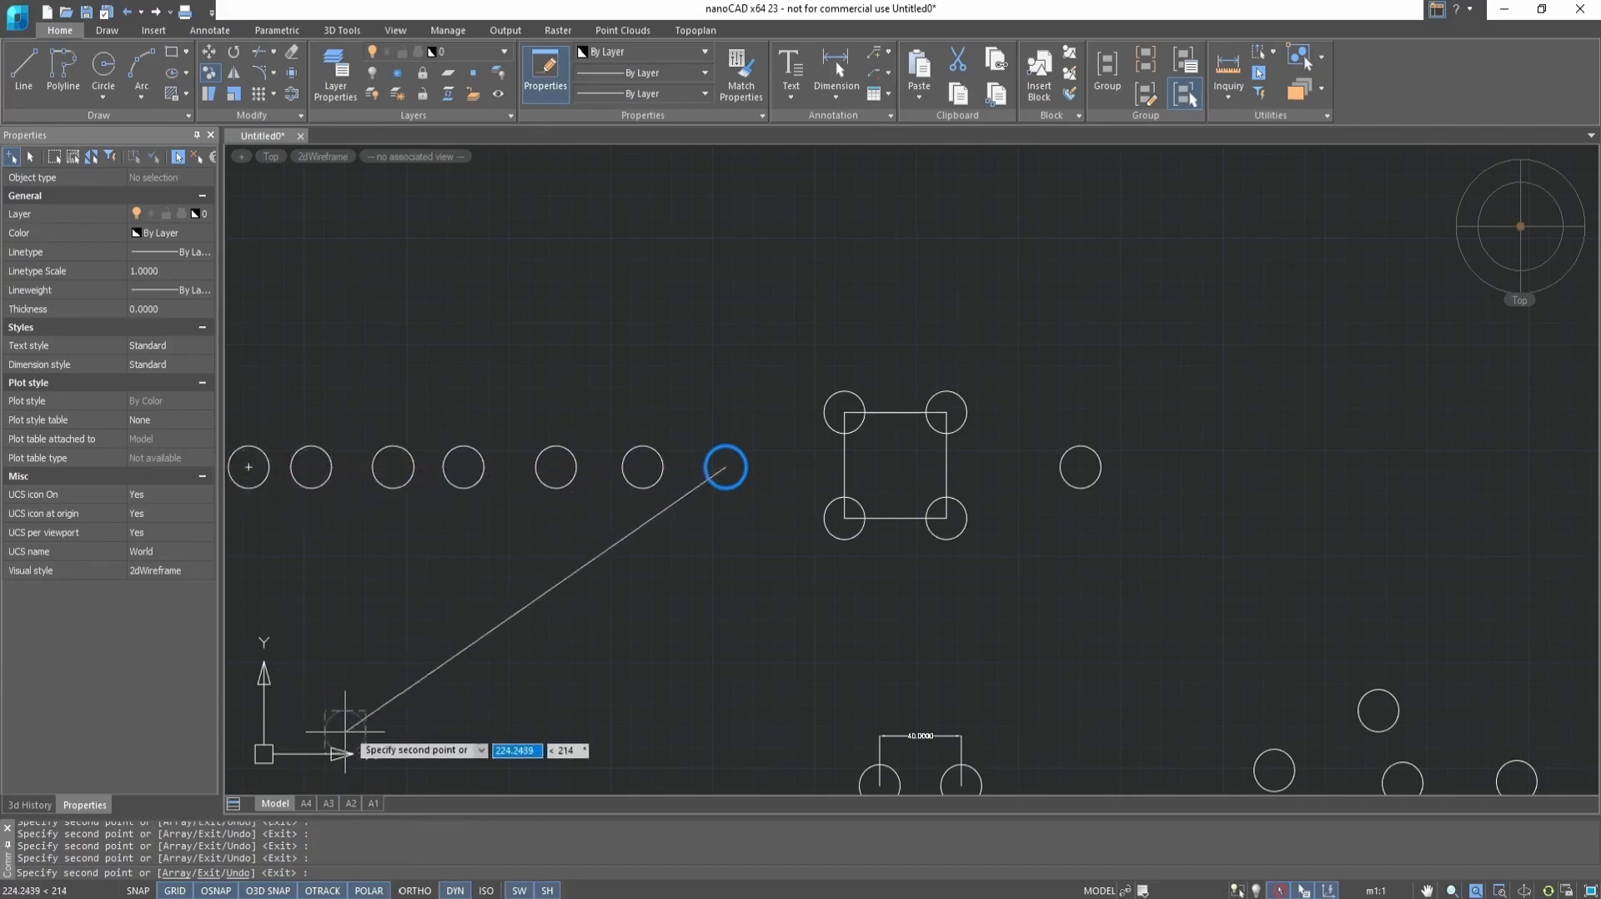
Add a 6-item array of the circle running vertically upward at about 30 units spacing, then end the copying and clear the selection
scroll(610, 558, down, 2)
scroll(609, 558, down, 3)
scroll(500, 527, up, 7)
scroll(842, 592, down, 2)
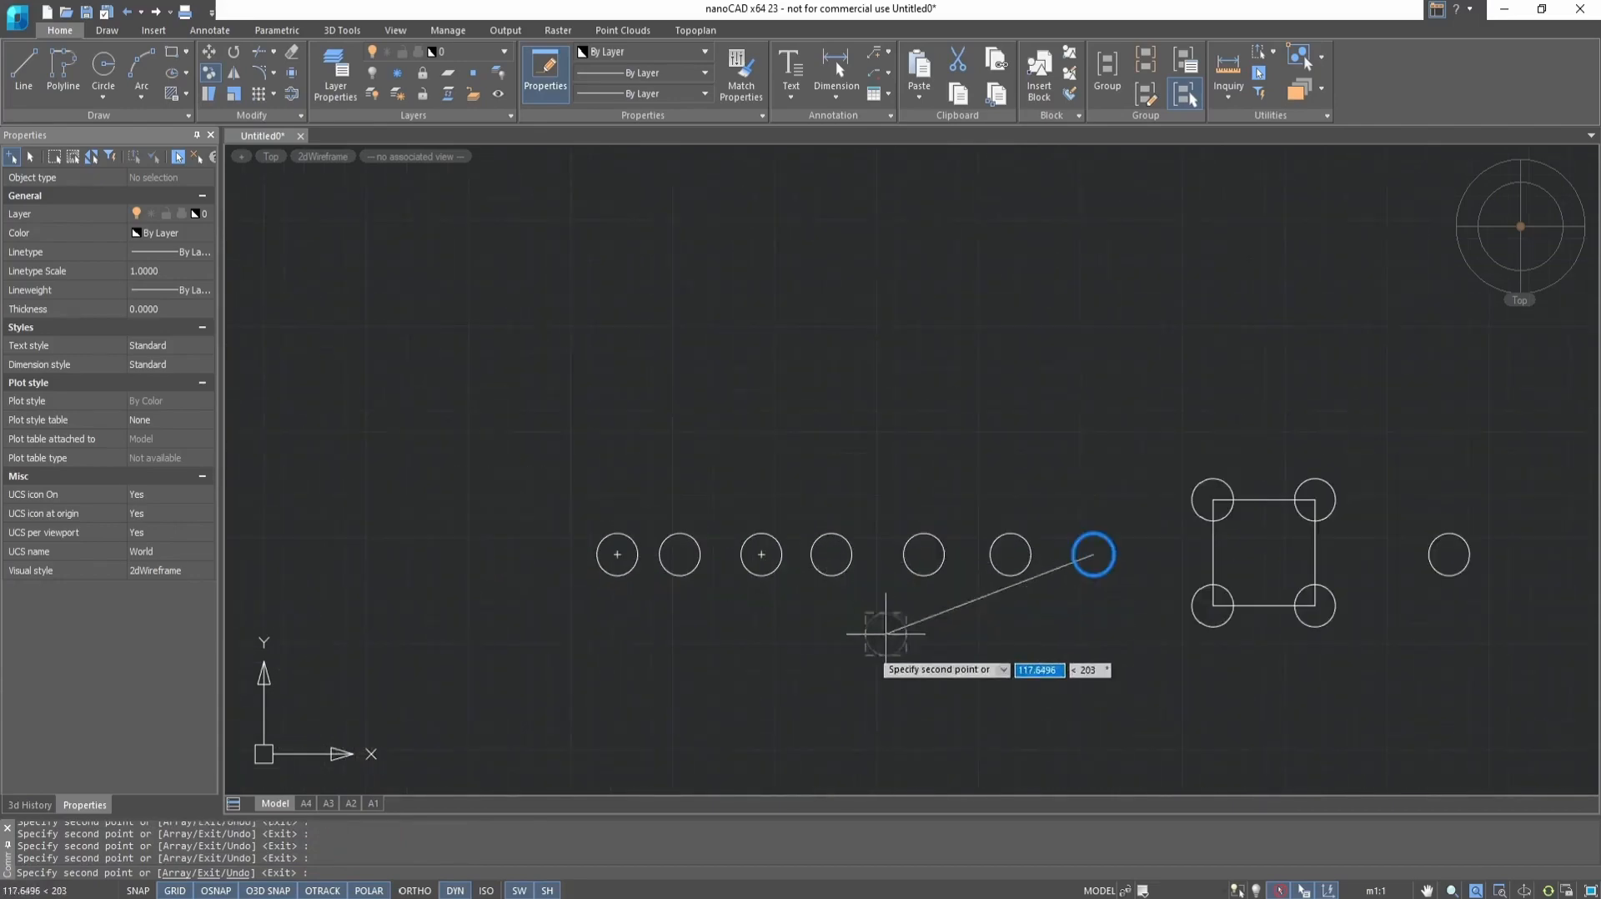
click(169, 872)
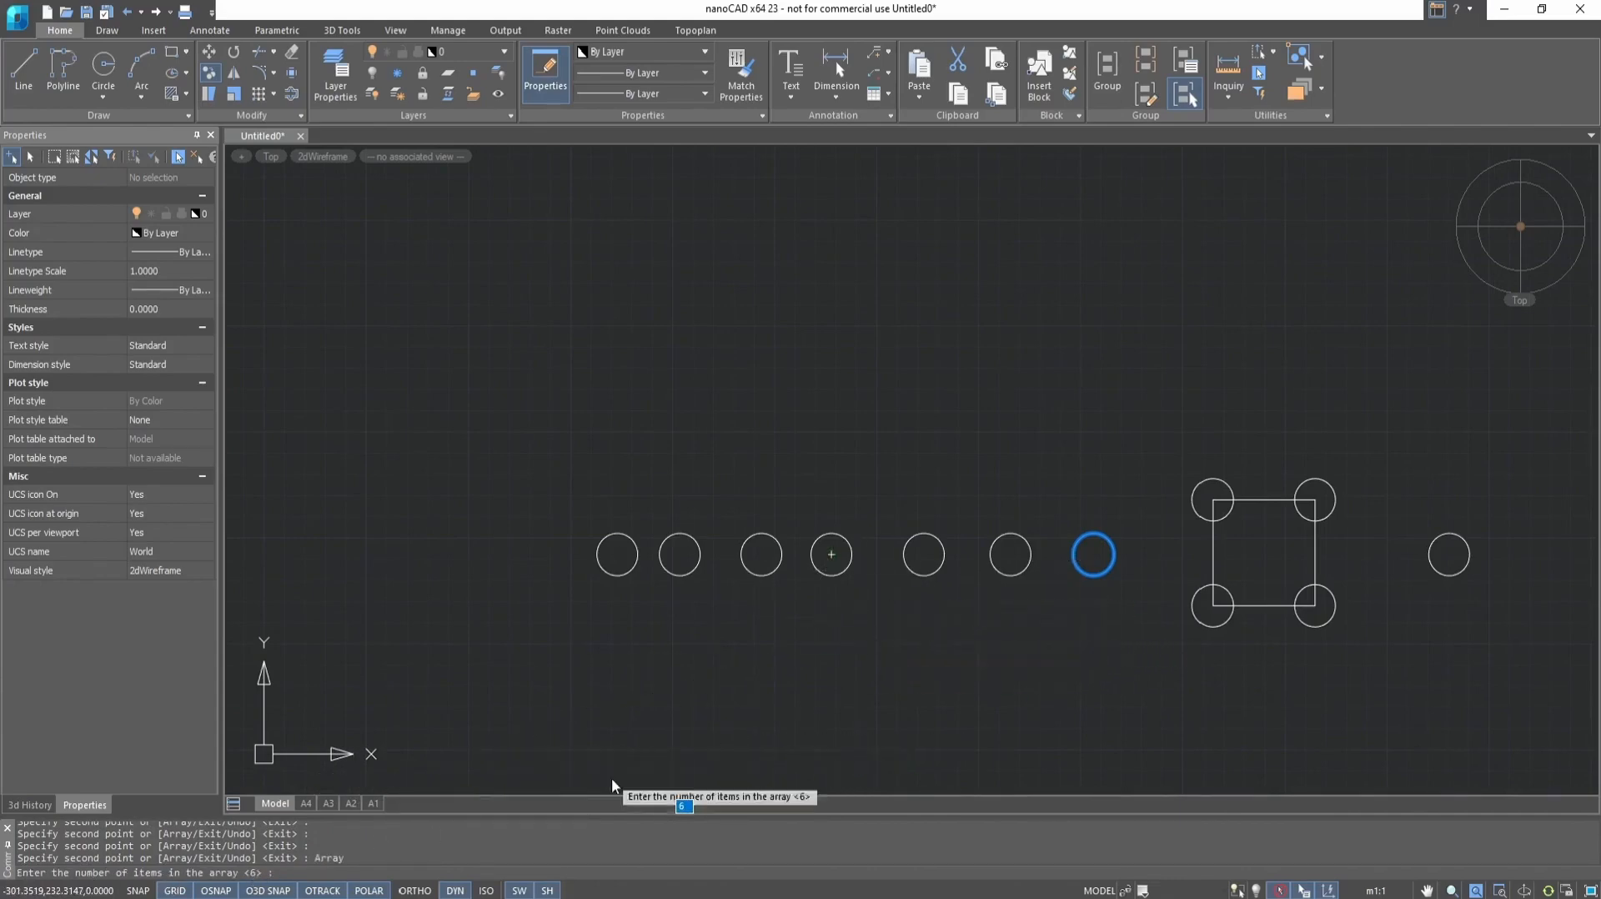
key(Return)
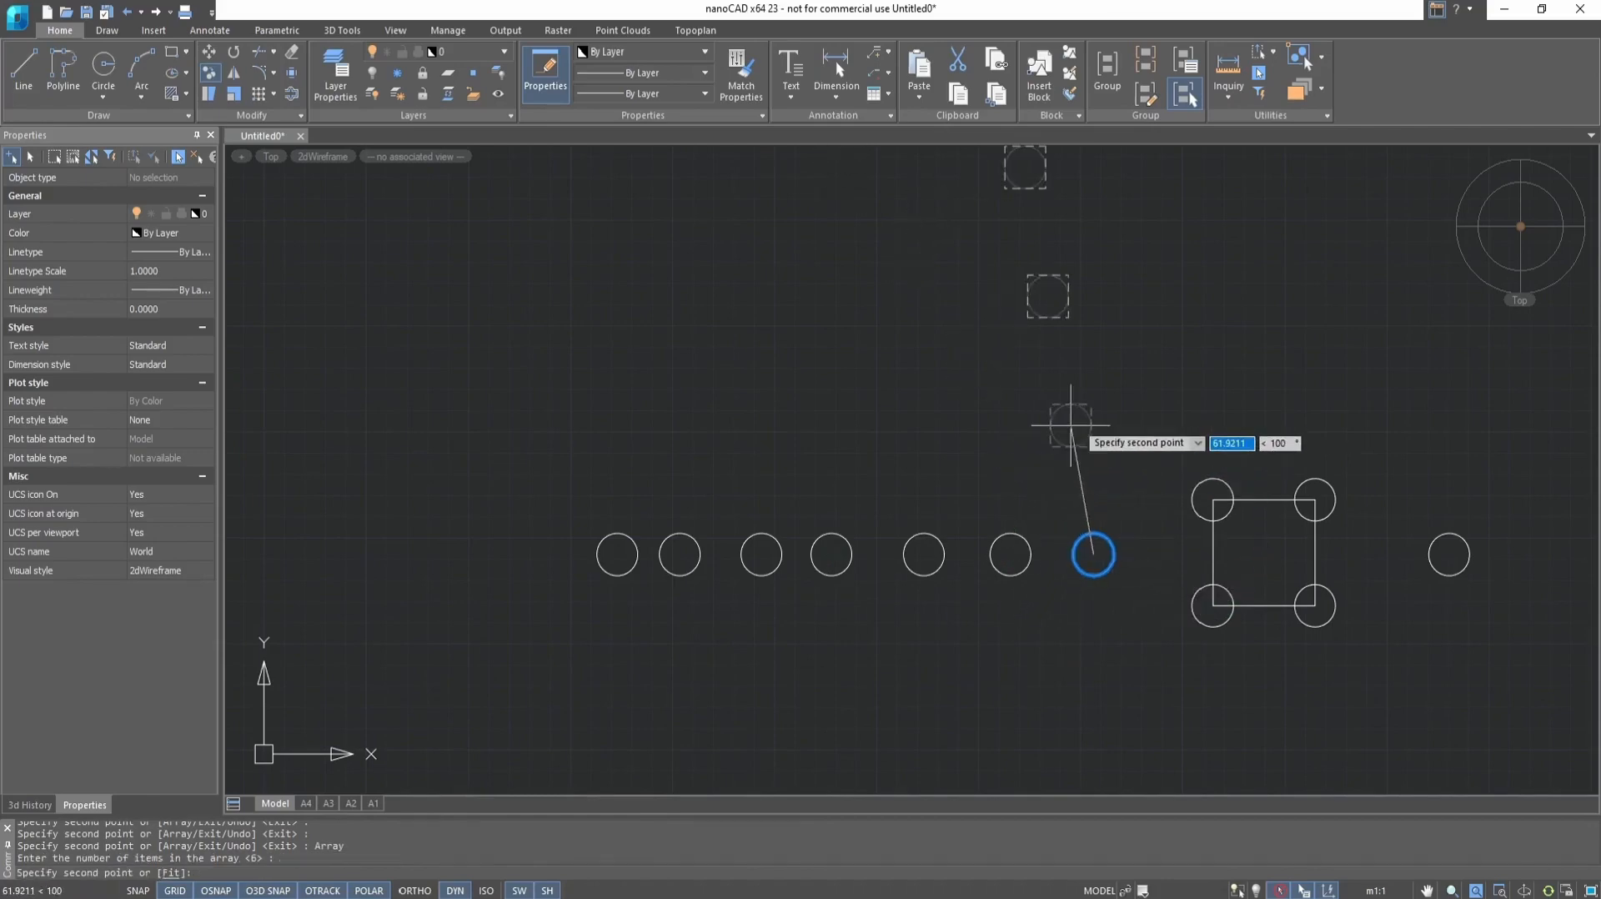
scroll(861, 417, down, 4)
middle_drag(1055, 419, 970, 419)
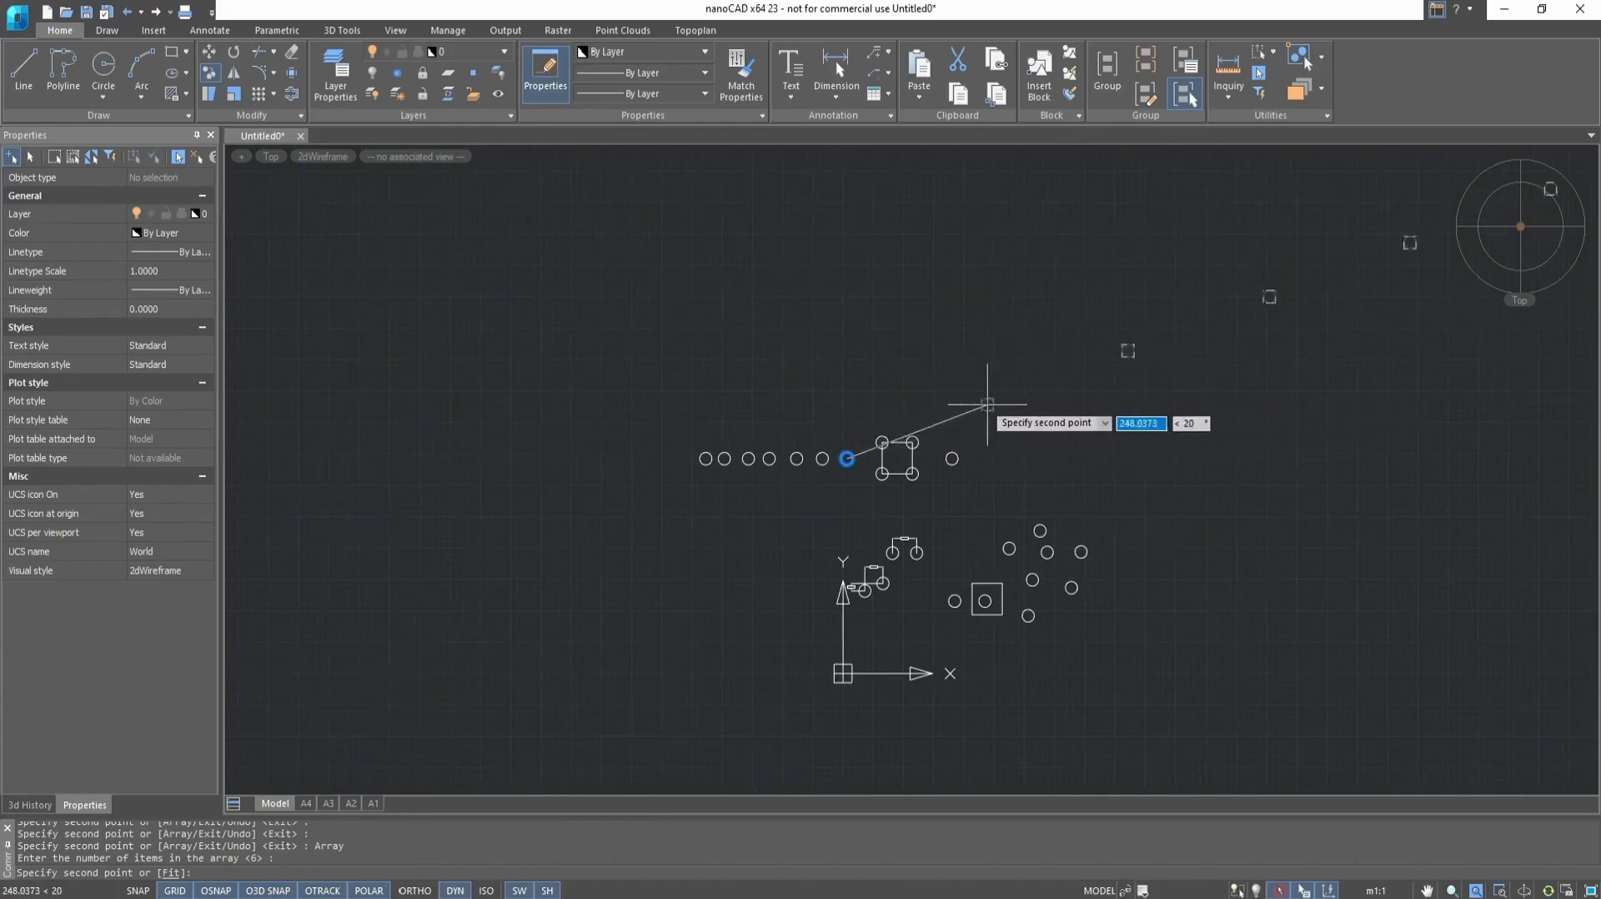
scroll(947, 426, down, 4)
scroll(926, 412, up, 4)
scroll(892, 469, up, 4)
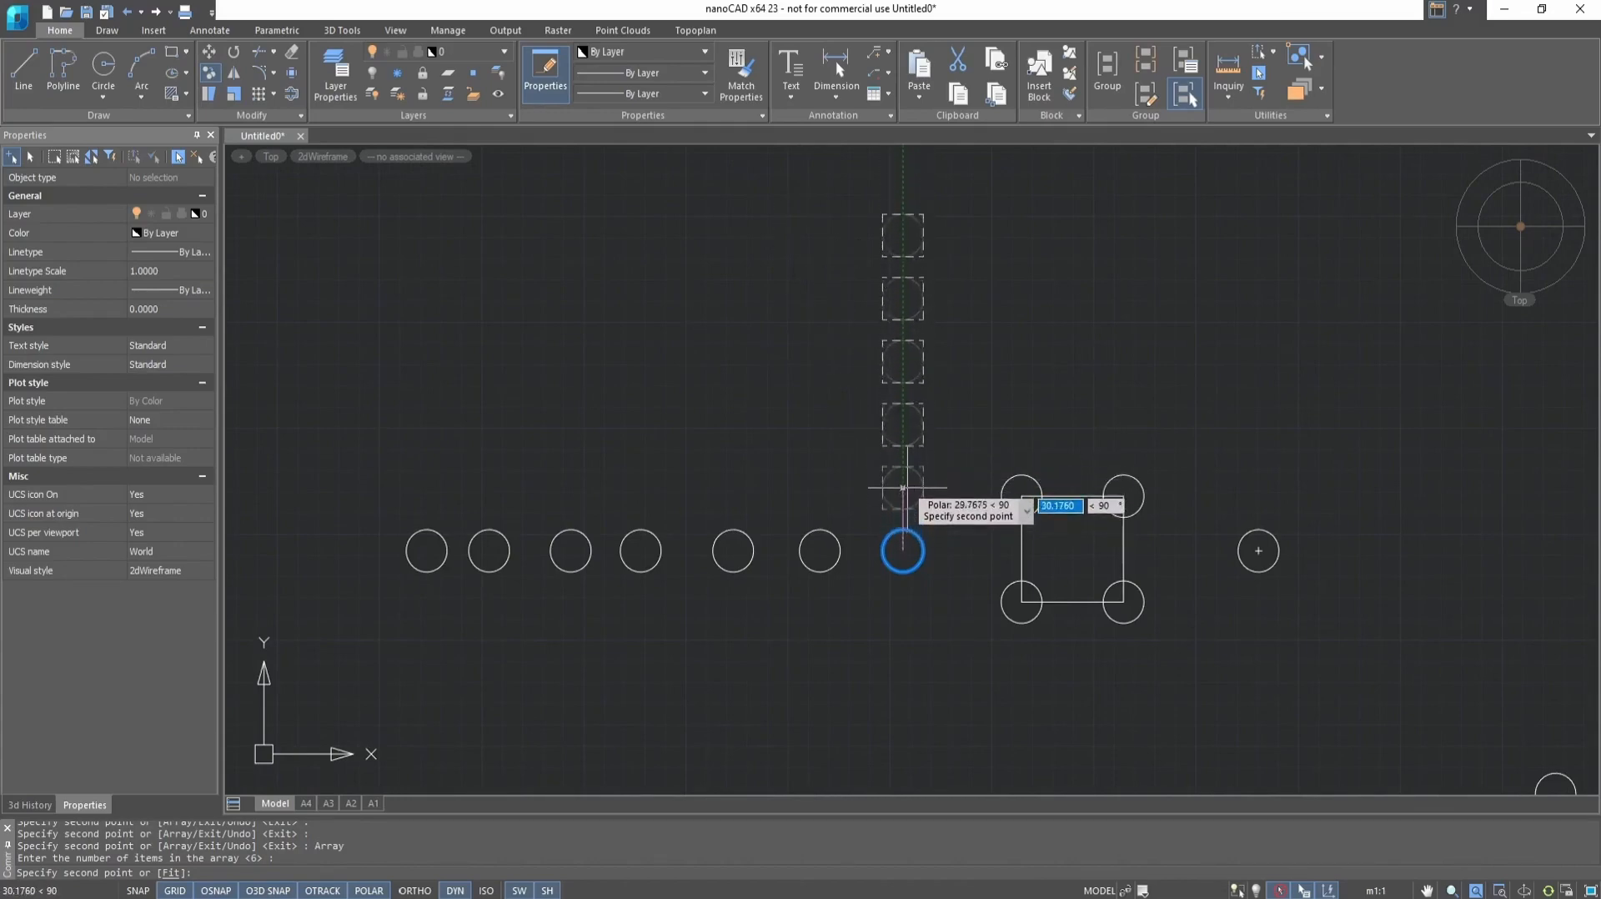
click(903, 489)
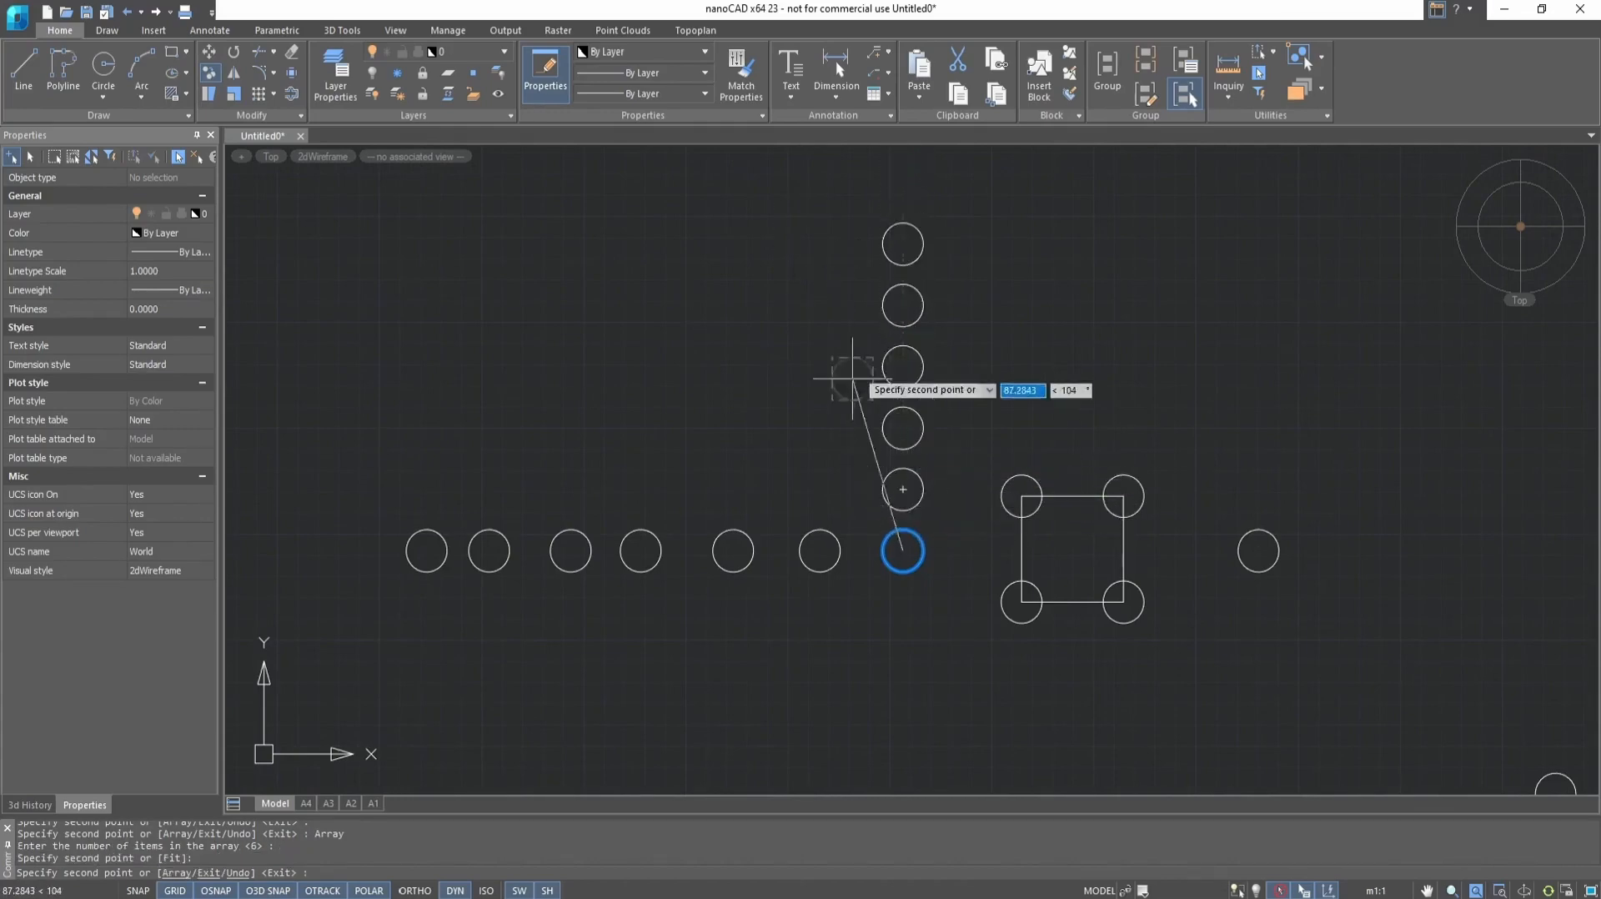
key(Escape)
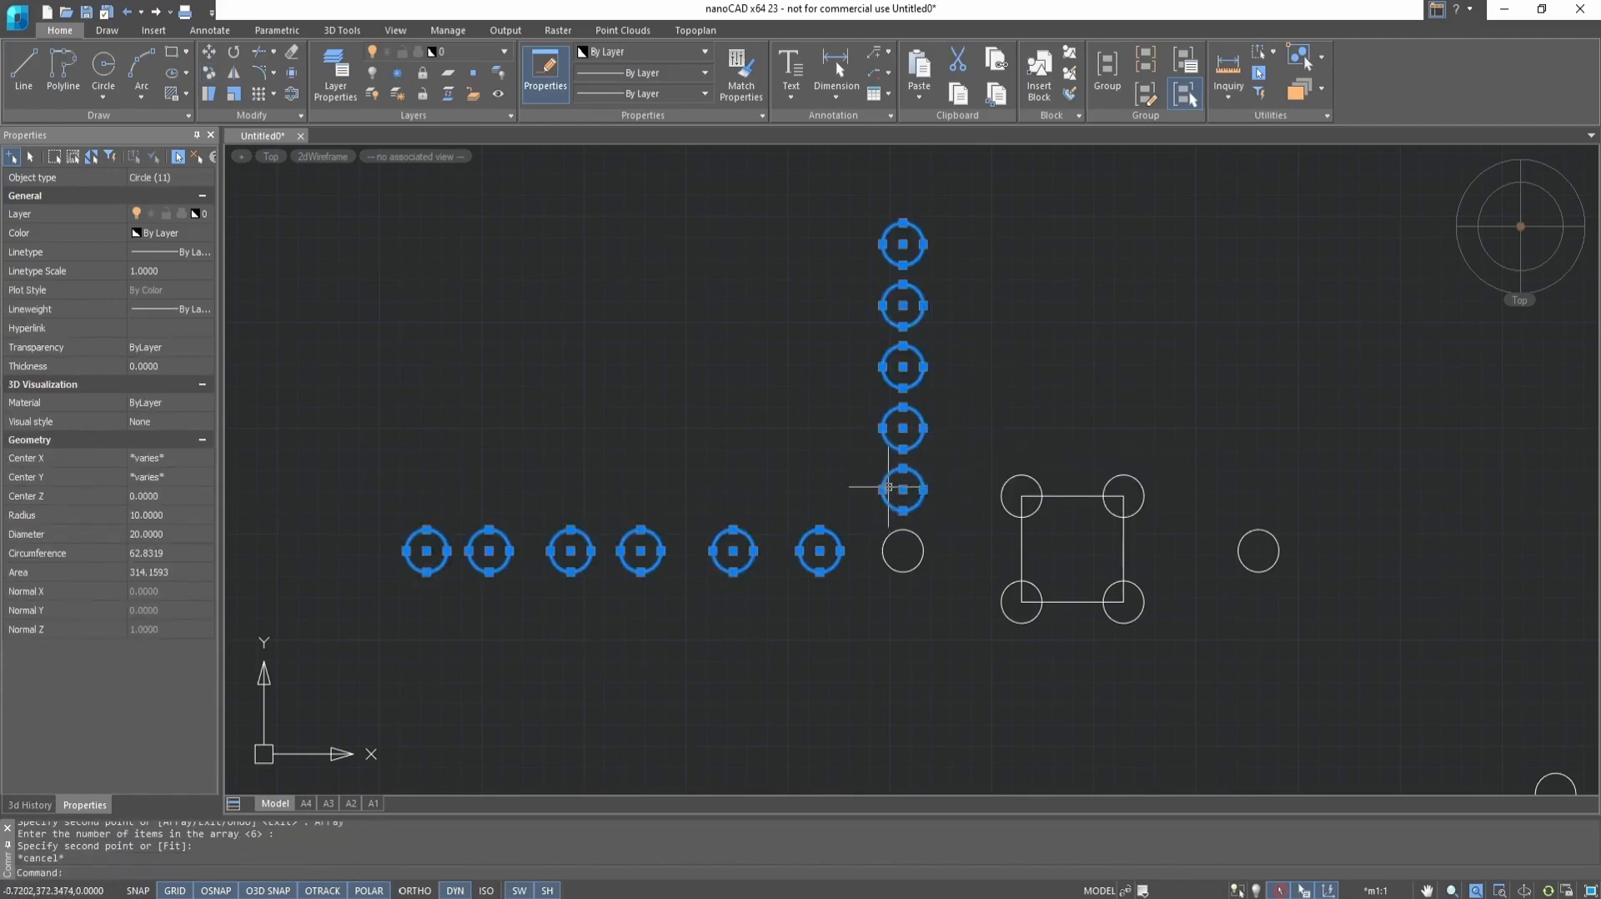
key(Escape)
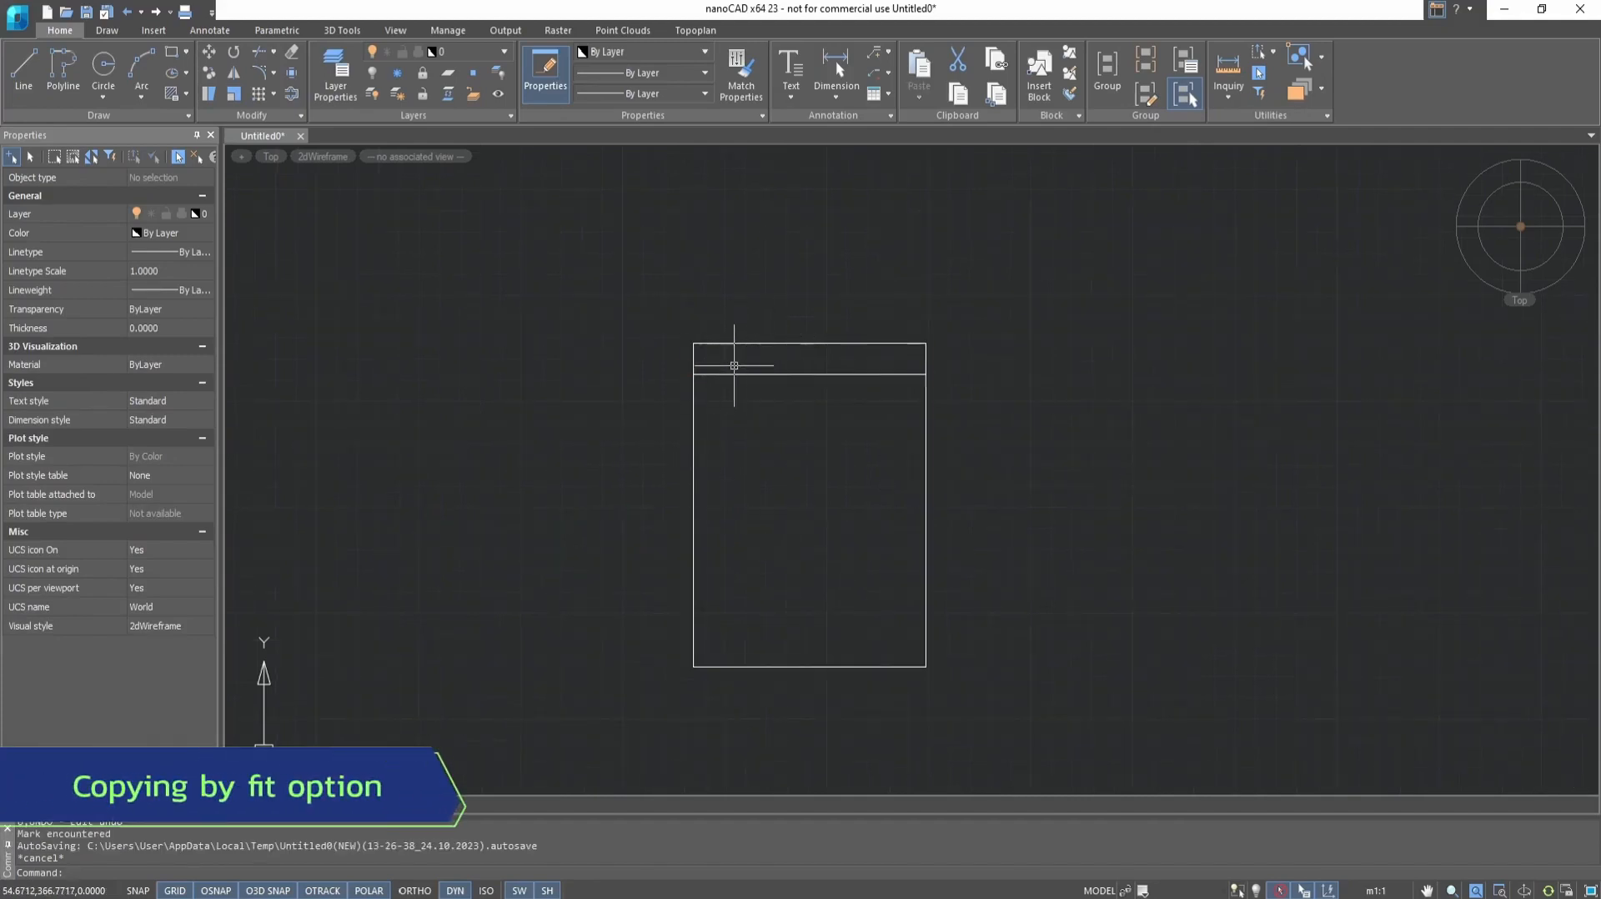
Copy the horizontal line in Multiple mode as an 8-item array, using Fit from the rectangle's upper-left corner to its lower-left corner
click(733, 372)
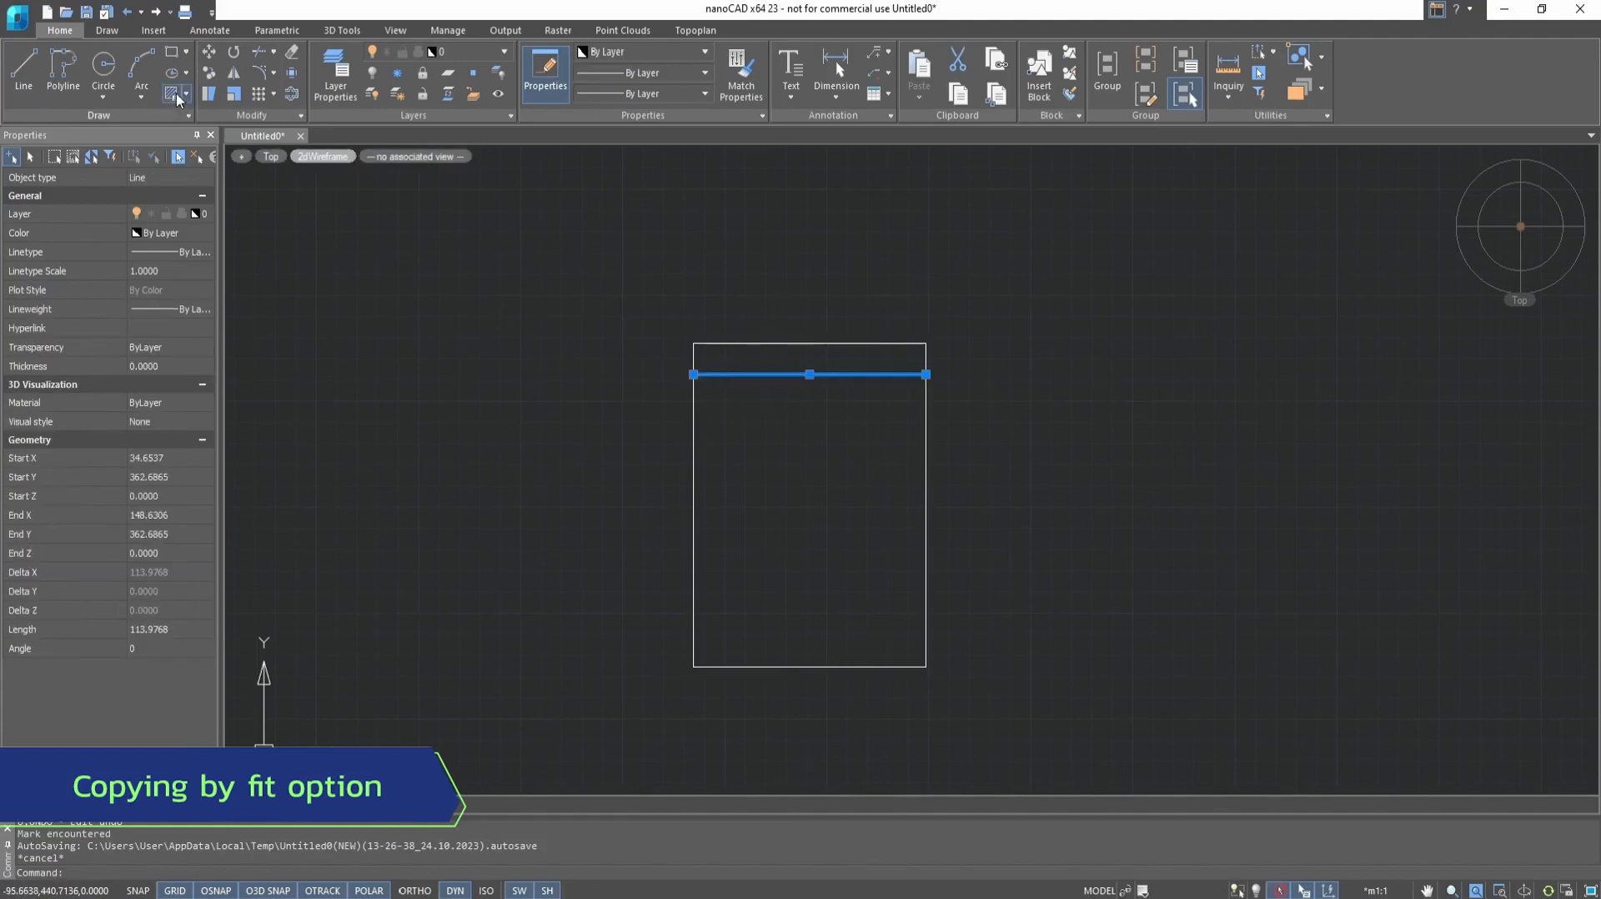
click(210, 73)
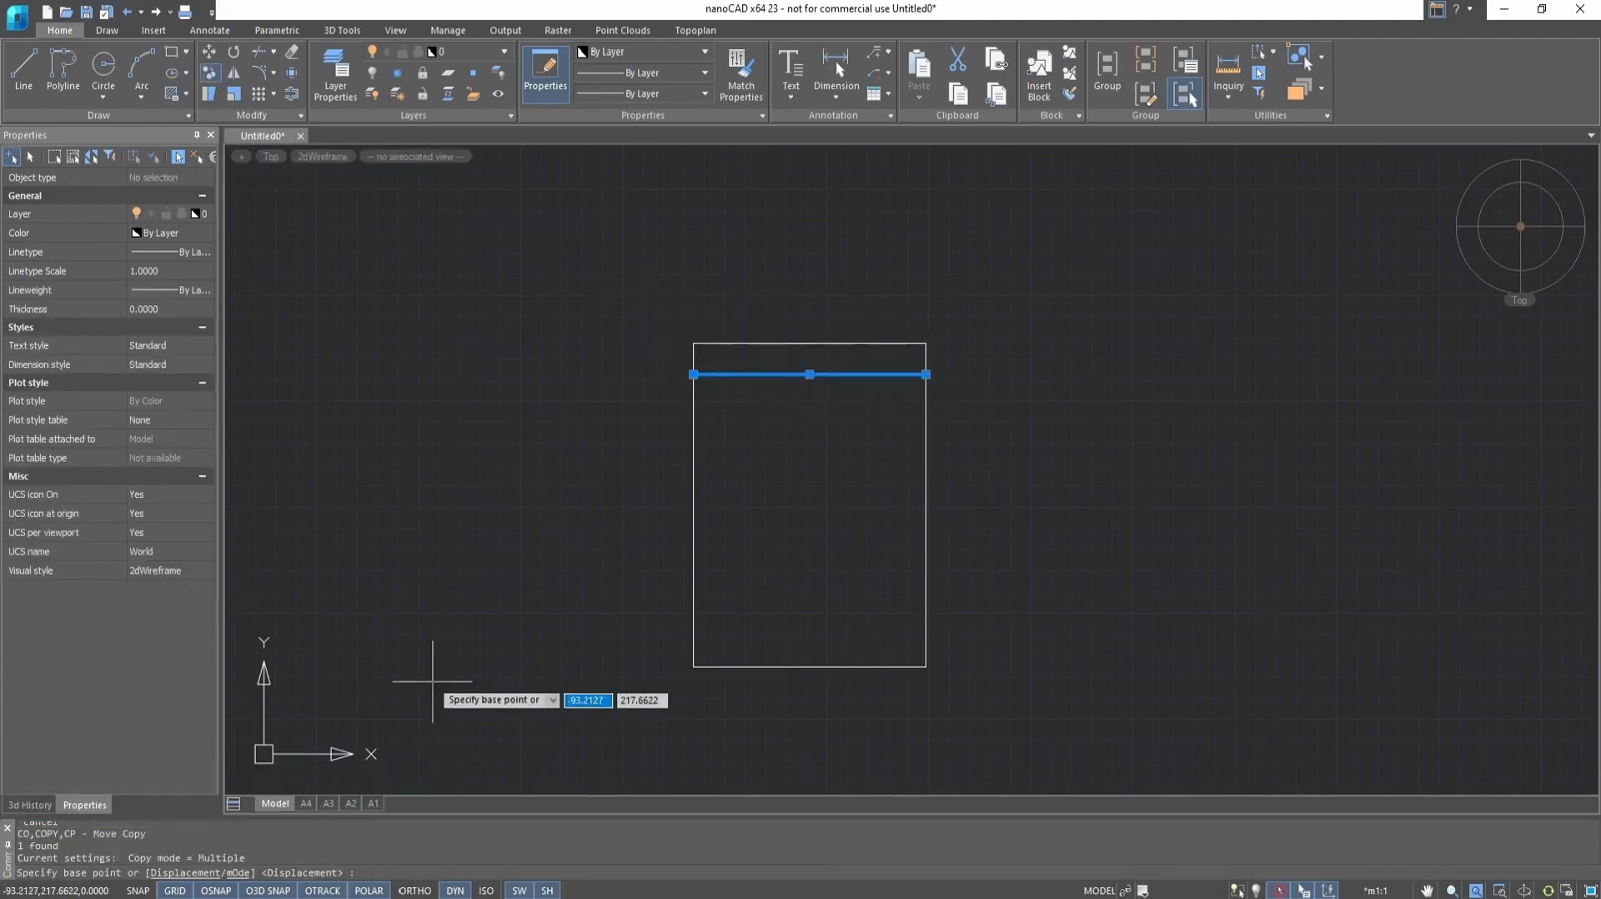
click(237, 873)
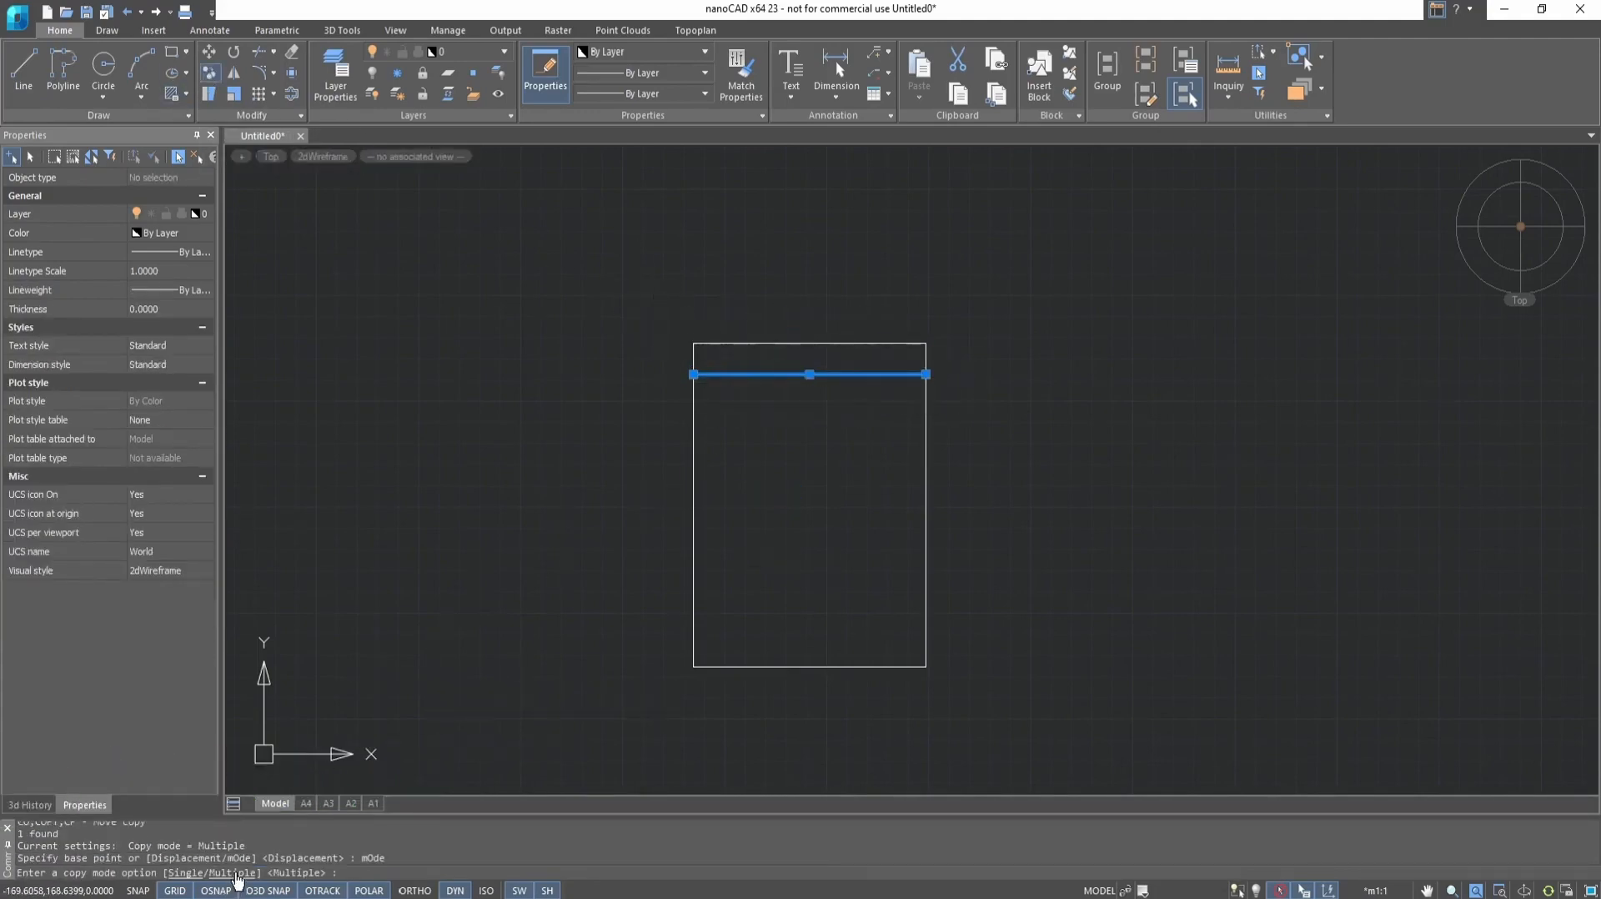
click(237, 873)
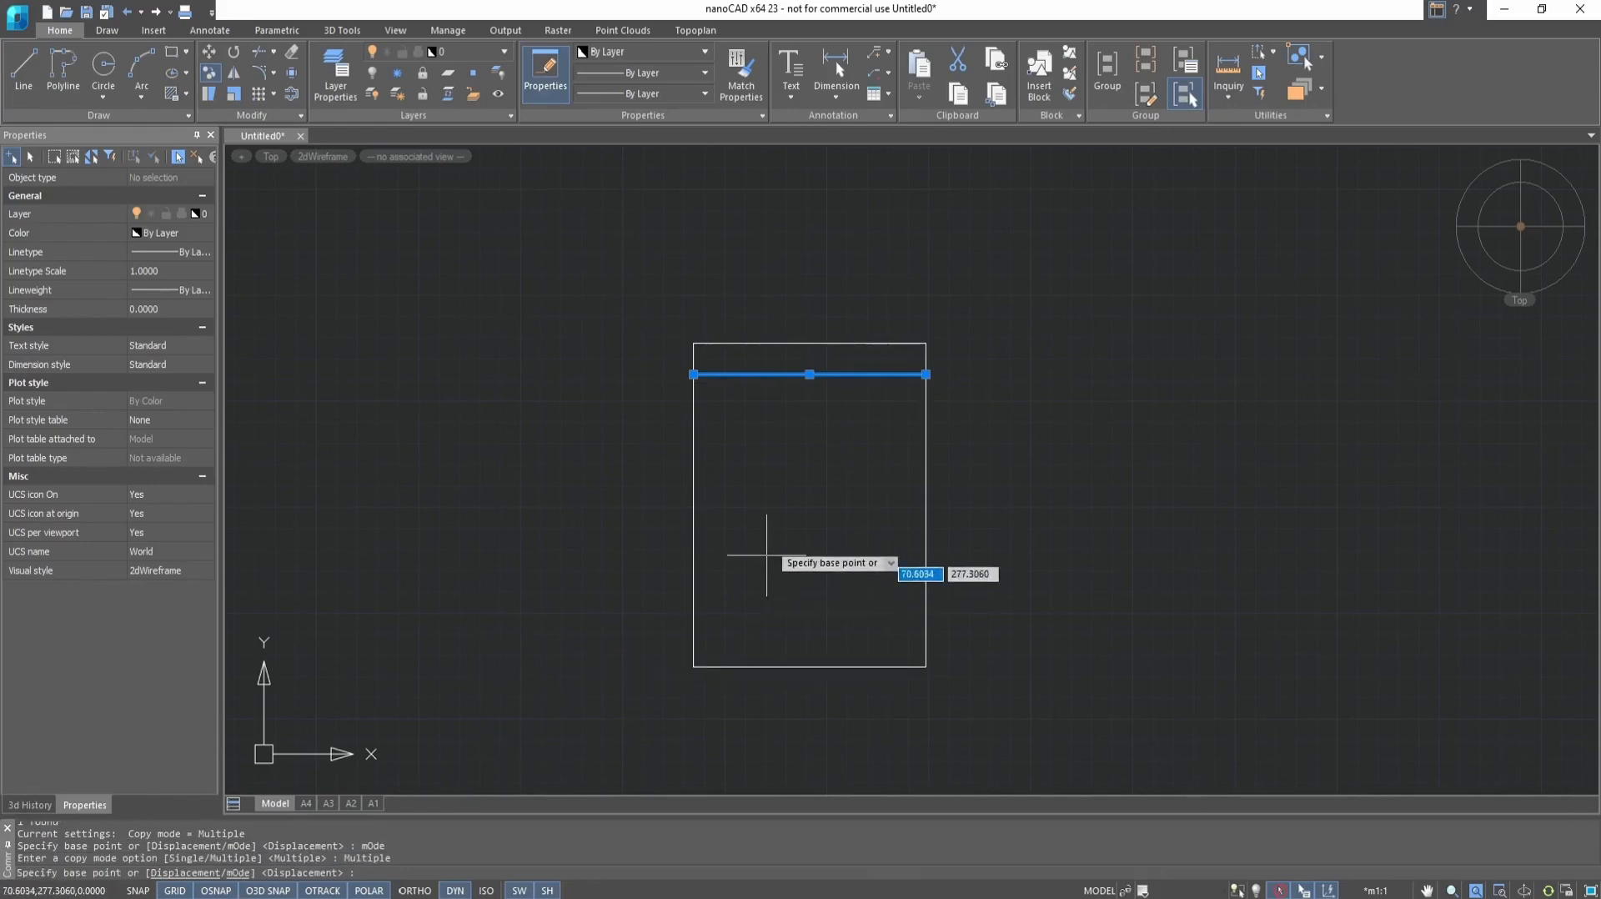
click(692, 343)
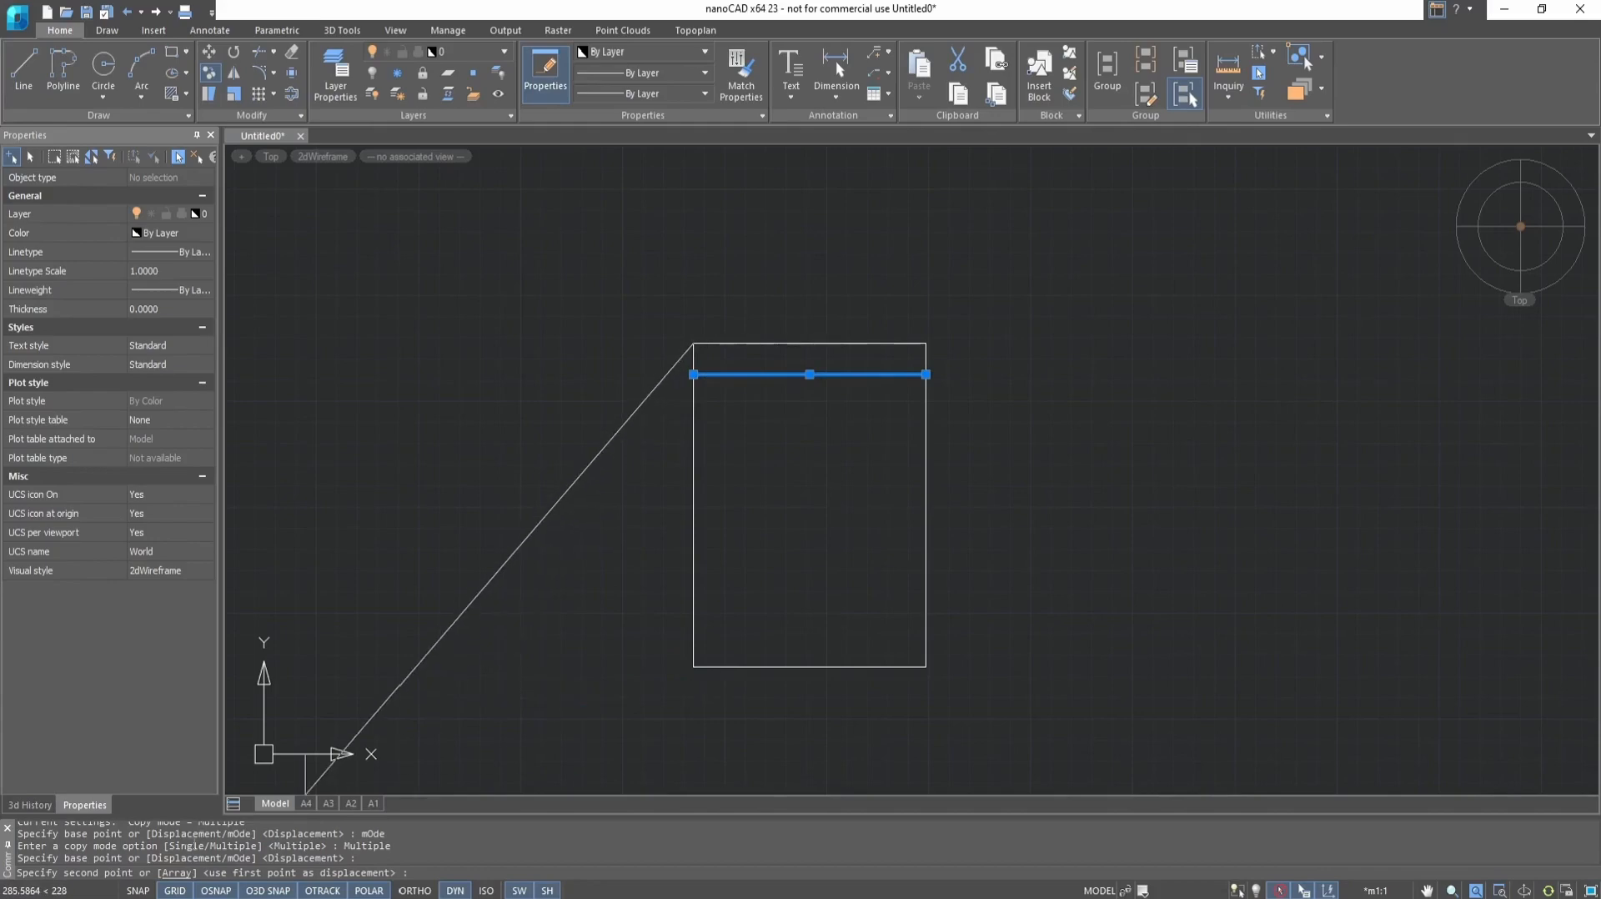
click(178, 873)
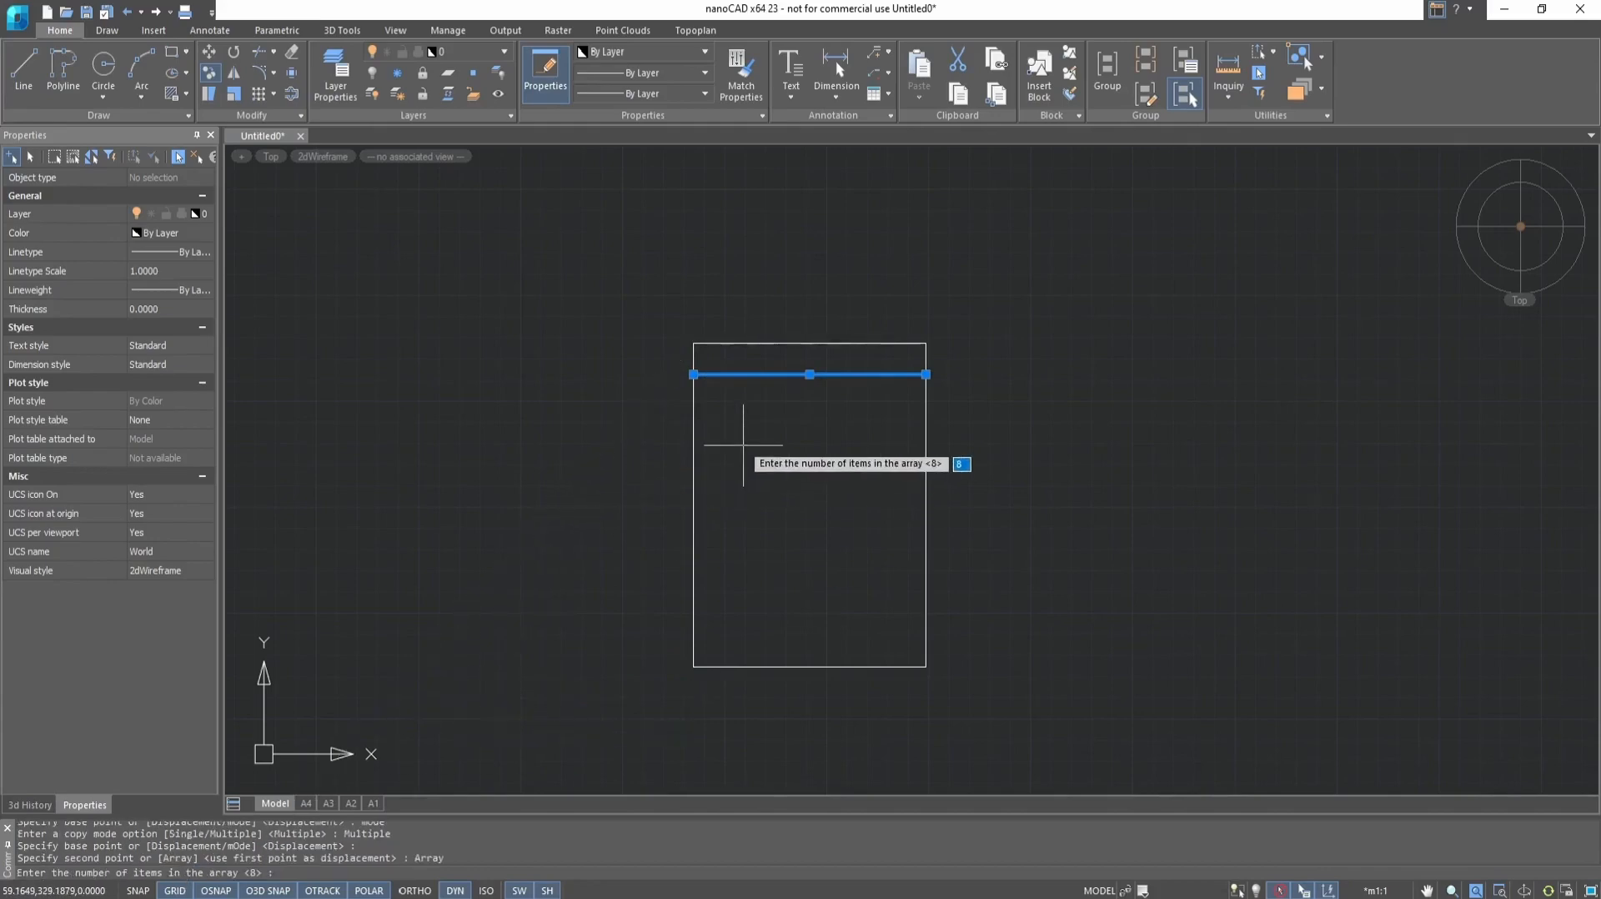
key(Return)
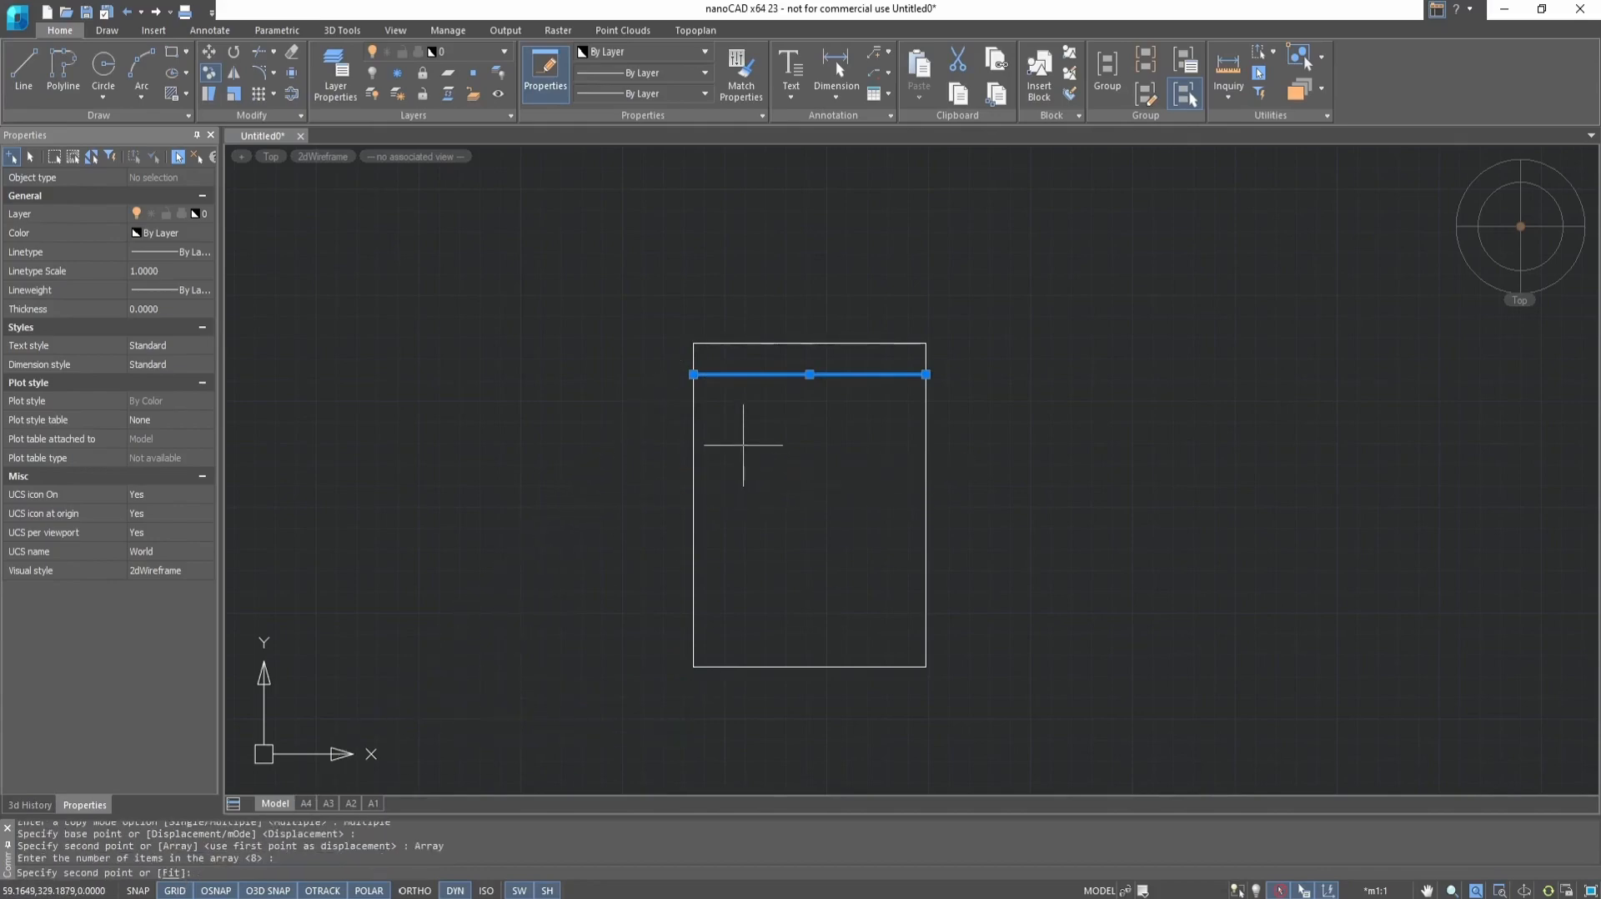
click(172, 873)
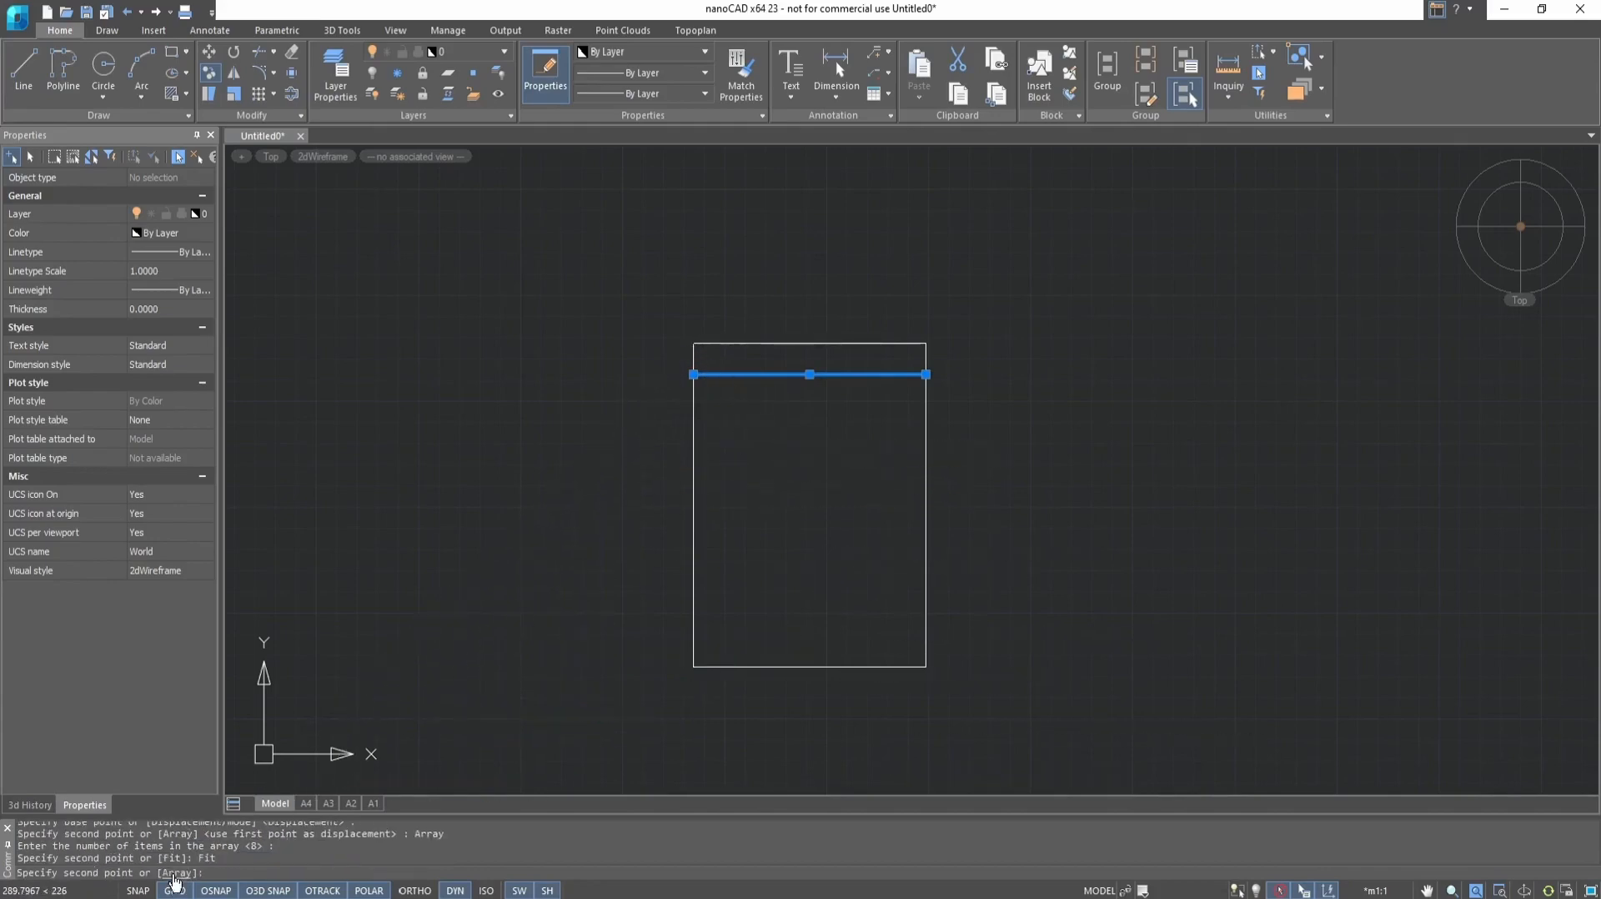
click(694, 667)
key(Escape)
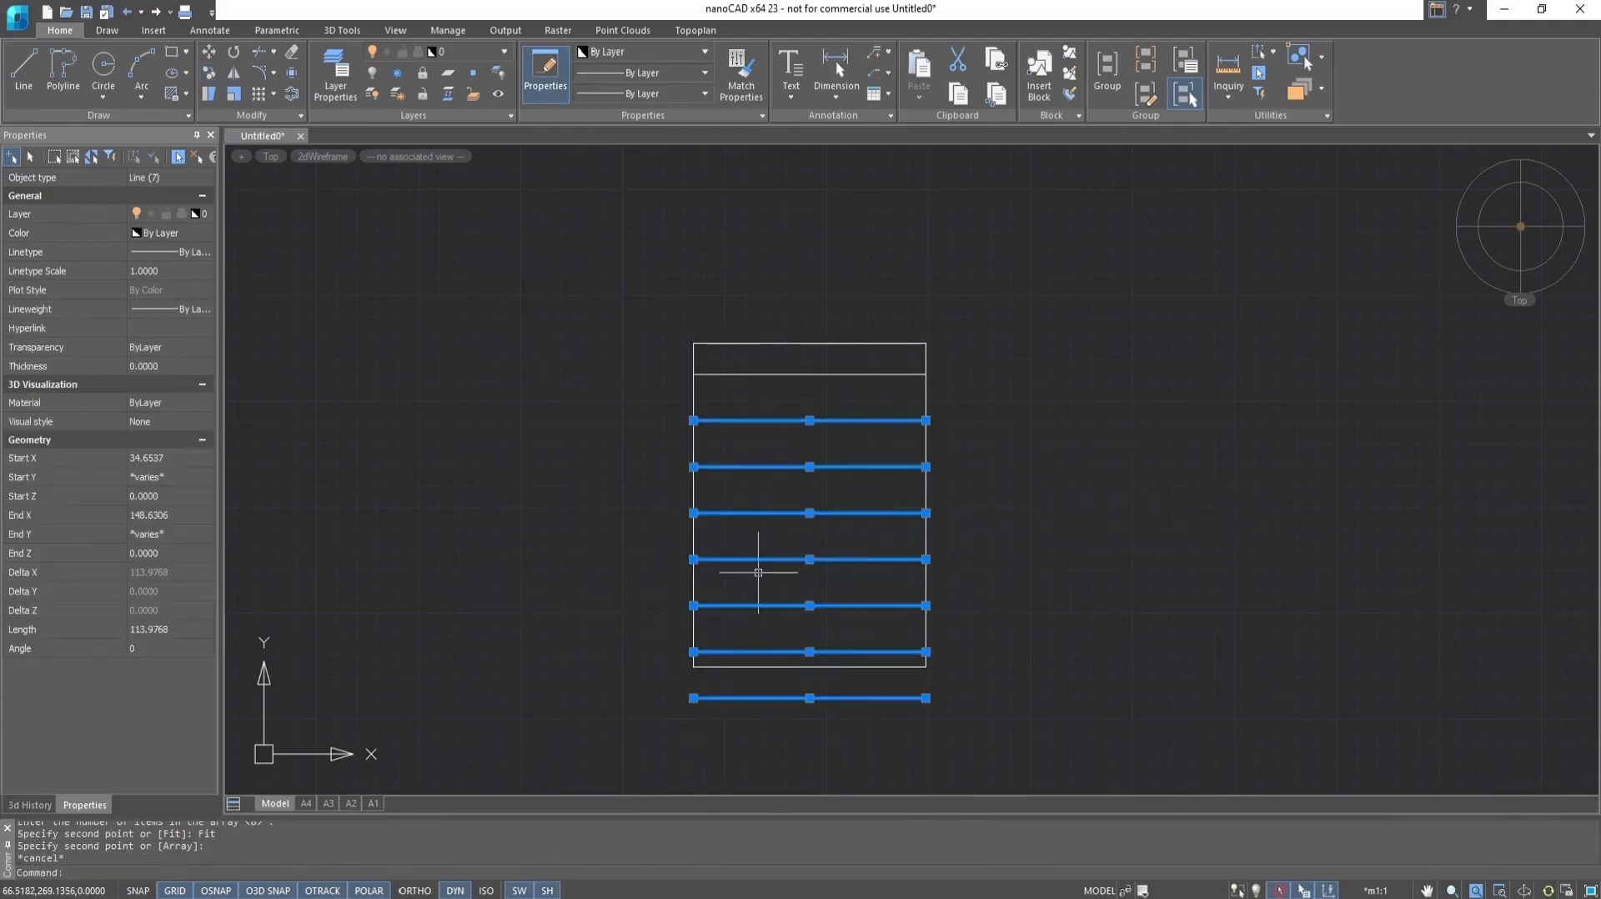
Clear the selection of the copied lines in the rectangle
key(Escape)
scroll(869, 503, down, 4)
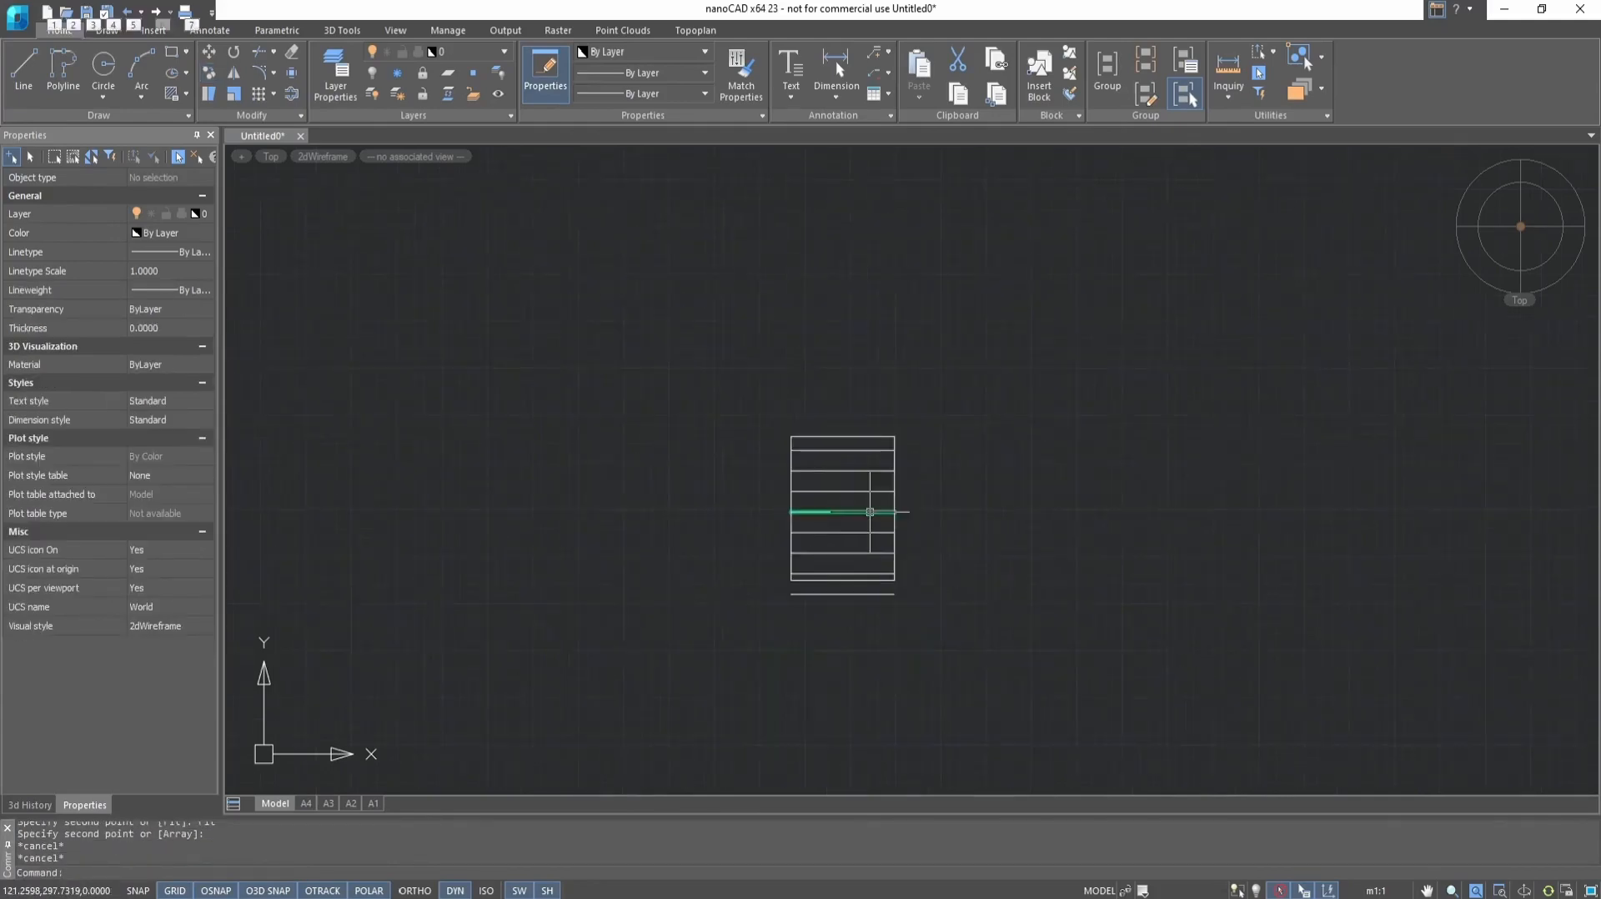
scroll(825, 578, up, 4)
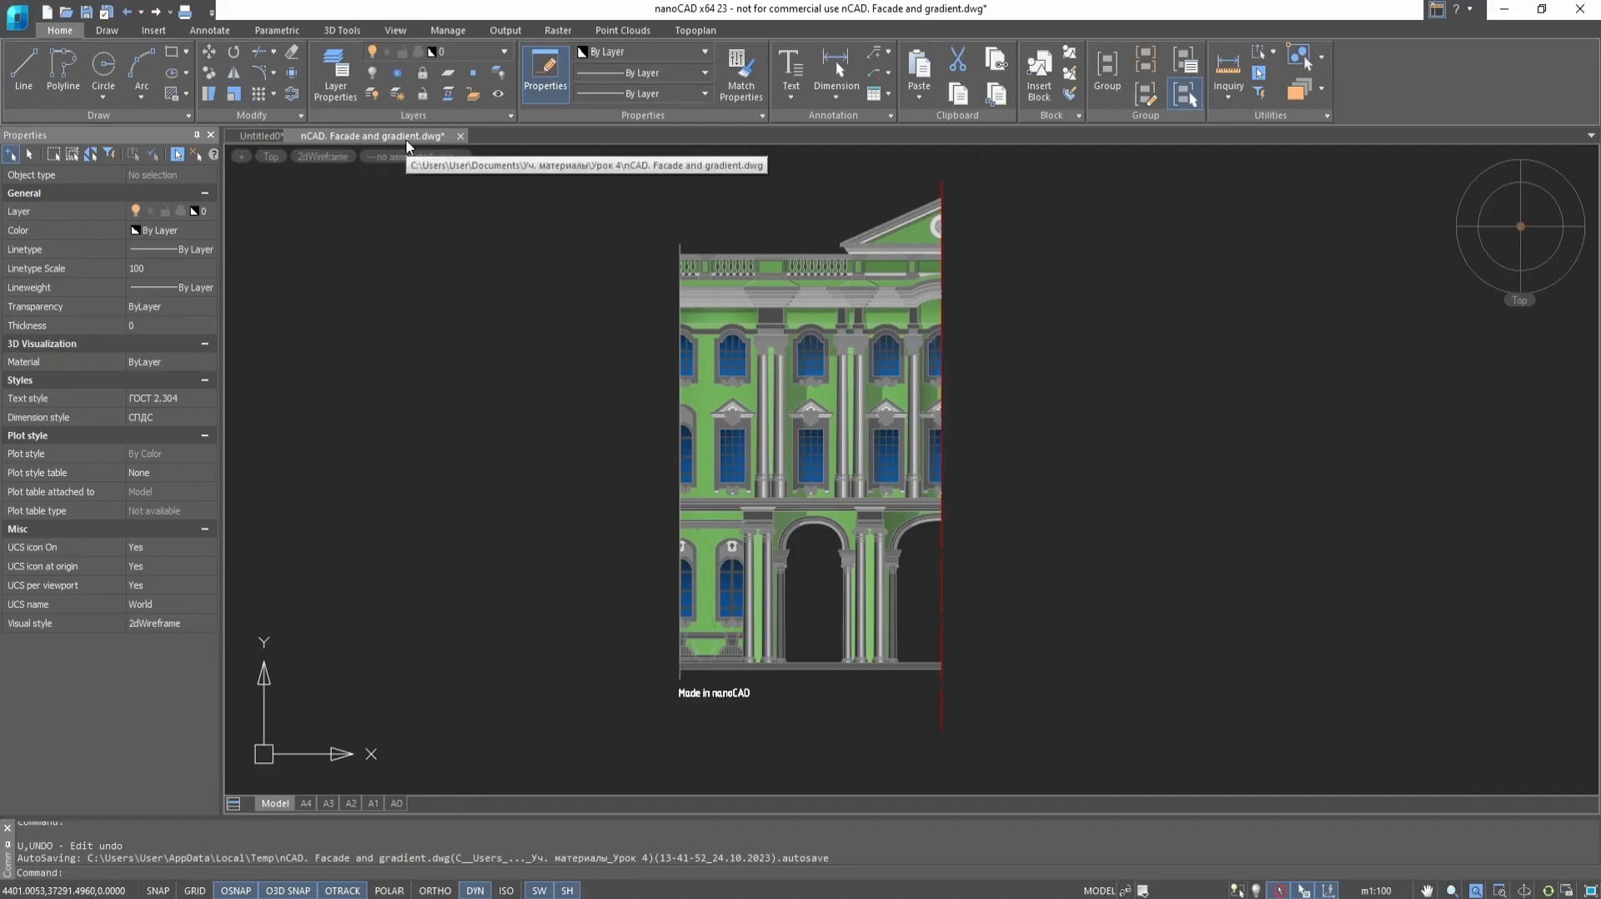
Mirror the half facade across the red vertical axis using its two endpoints, keep the source objects, and undo the mirroring
click(236, 75)
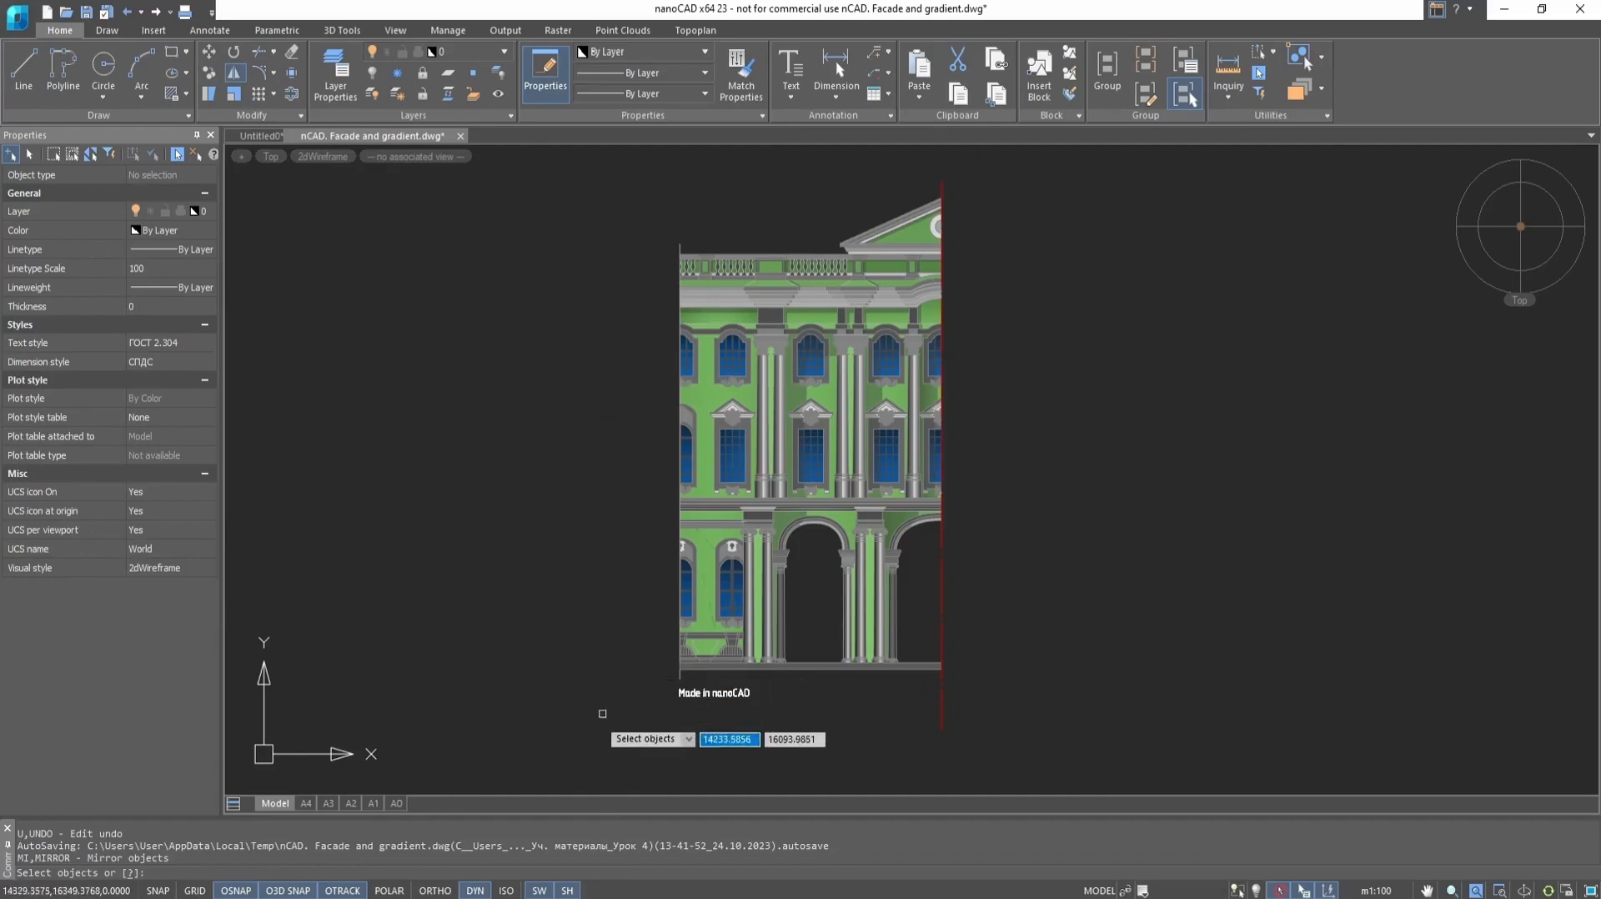
click(531, 725)
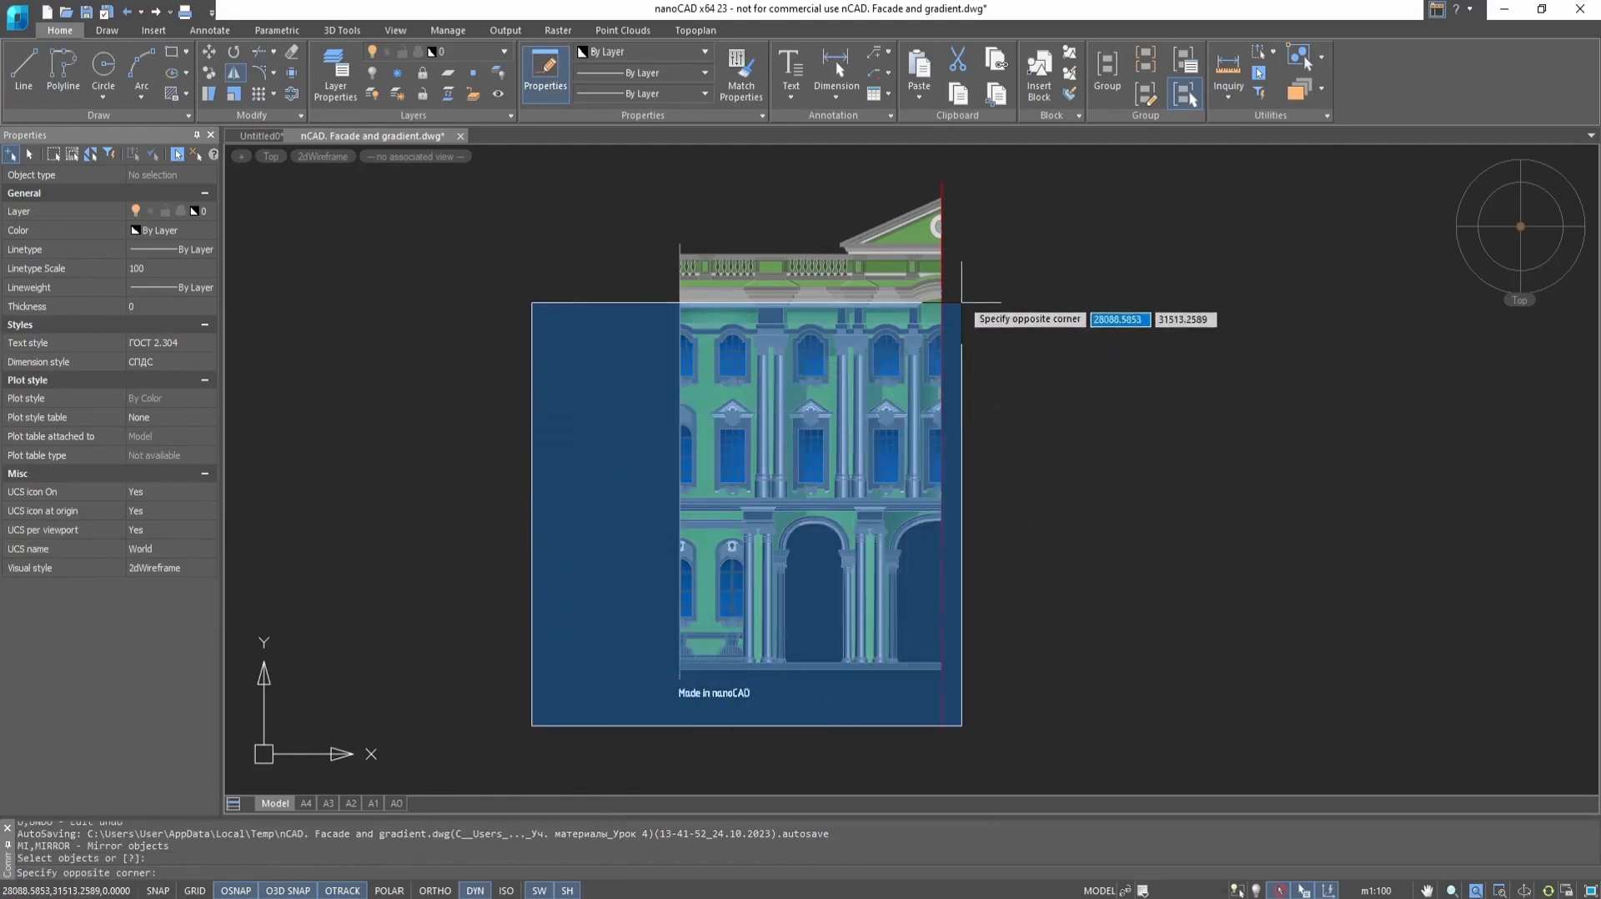
click(1097, 174)
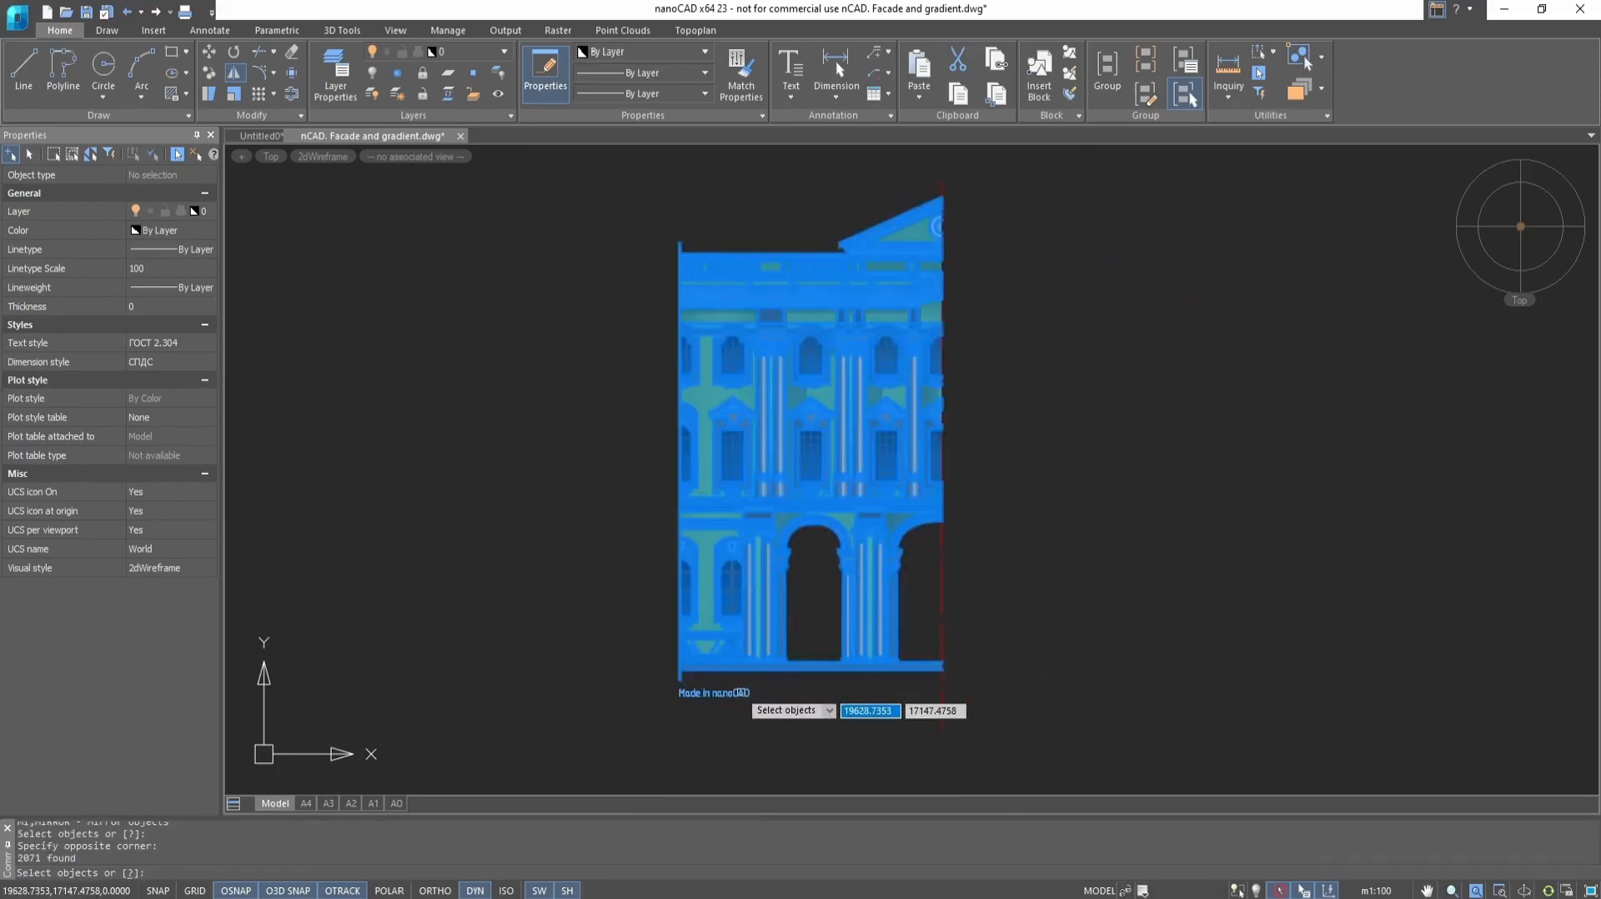
key(Return)
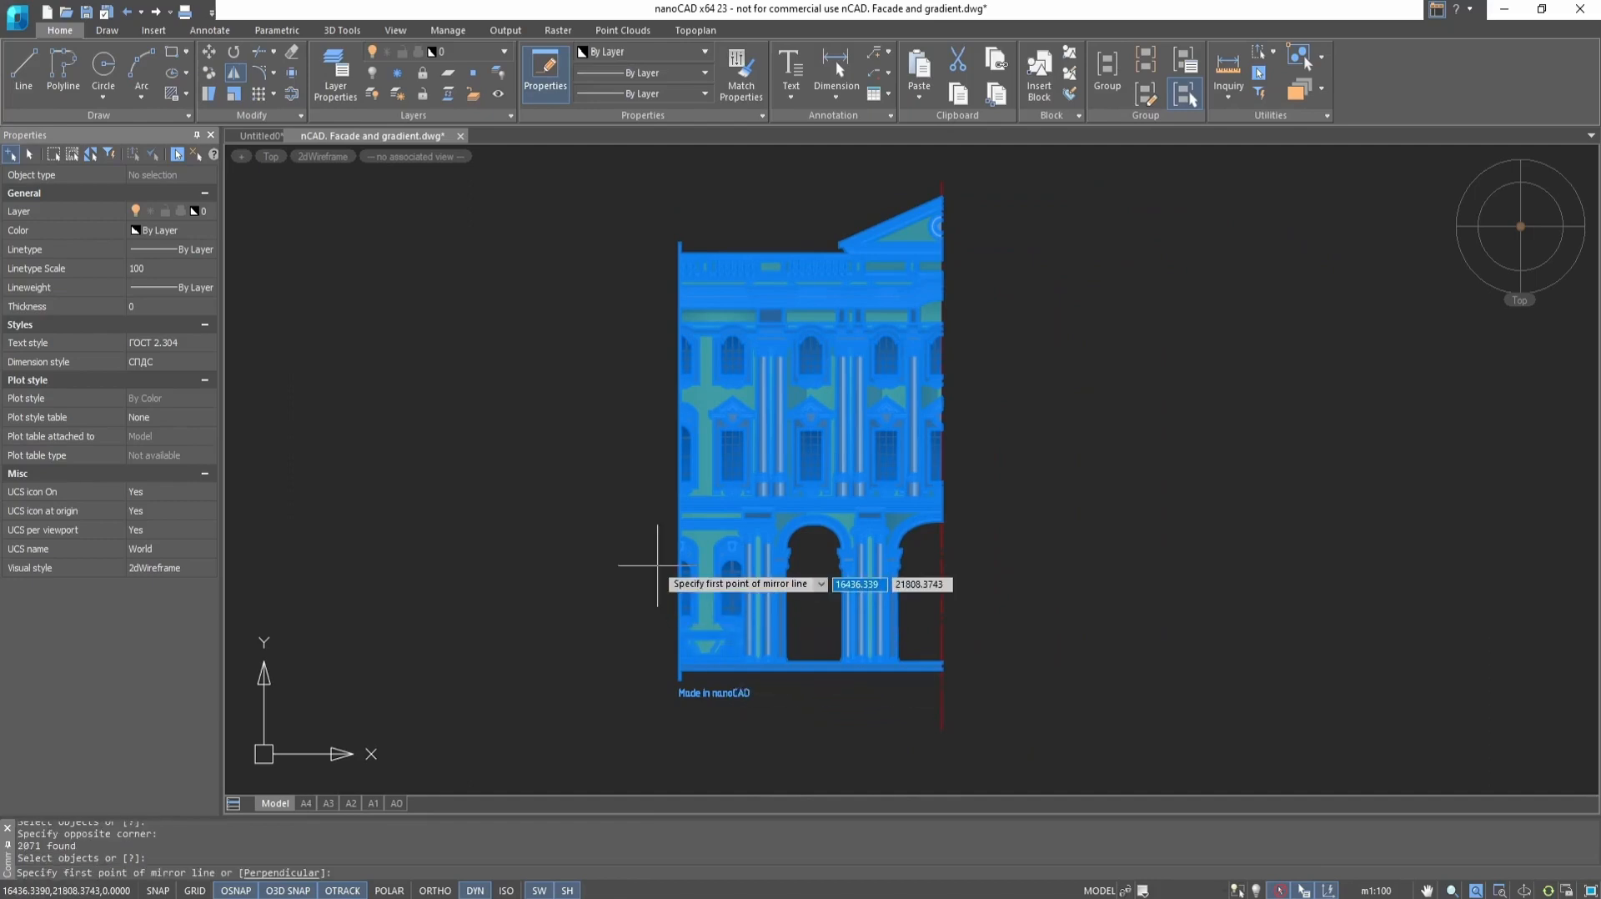
click(941, 731)
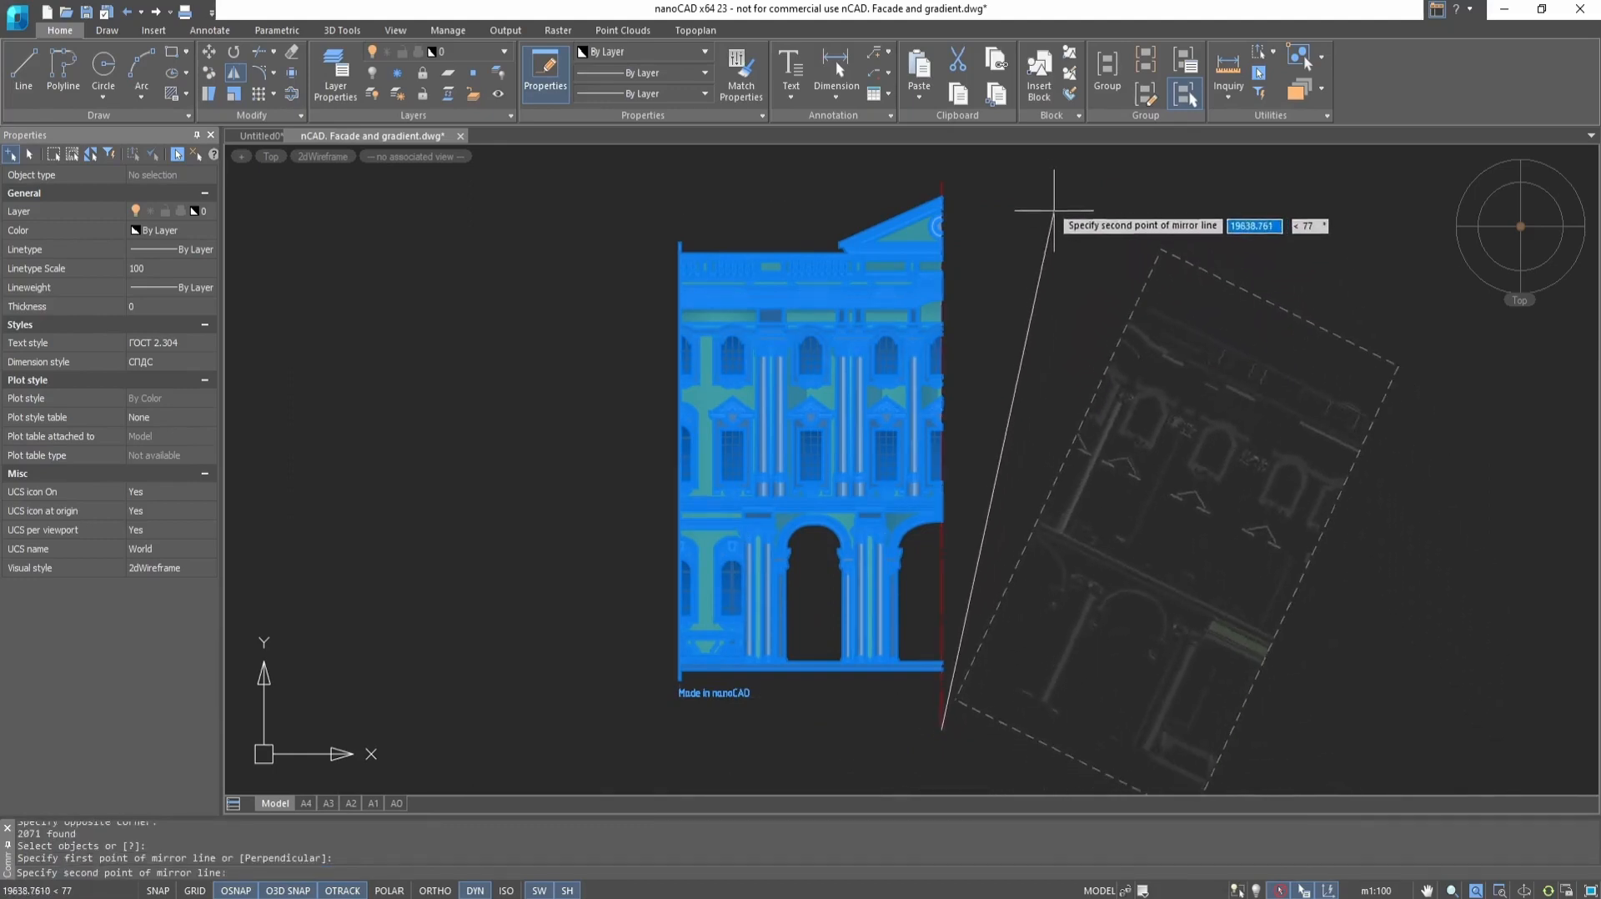
click(942, 180)
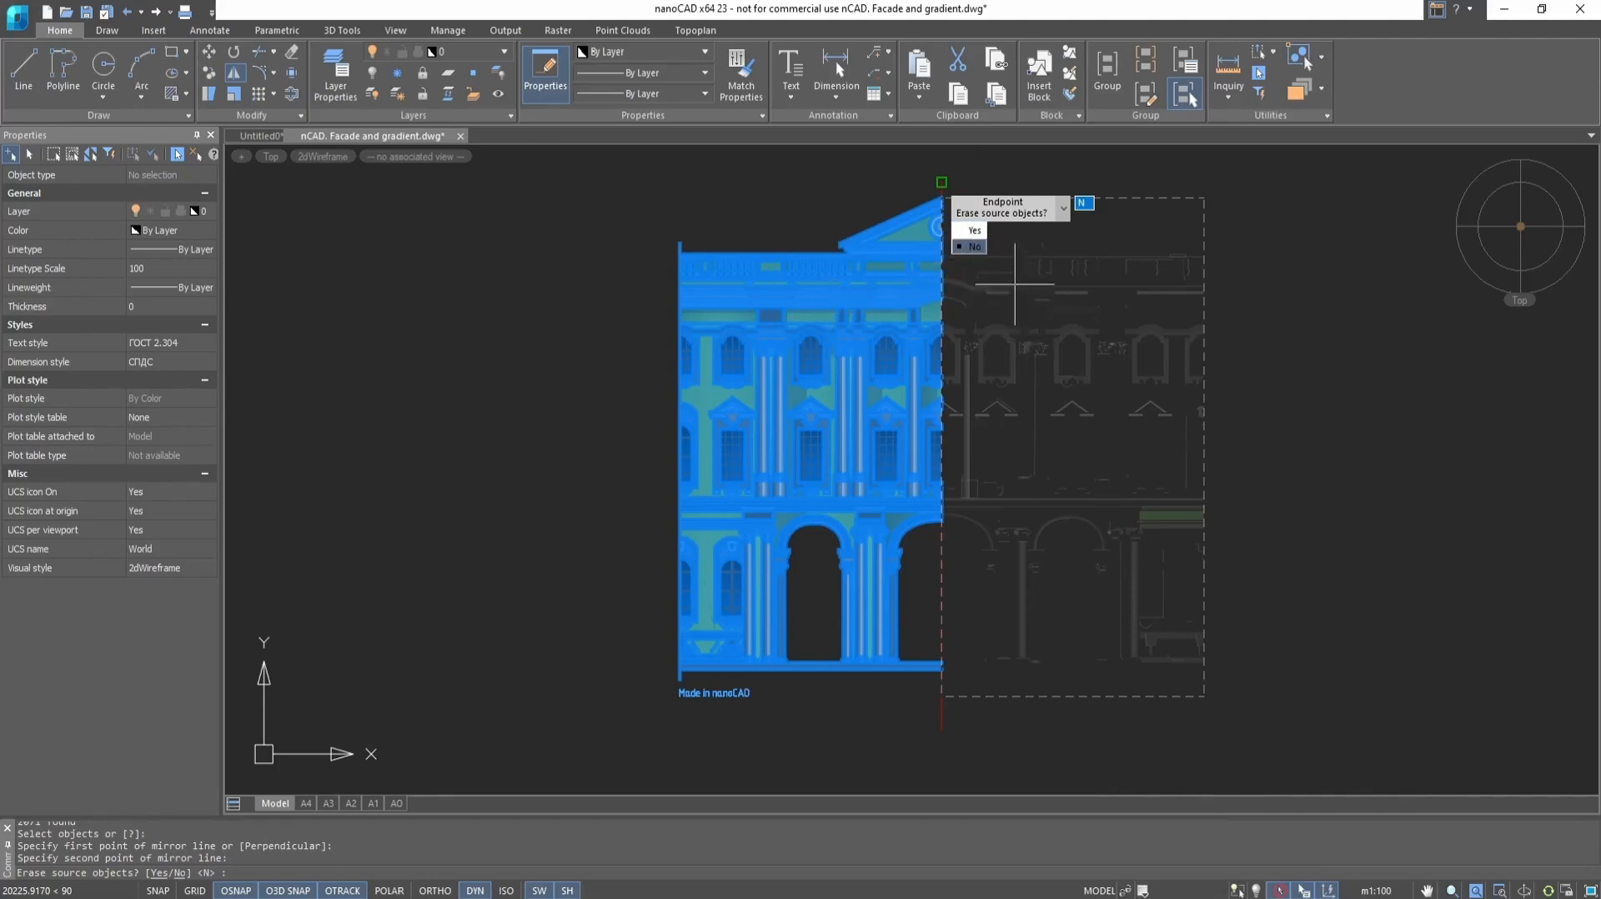
click(974, 246)
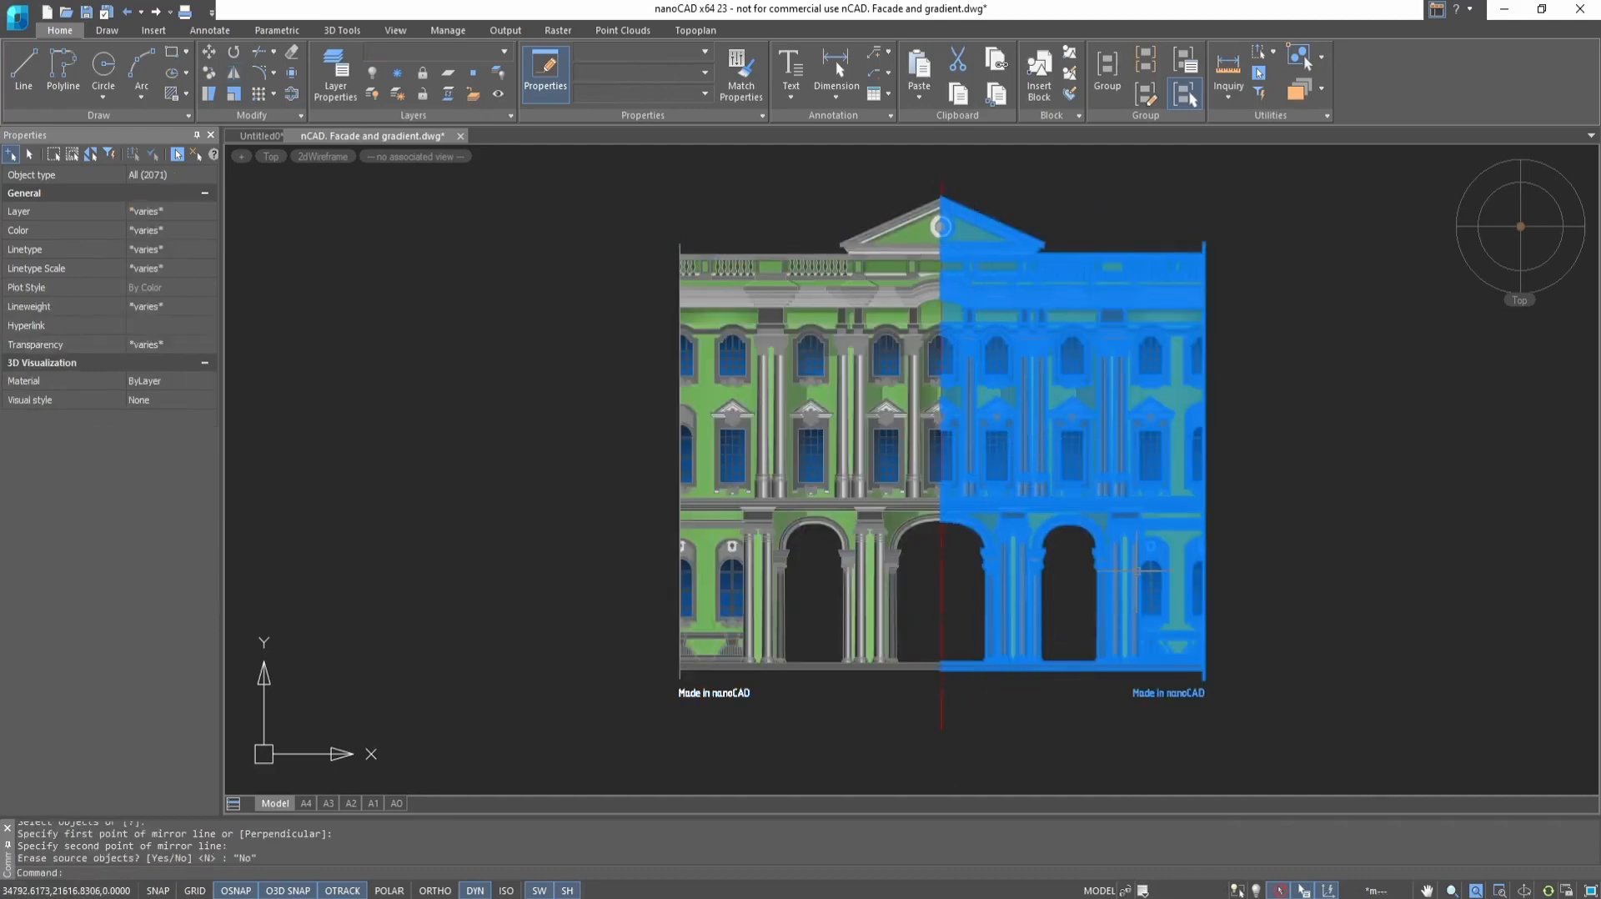
key(Escape)
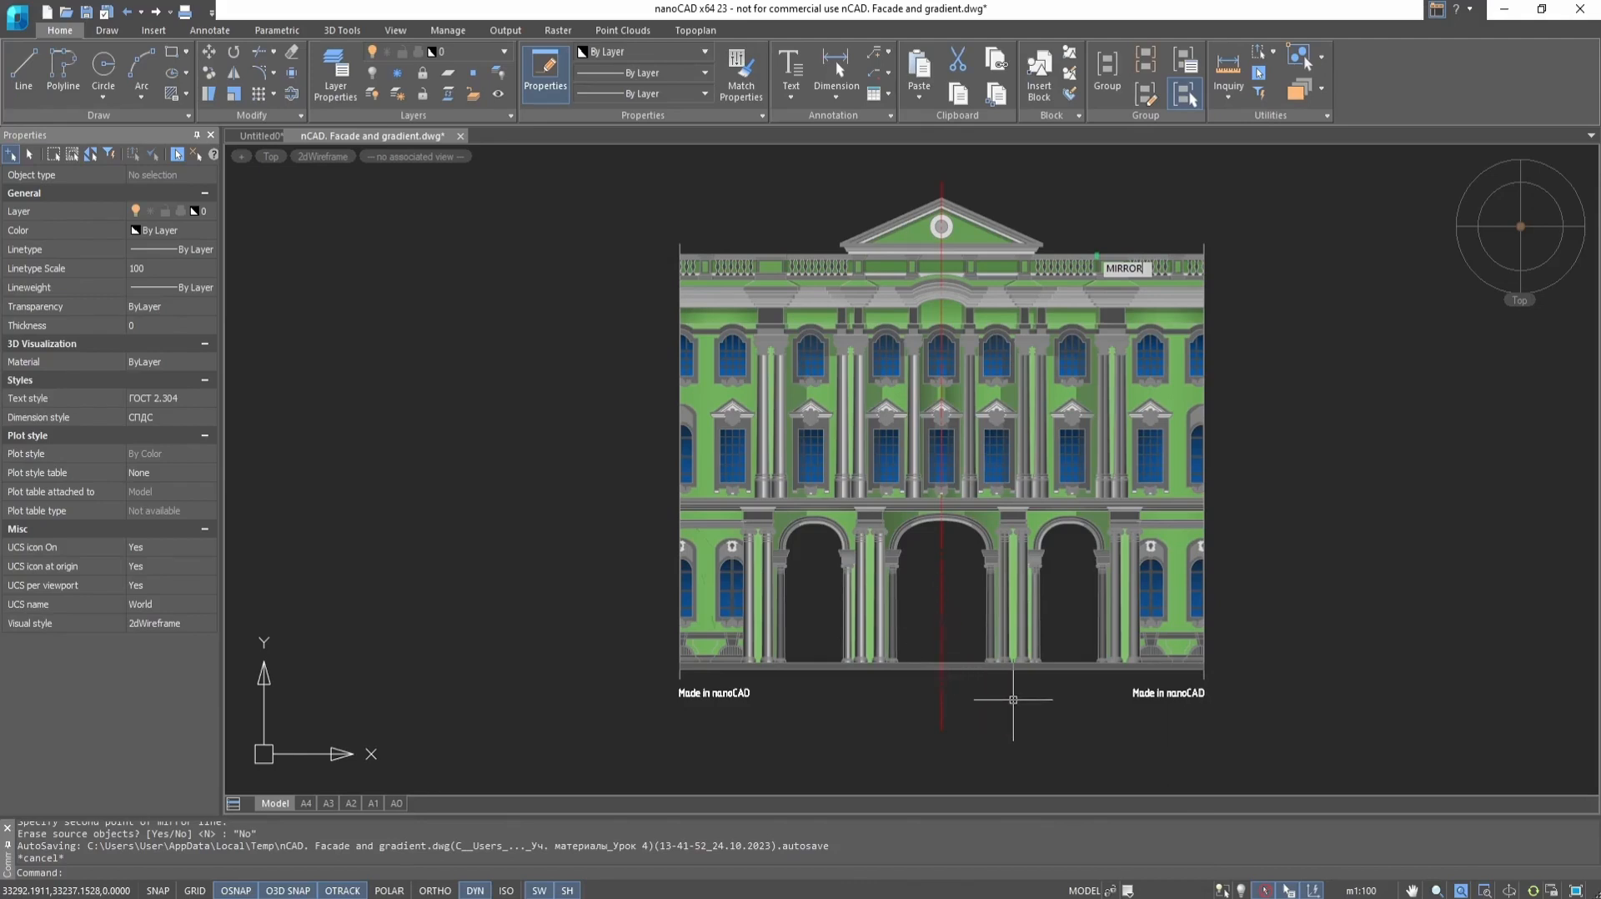
key(ctrl+z)
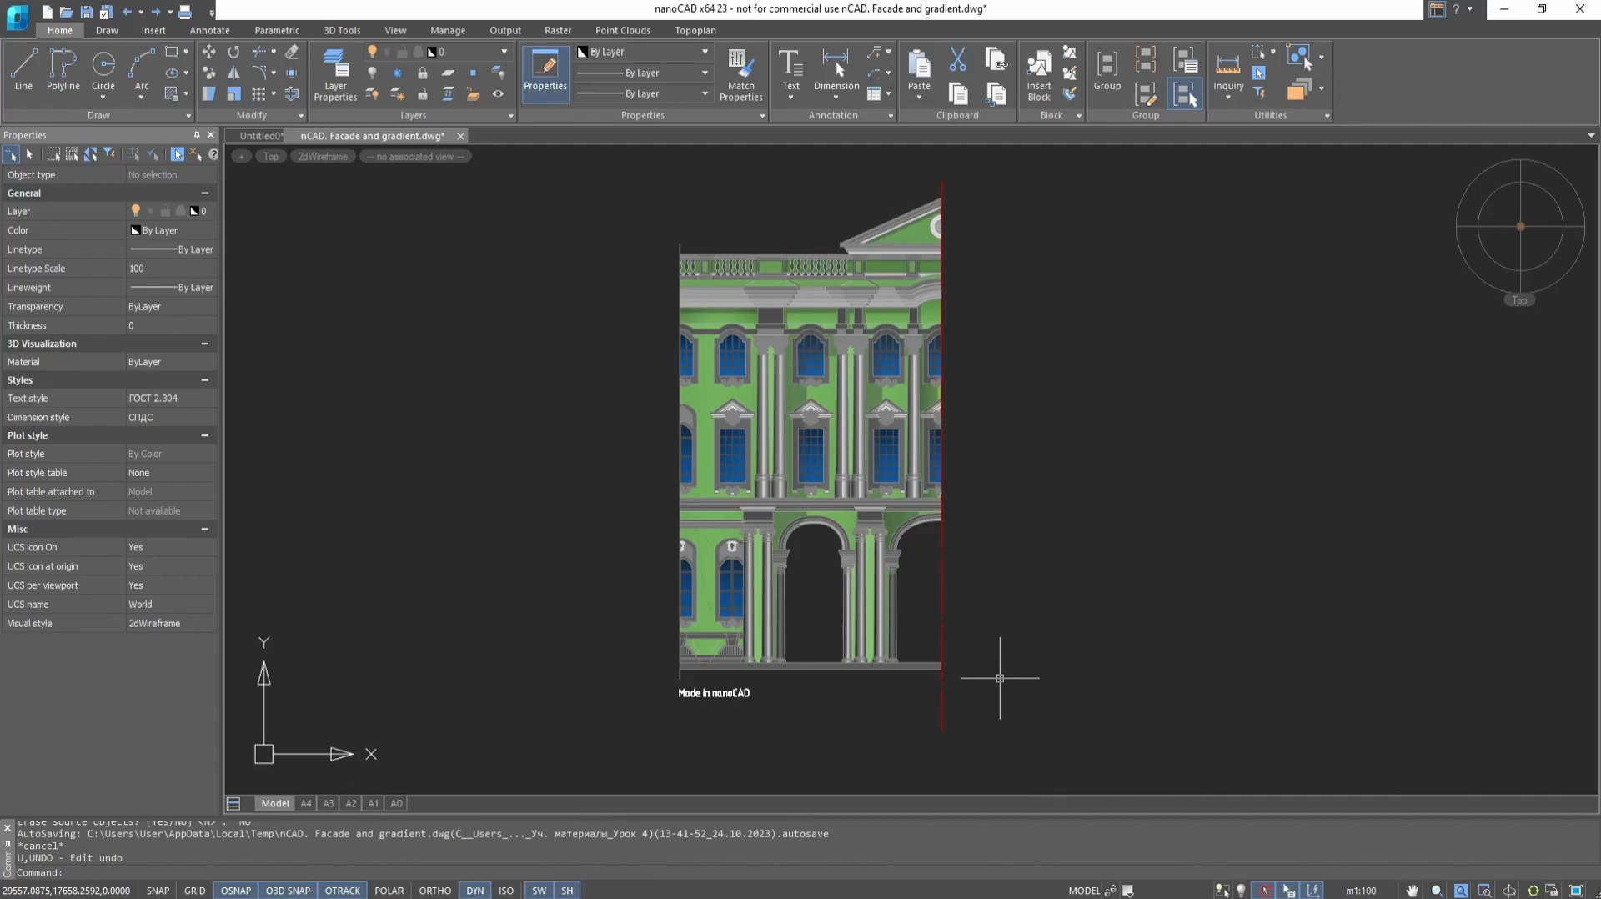
Mirror the half facade with the Perpendicular option, from its lower-right corner to a level point just right of it, keeping the source objects
click(640, 195)
click(1025, 726)
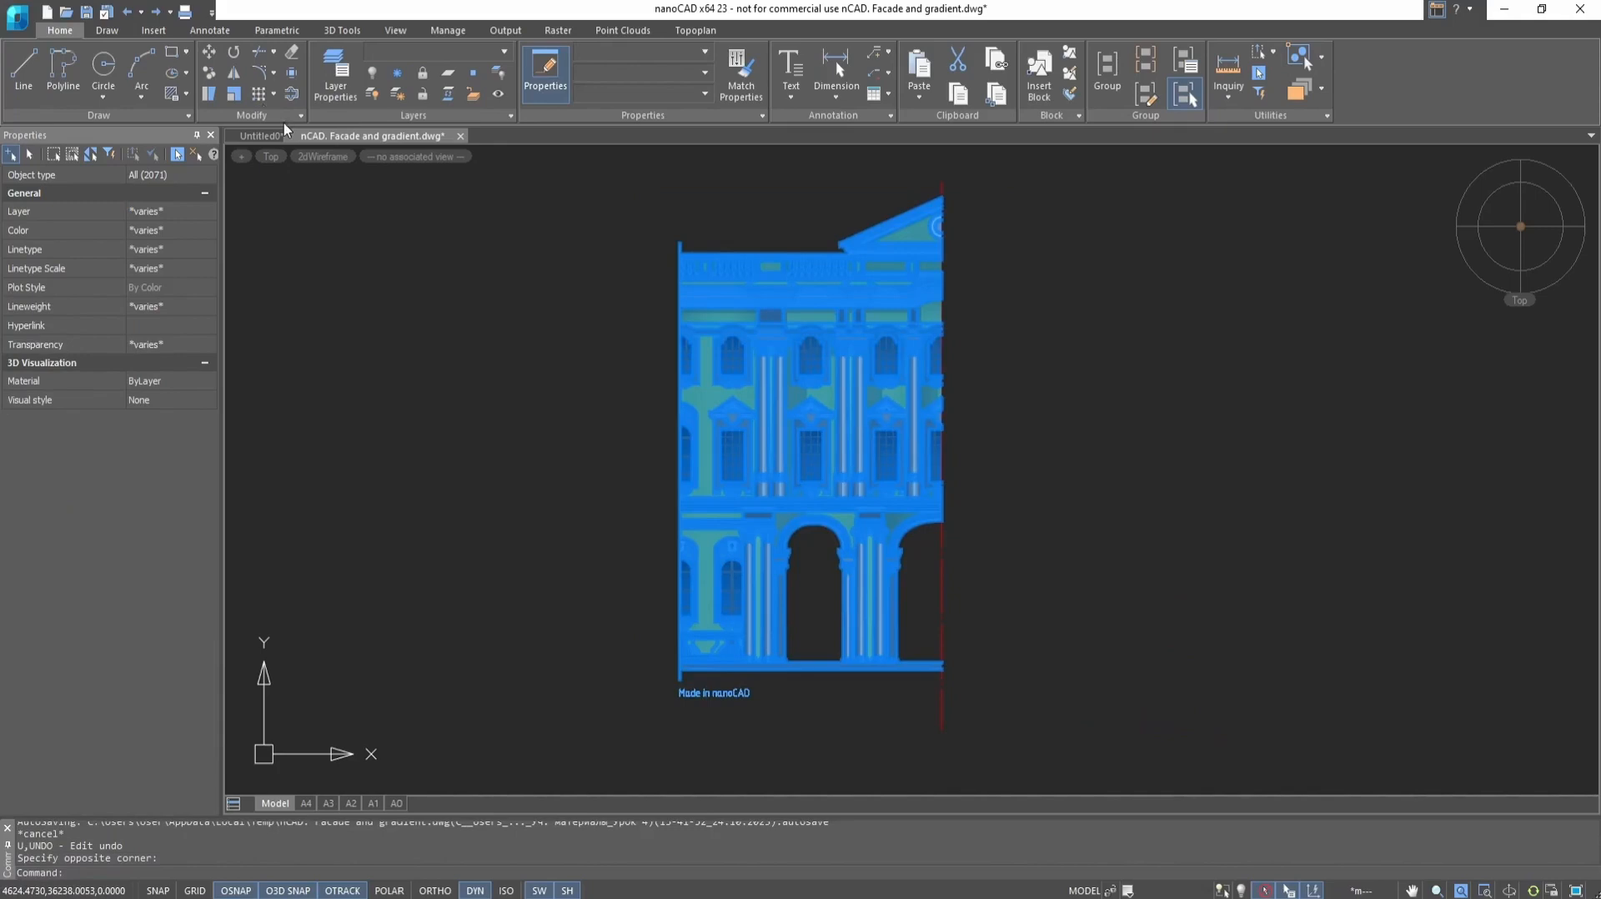
click(237, 75)
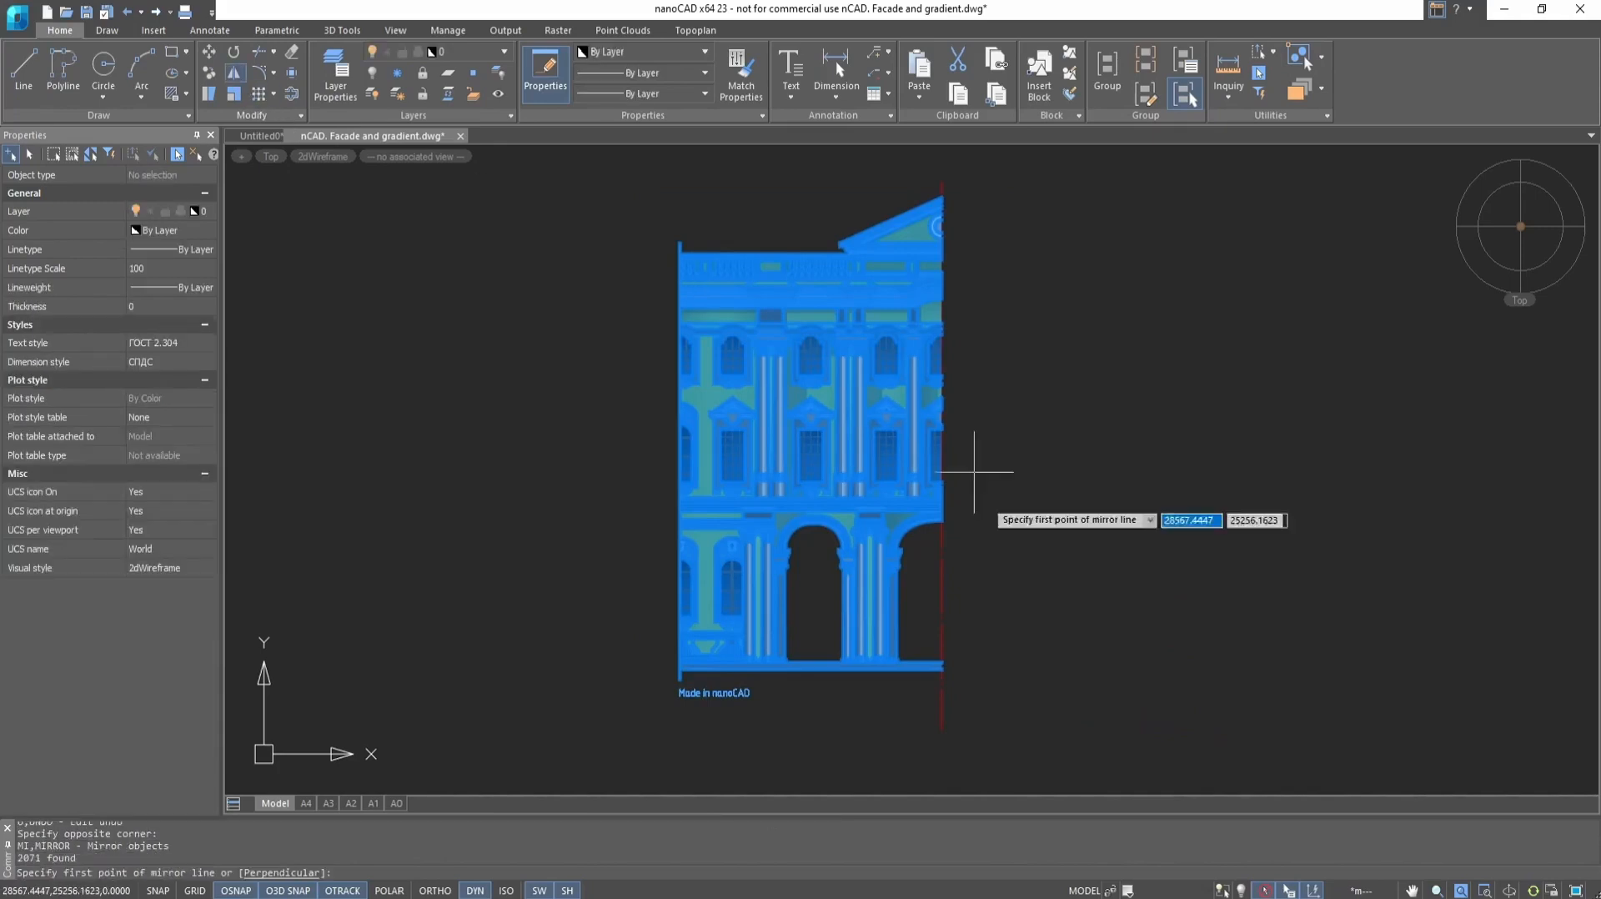
click(294, 872)
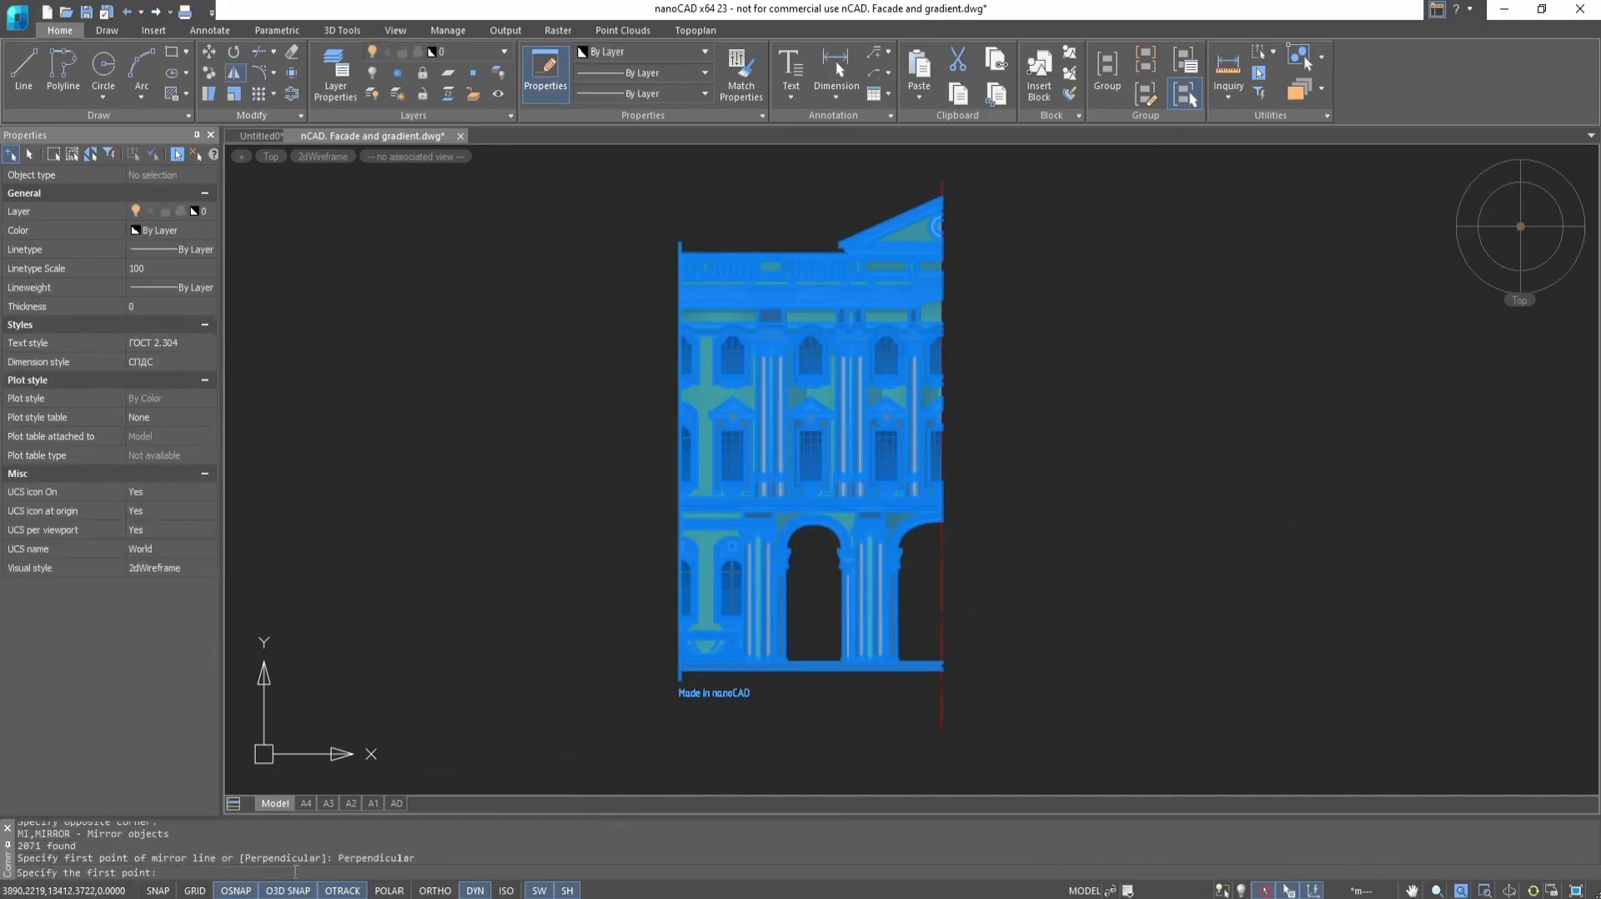
click(941, 668)
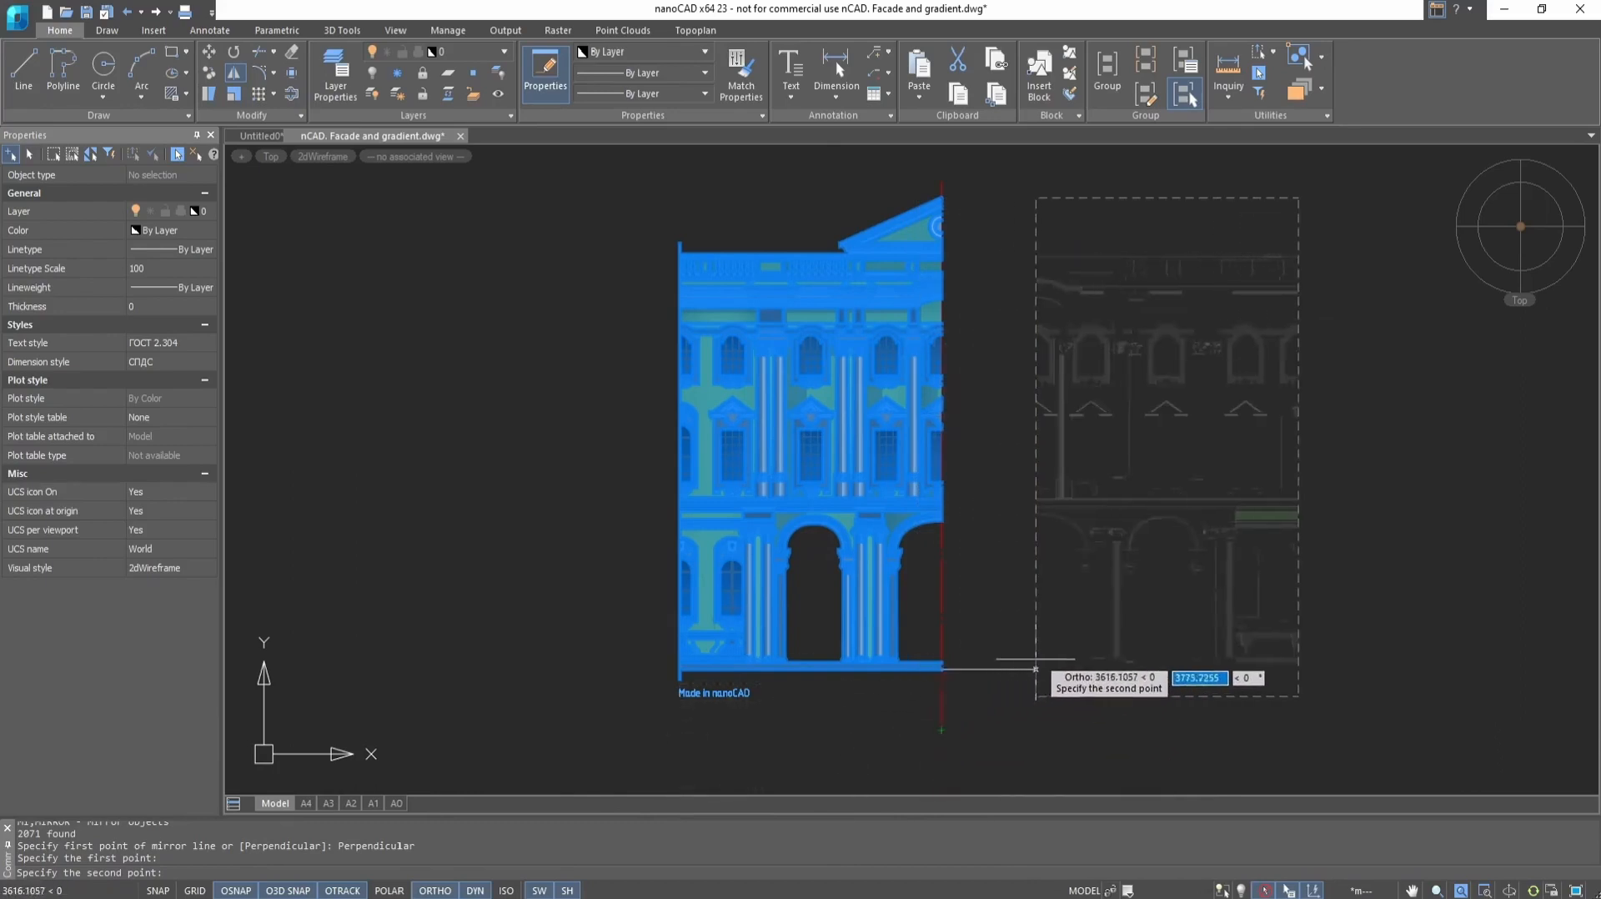
click(1079, 668)
key(Return)
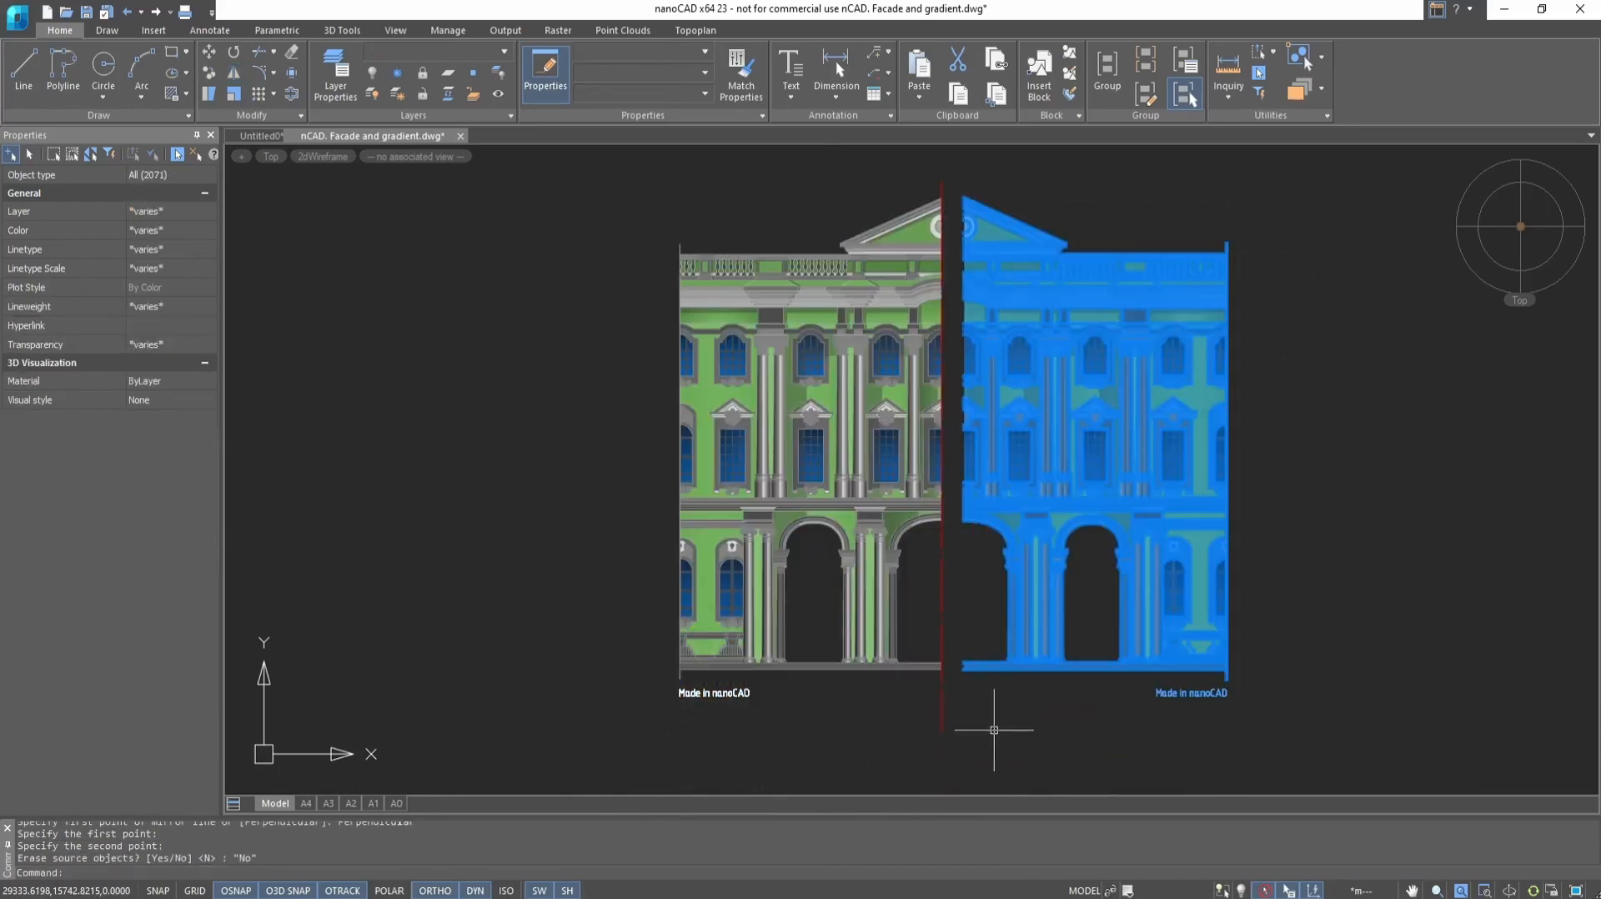
key(Escape)
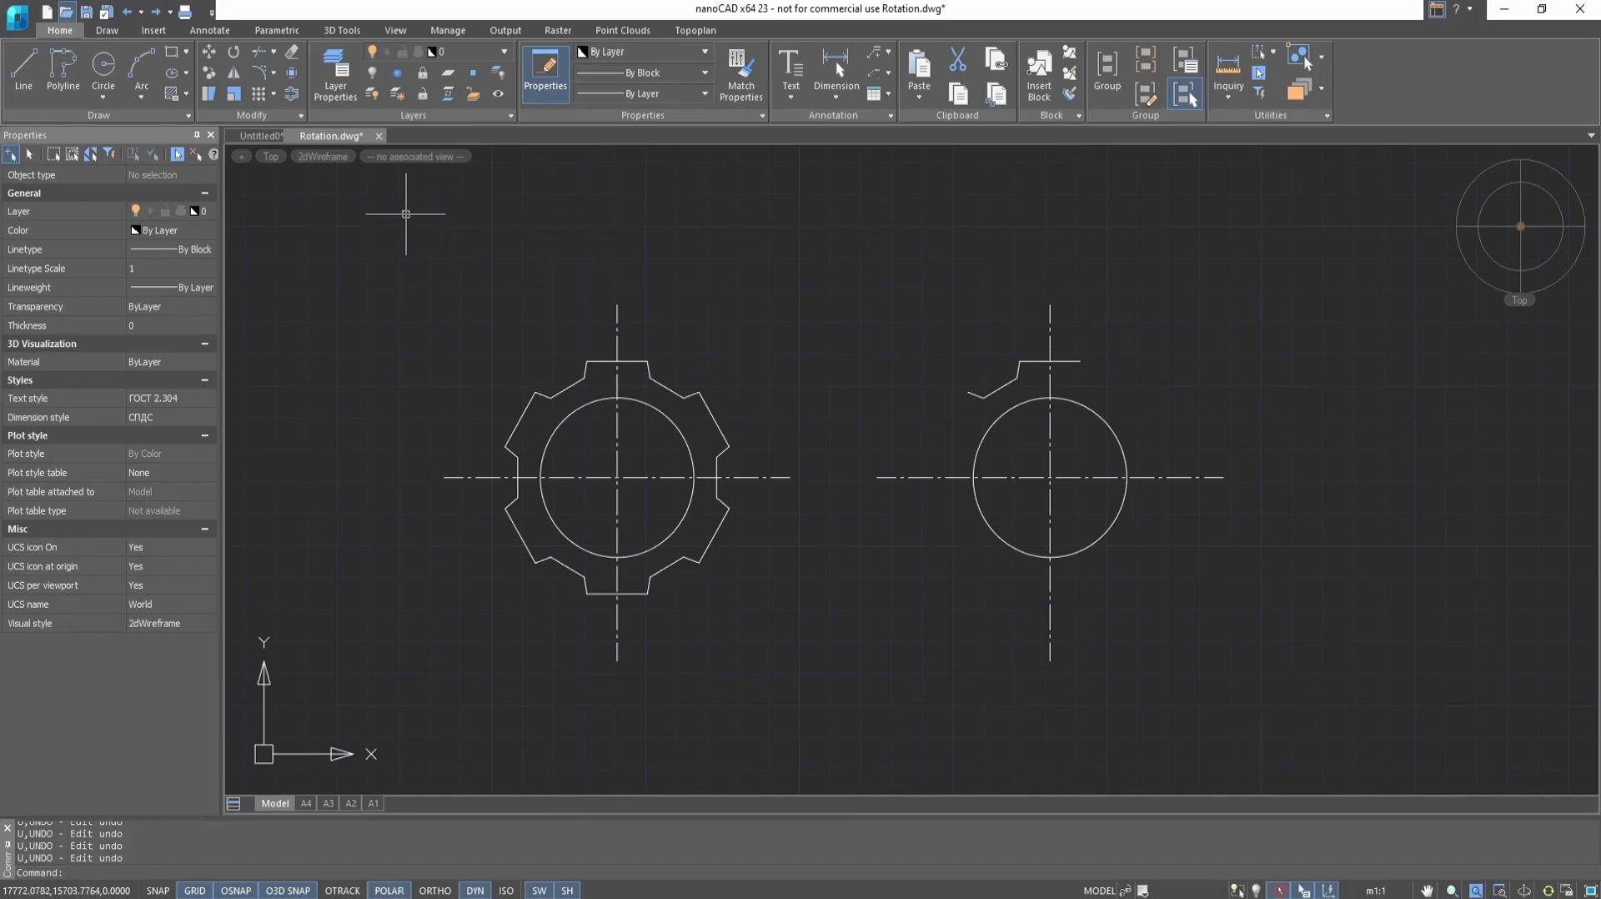
Rotate a copy of the tooth profile by 60° counterclockwise about the center of the right-hand circle
click(235, 52)
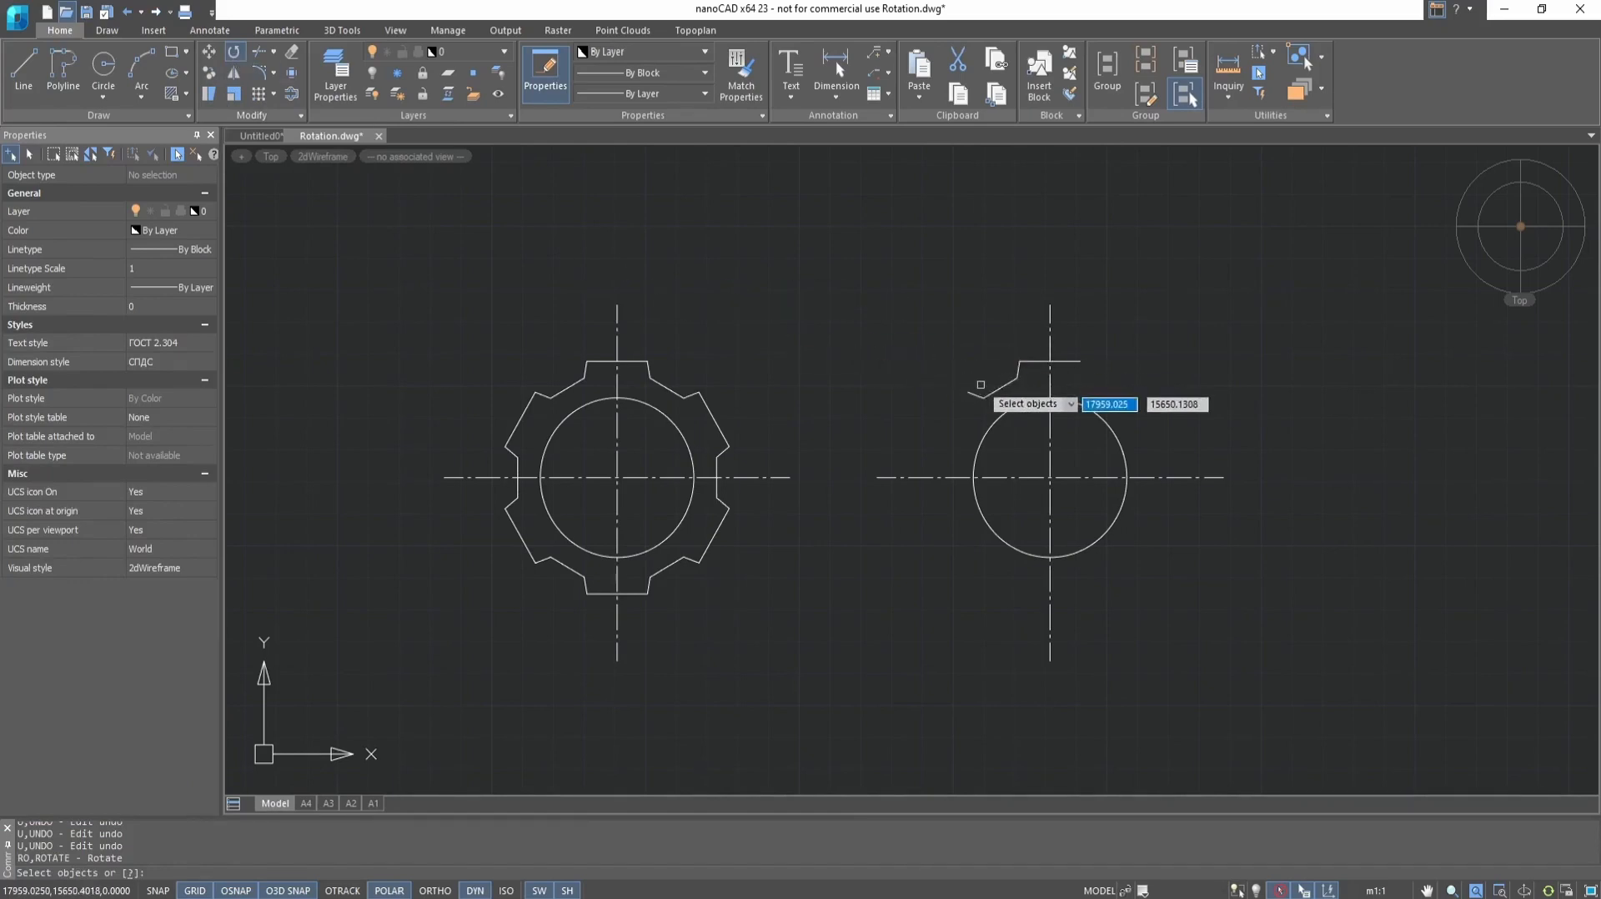
click(990, 393)
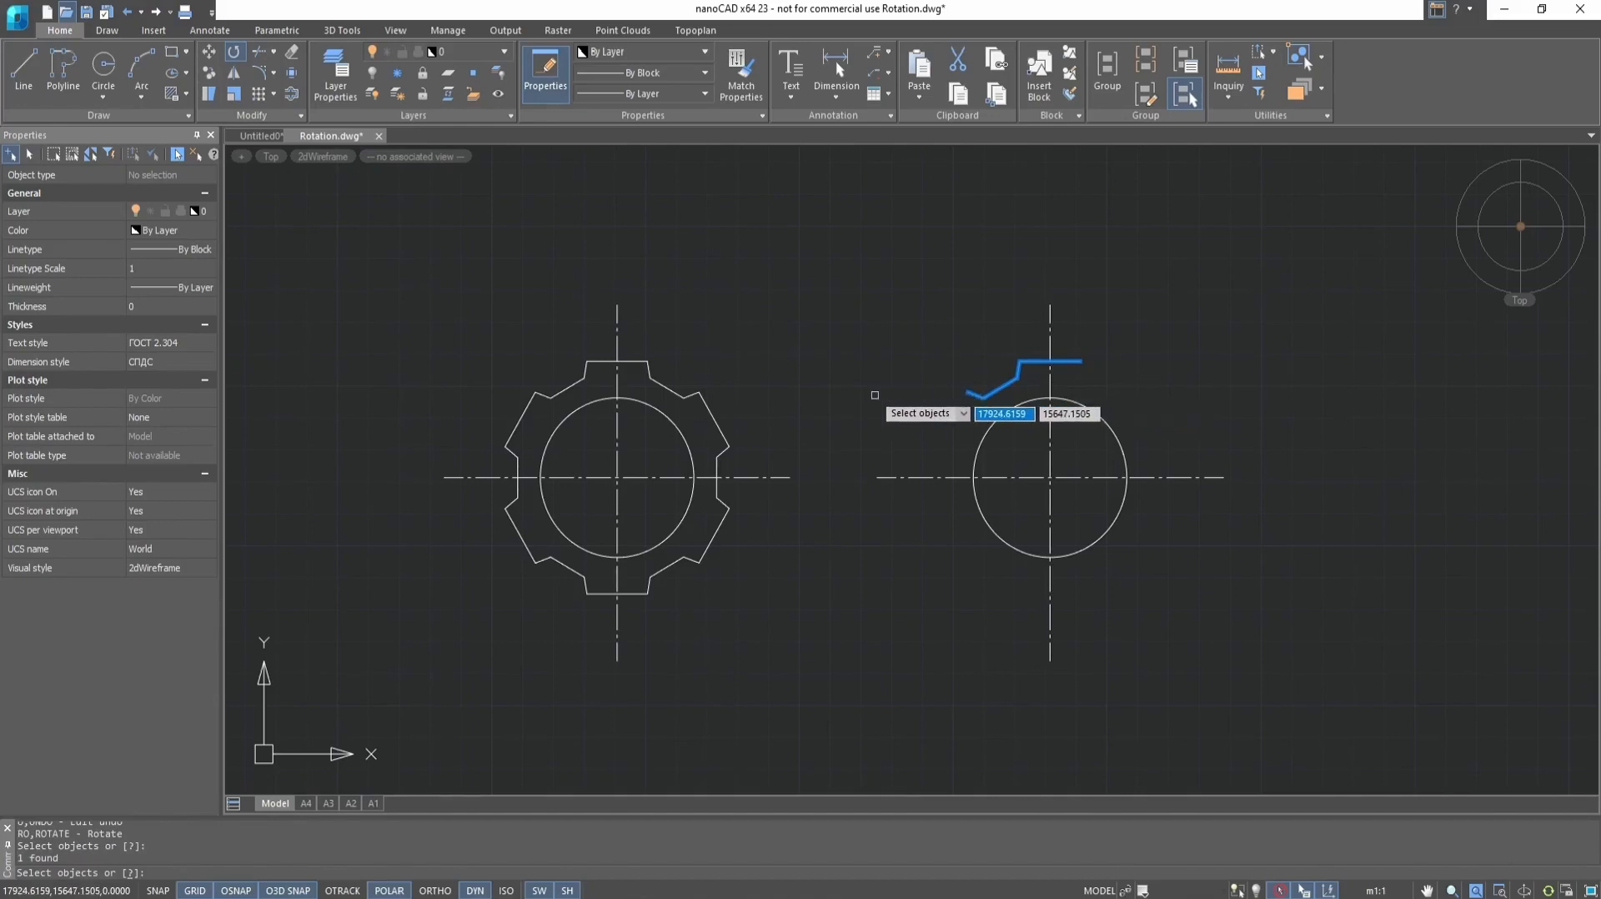
key(Return)
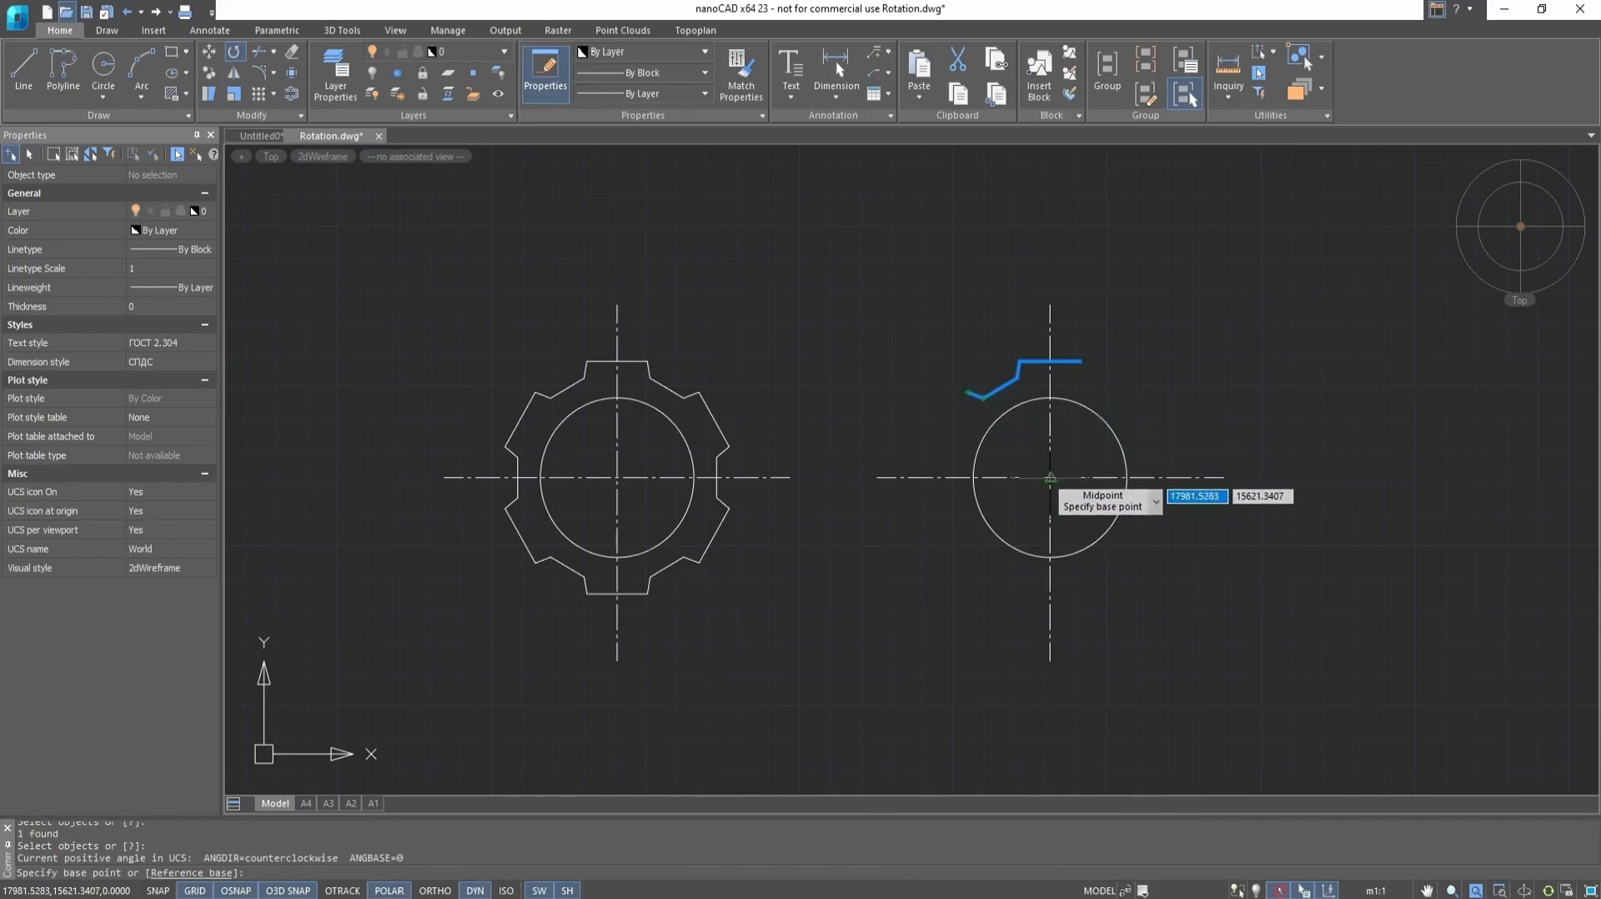
click(1050, 477)
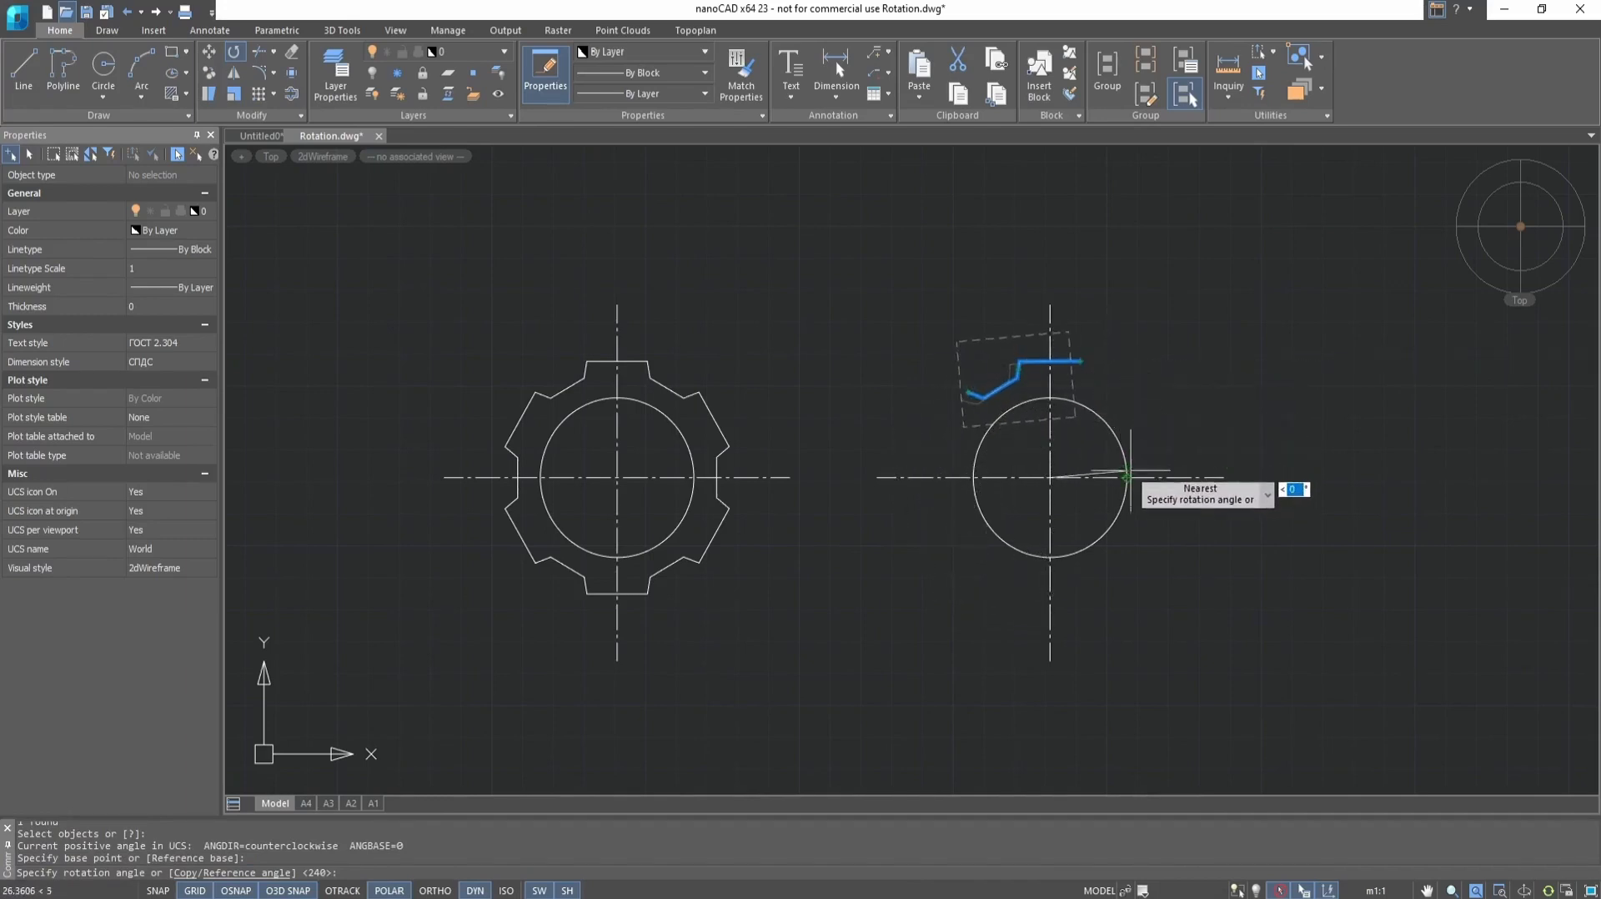
click(185, 872)
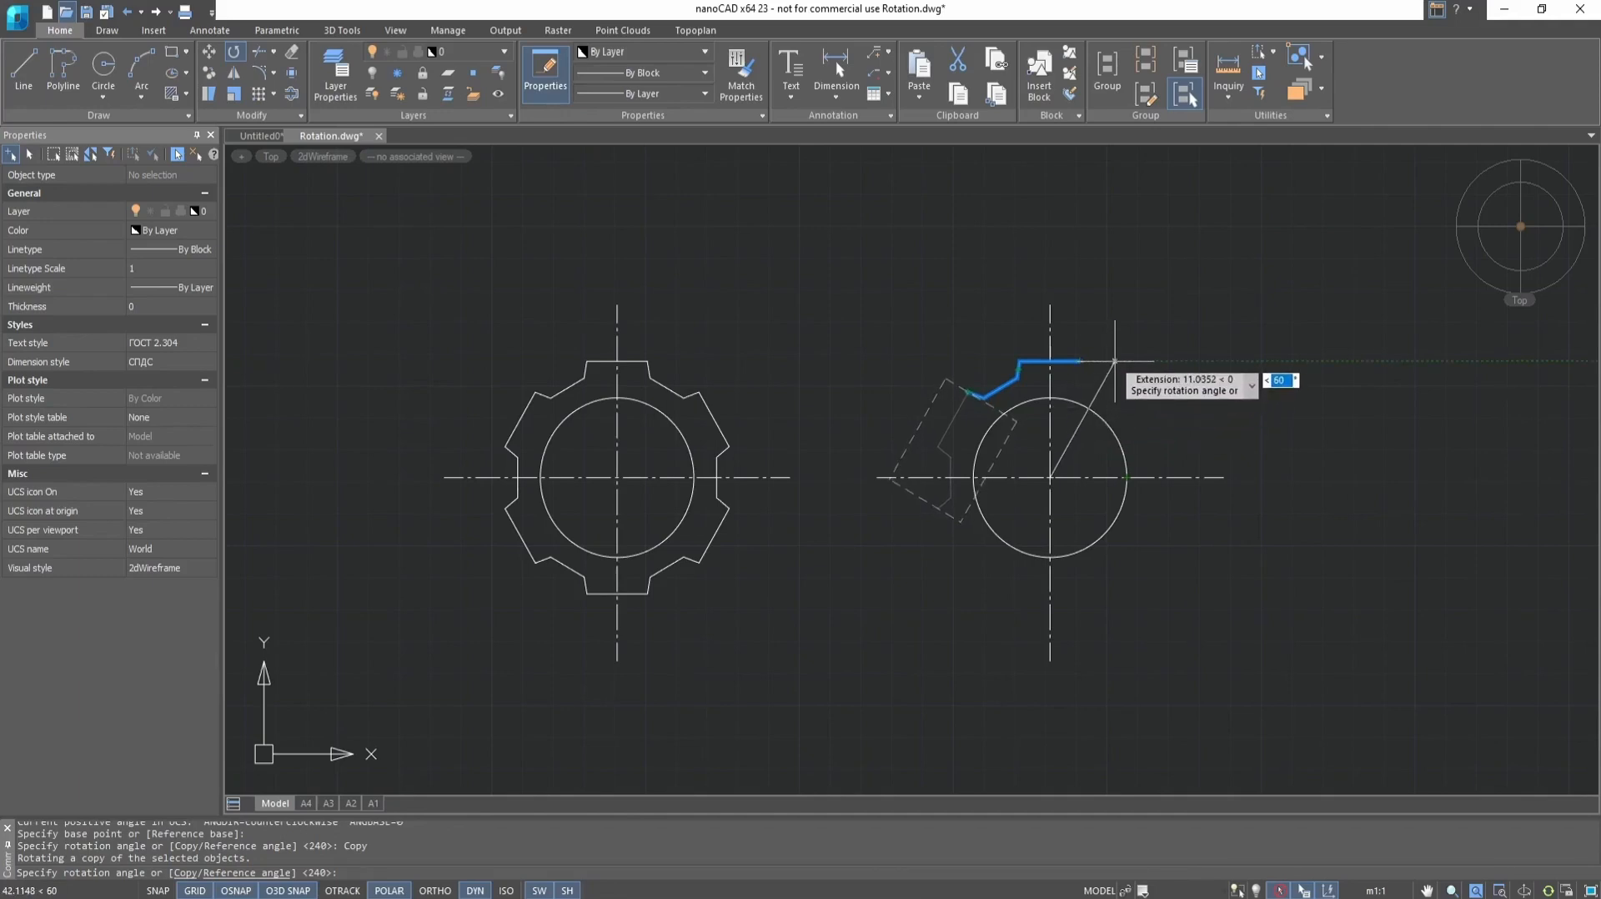
click(1115, 361)
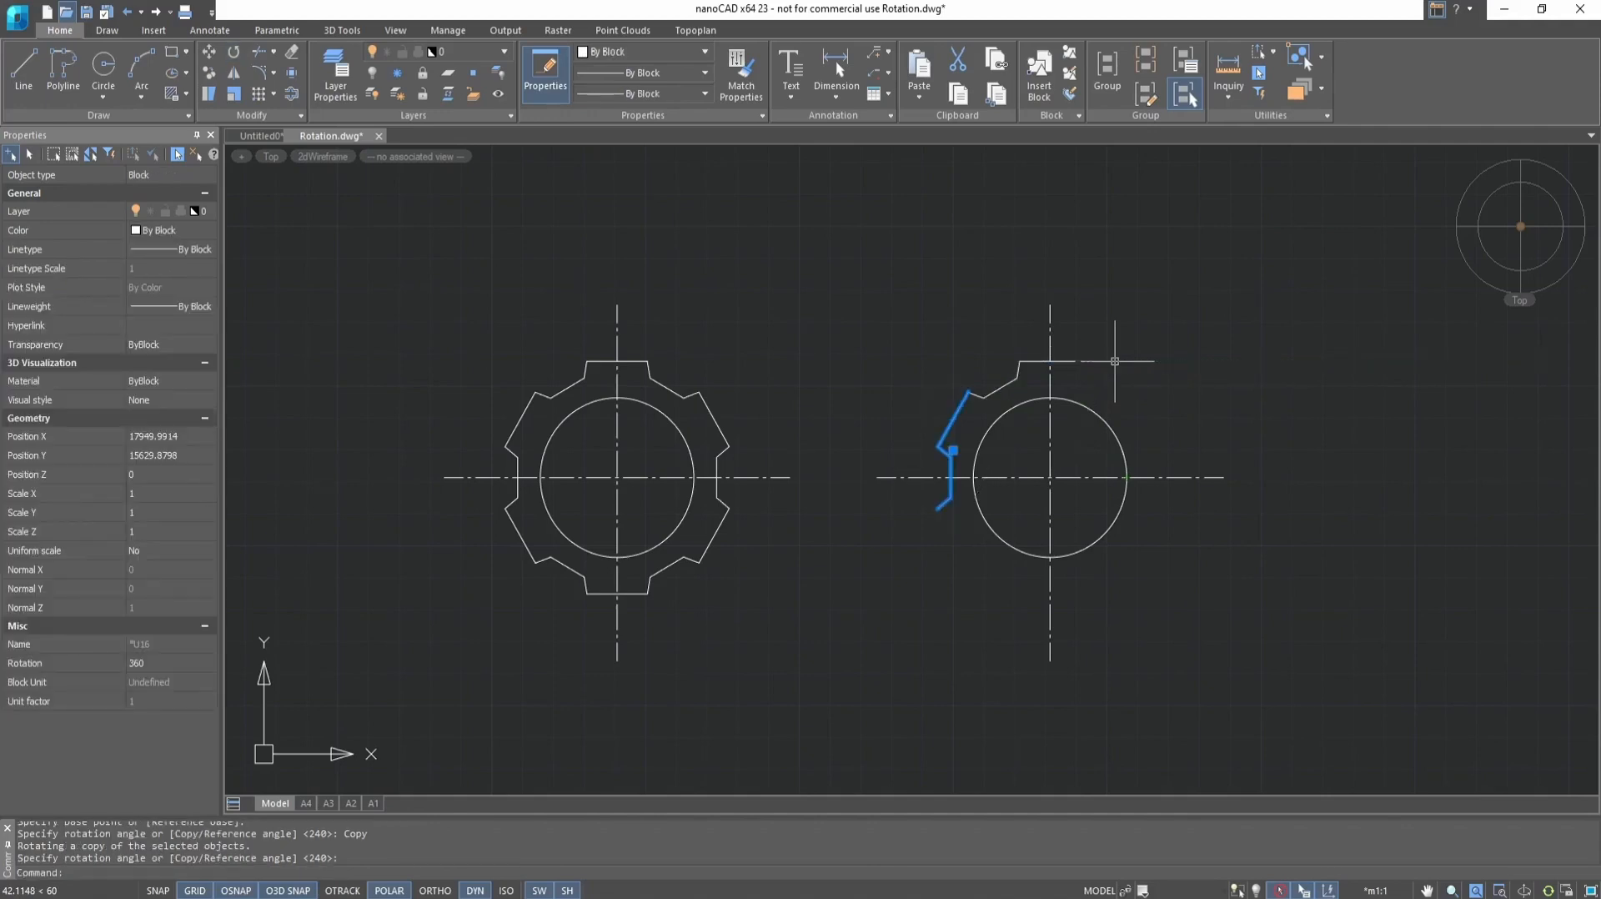
Rotate both tooth profiles with Reference base about the circle's center, from the top profile's right endpoint to the left profile's lower endpoint
click(988, 395)
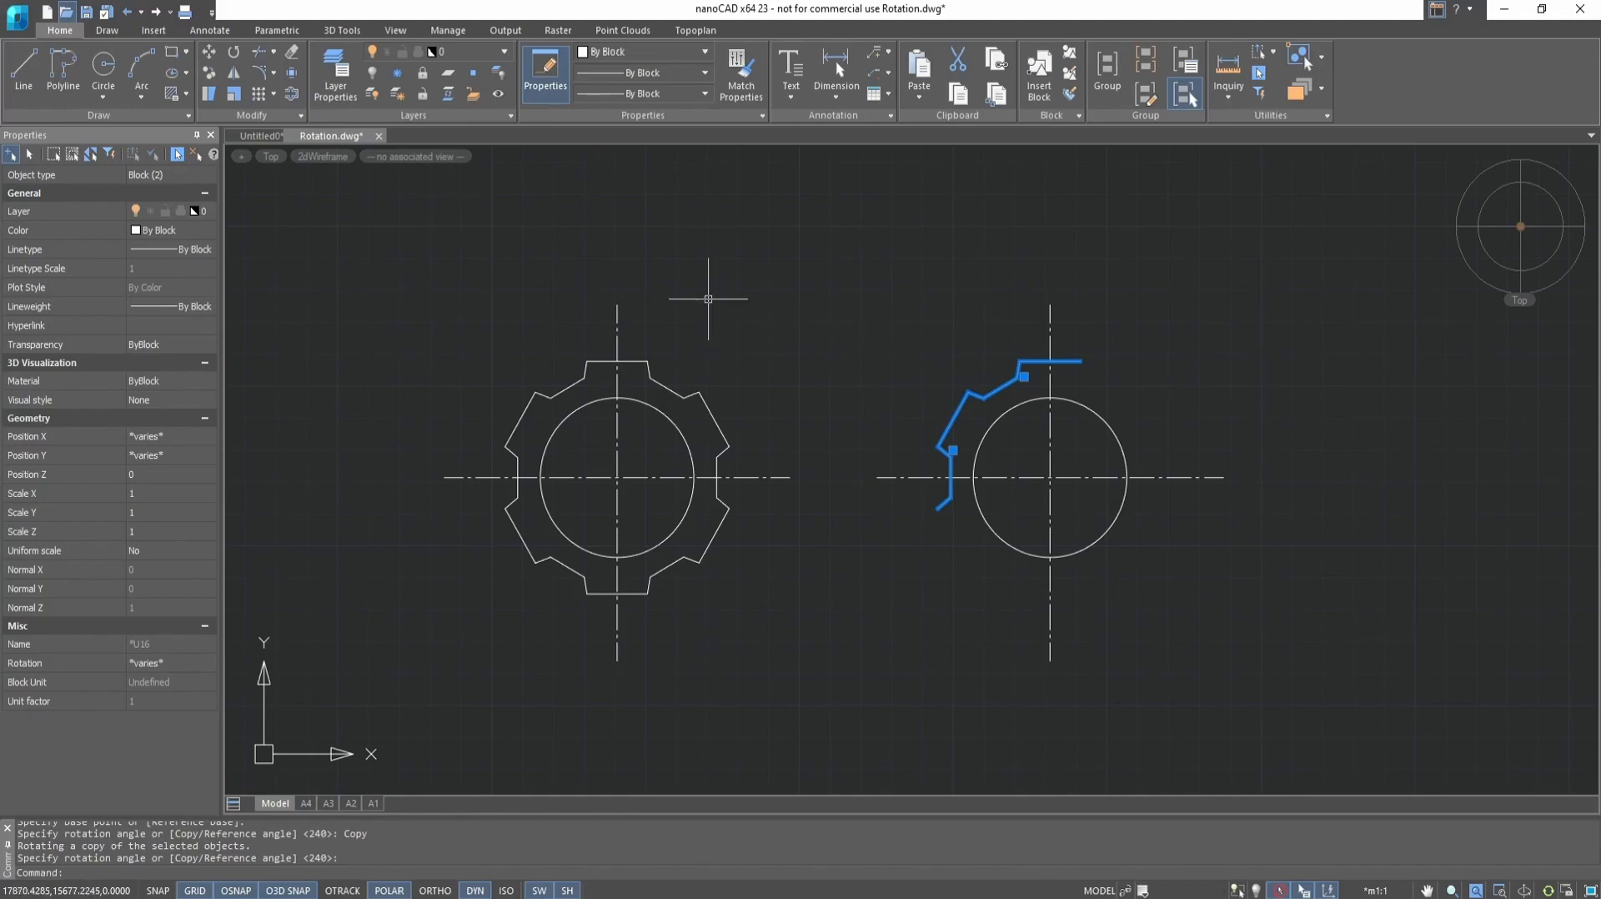
click(235, 55)
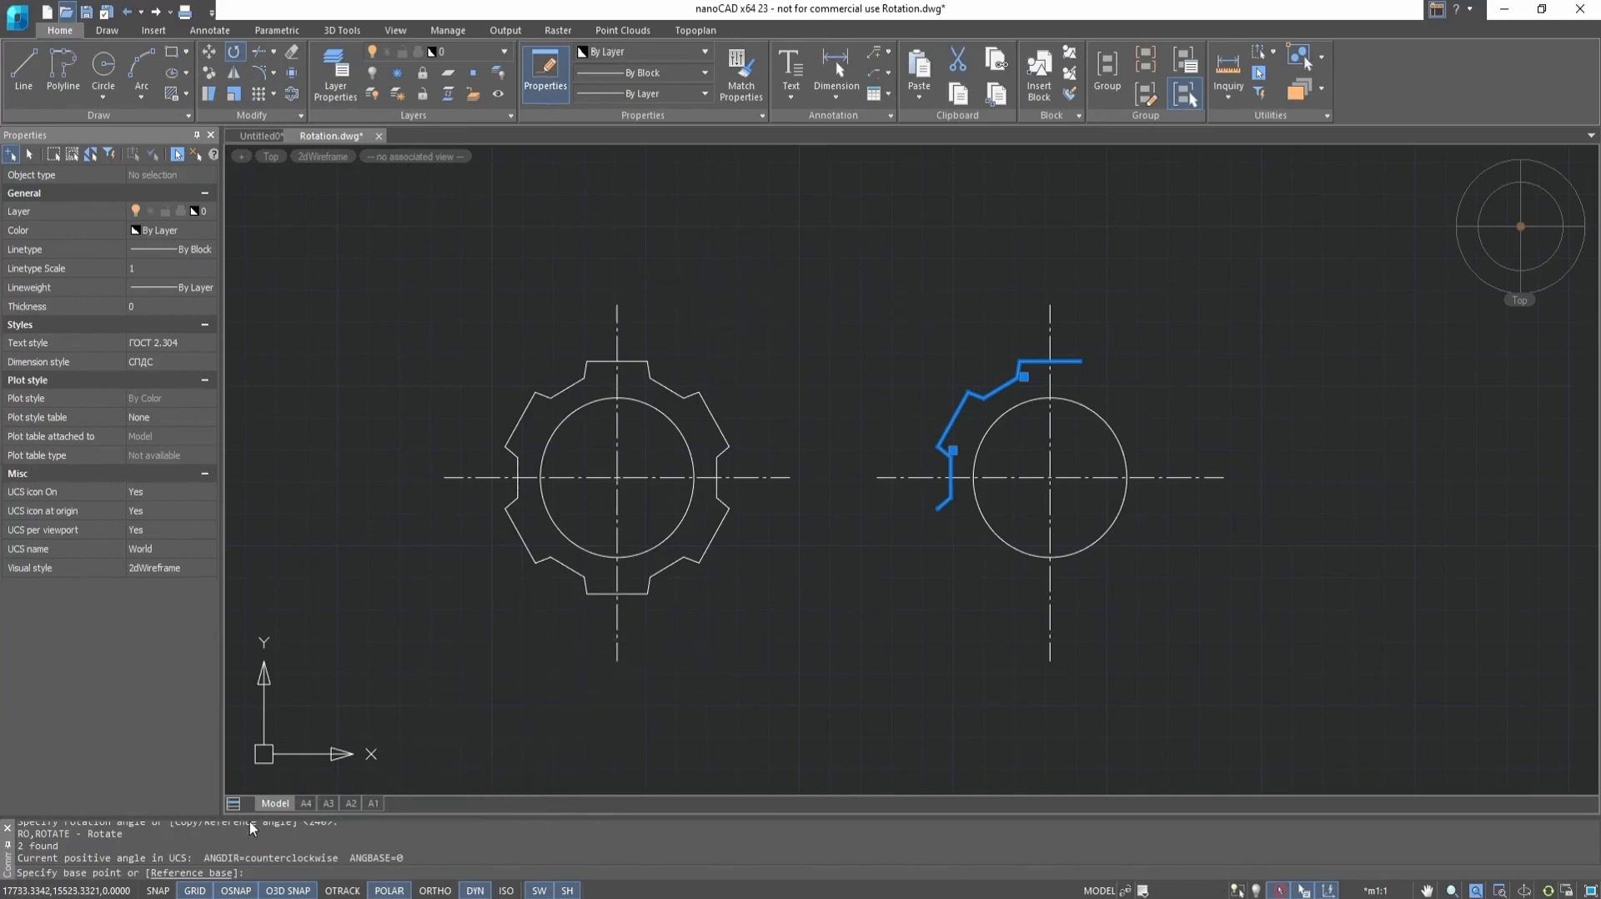
click(200, 874)
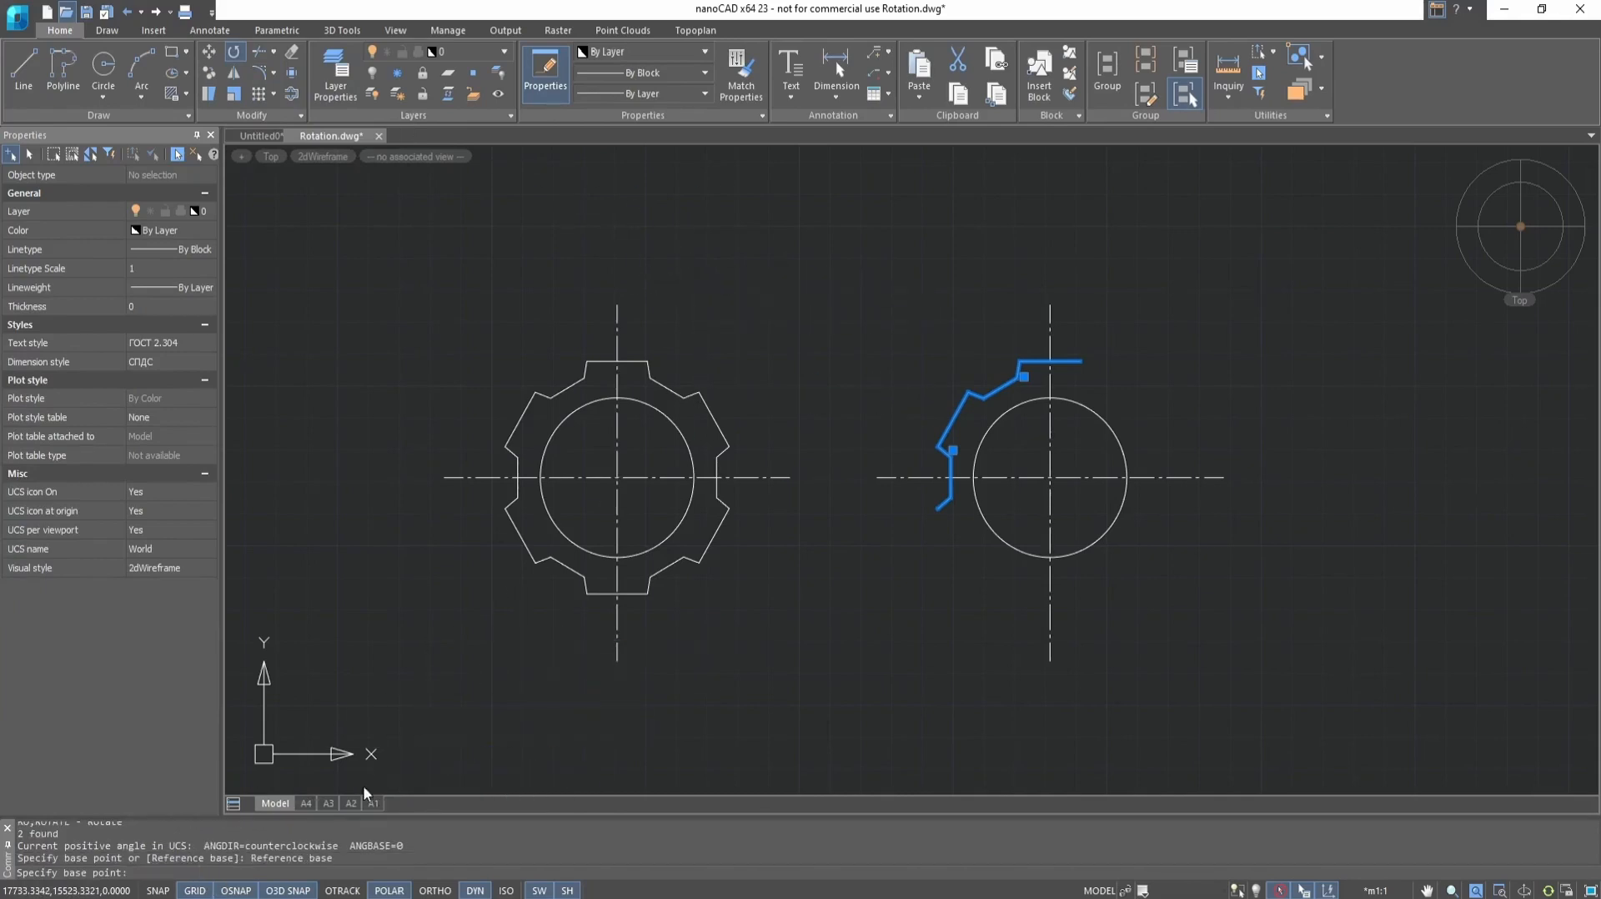
click(1050, 478)
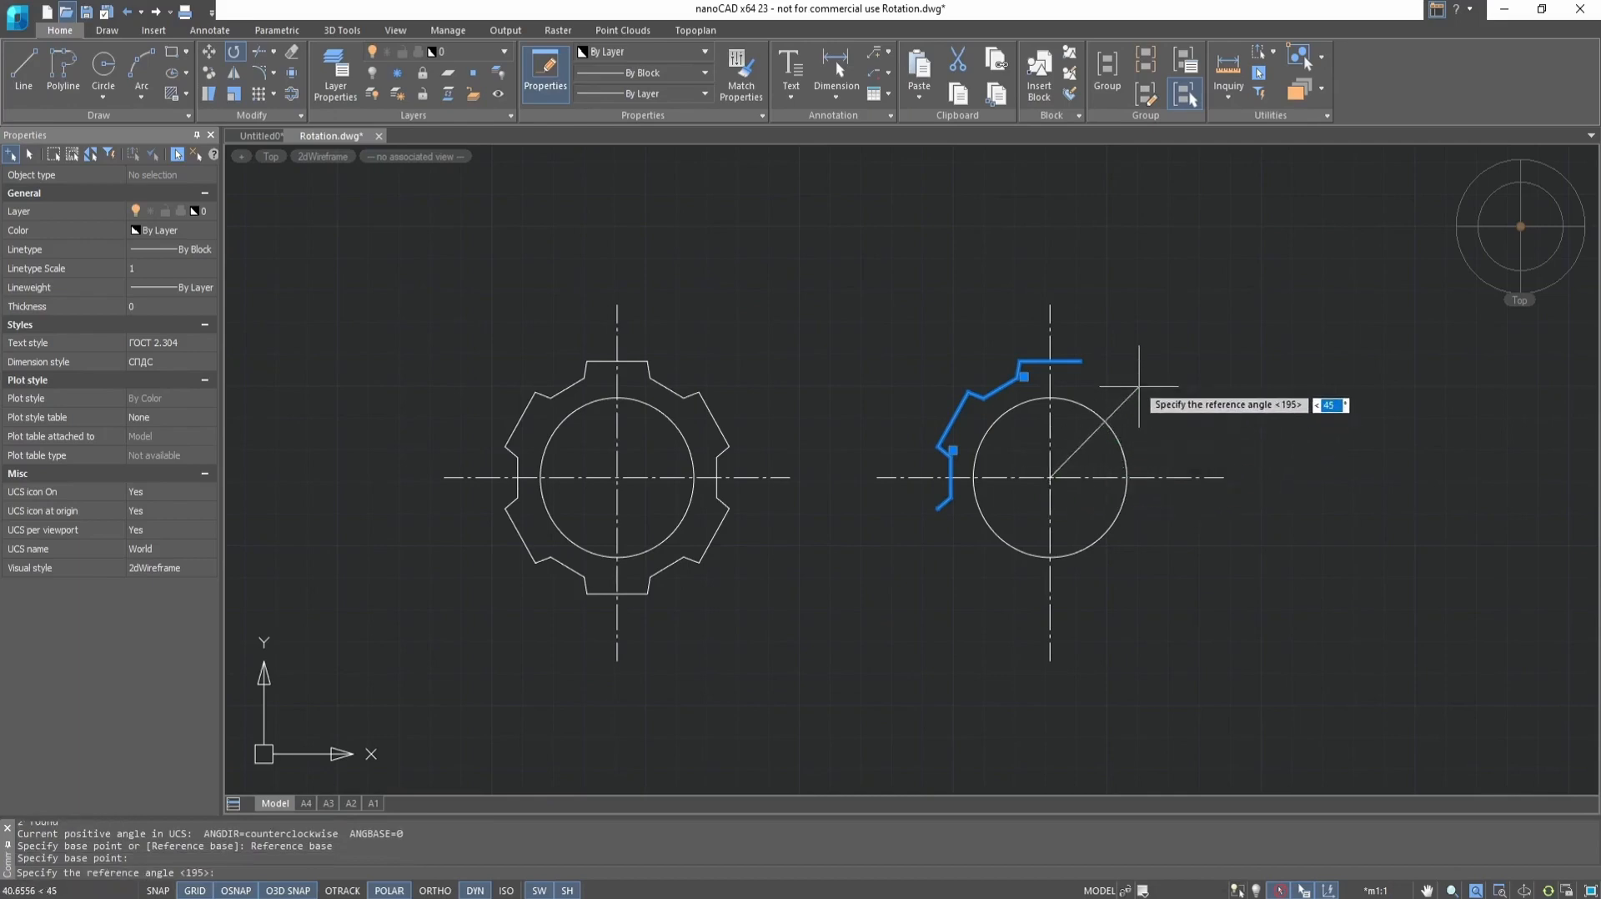
click(1081, 361)
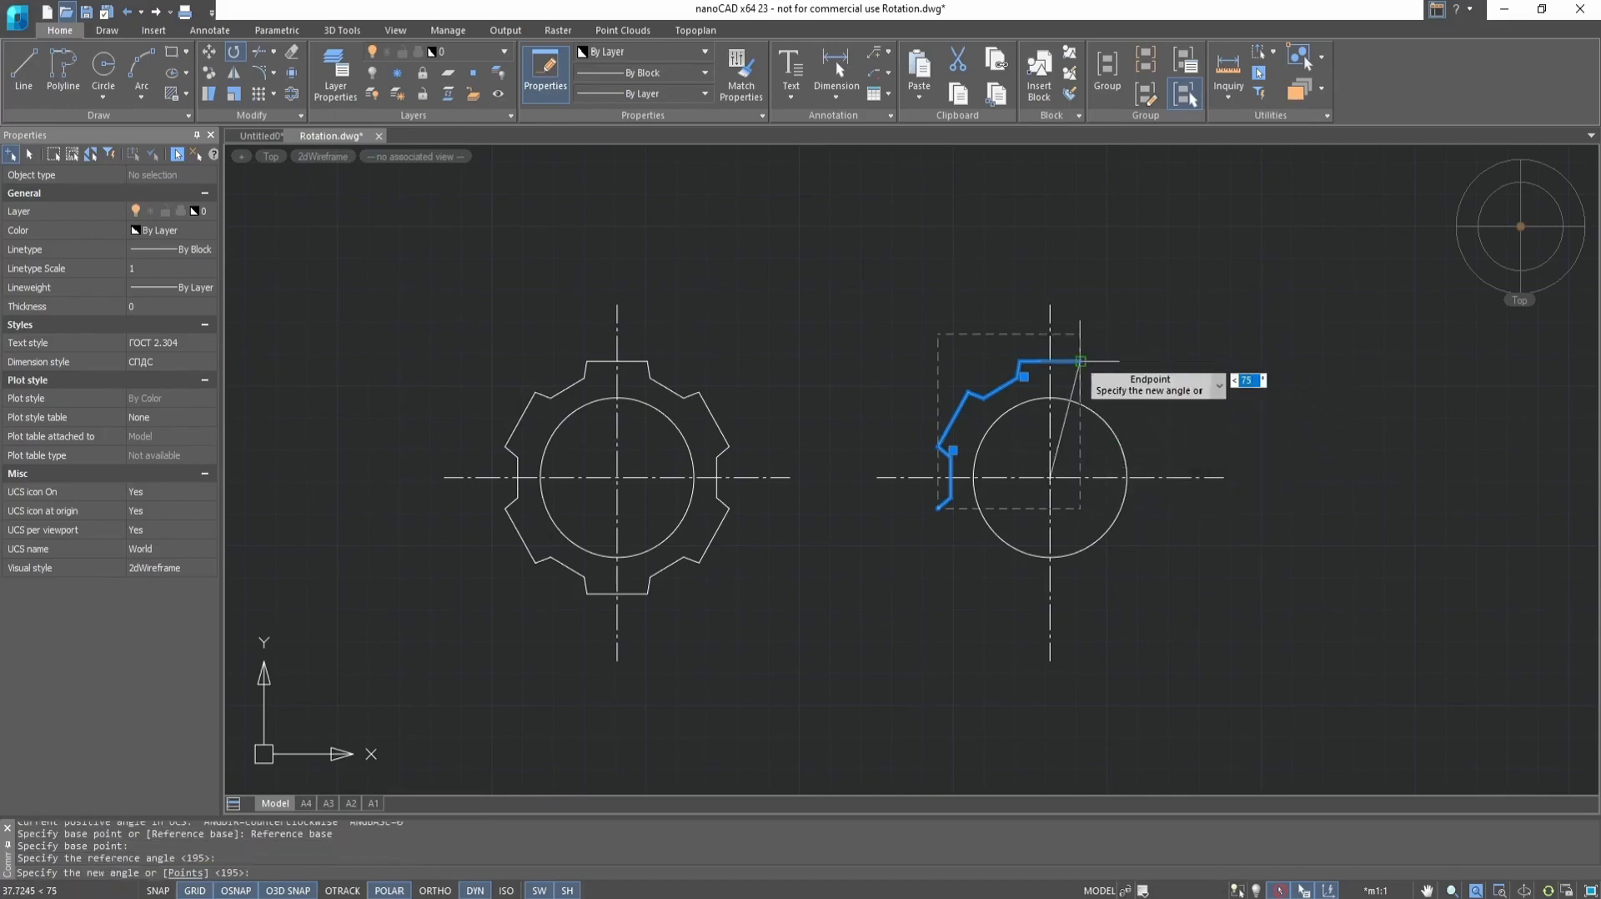
click(939, 508)
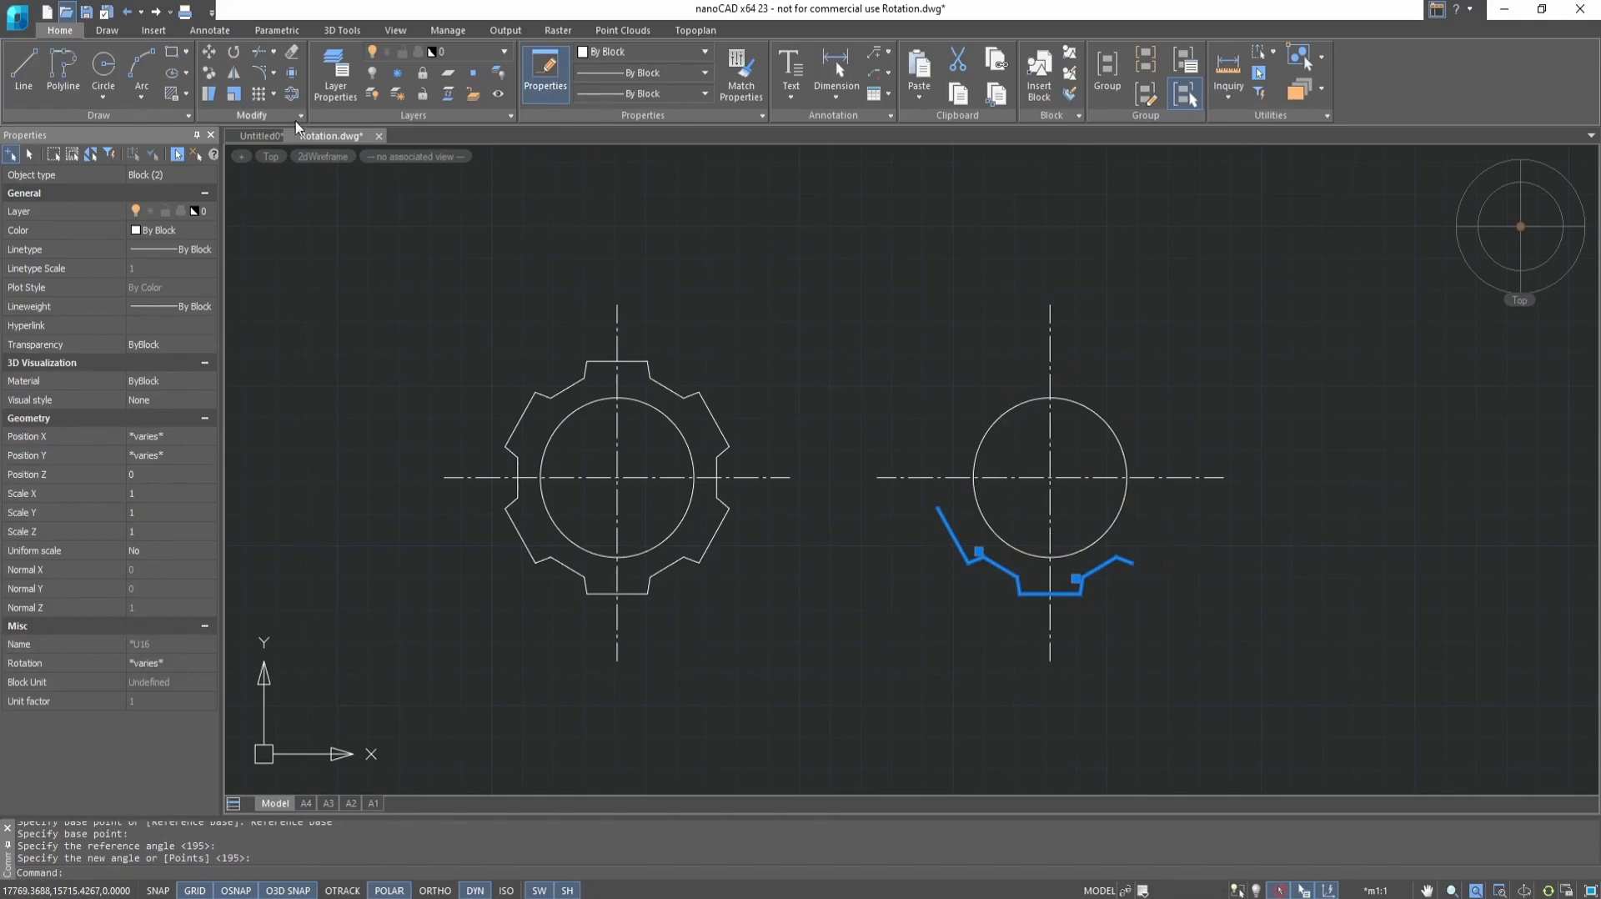
Rotate a copy of the two selected profiles by 120° about the circle's center to form the right side of the gear outline
click(234, 52)
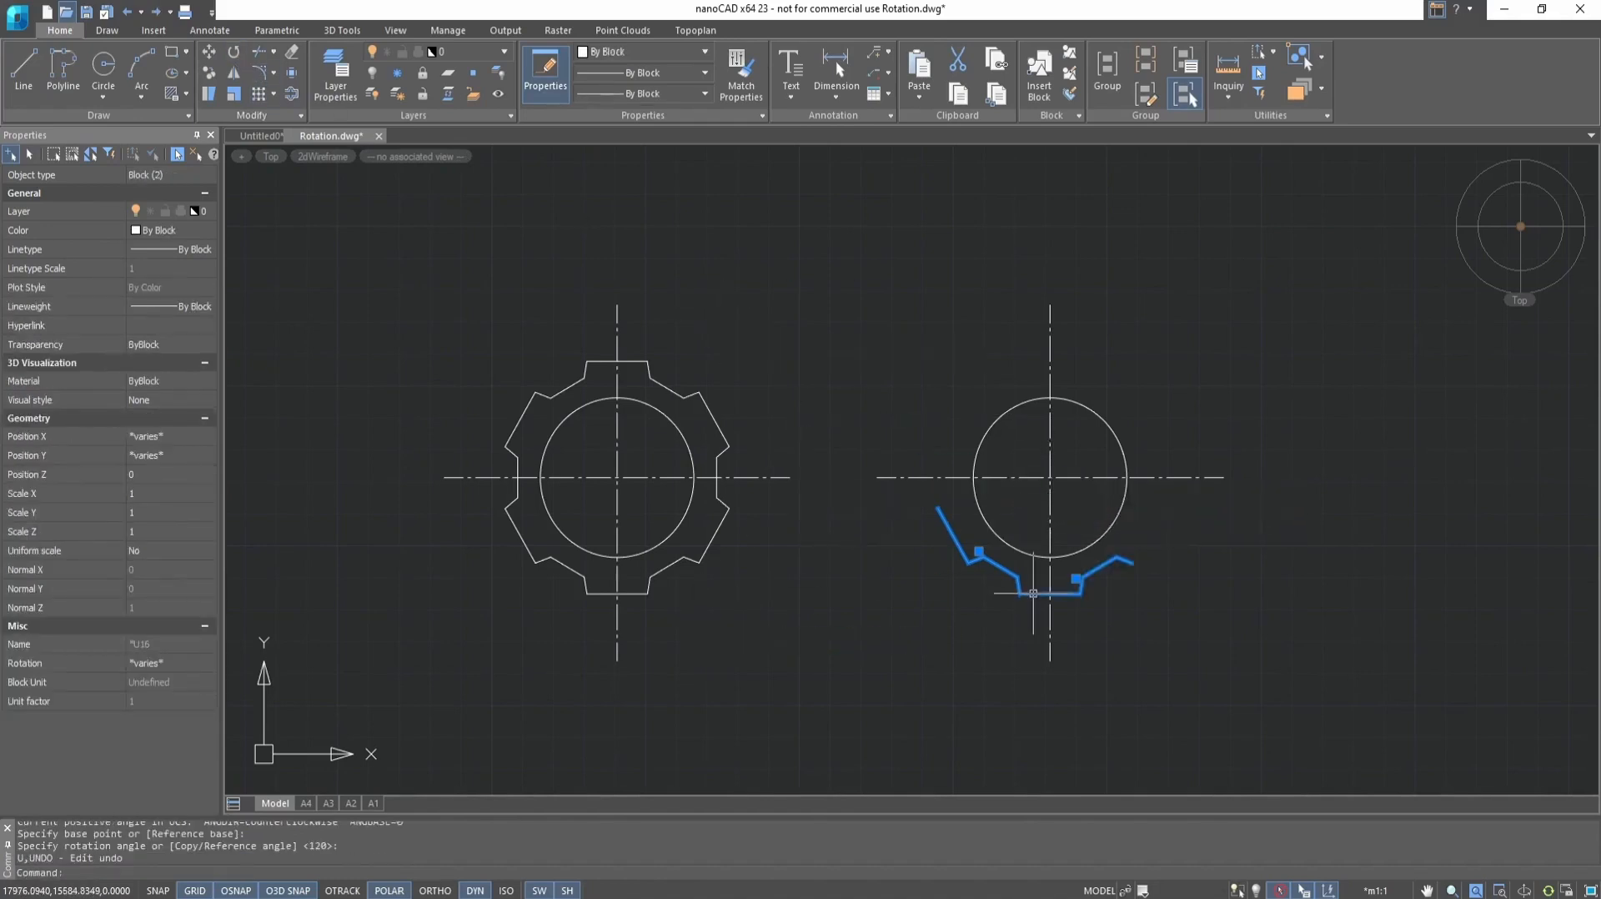
click(232, 51)
click(1044, 477)
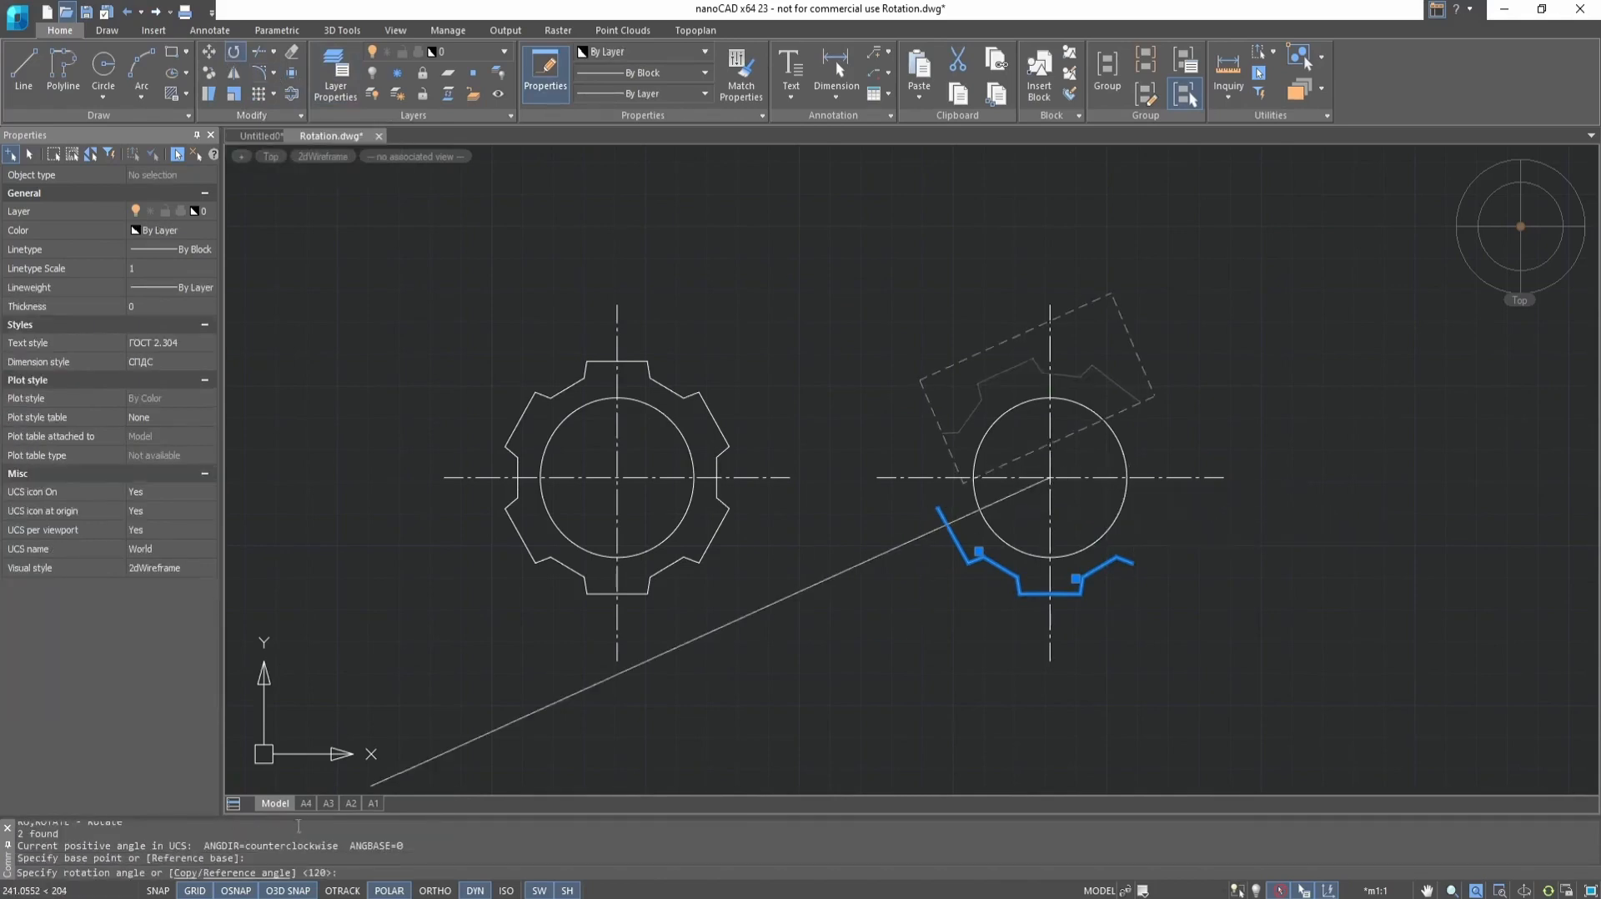
click(182, 873)
click(1052, 407)
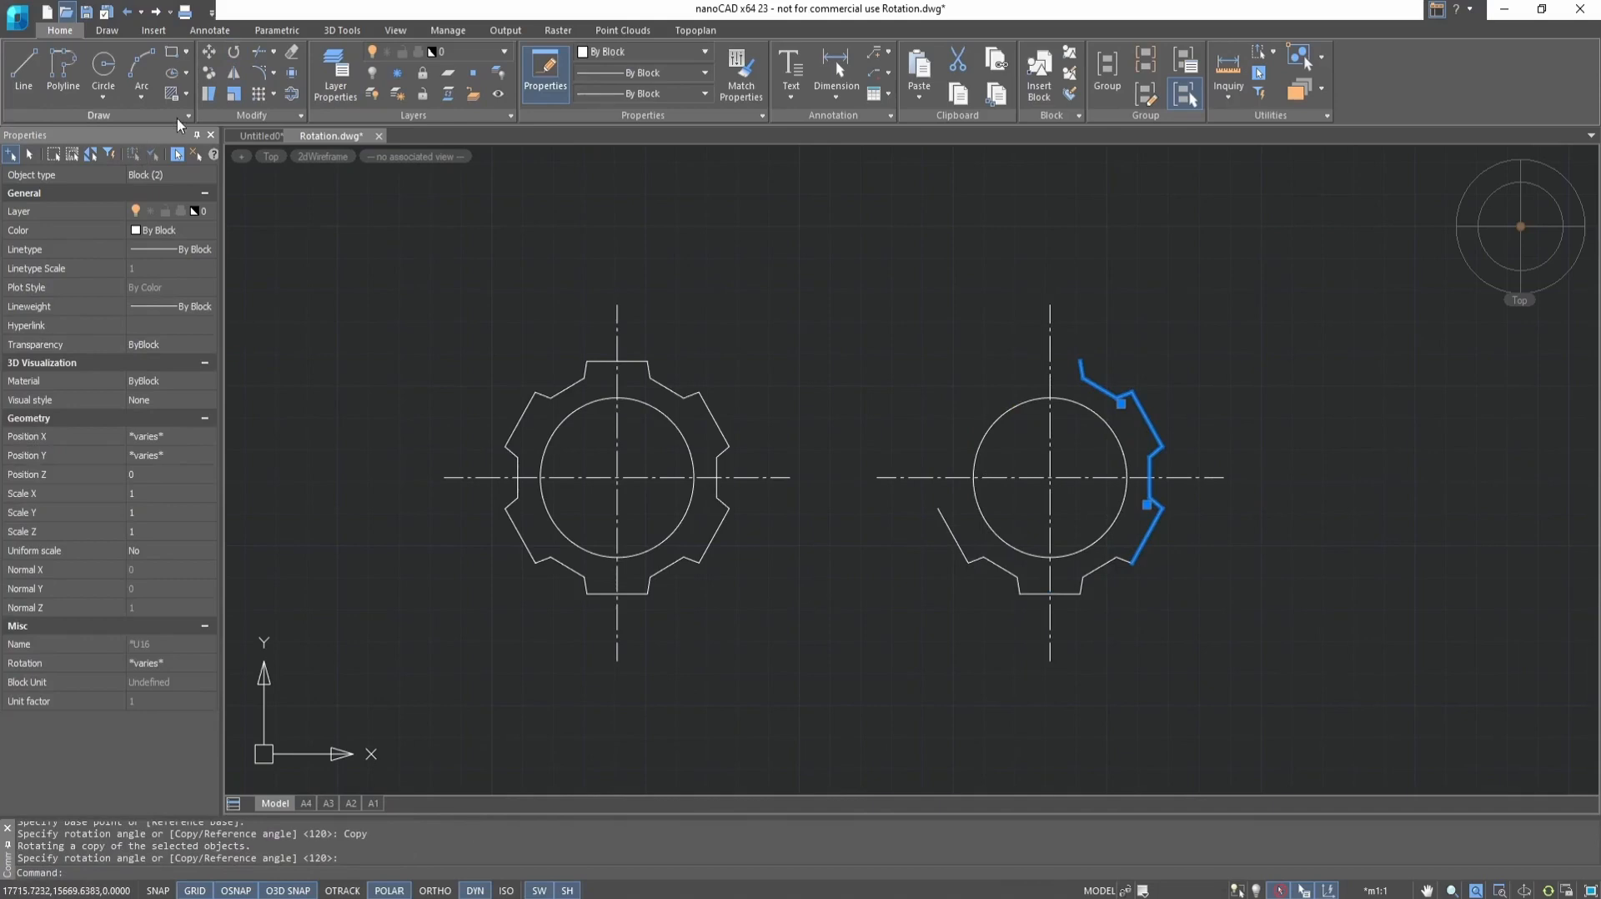
Rotate another copy of the two profiles by 120° about the circle's center to close the gear outline, and clear the selection
click(233, 51)
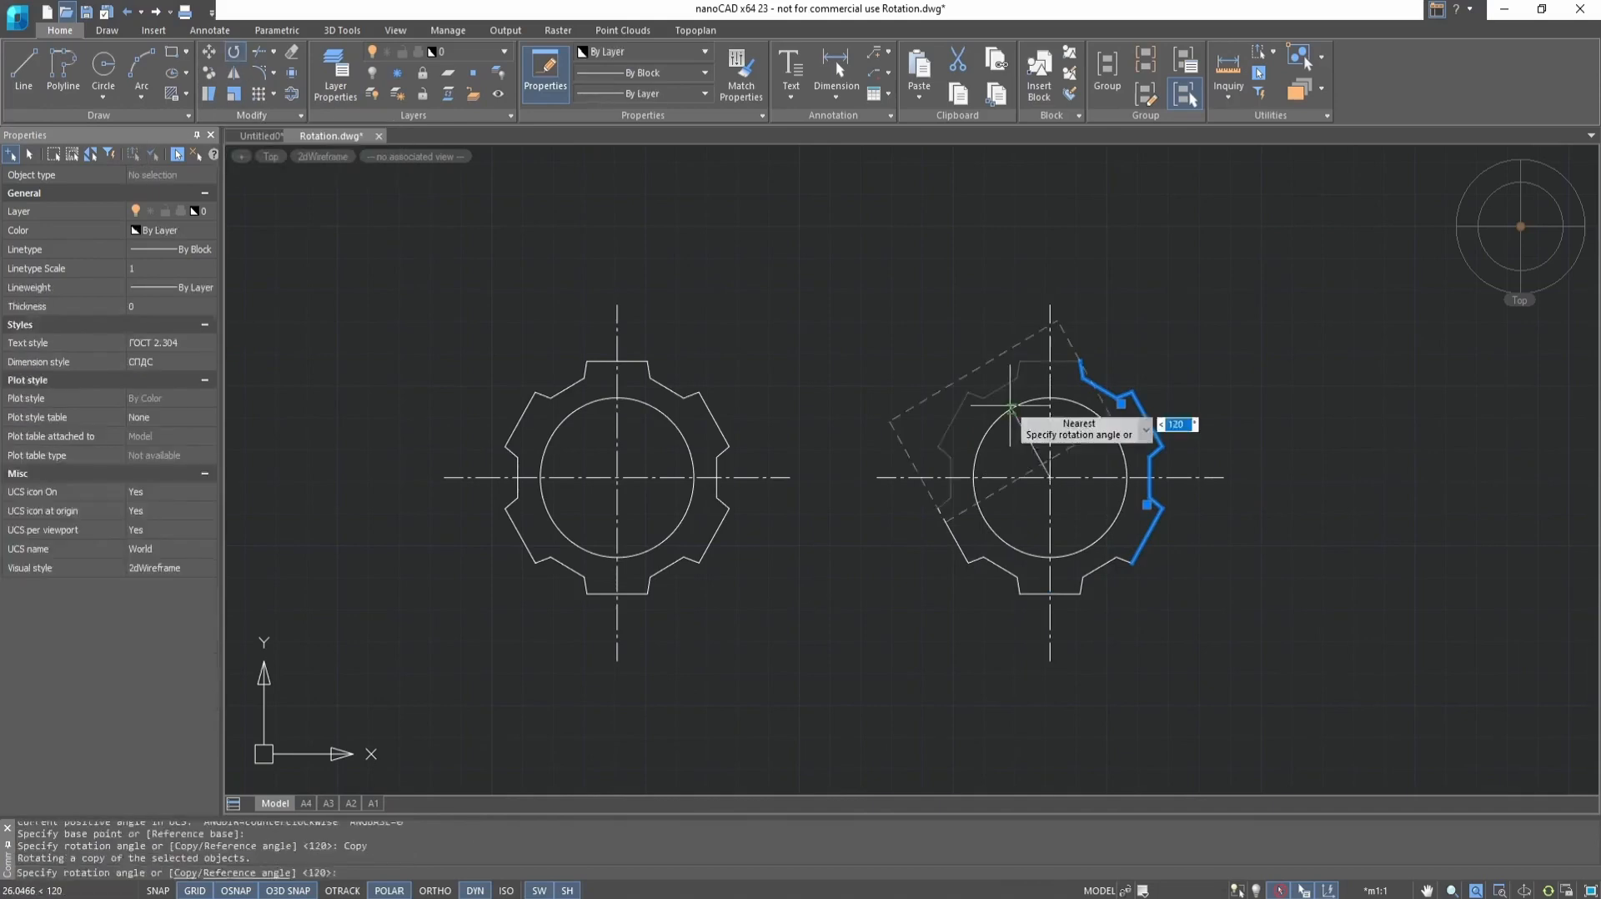
click(1010, 406)
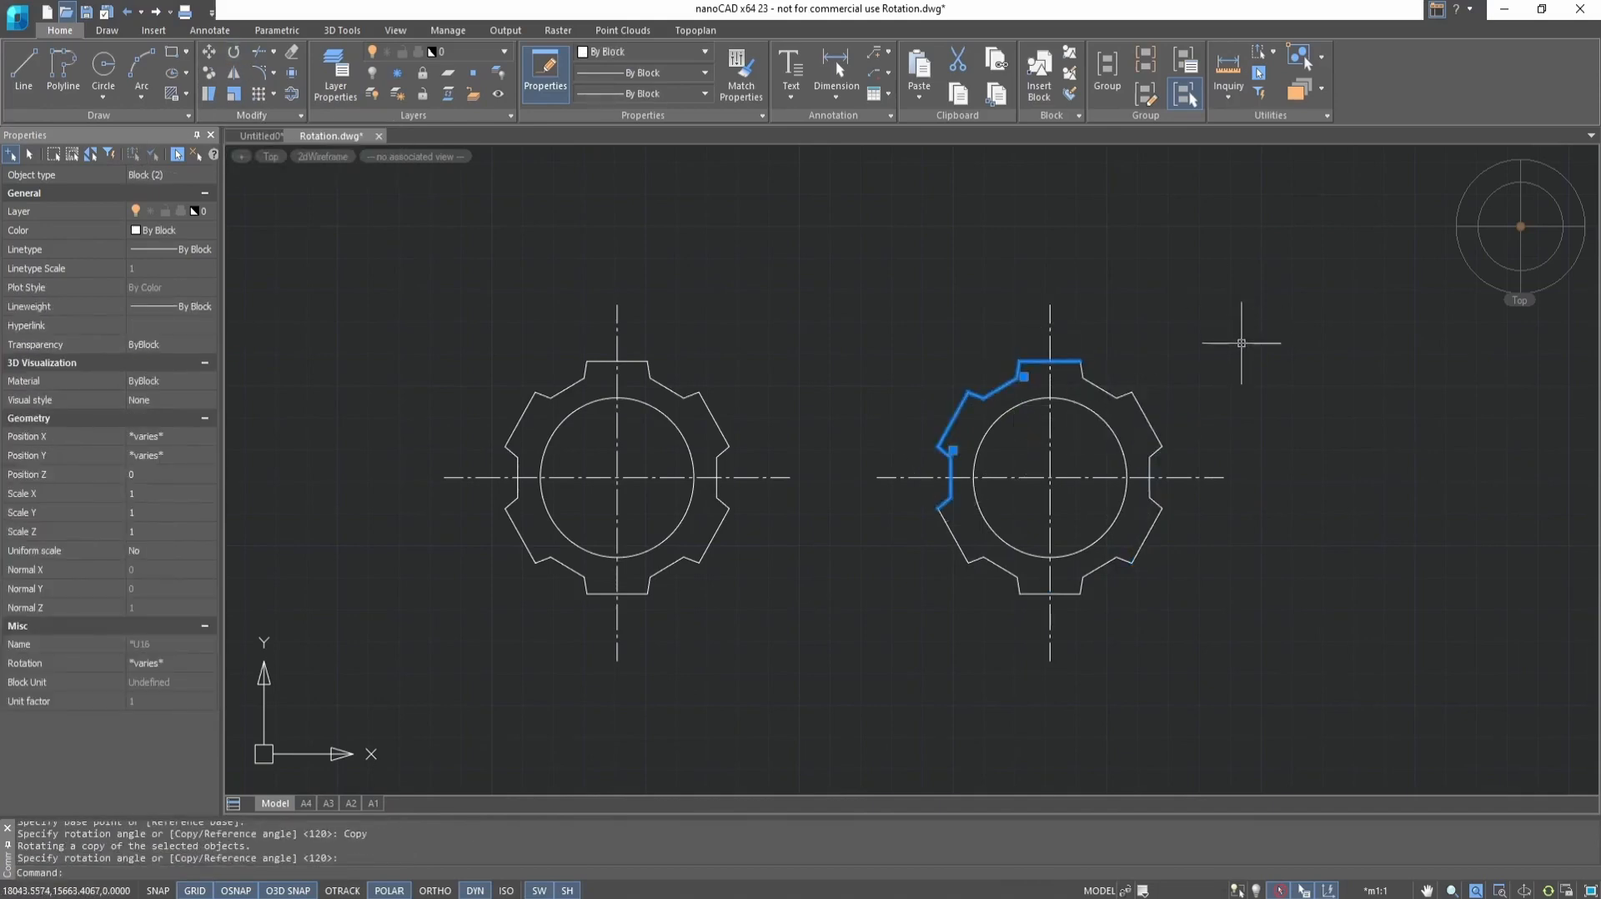
key(Escape)
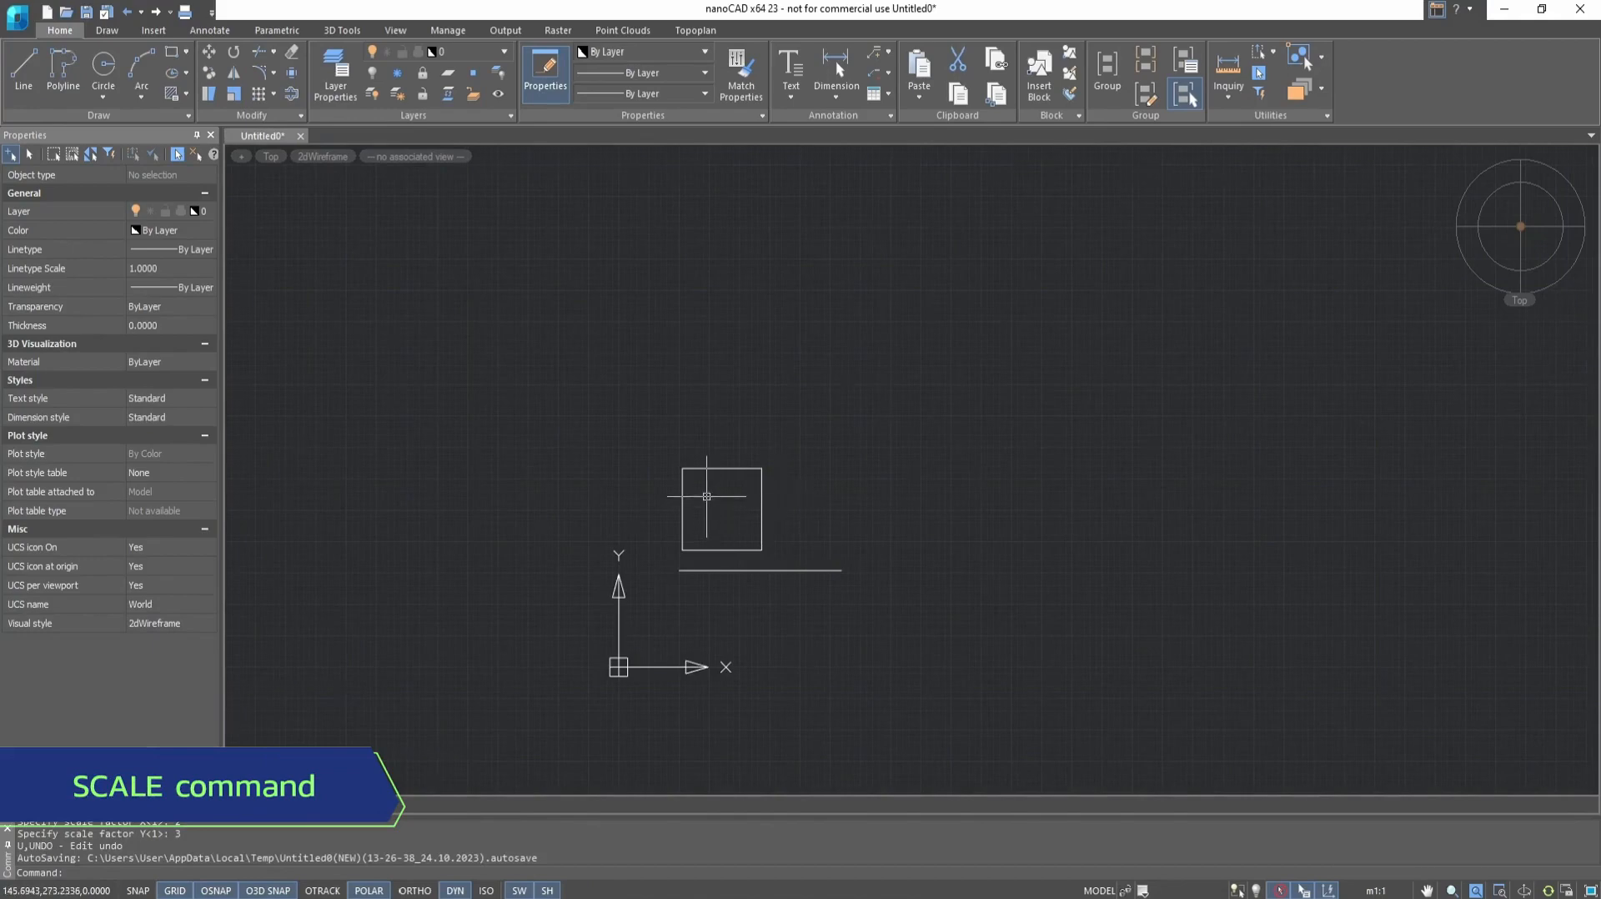
scroll(707, 496, up, 3)
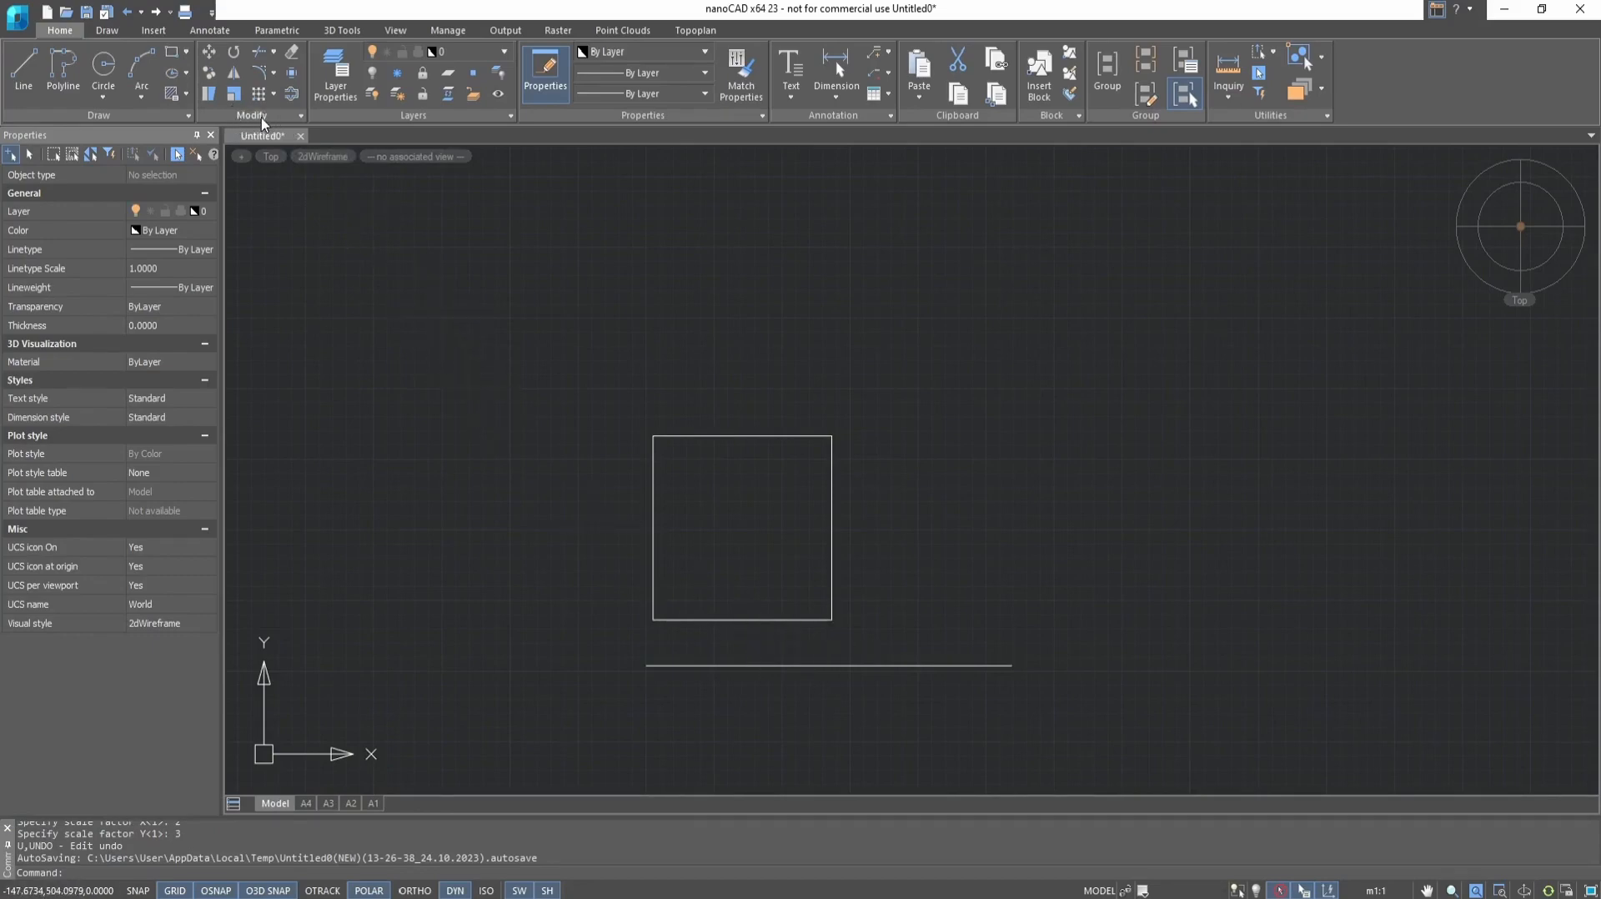
Try scaling a copy of the square by a factor of 2 about its lower-left corner, and undo it
click(235, 97)
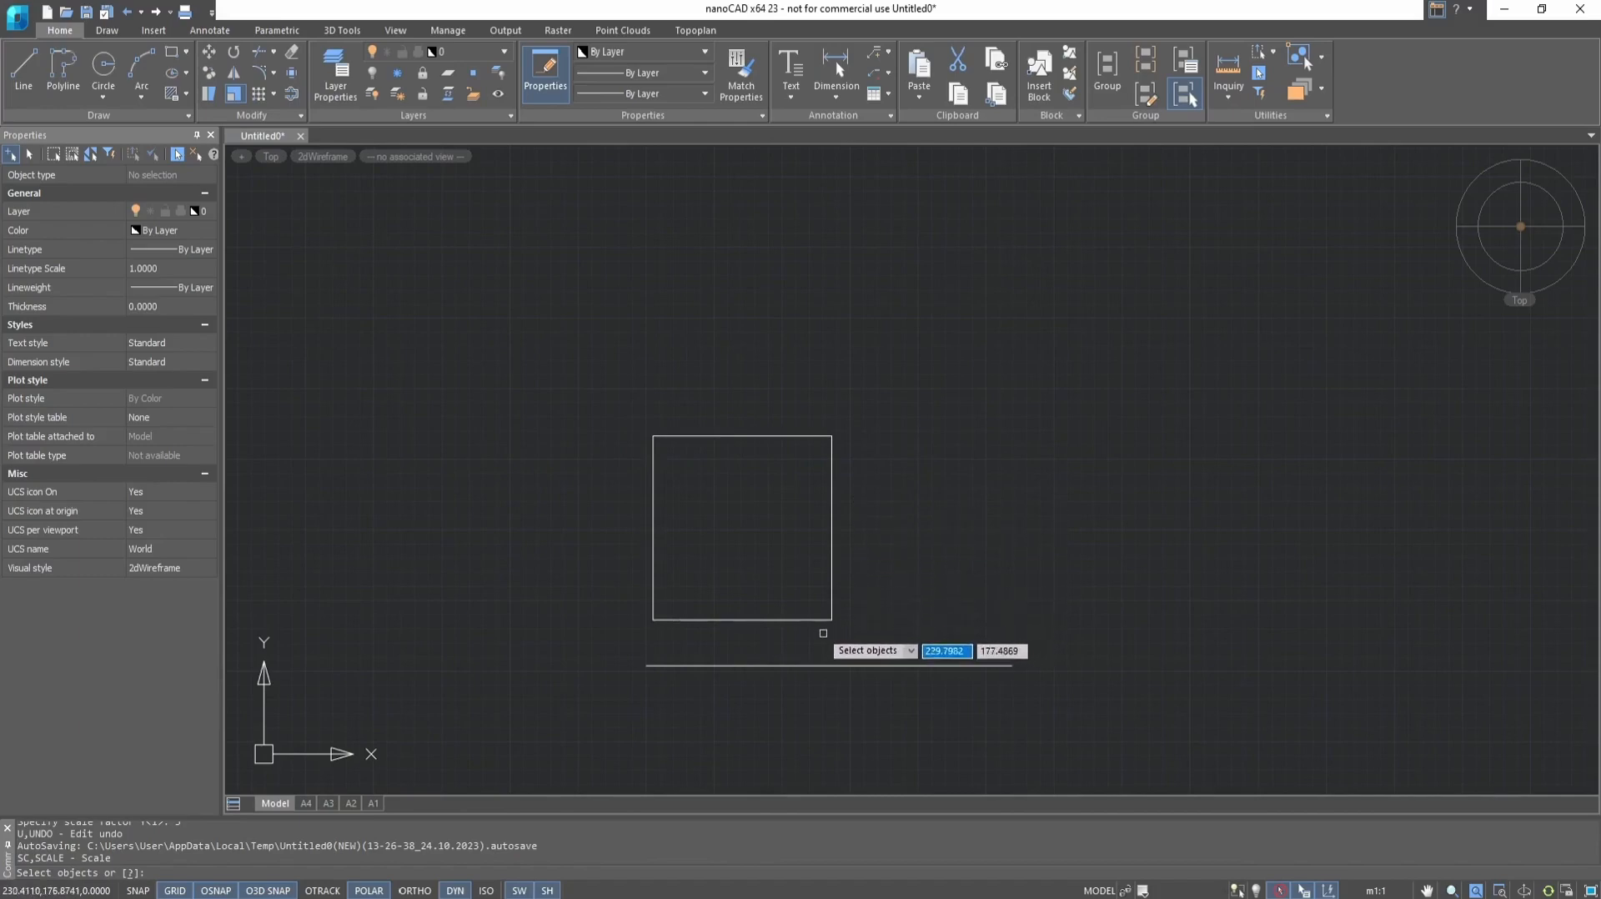
click(825, 618)
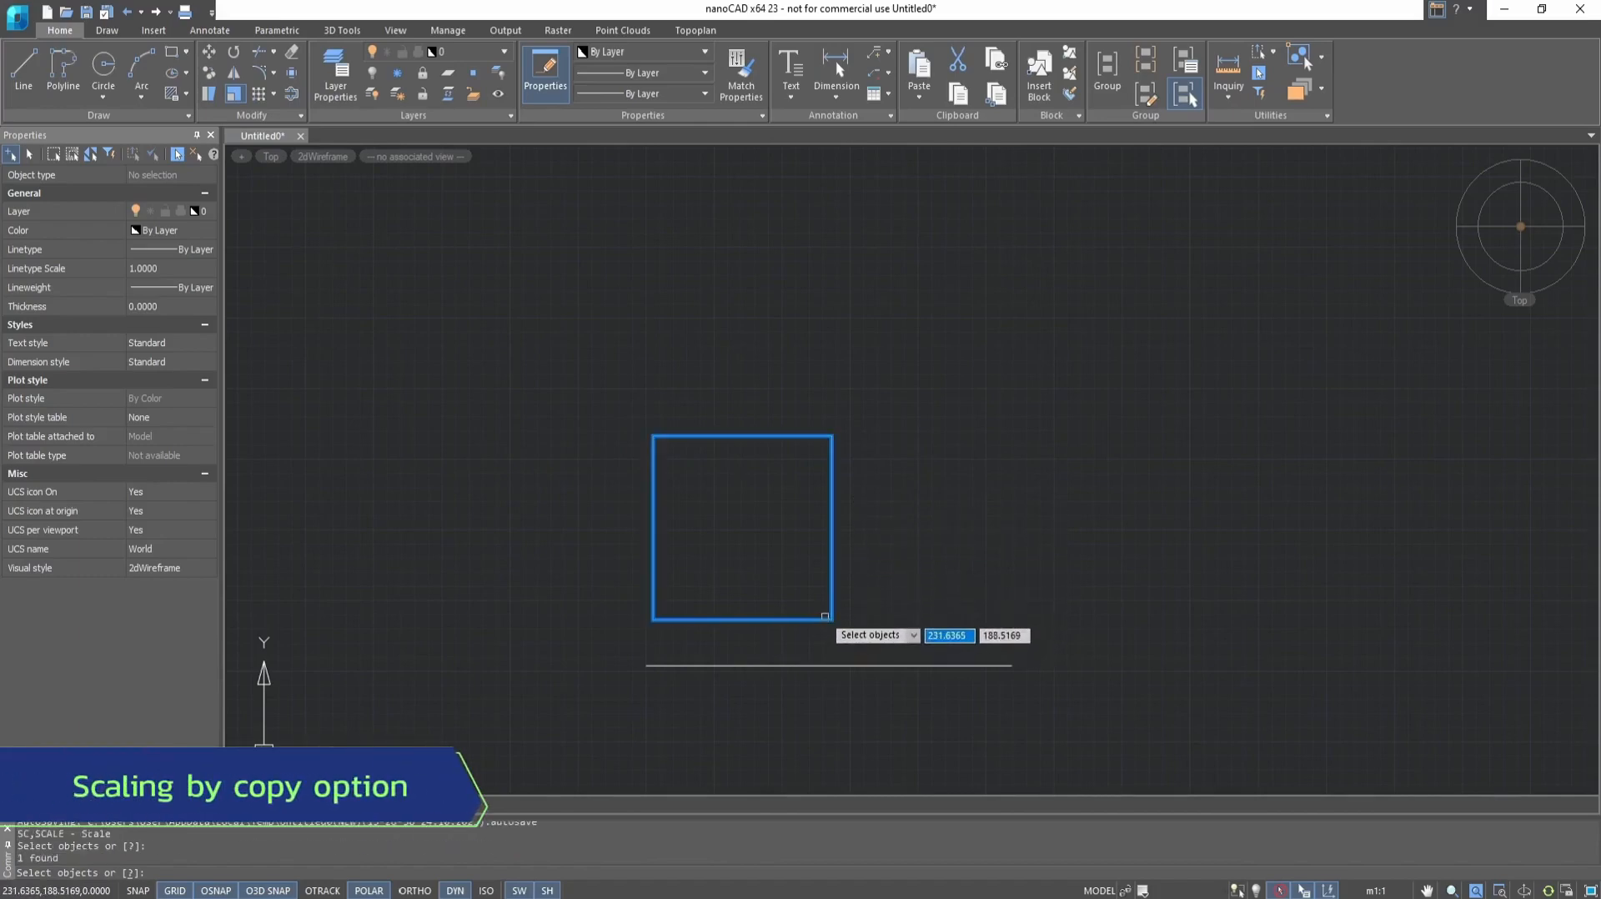
key(Return)
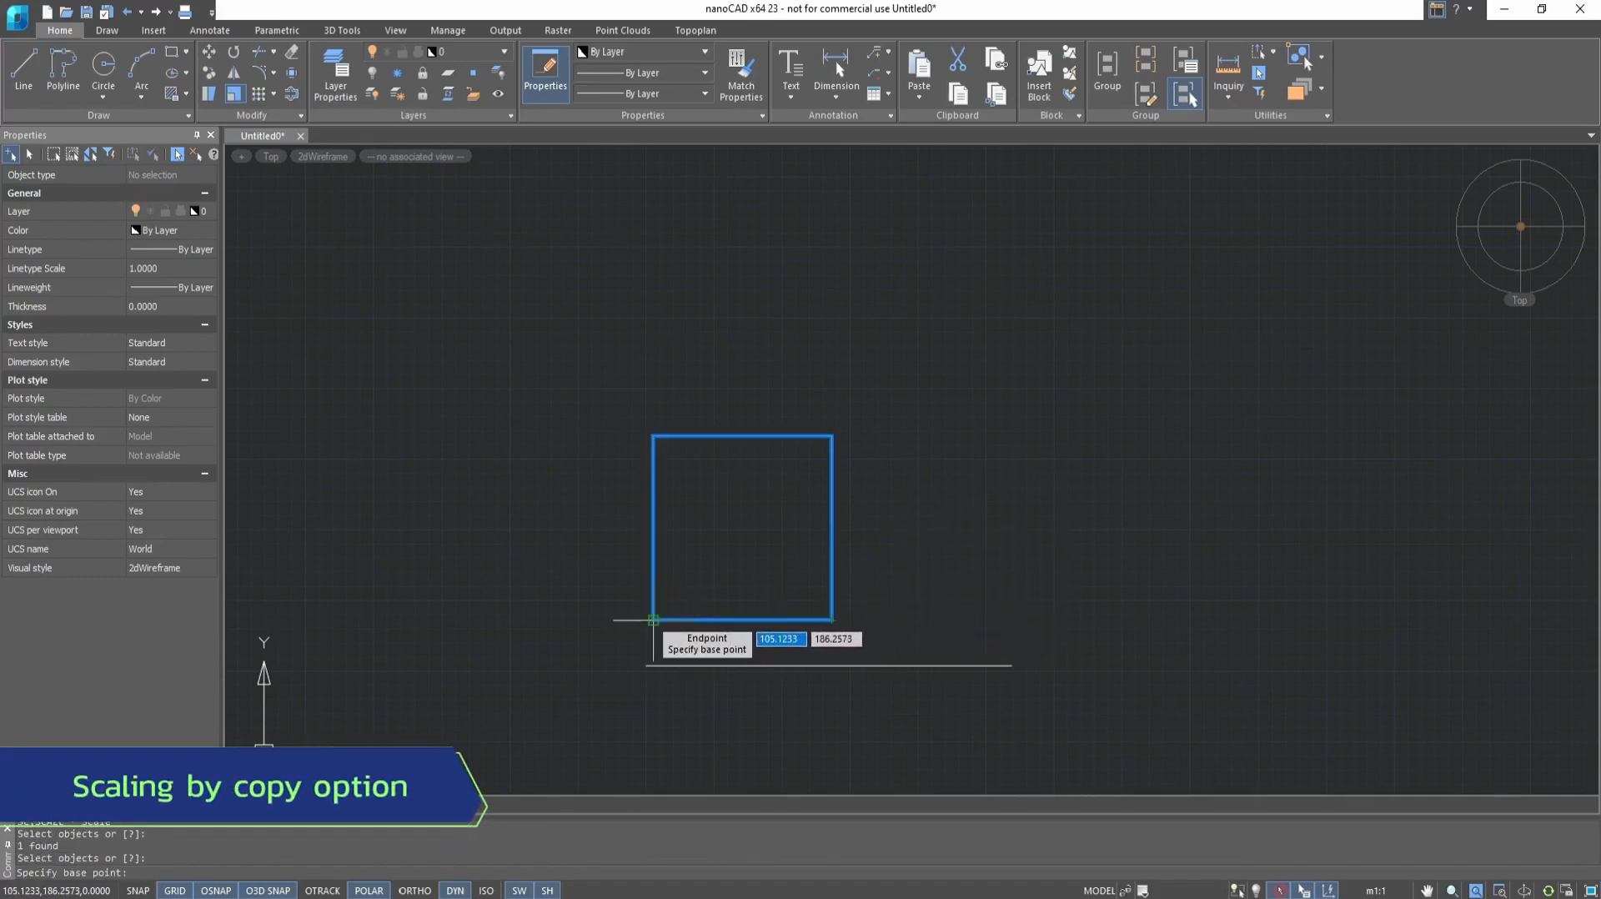
click(653, 620)
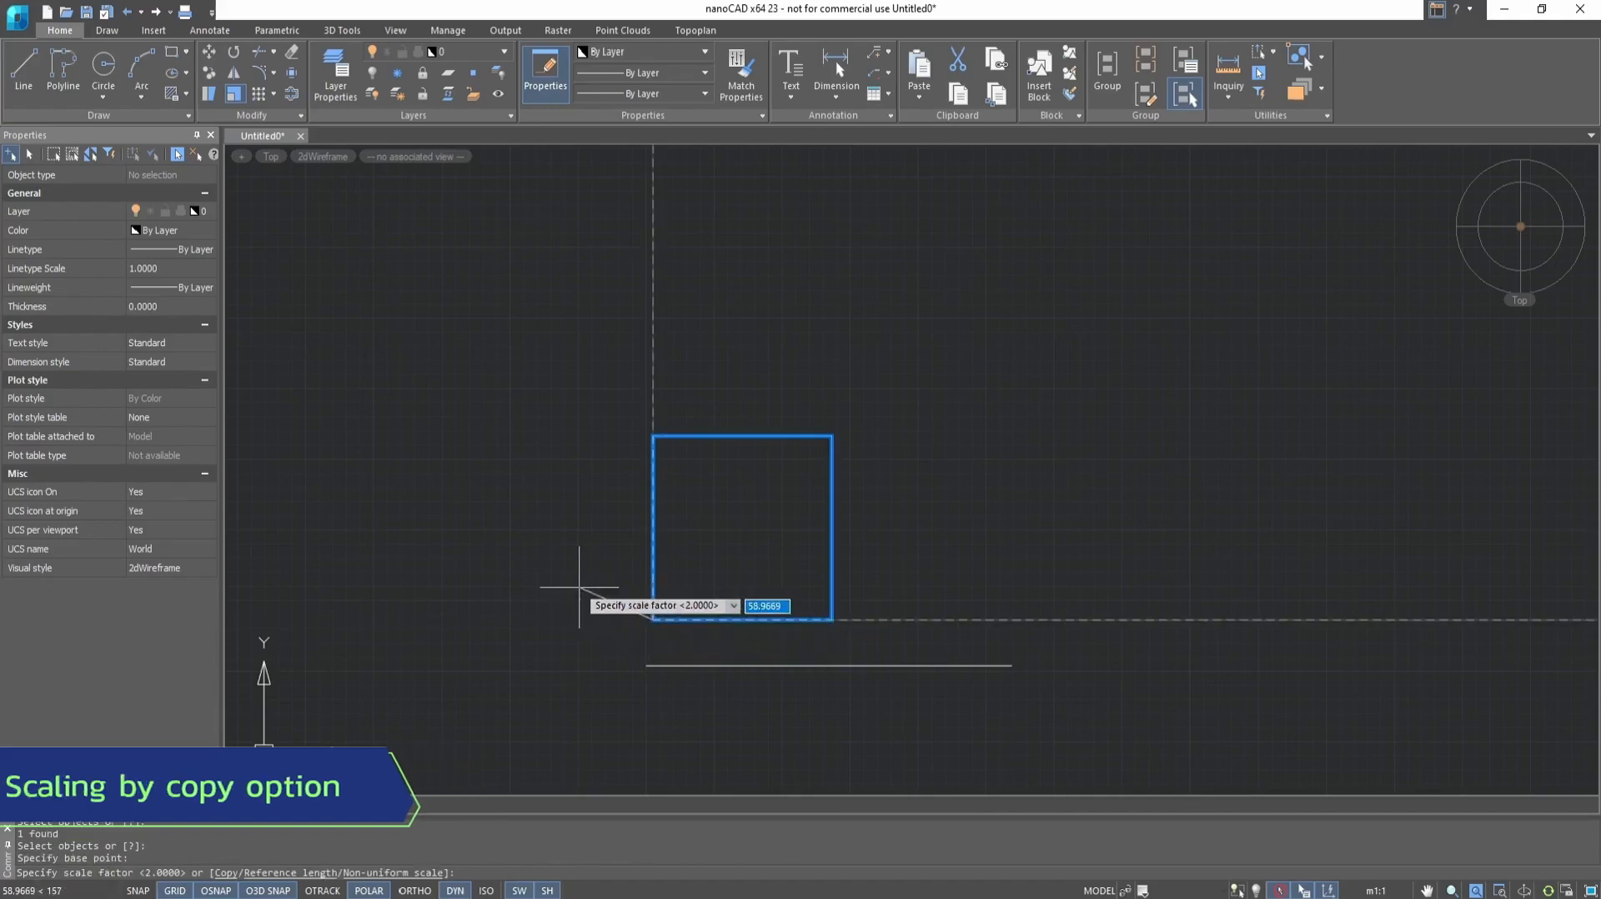
click(227, 872)
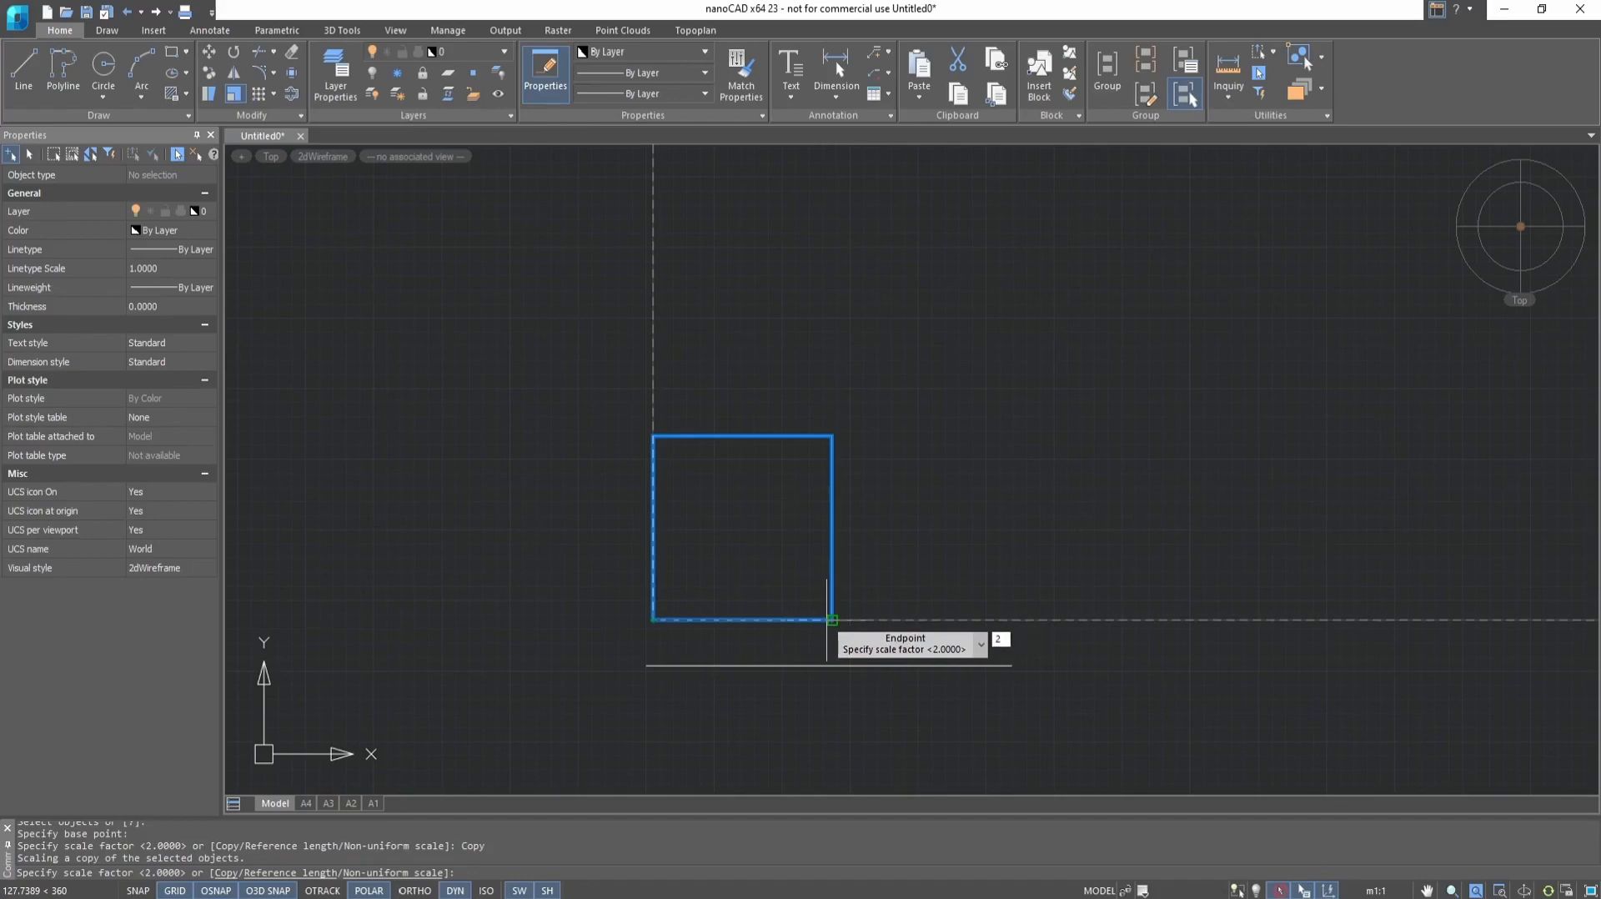
key(Return)
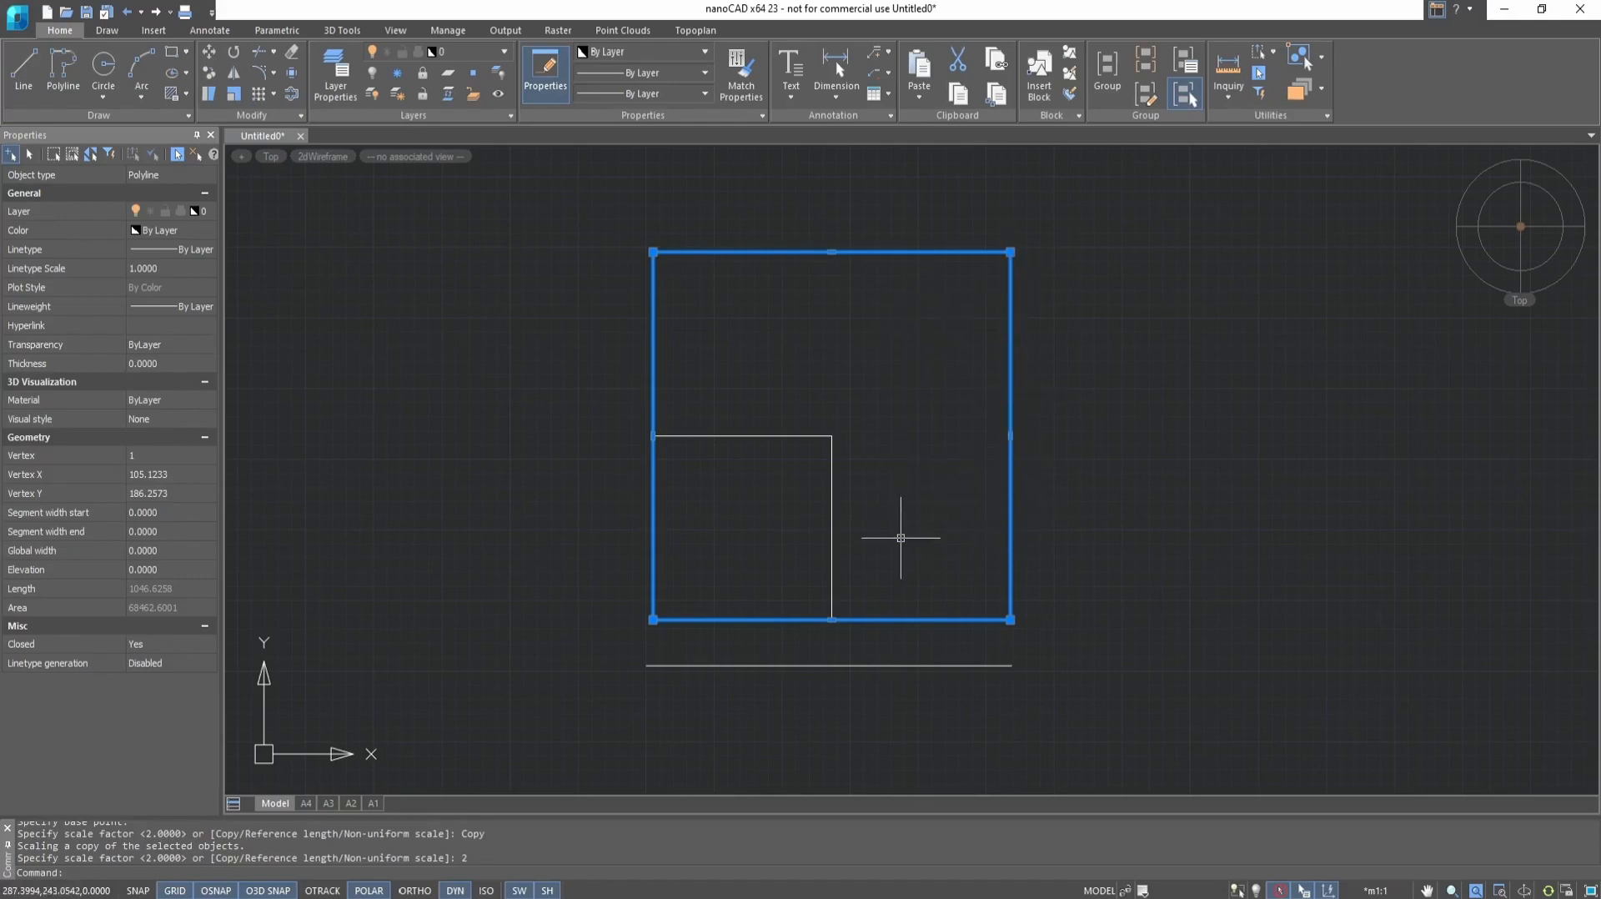
key(Escape)
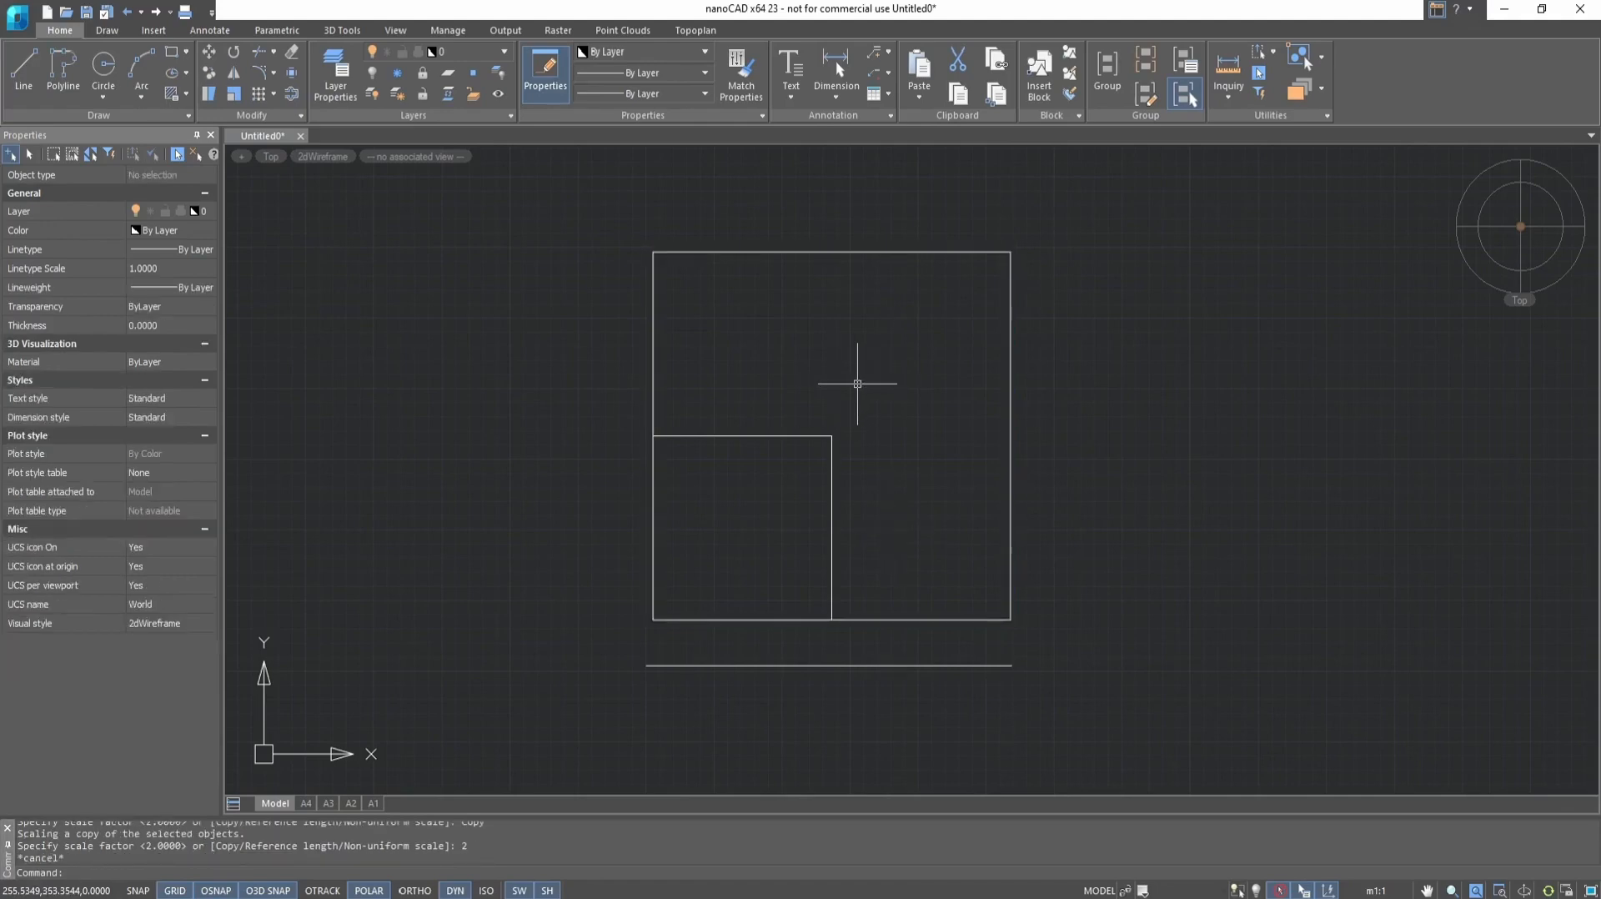
key(ctrl+z)
Try scaling the square about its lower-left corner with Reference length, from half to the full length of the line below, and undo it
click(780, 435)
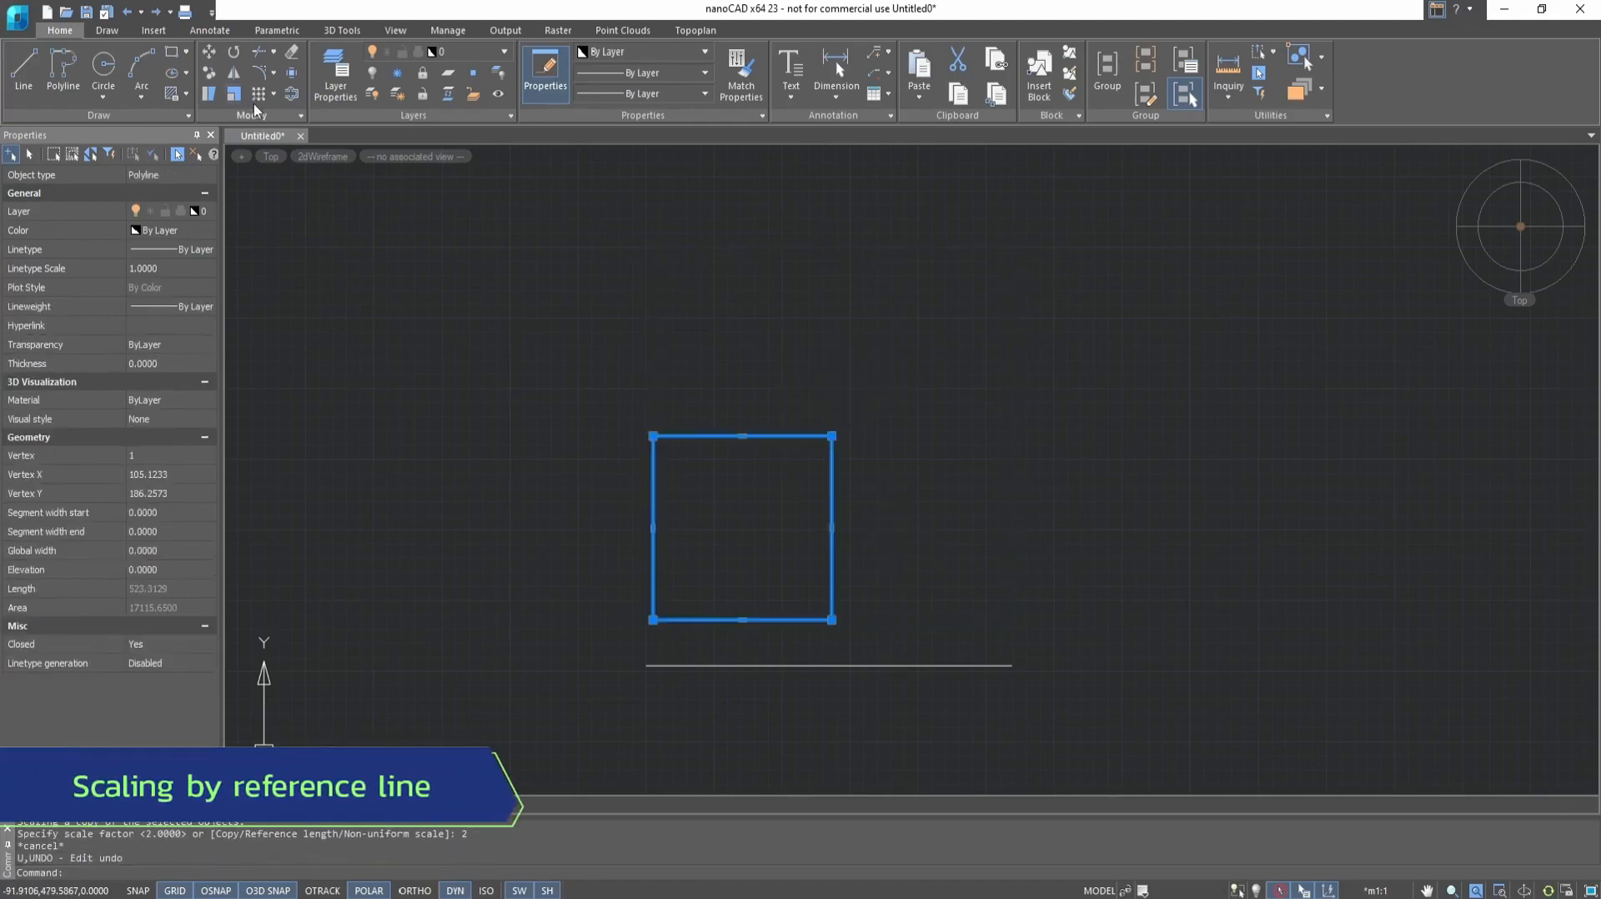
click(234, 94)
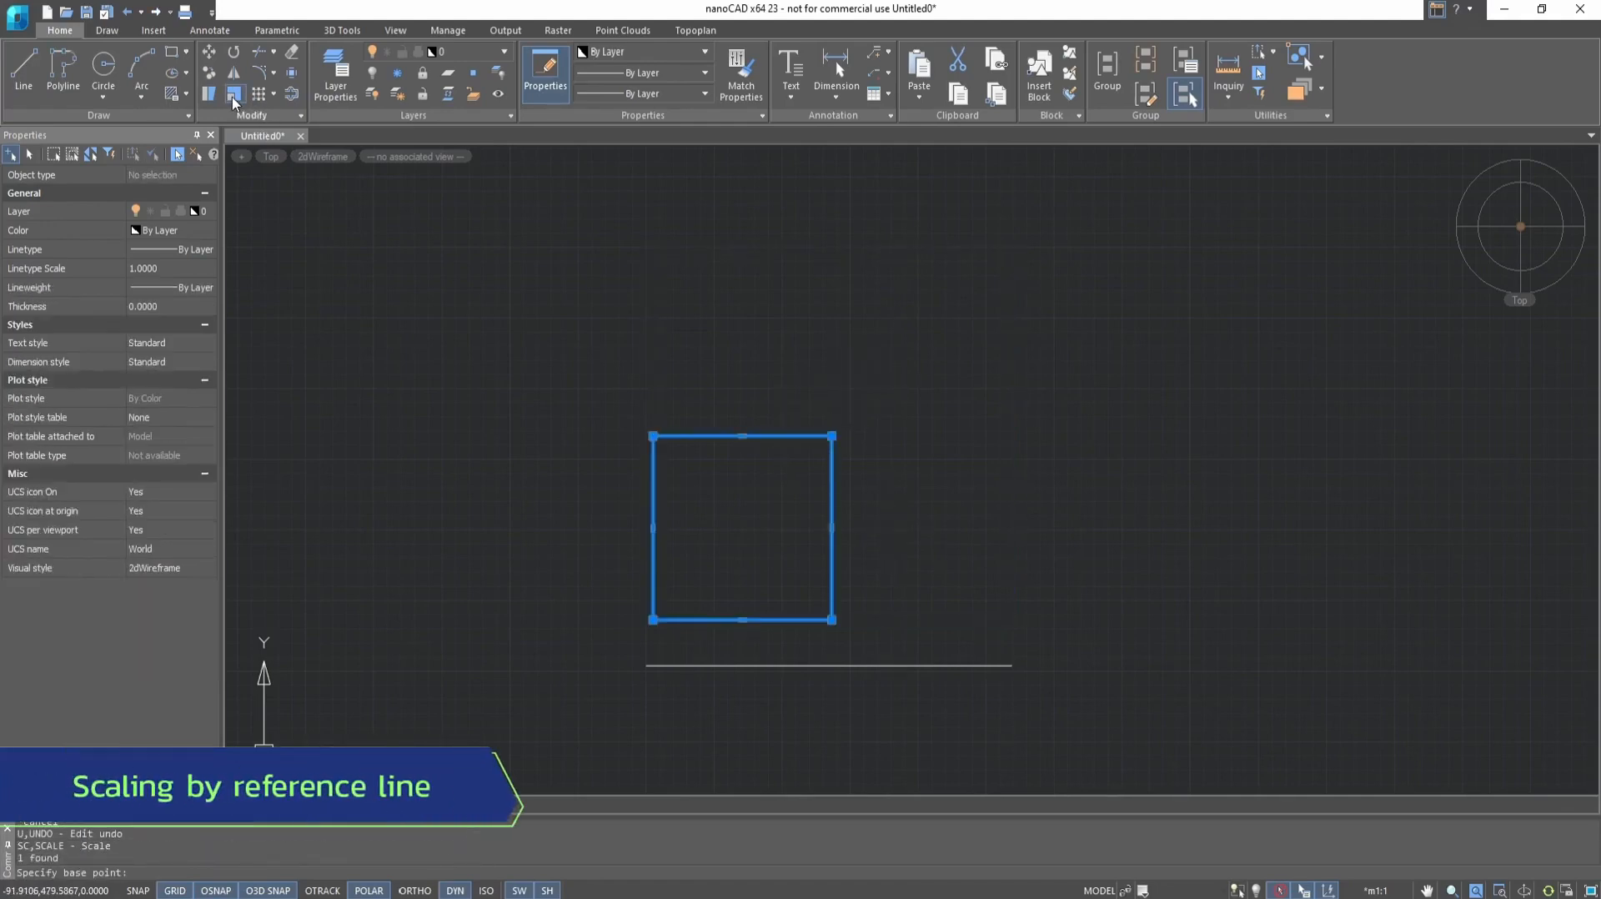
click(654, 619)
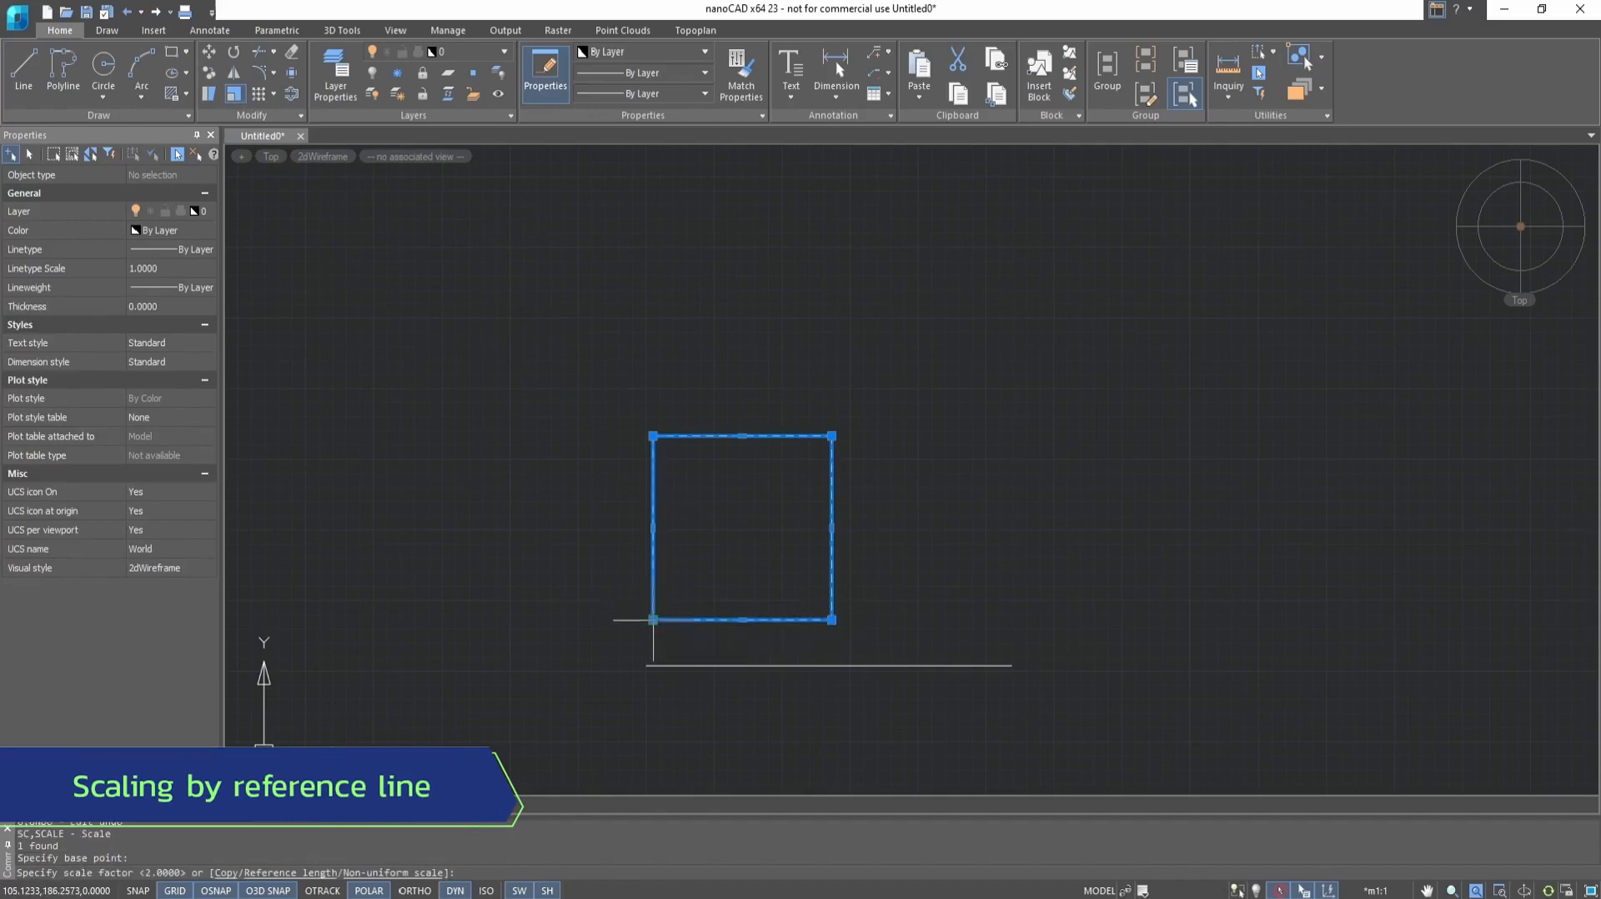
click(311, 878)
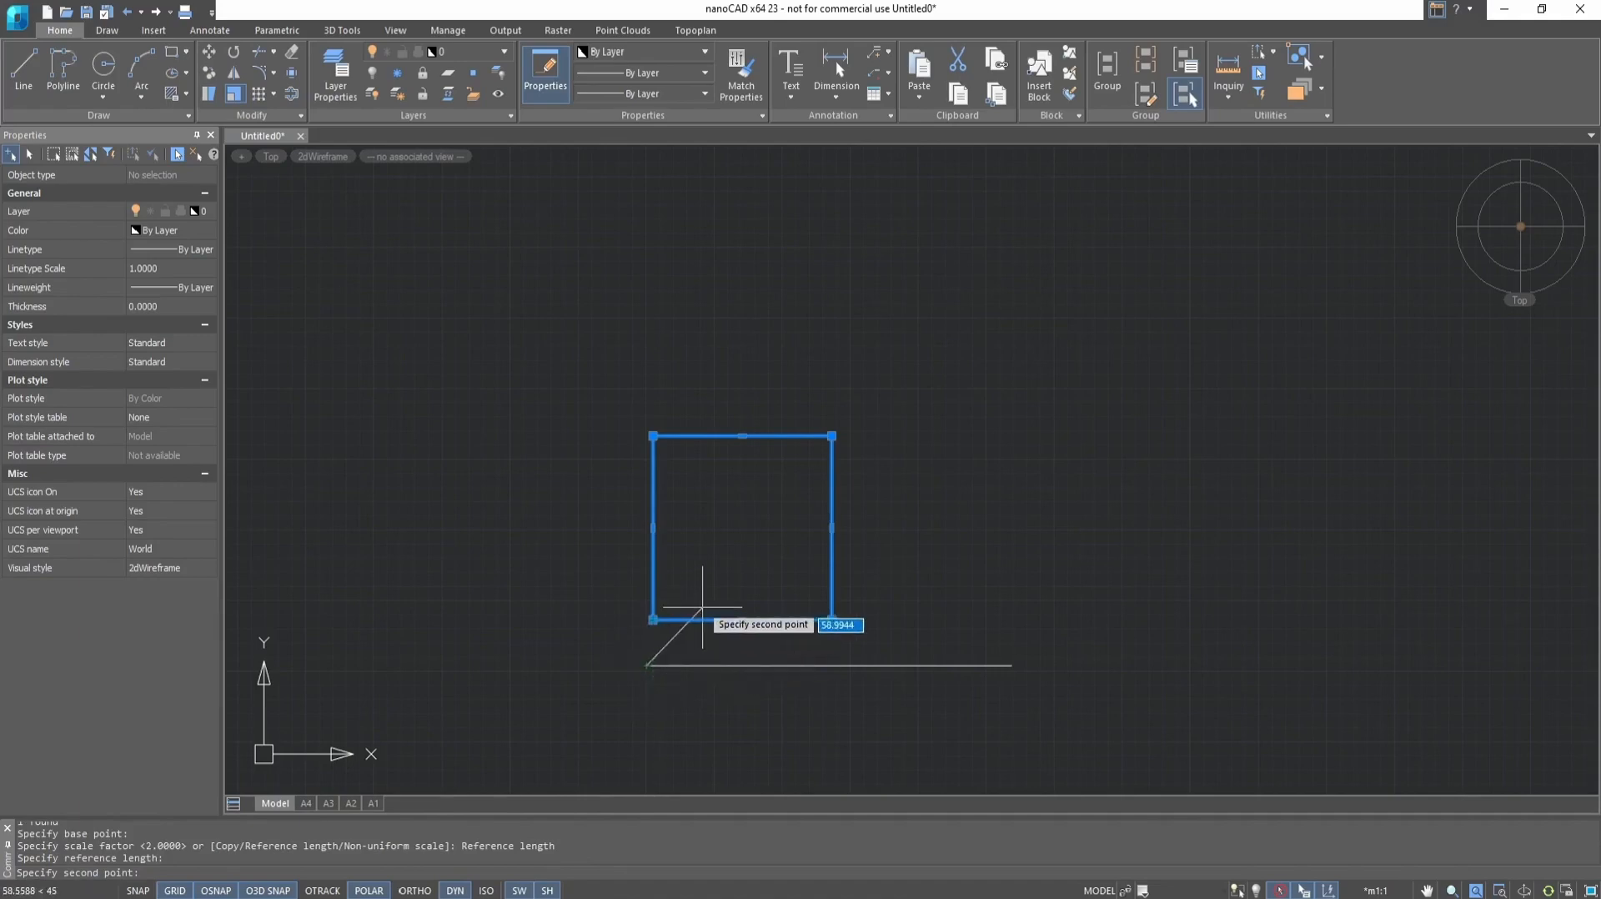
click(833, 664)
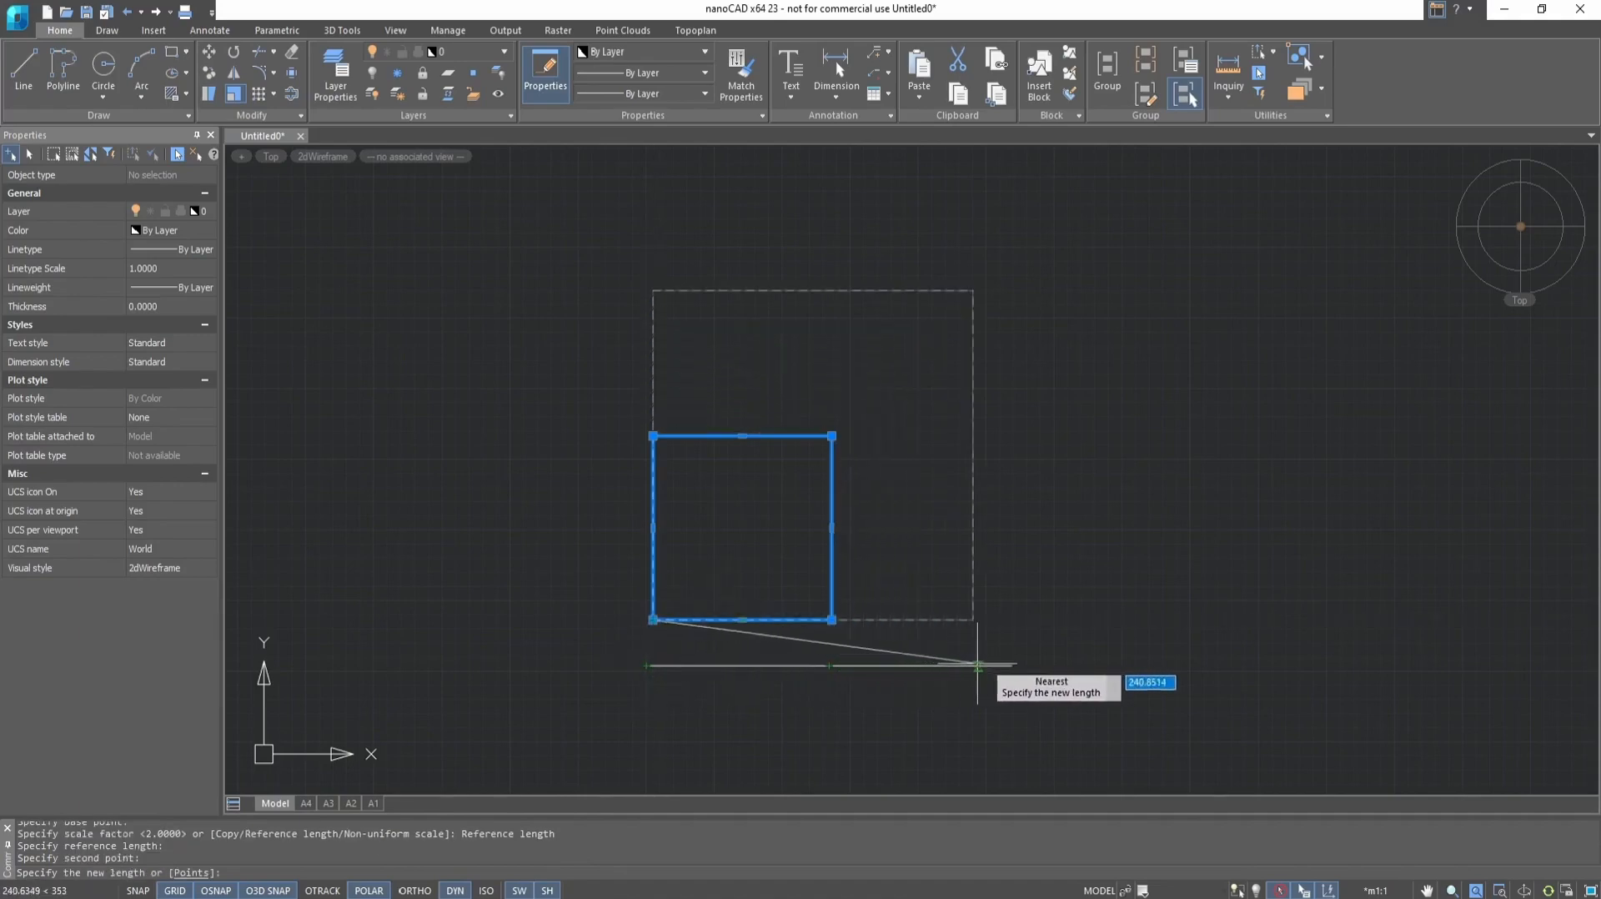
click(1011, 664)
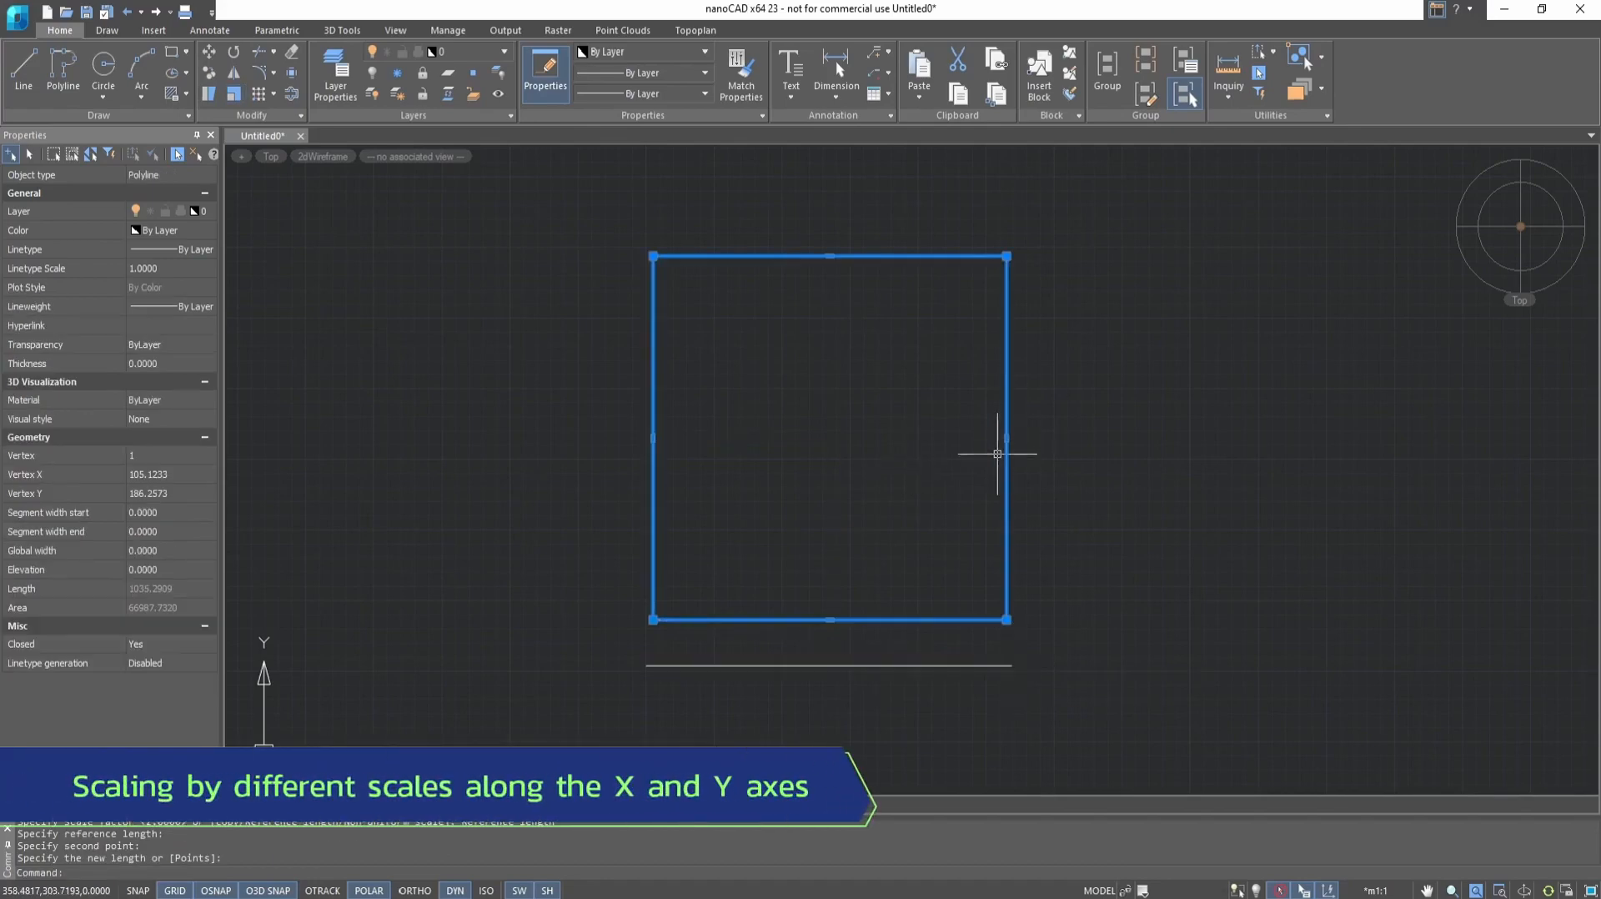
key(ctrl+z)
Scale the square non-uniformly about its lower-left corner, with factor 2 along X and 3 along Y
click(708, 619)
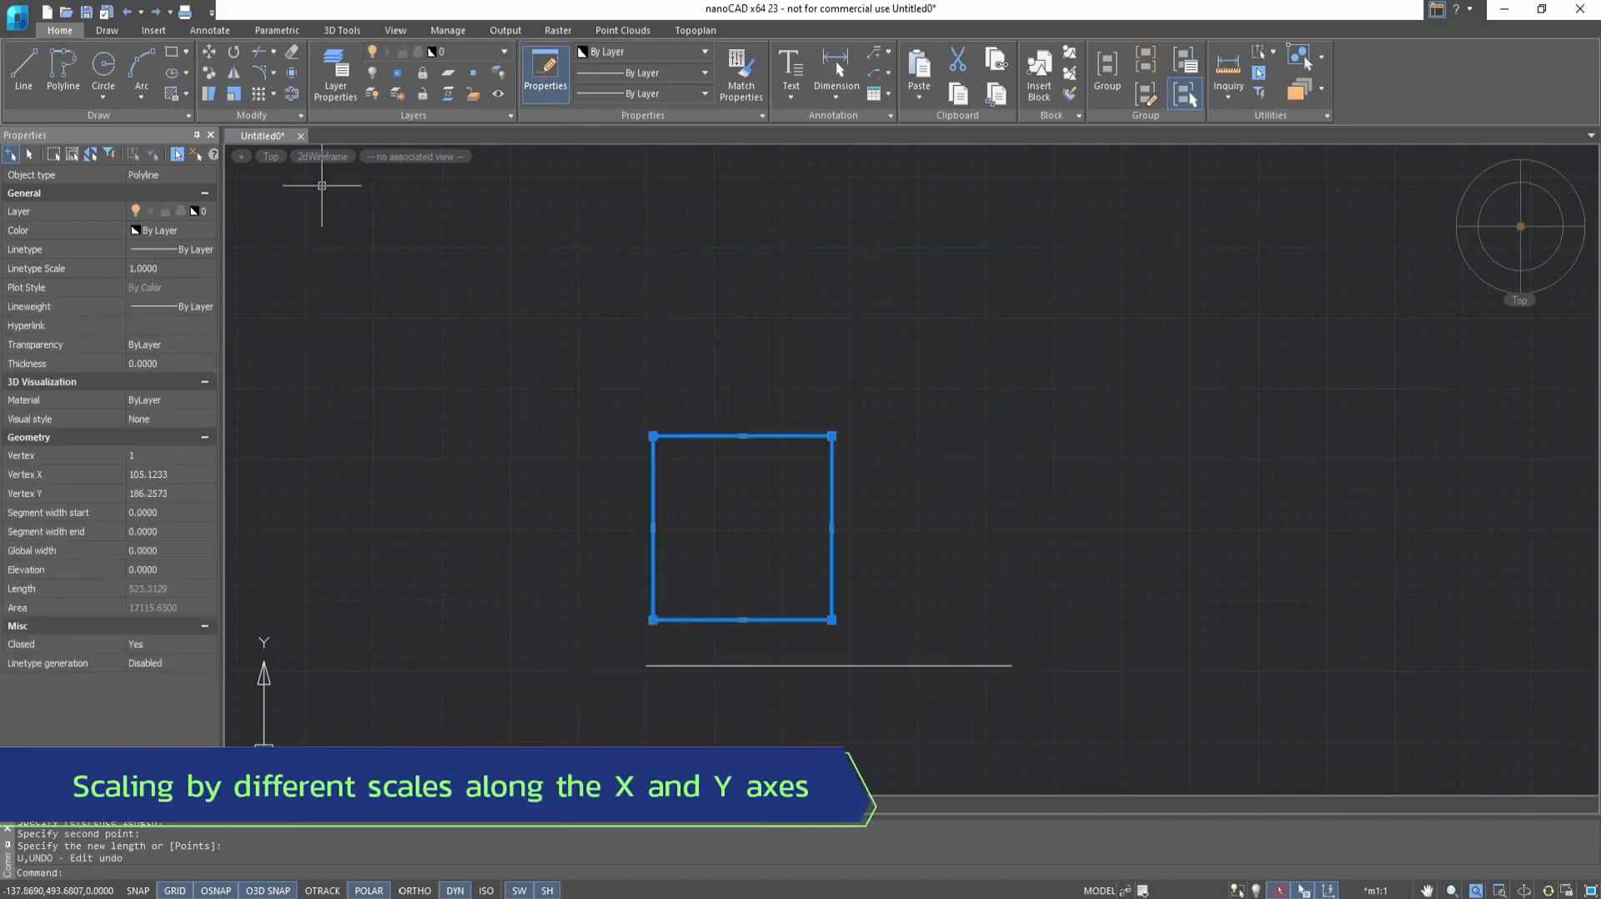
click(242, 99)
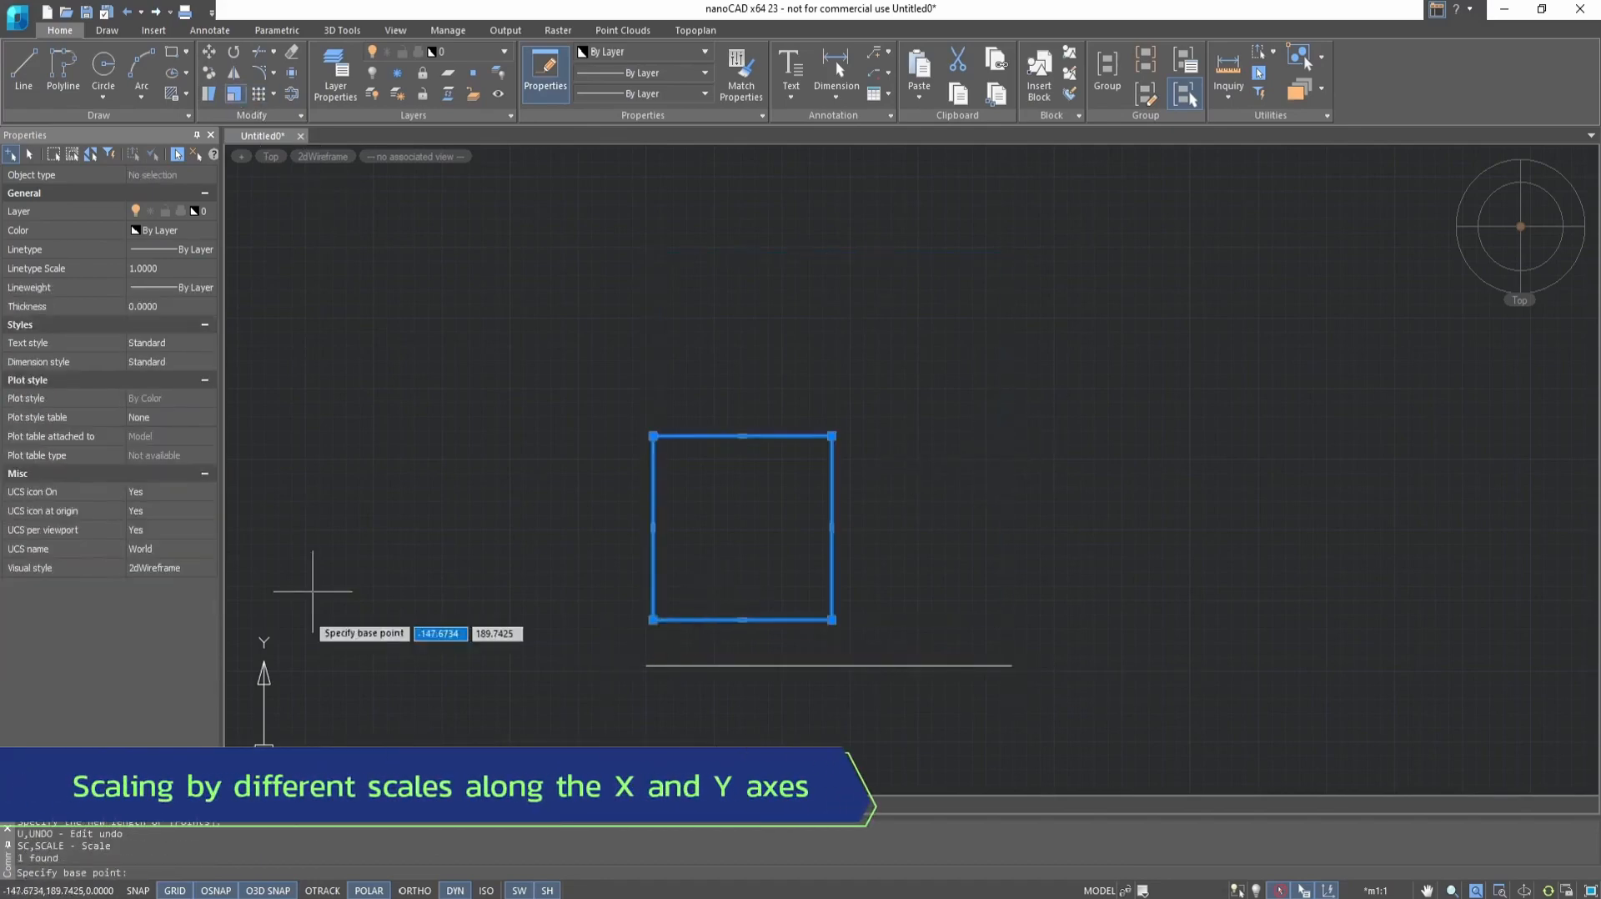
click(652, 619)
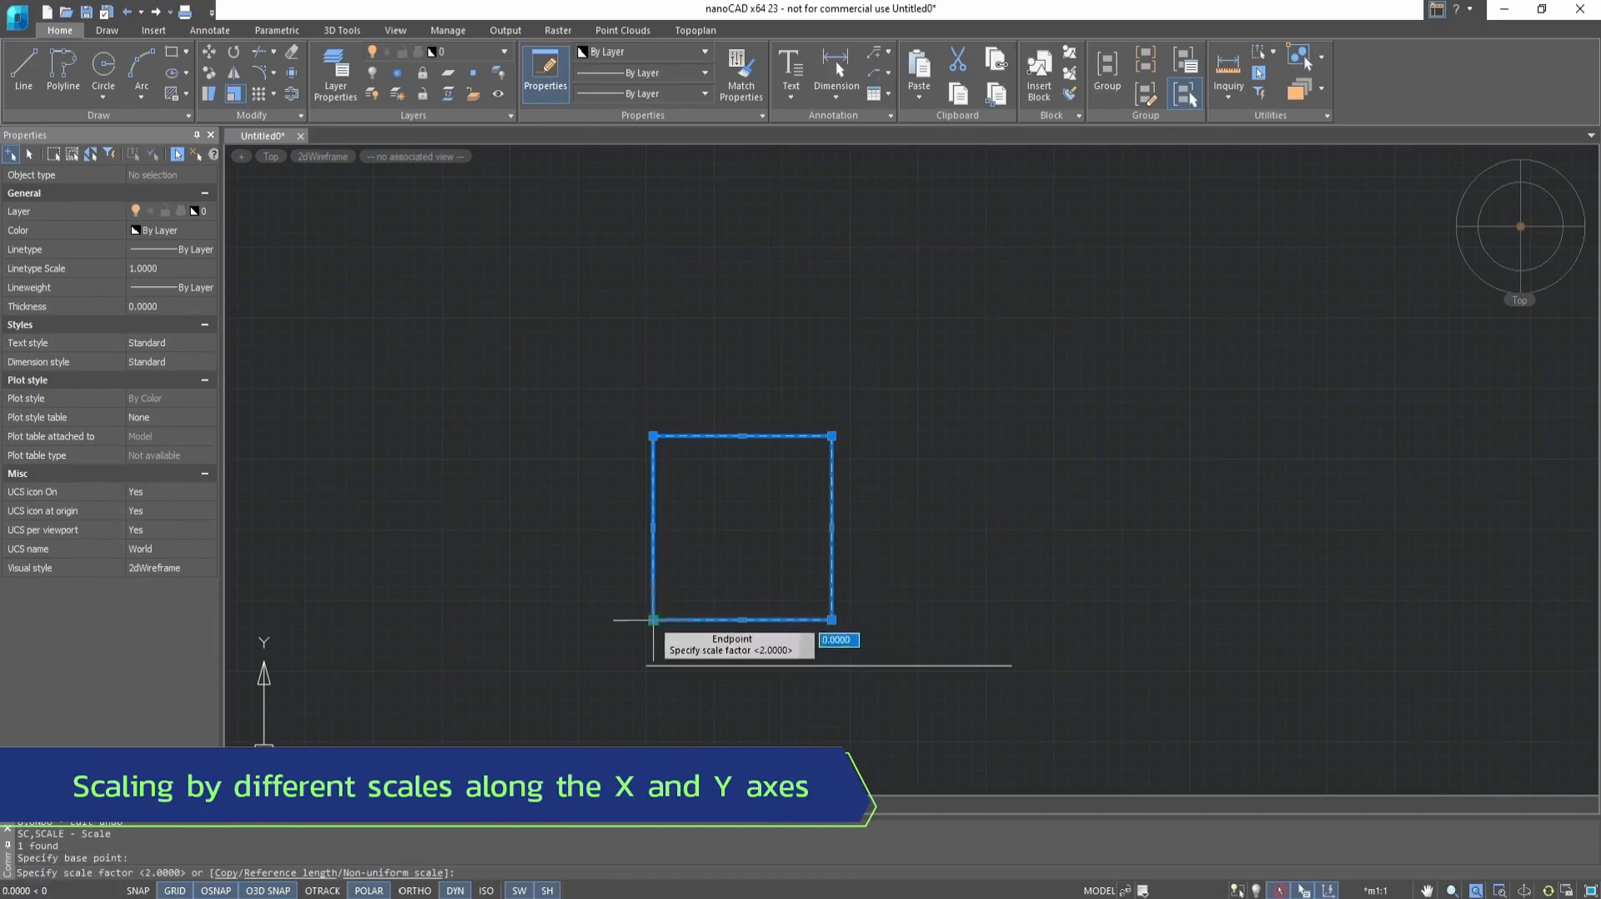
click(383, 874)
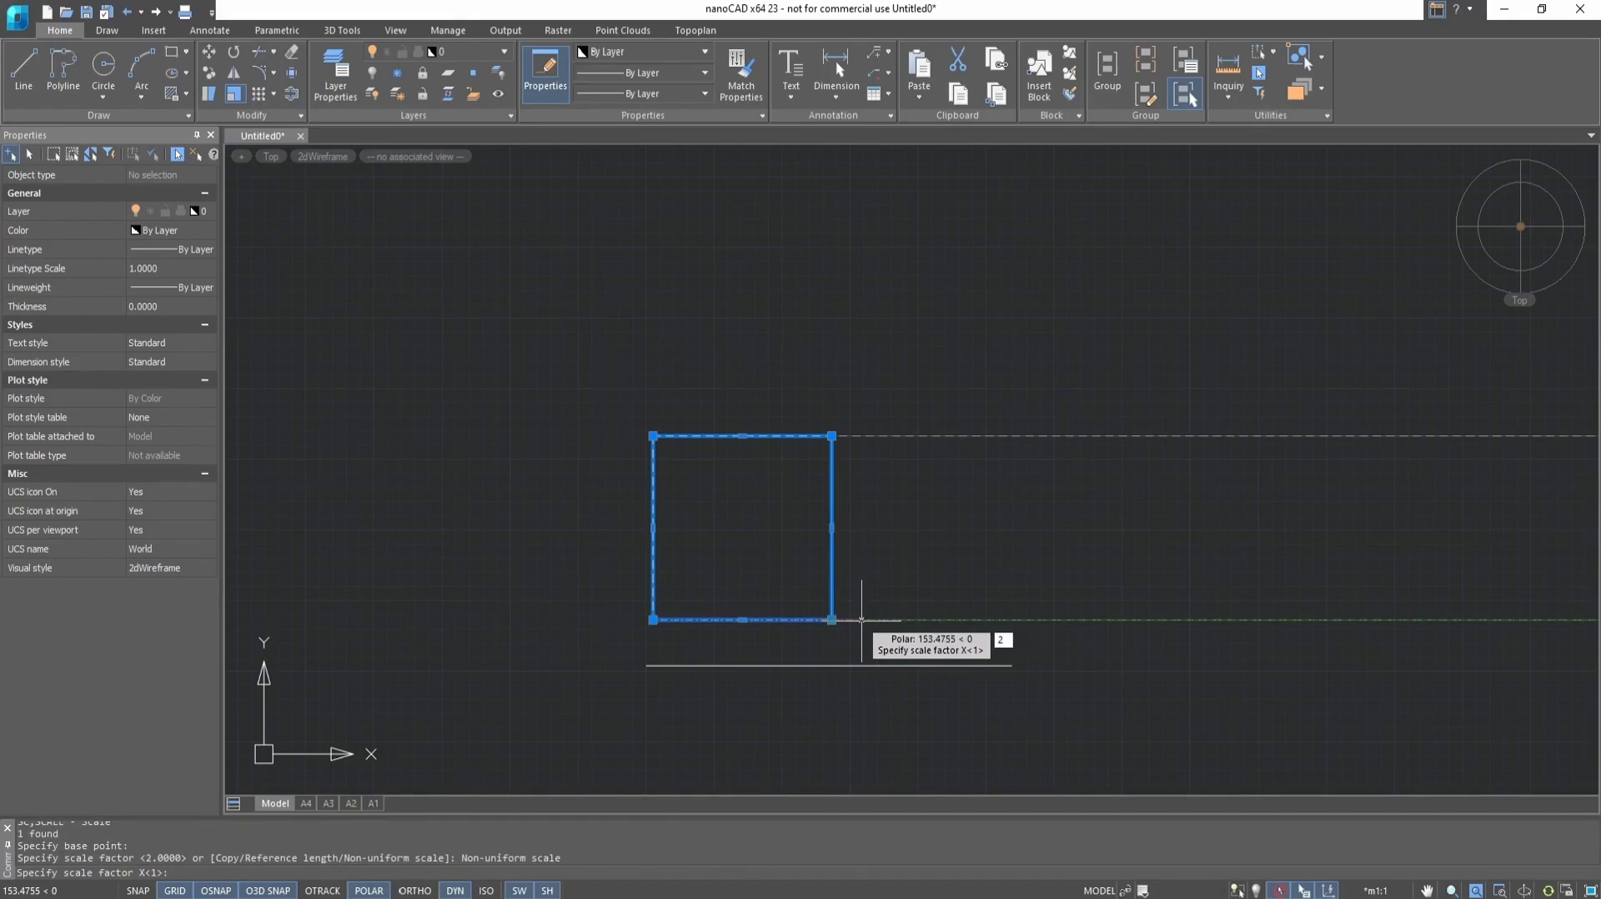
key(Return)
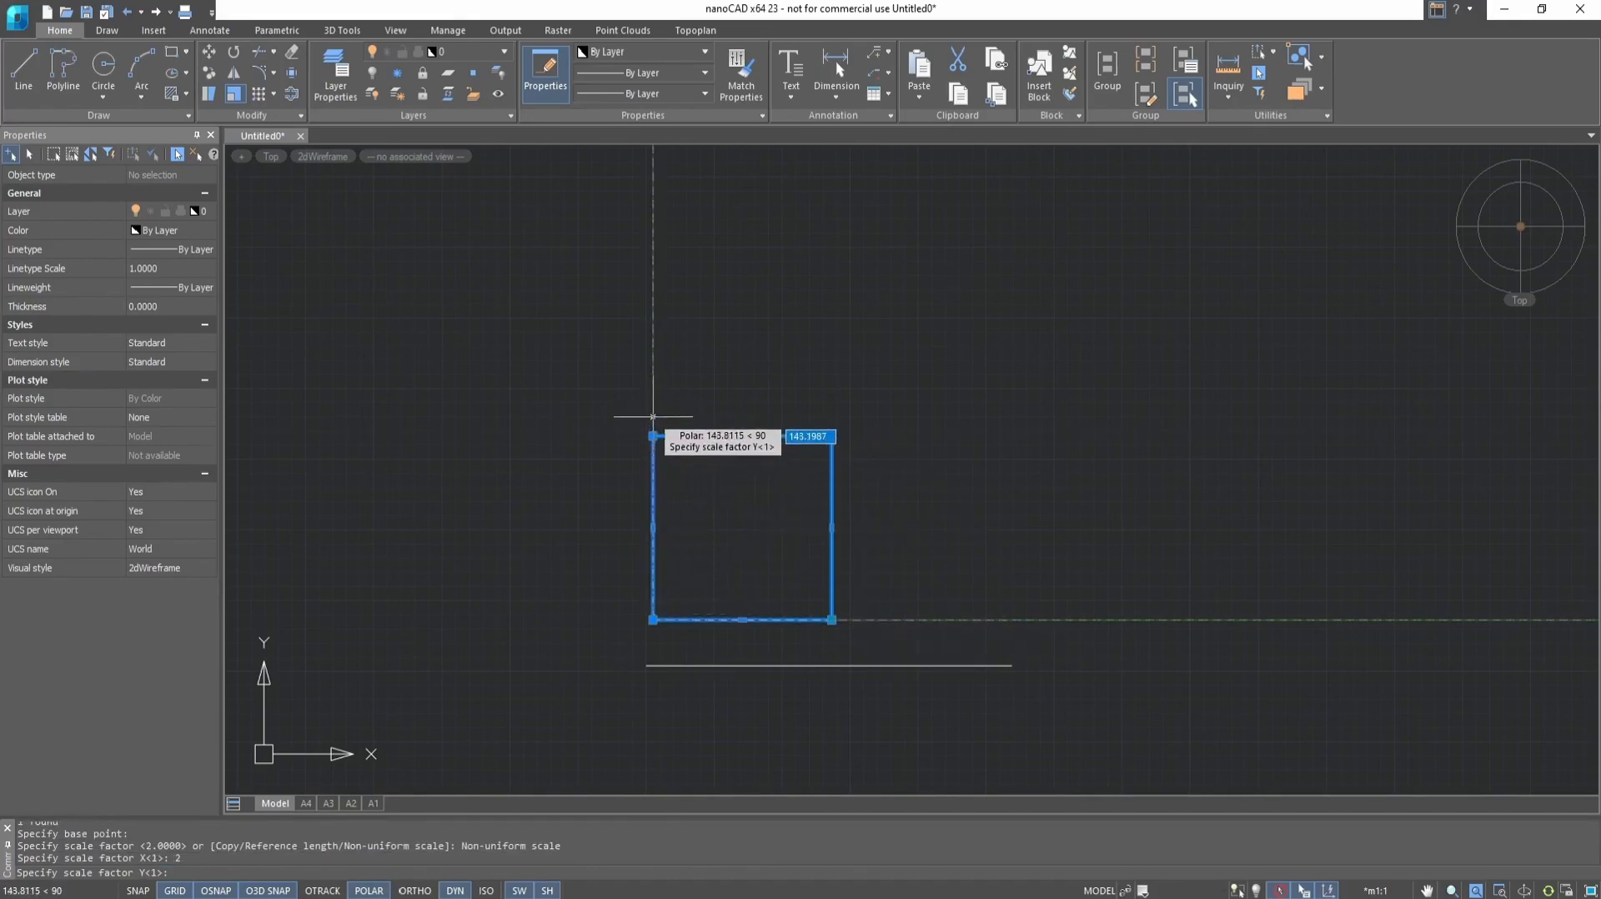
text(3)
key(Return)
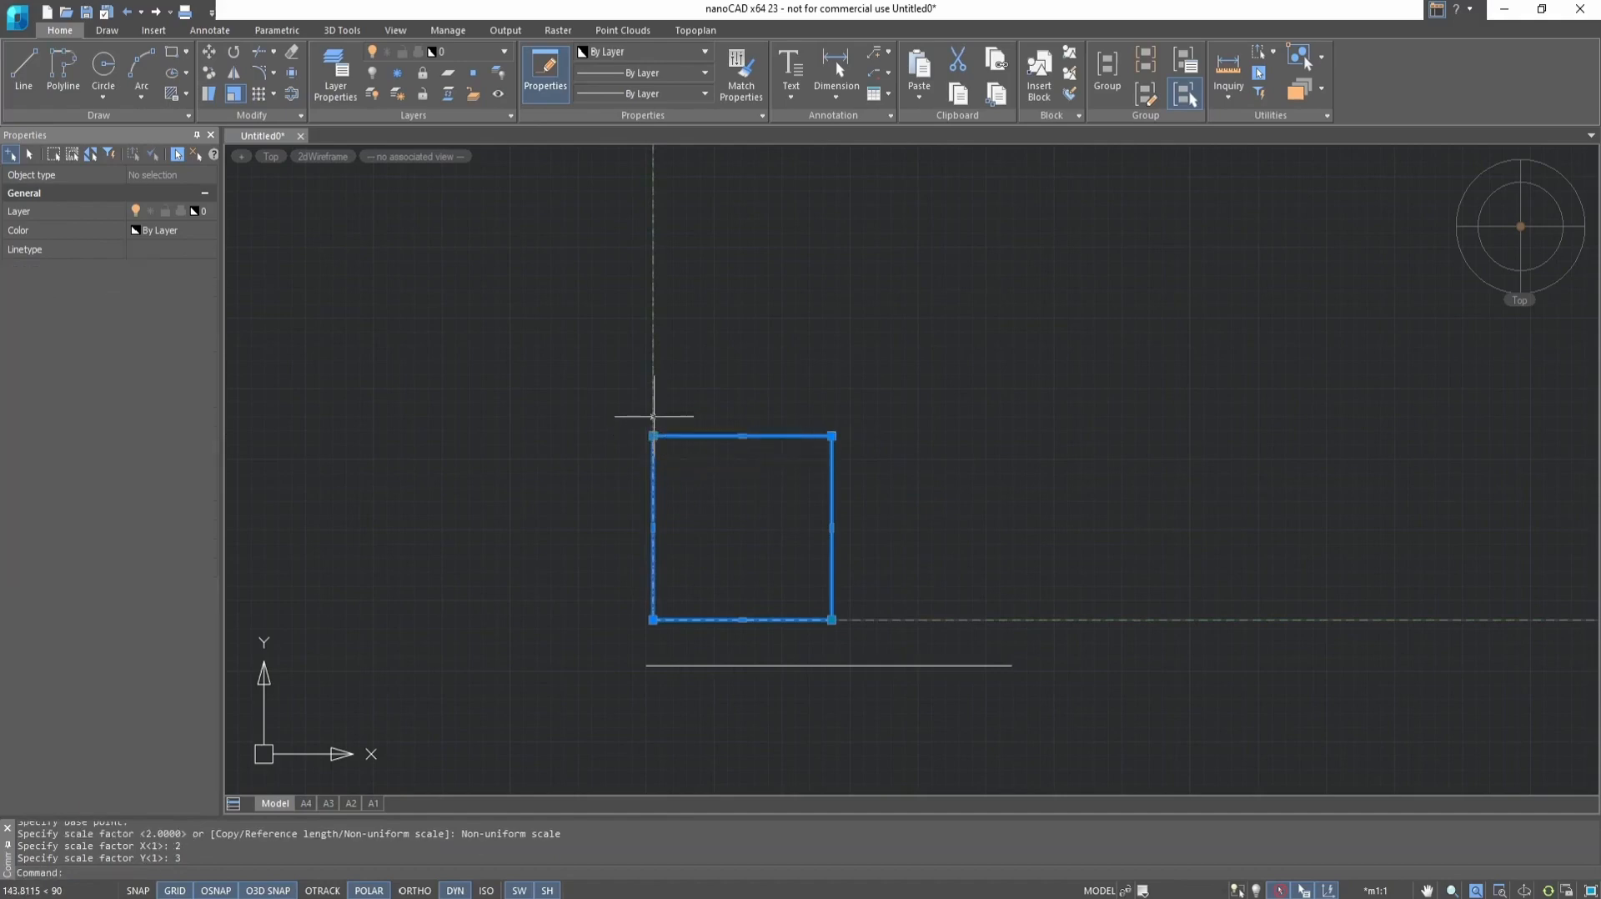
scroll(655, 423, down, 3)
scroll(702, 266, up, 2)
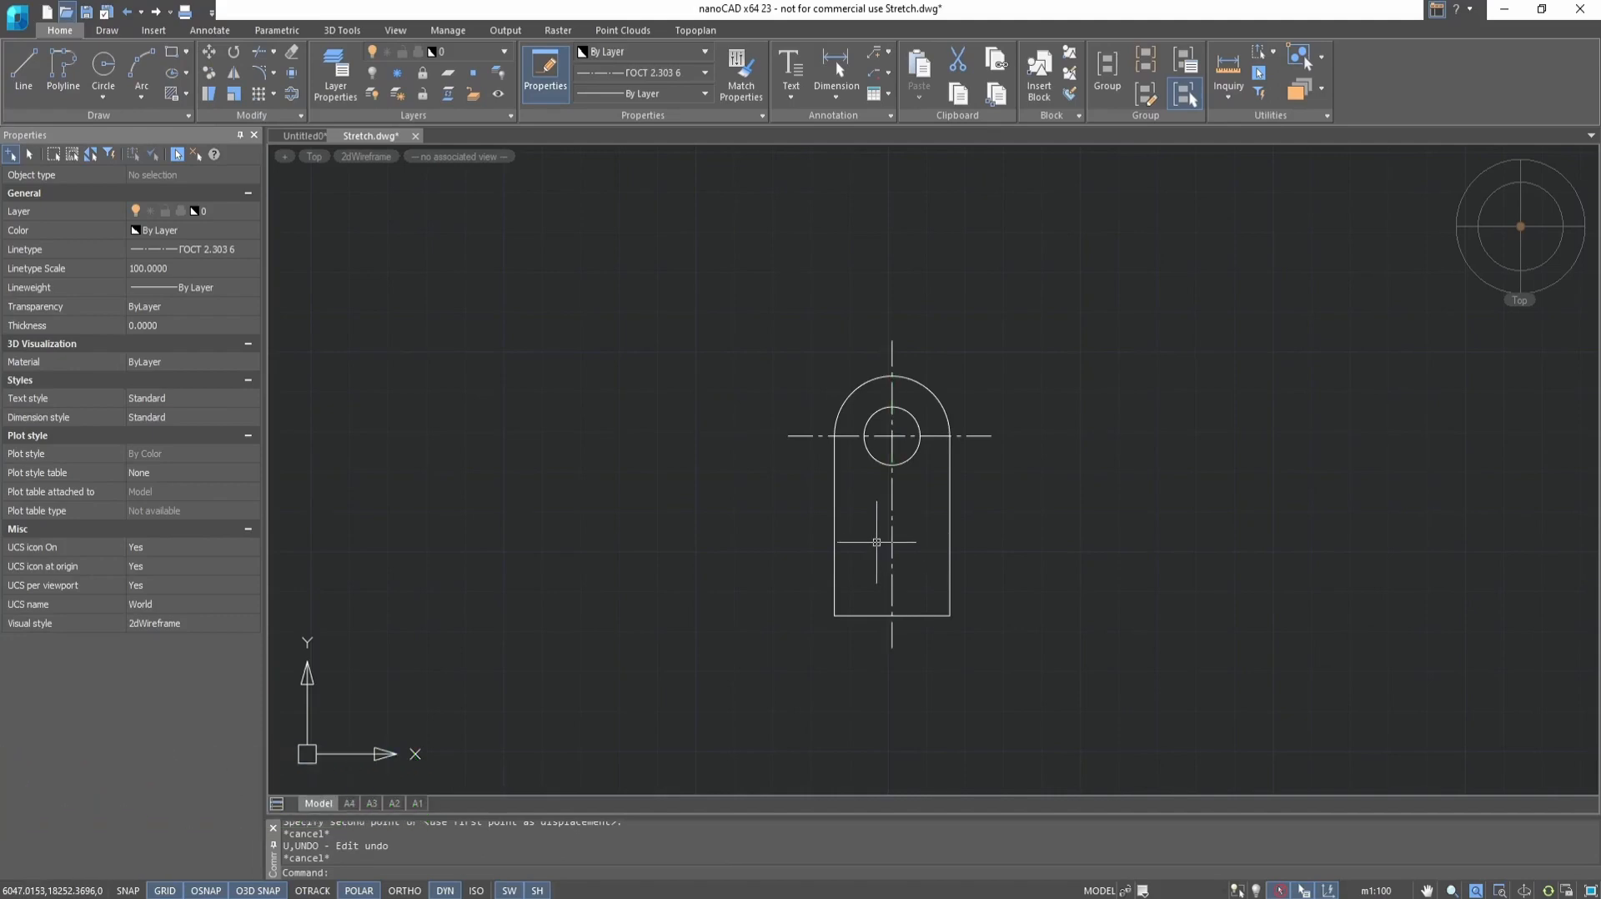
Try to stretch the individually picked rounded outline about 25 units upward from its lower-right corner, and undo it
click(210, 98)
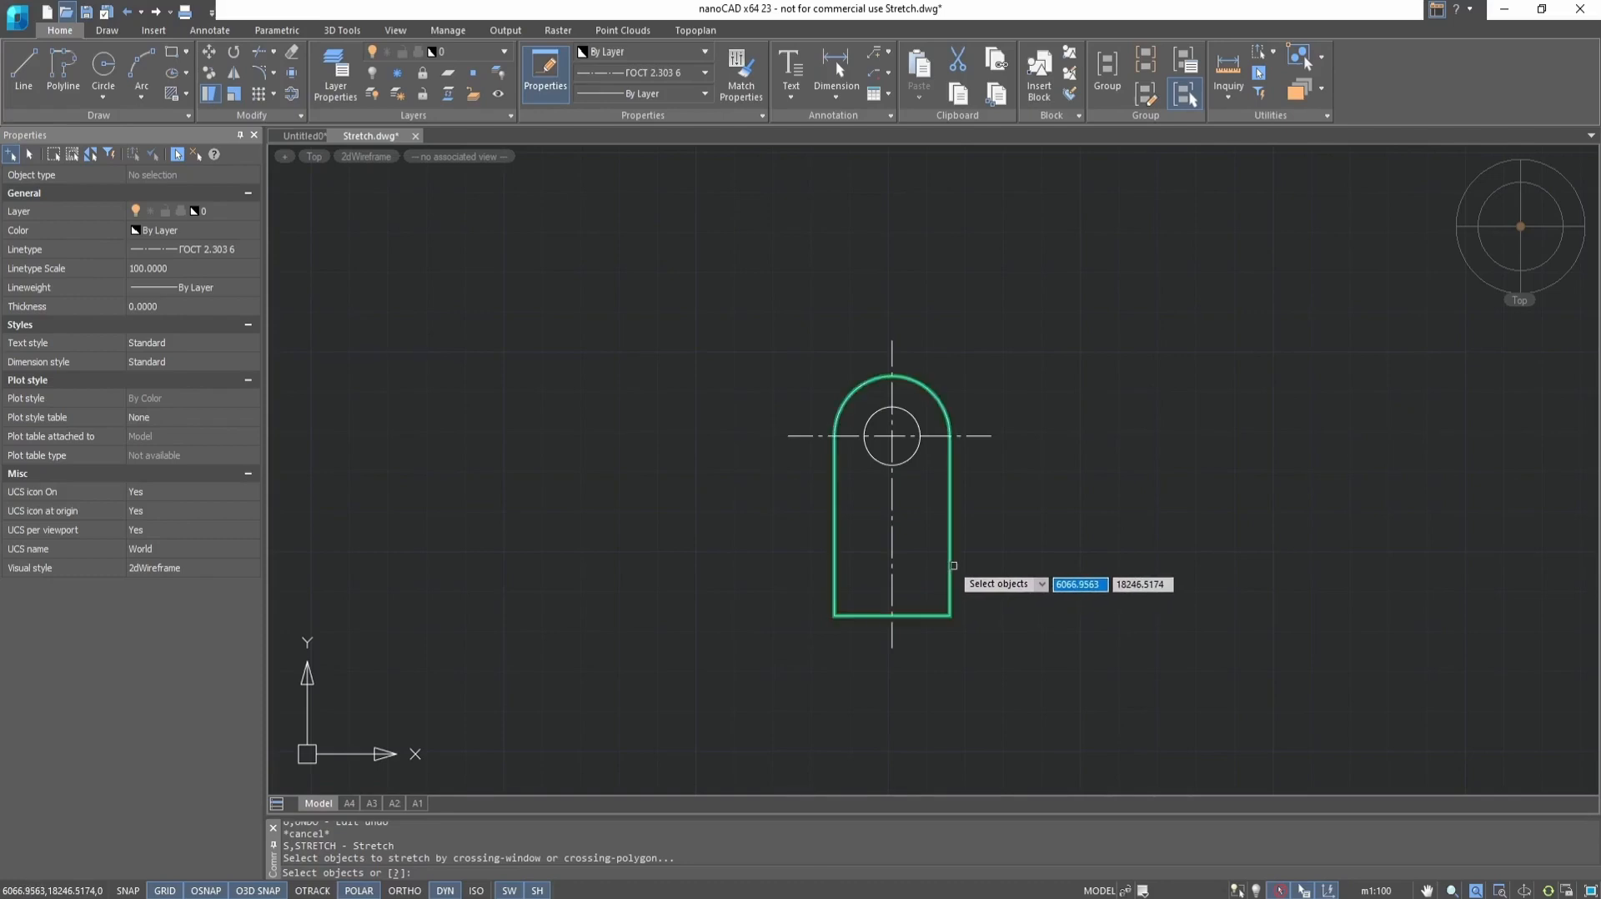
click(950, 565)
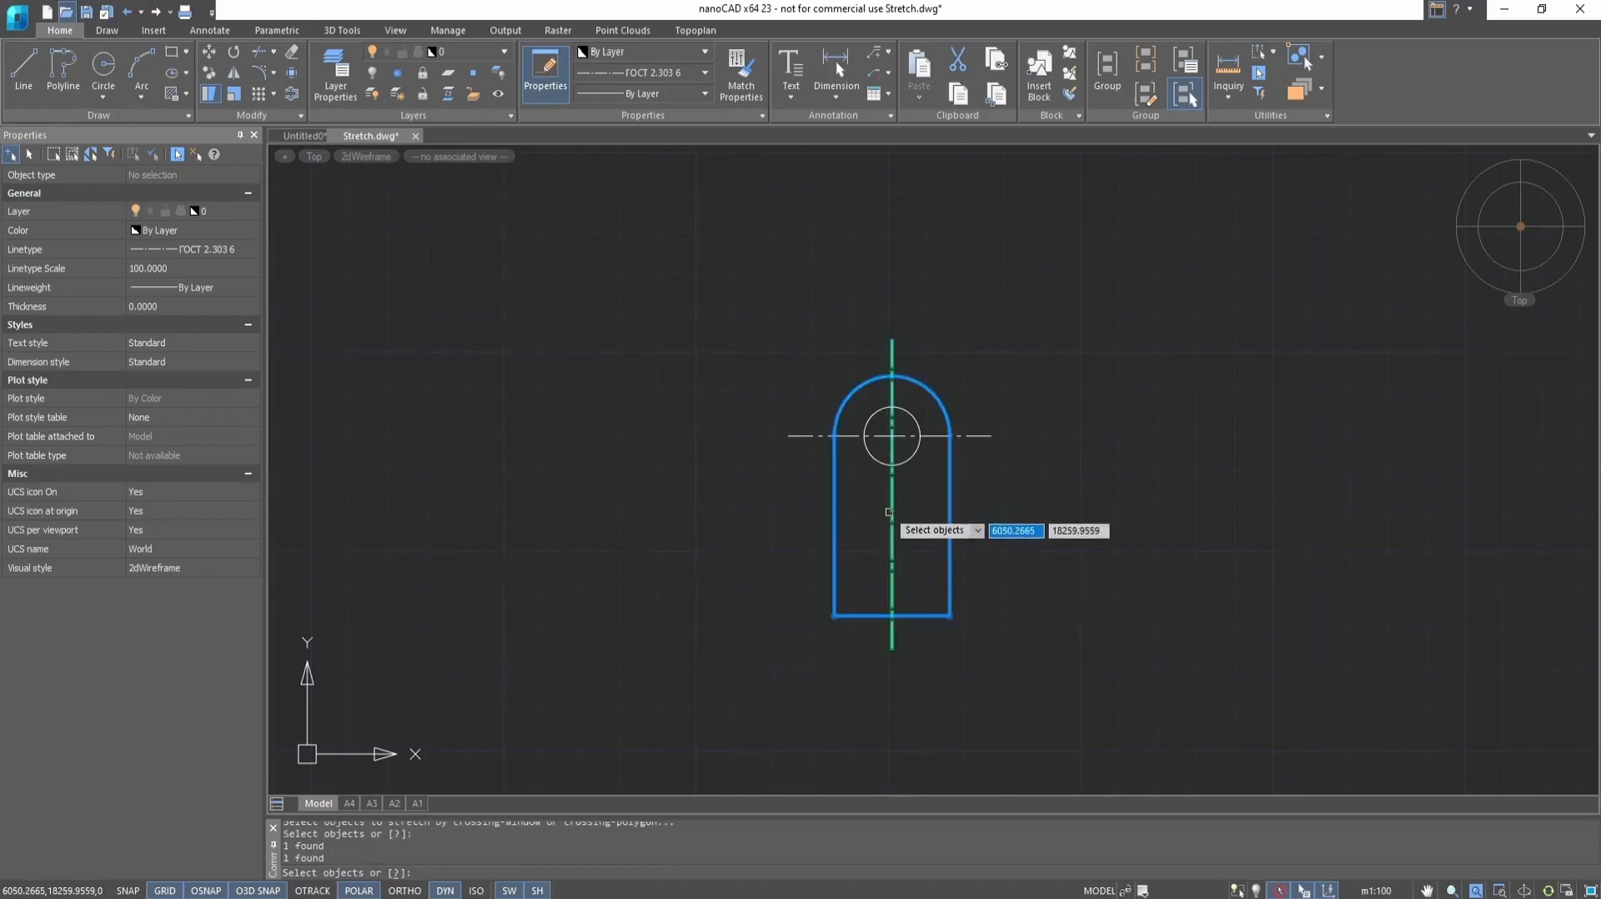
key(Return)
scroll(909, 609, up, 5)
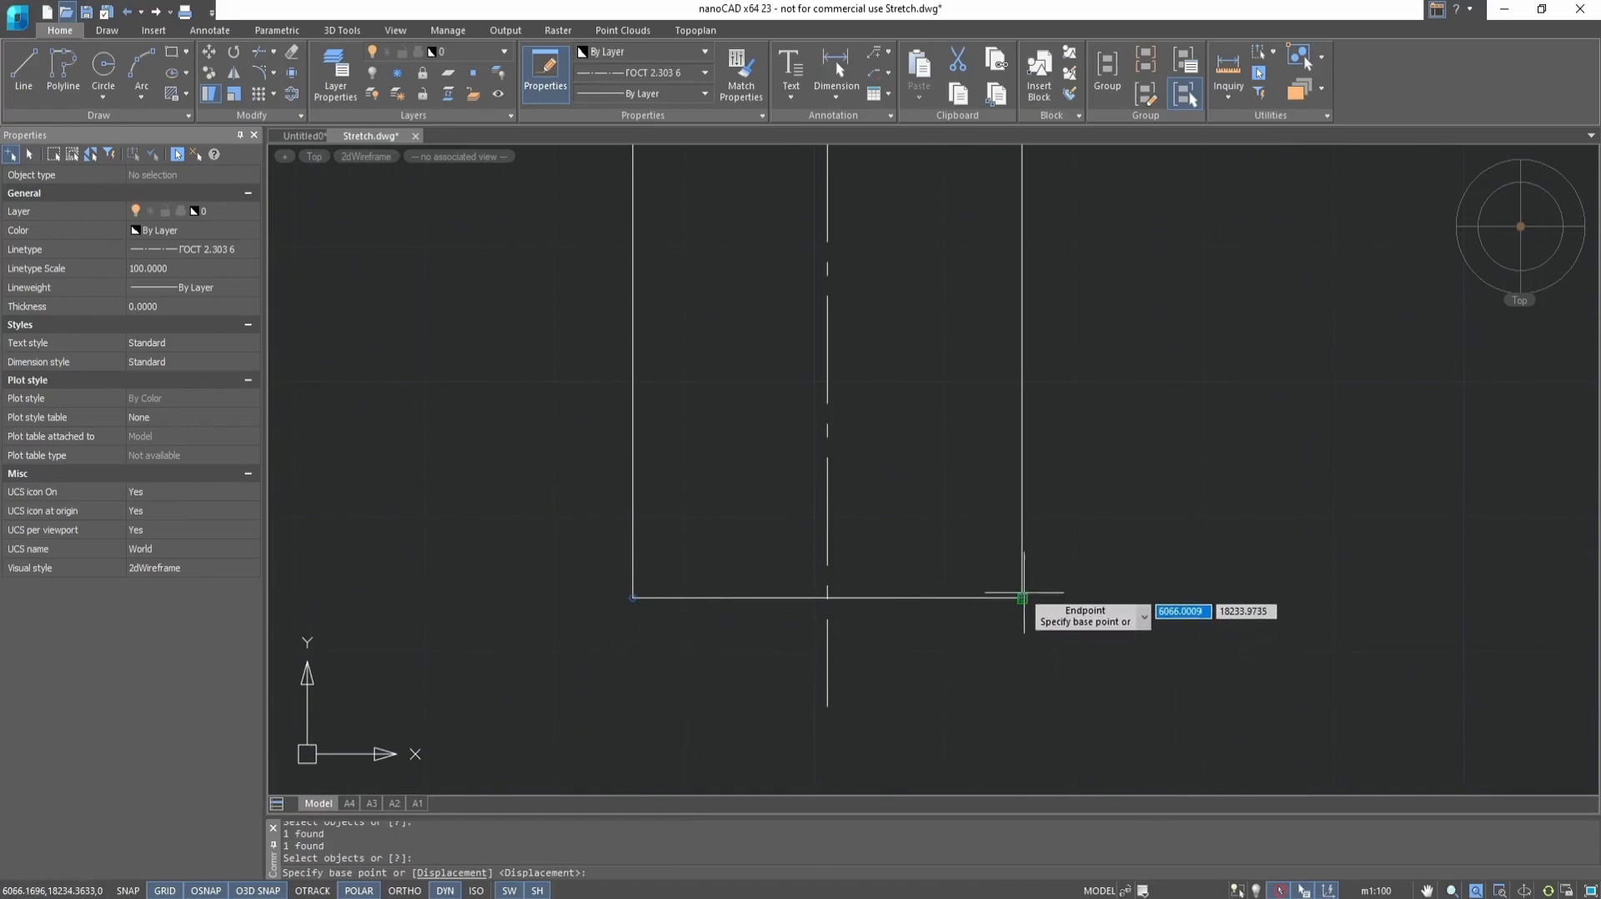
click(1022, 597)
scroll(1012, 665, down, 5)
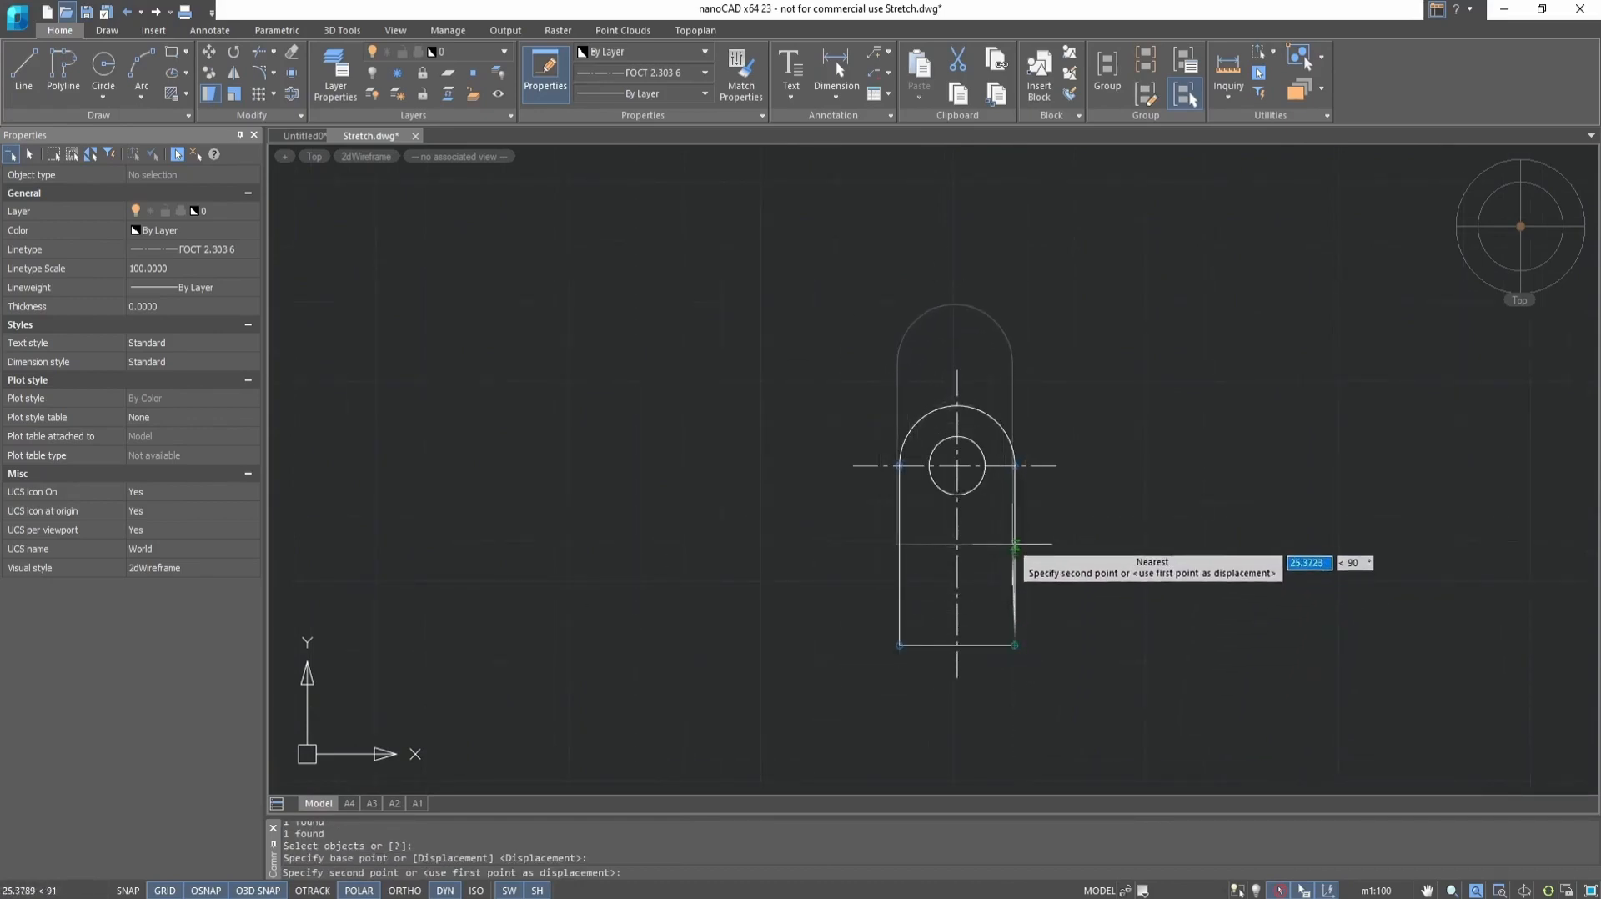
click(1014, 542)
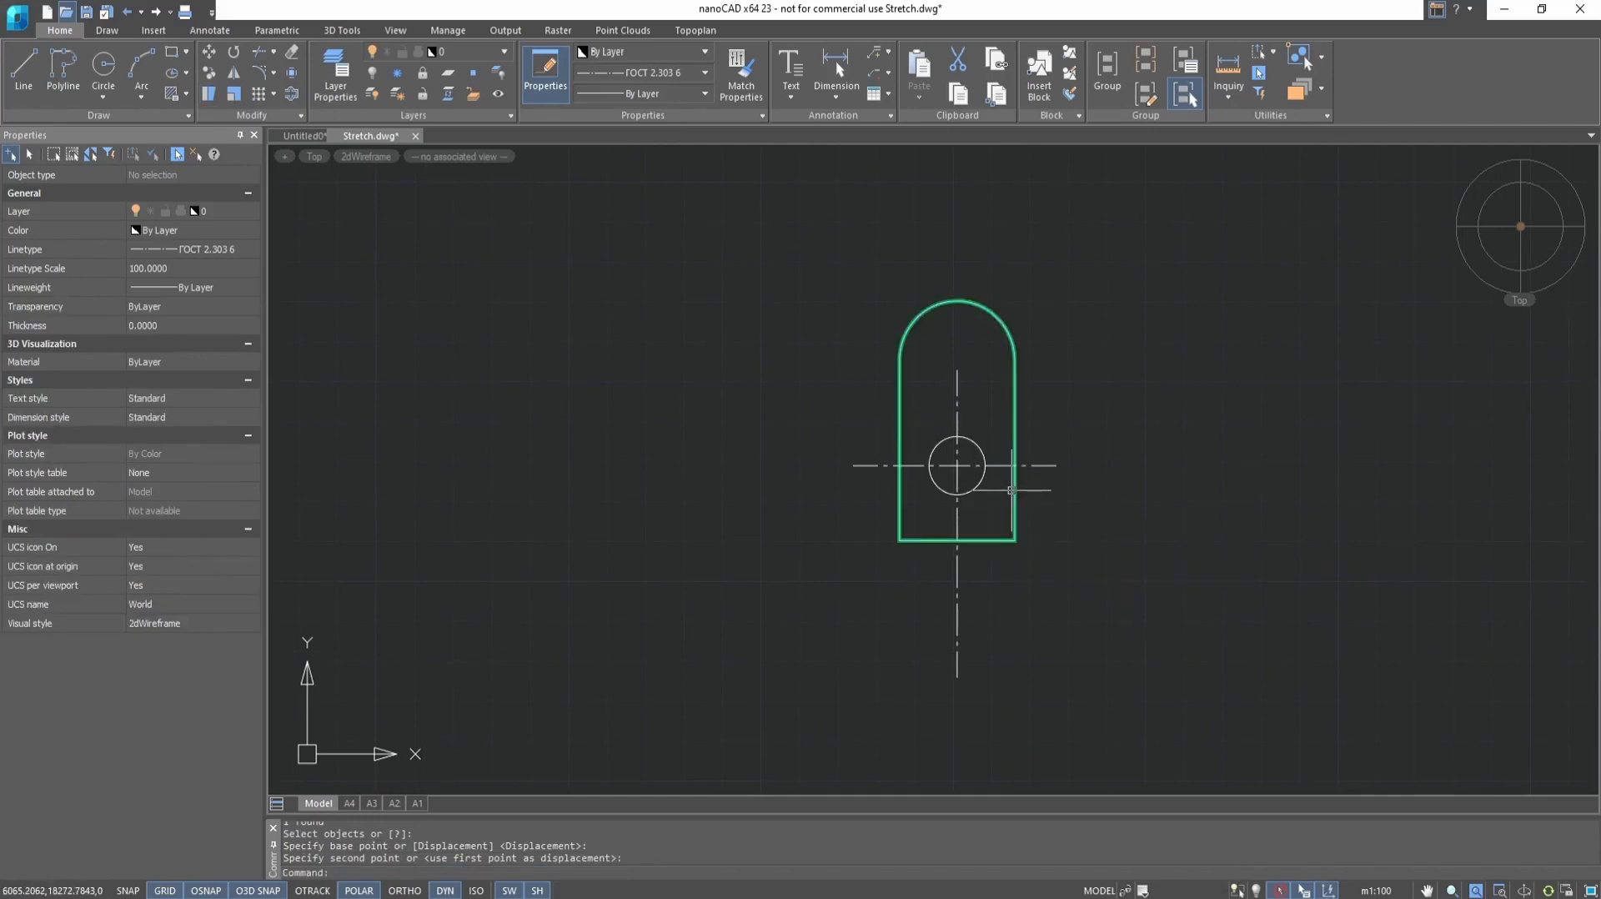
key(ctrl+z)
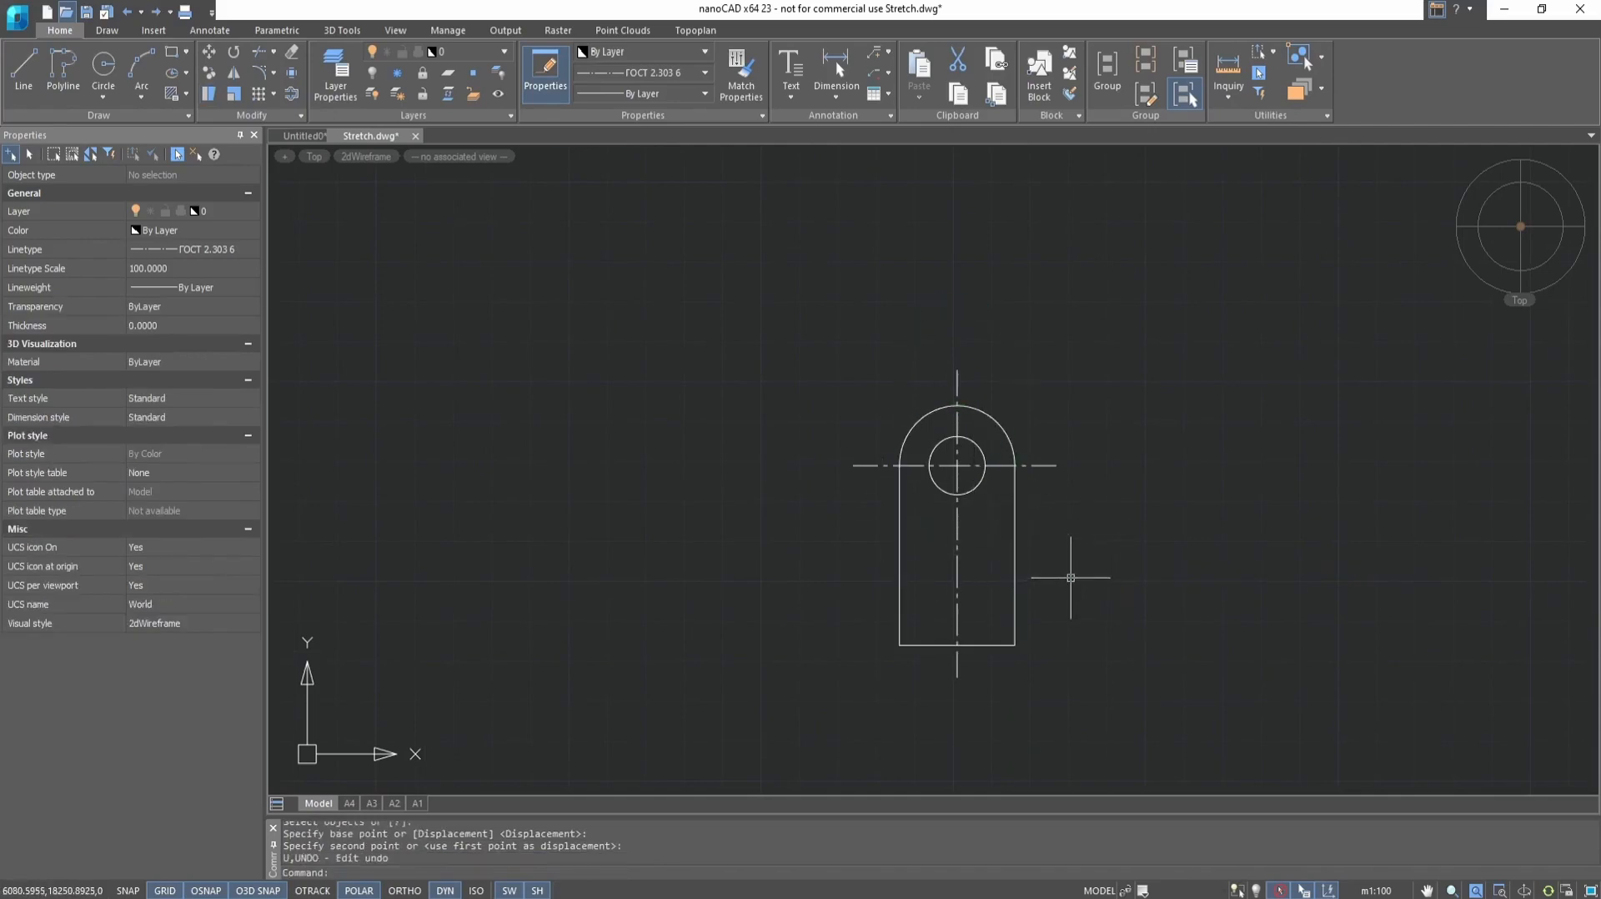
Stretch the lower ends of the outline and vertical centerline downward, using a crossing selection and the outline's lower-right corner as base point
click(1089, 540)
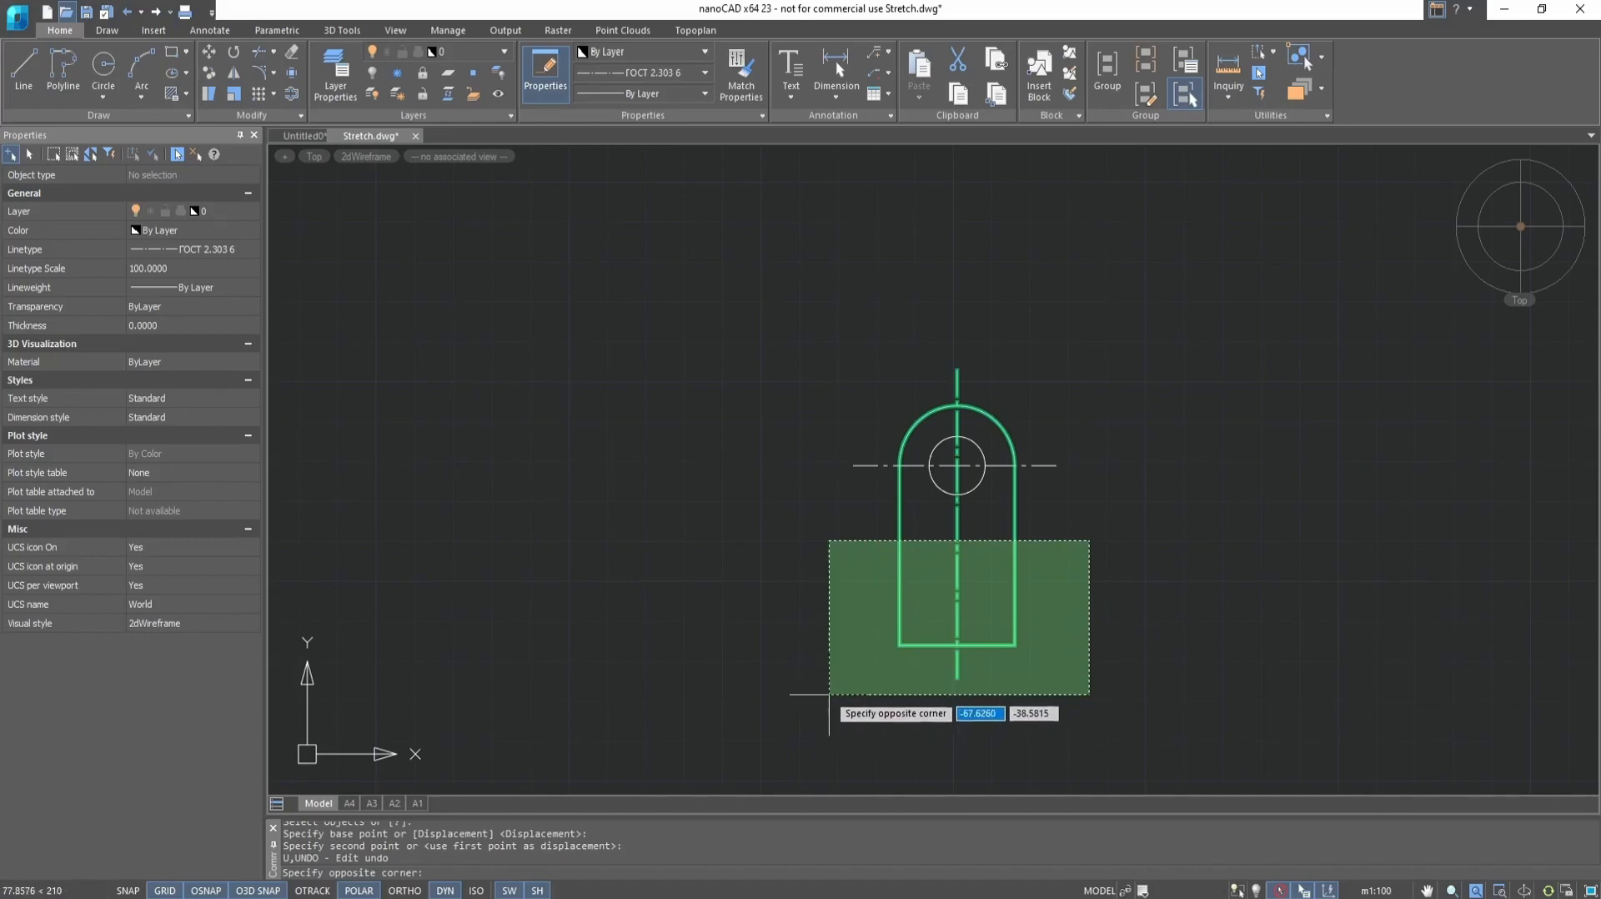
click(828, 694)
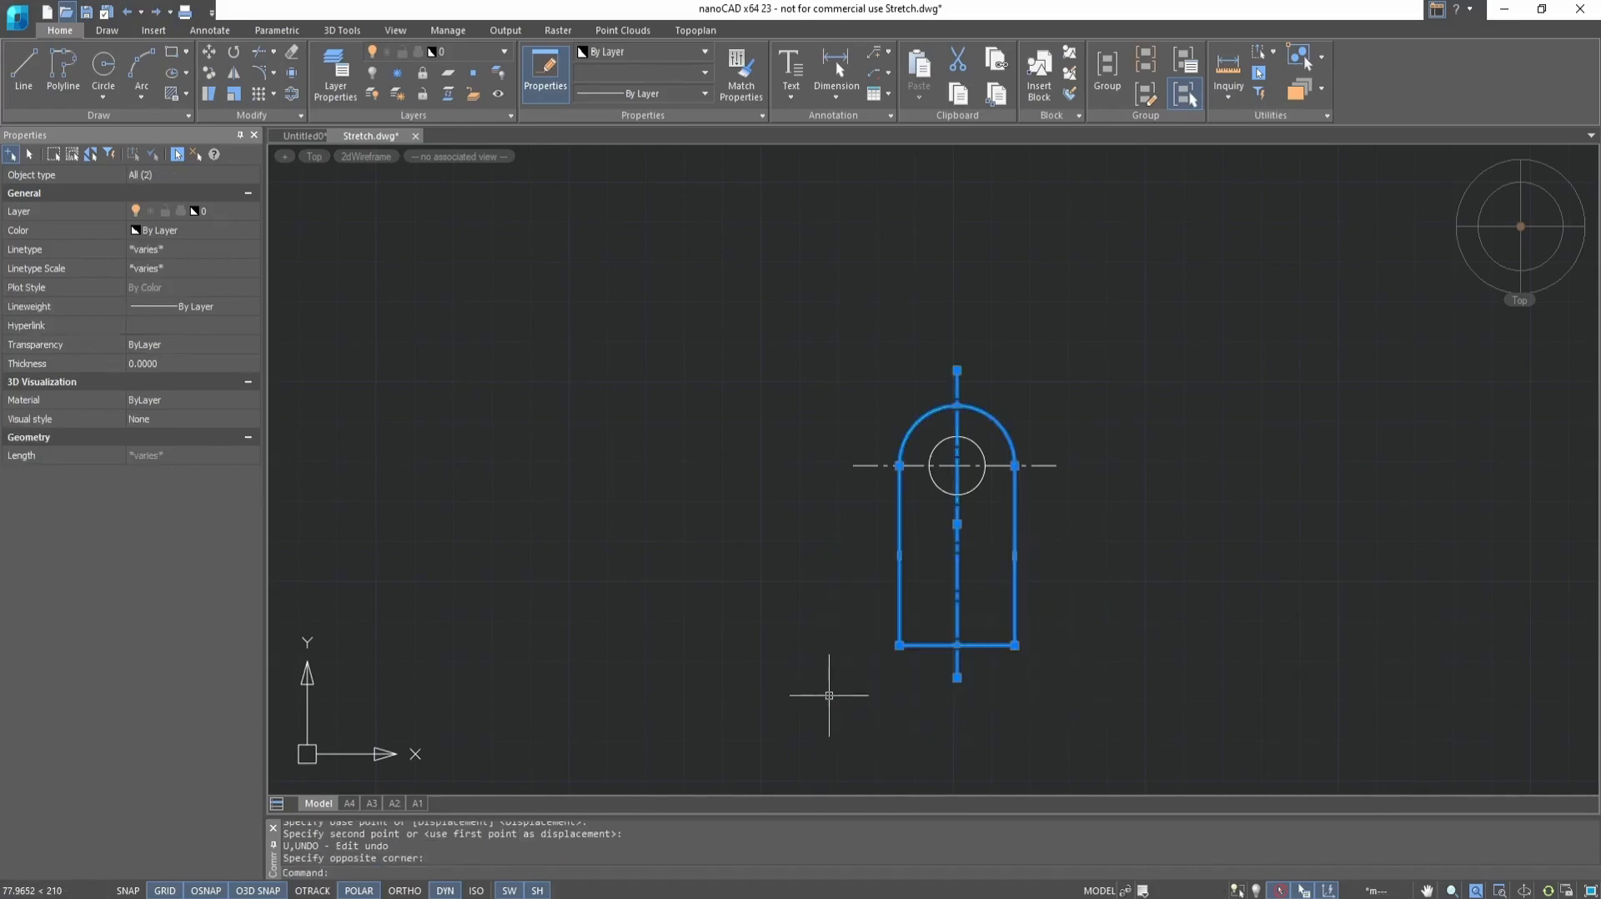
click(207, 101)
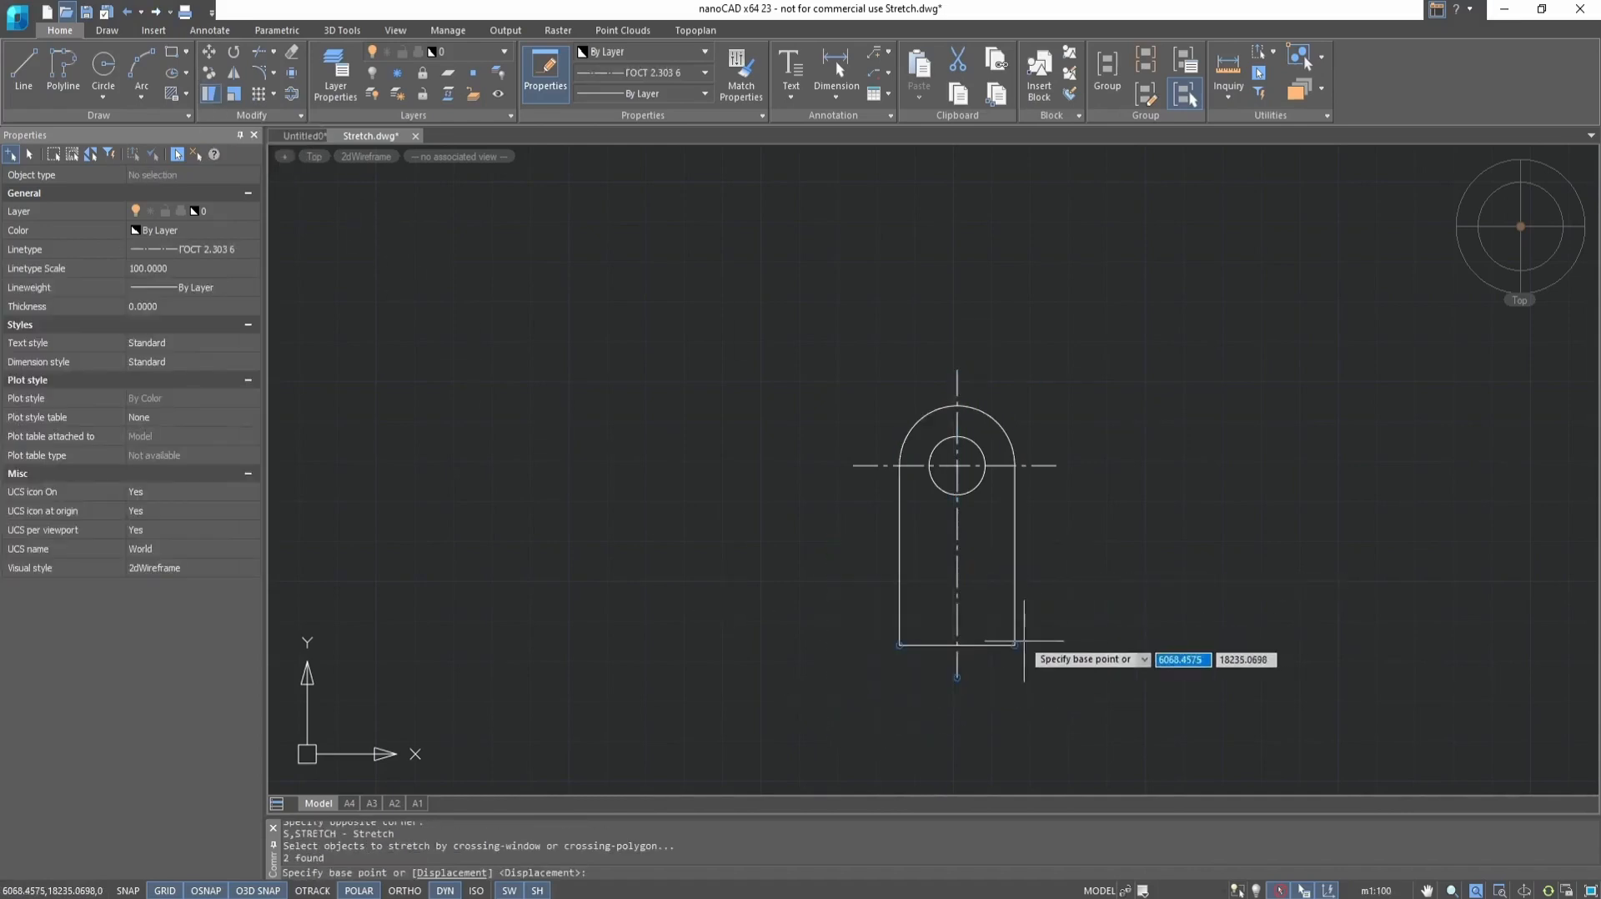
click(1015, 645)
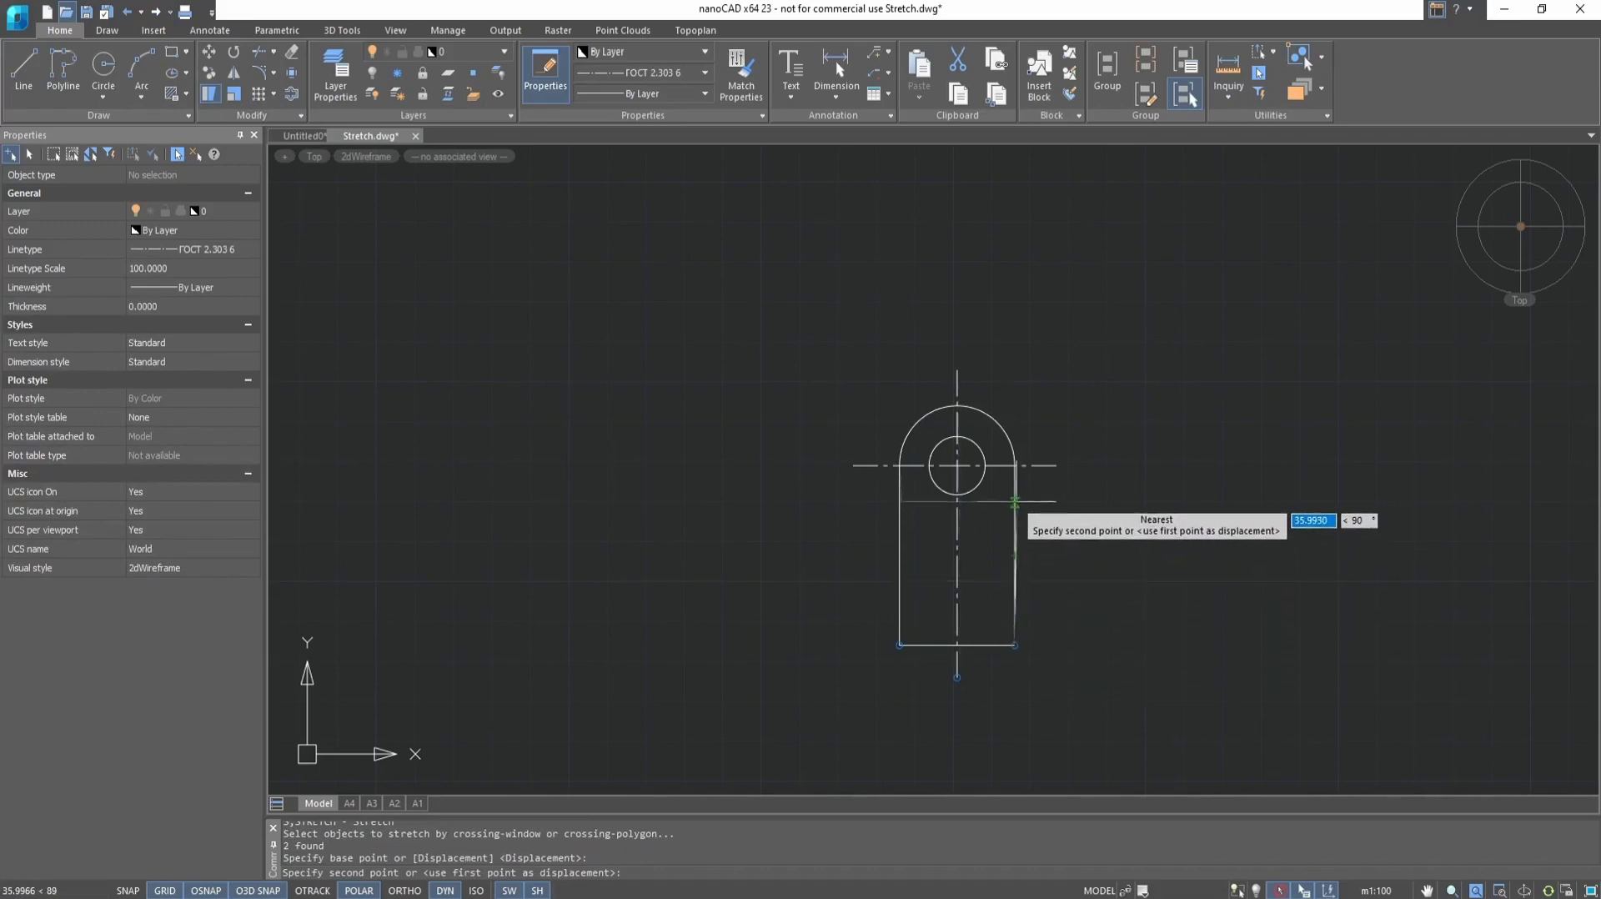
click(1014, 737)
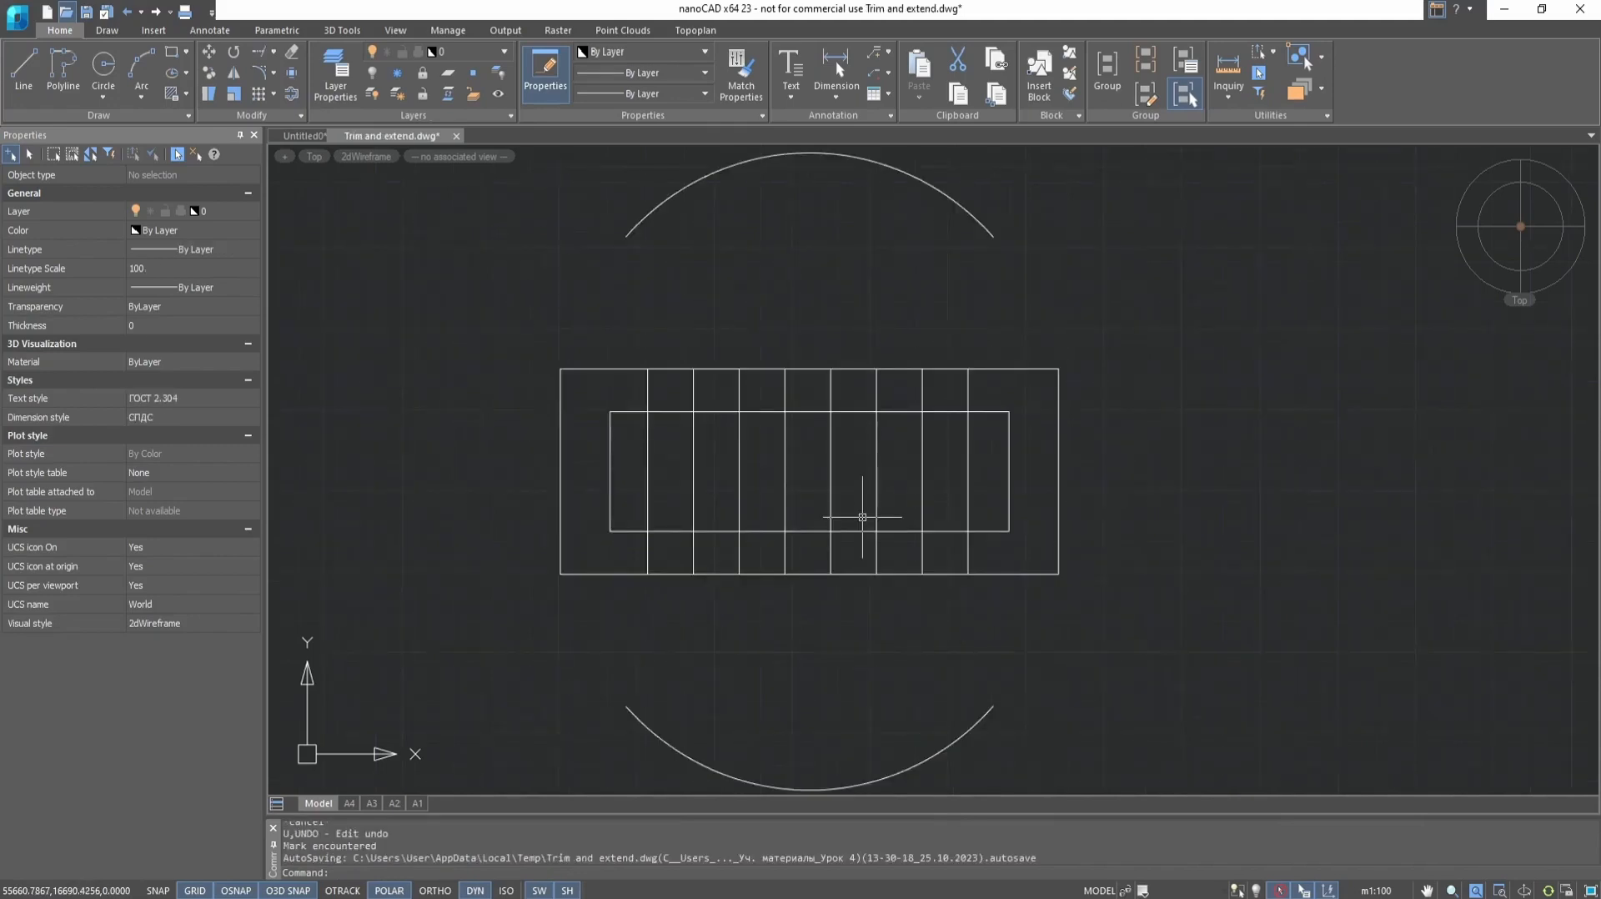
scroll(862, 517, down, 2)
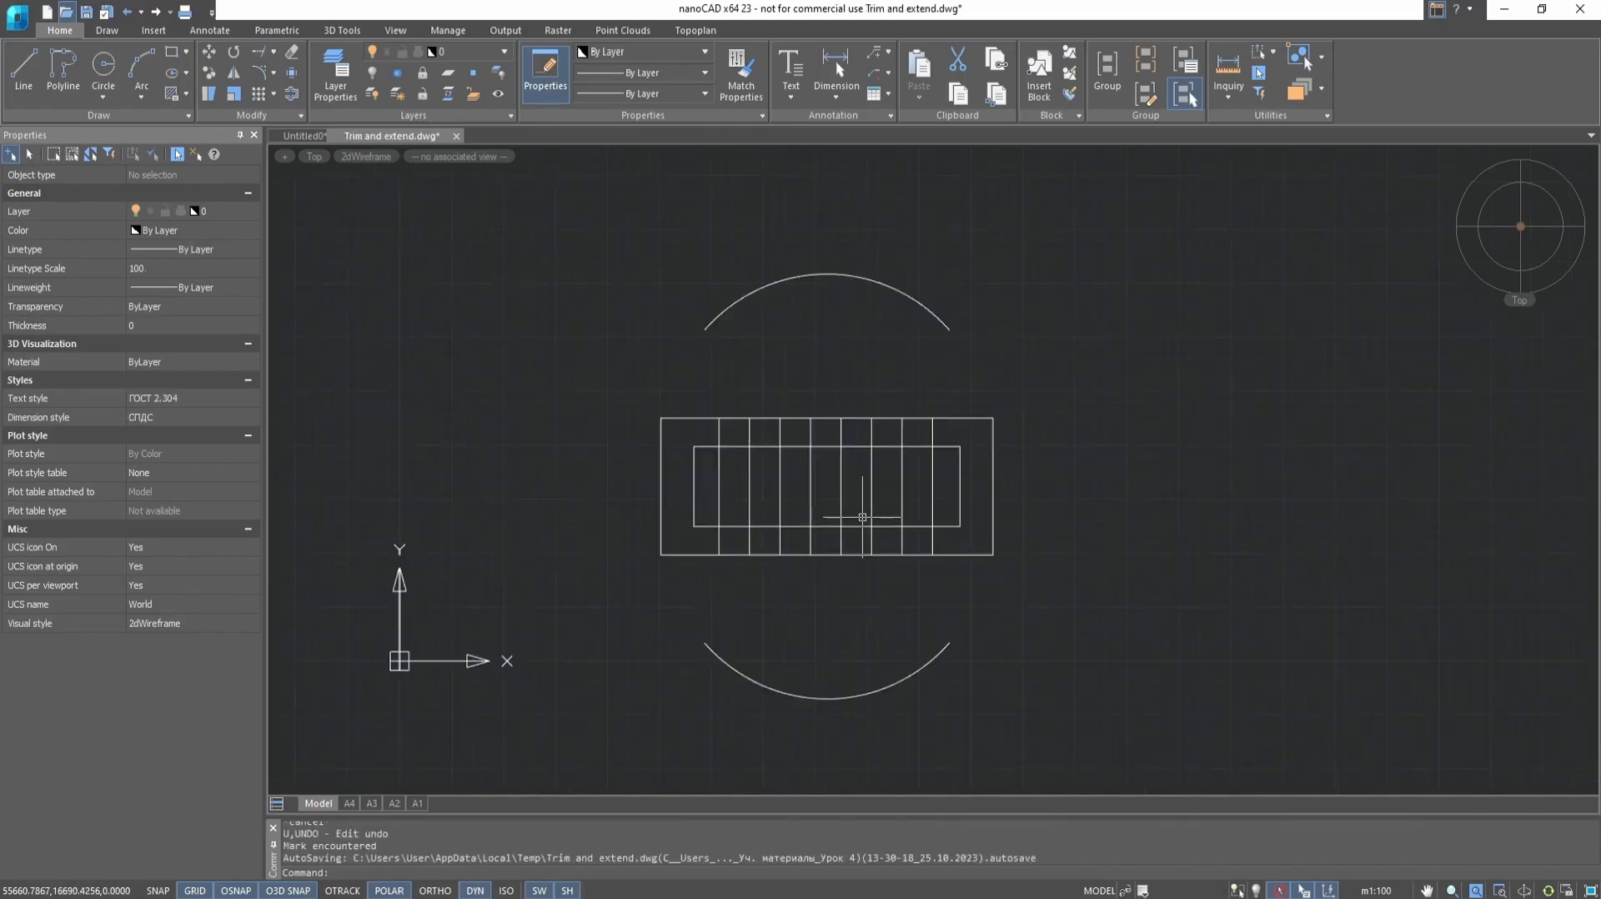
Try trimming the upper ends of the eight vertical lines between the rectangles with the Fence option, and undo it
scroll(862, 517, up, 2)
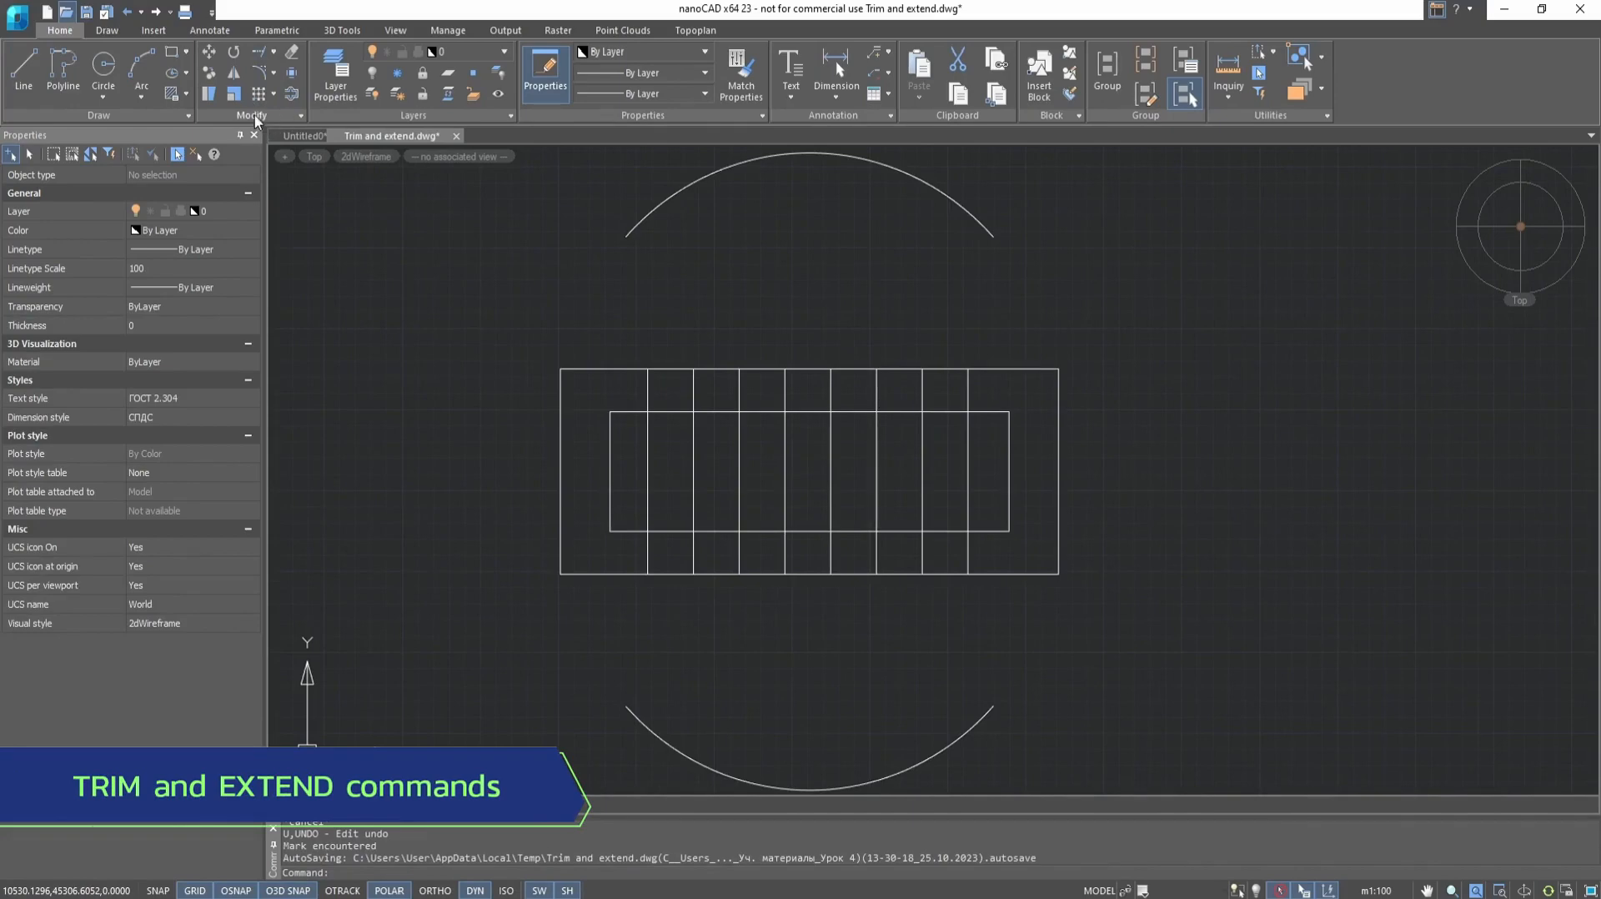
click(274, 52)
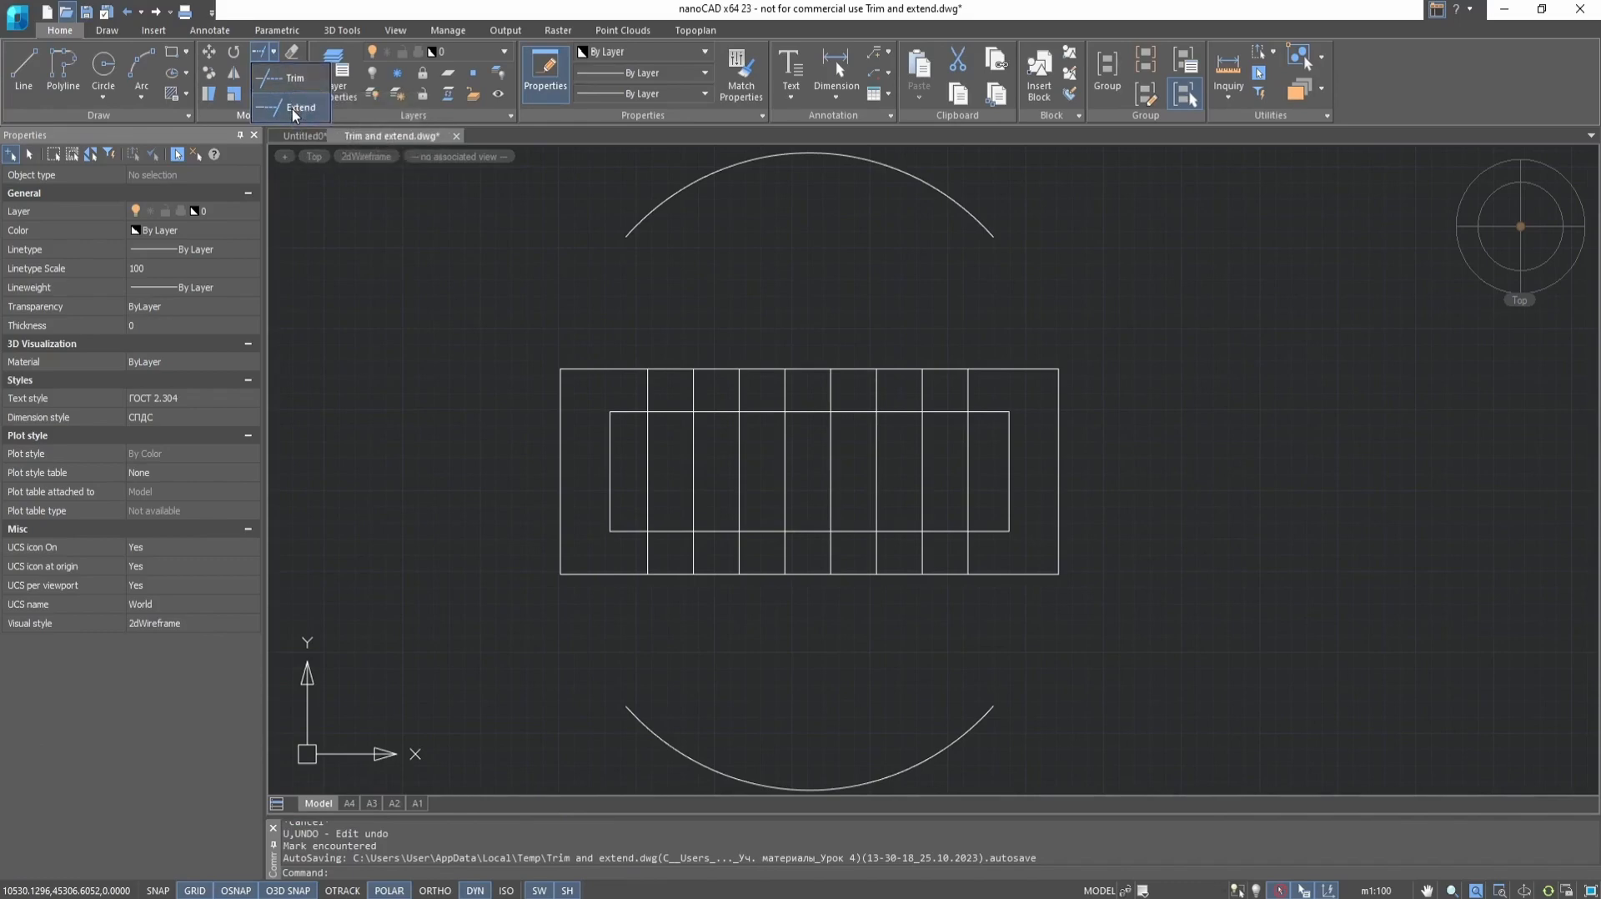
click(295, 81)
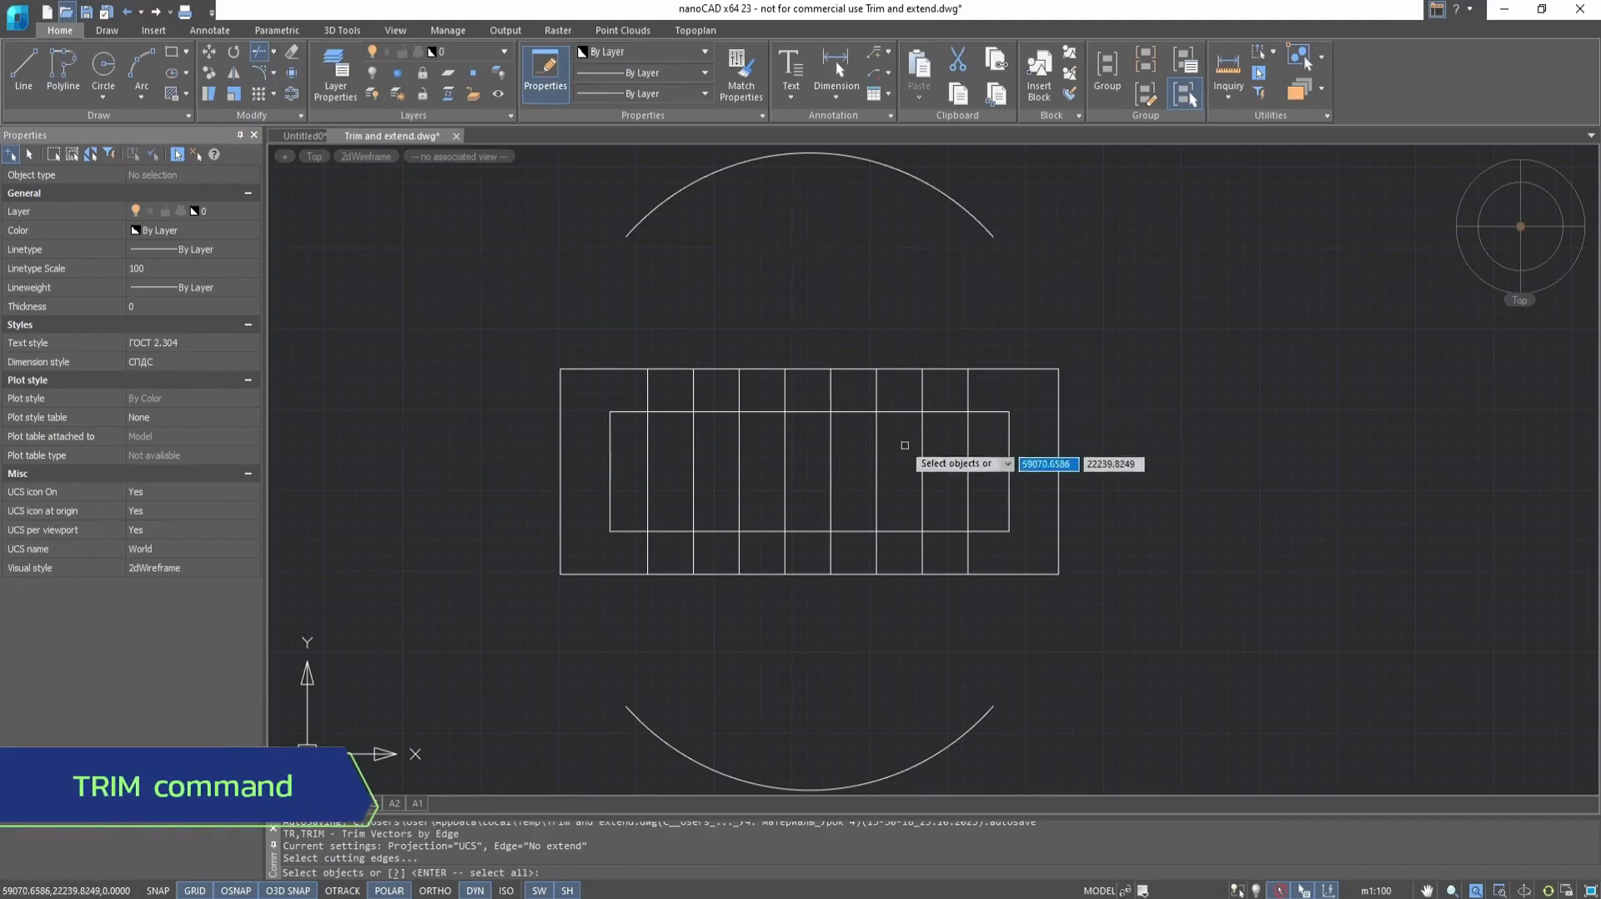
click(1176, 299)
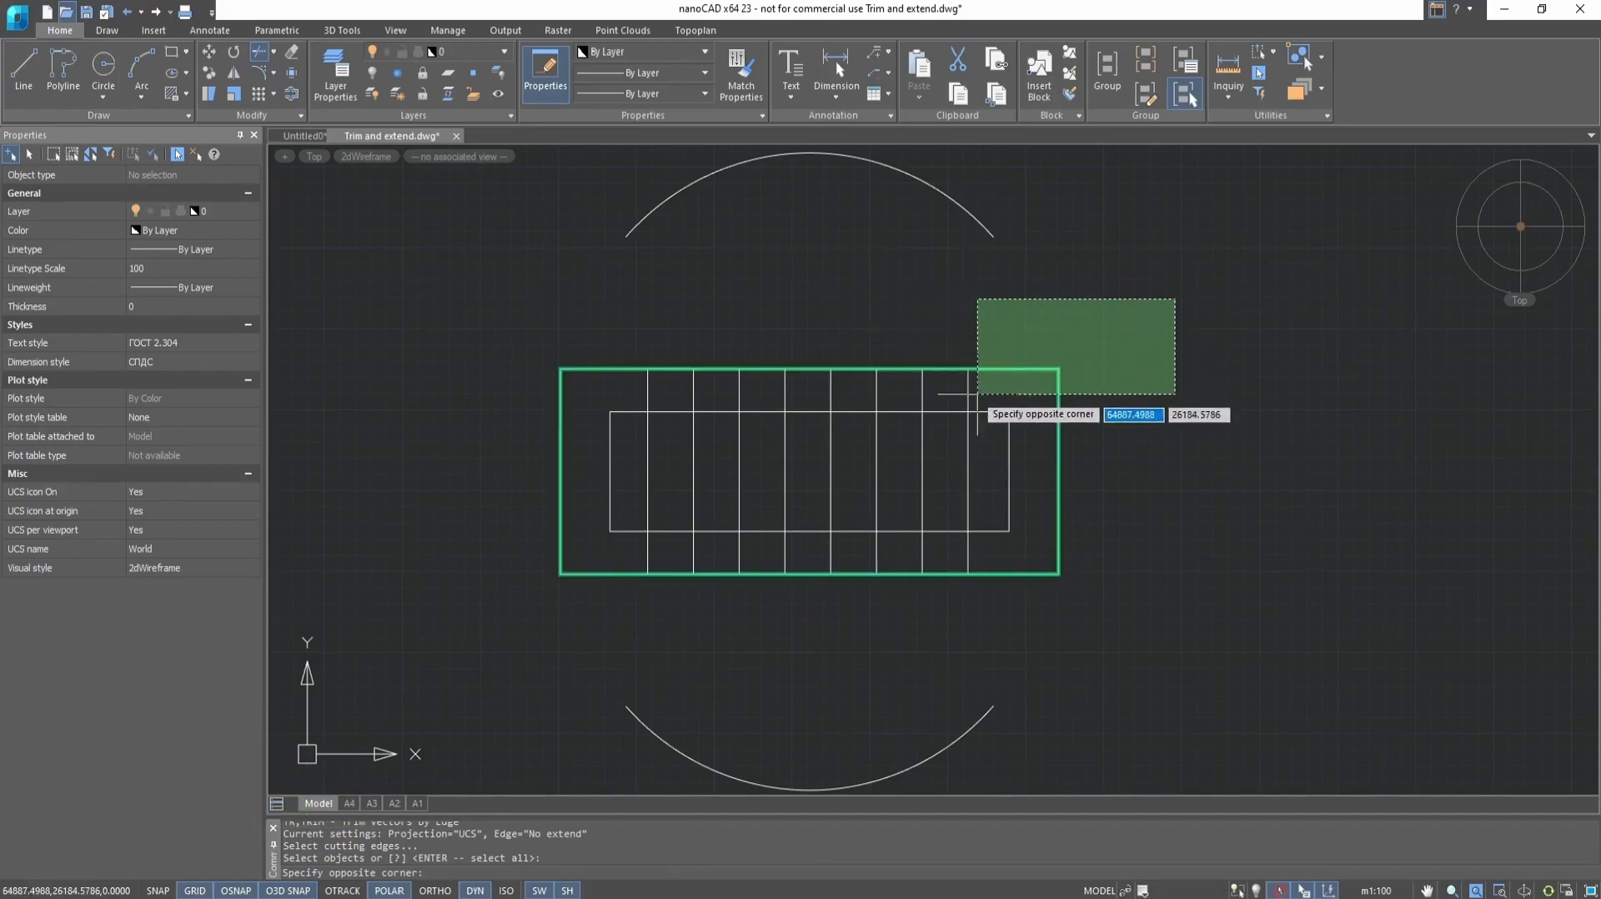
click(425, 634)
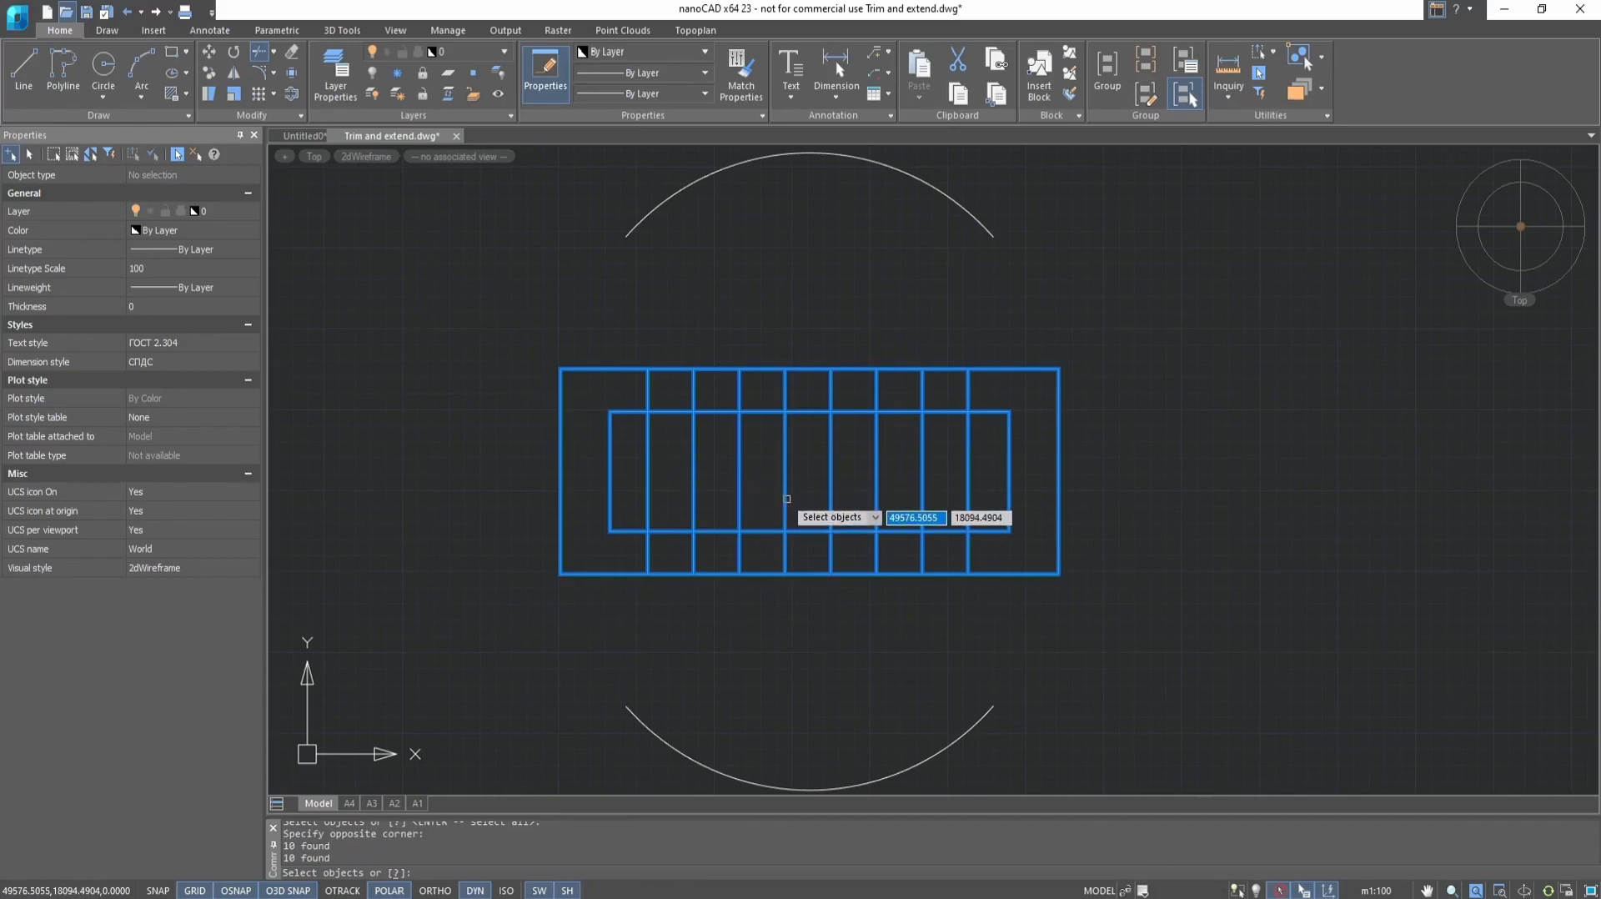
key(Return)
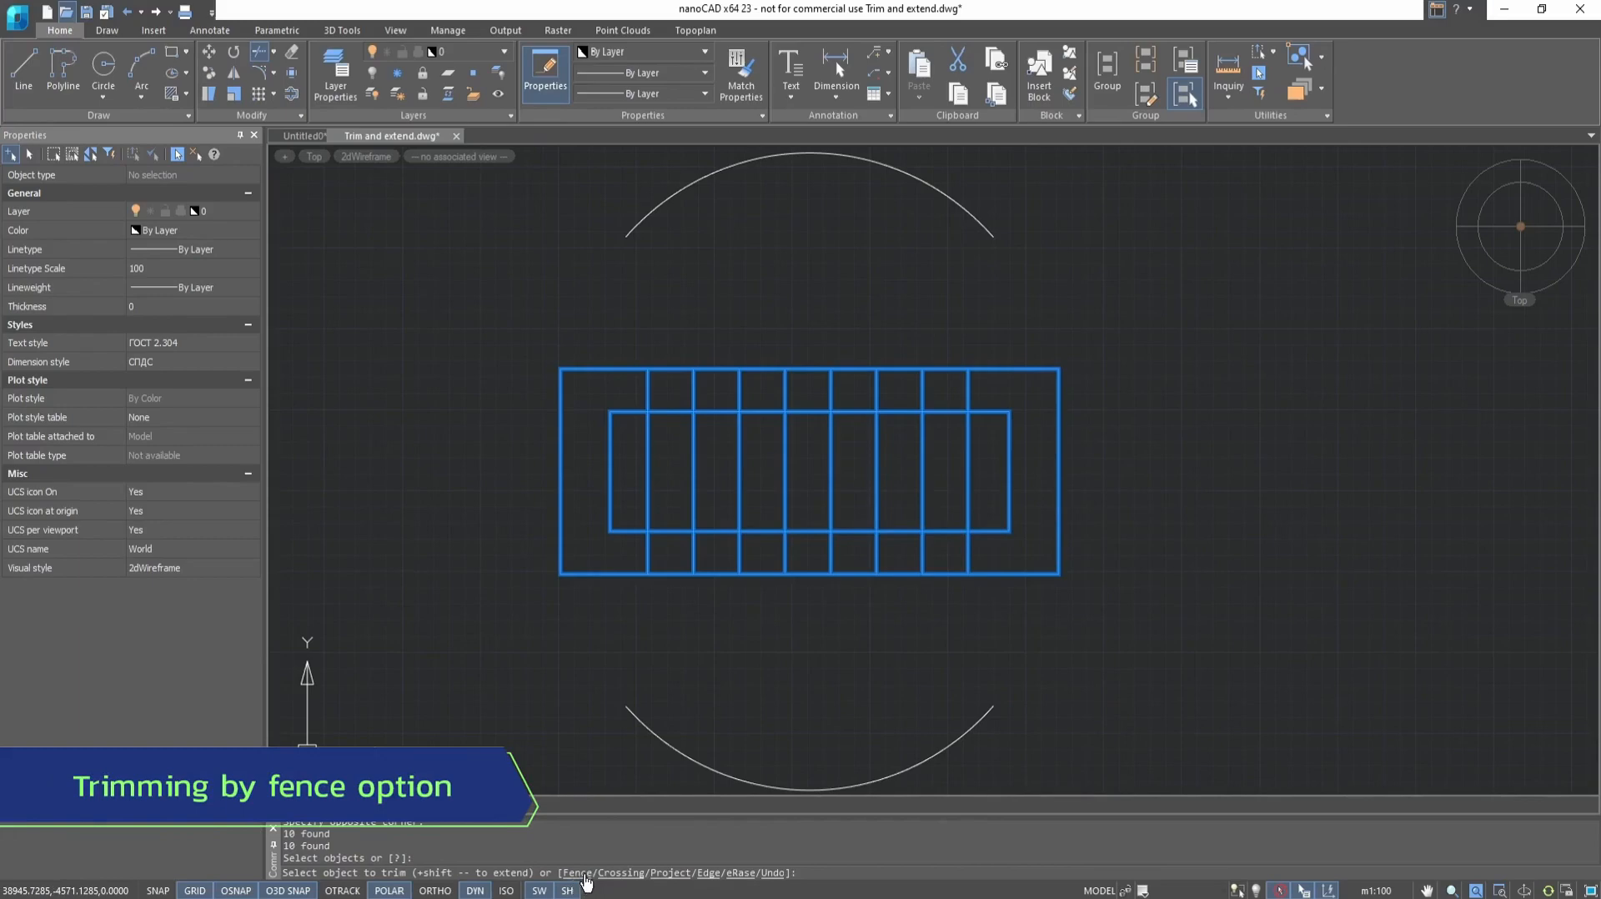
click(584, 873)
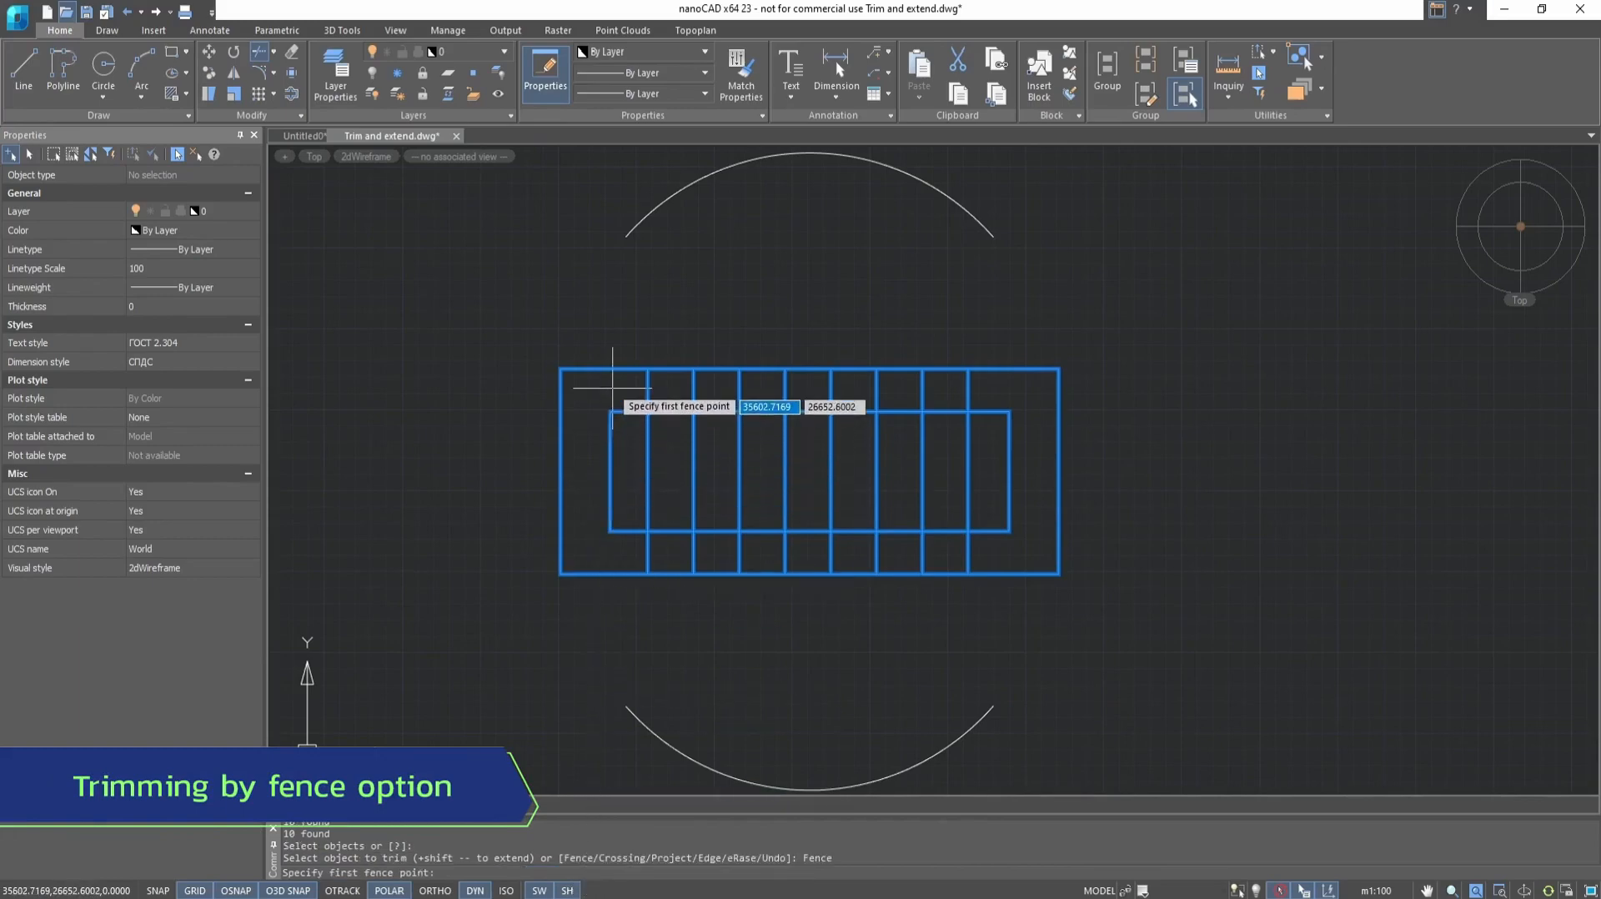
click(605, 387)
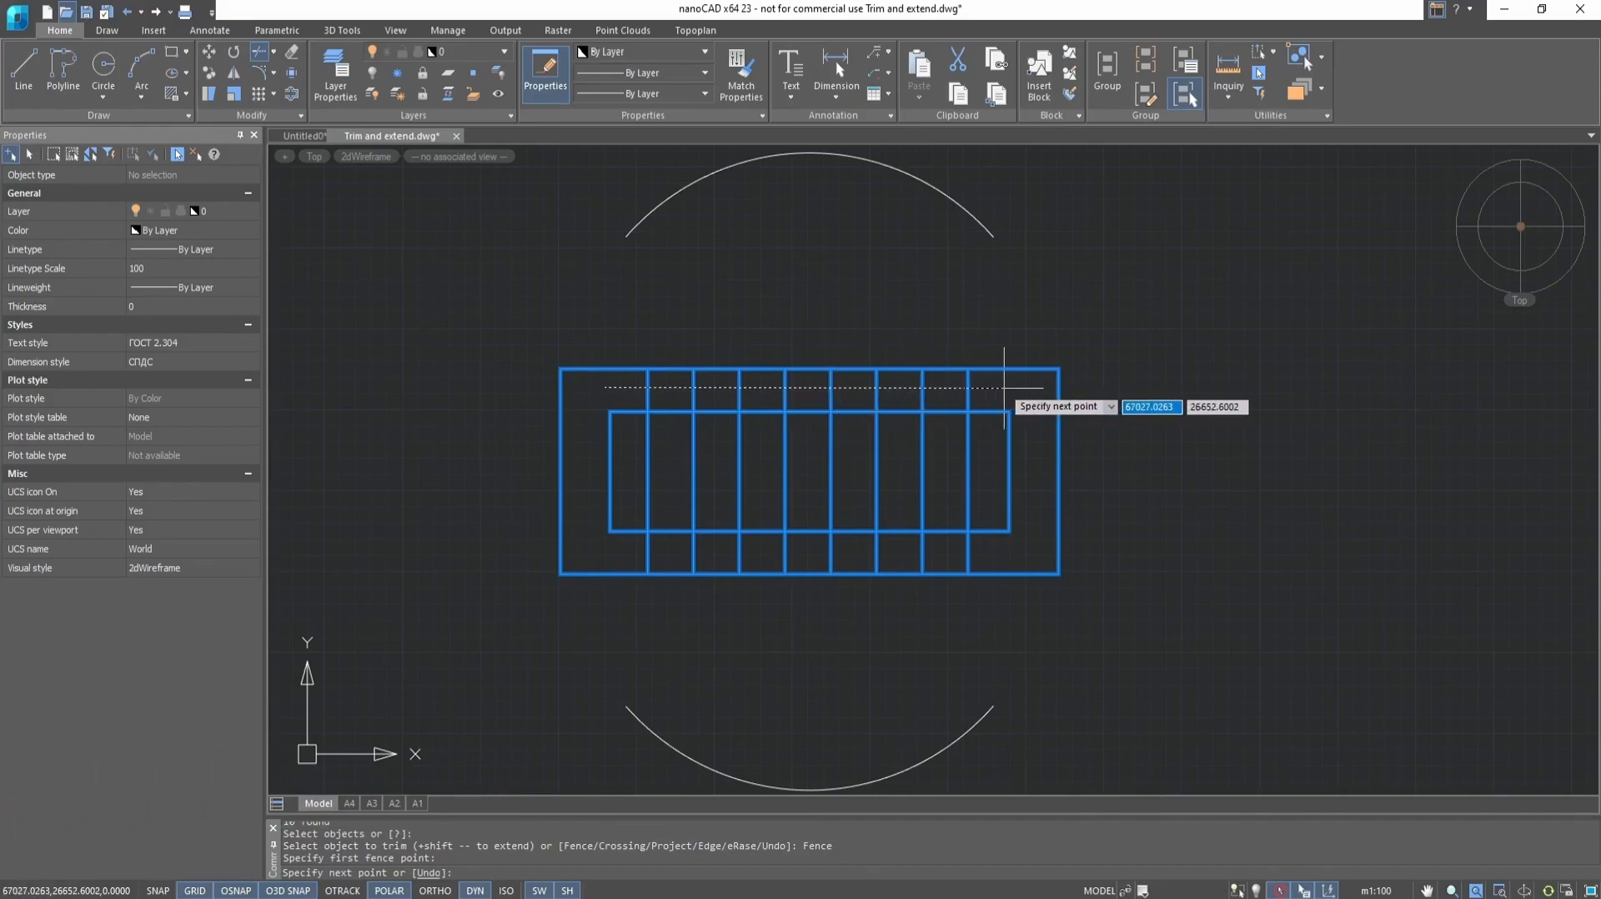
click(1009, 389)
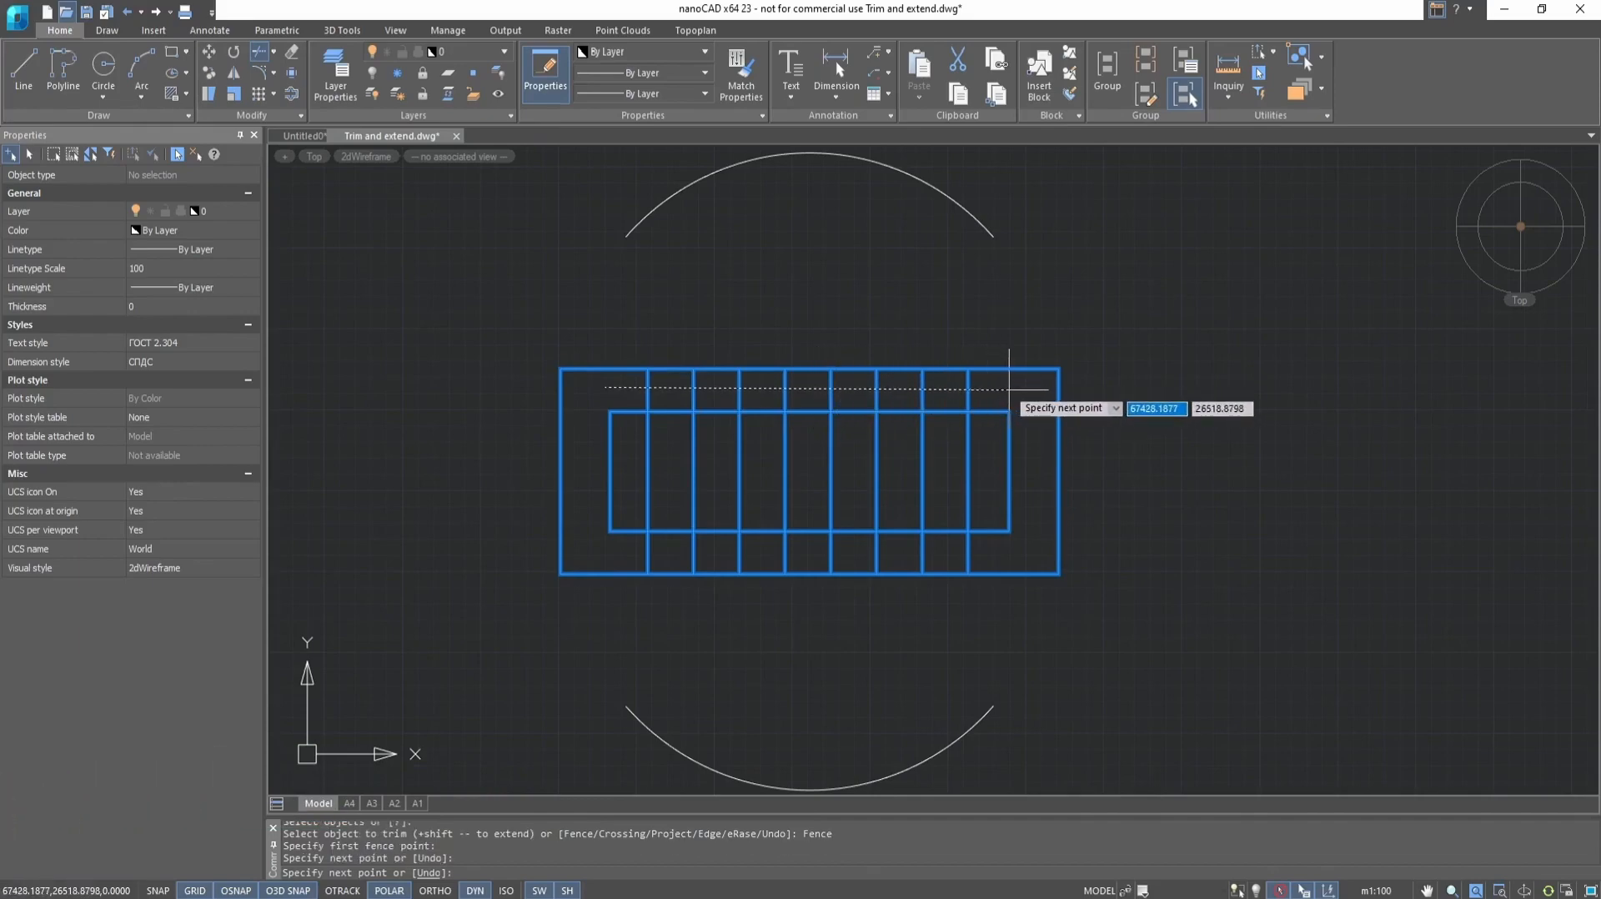
key(Return)
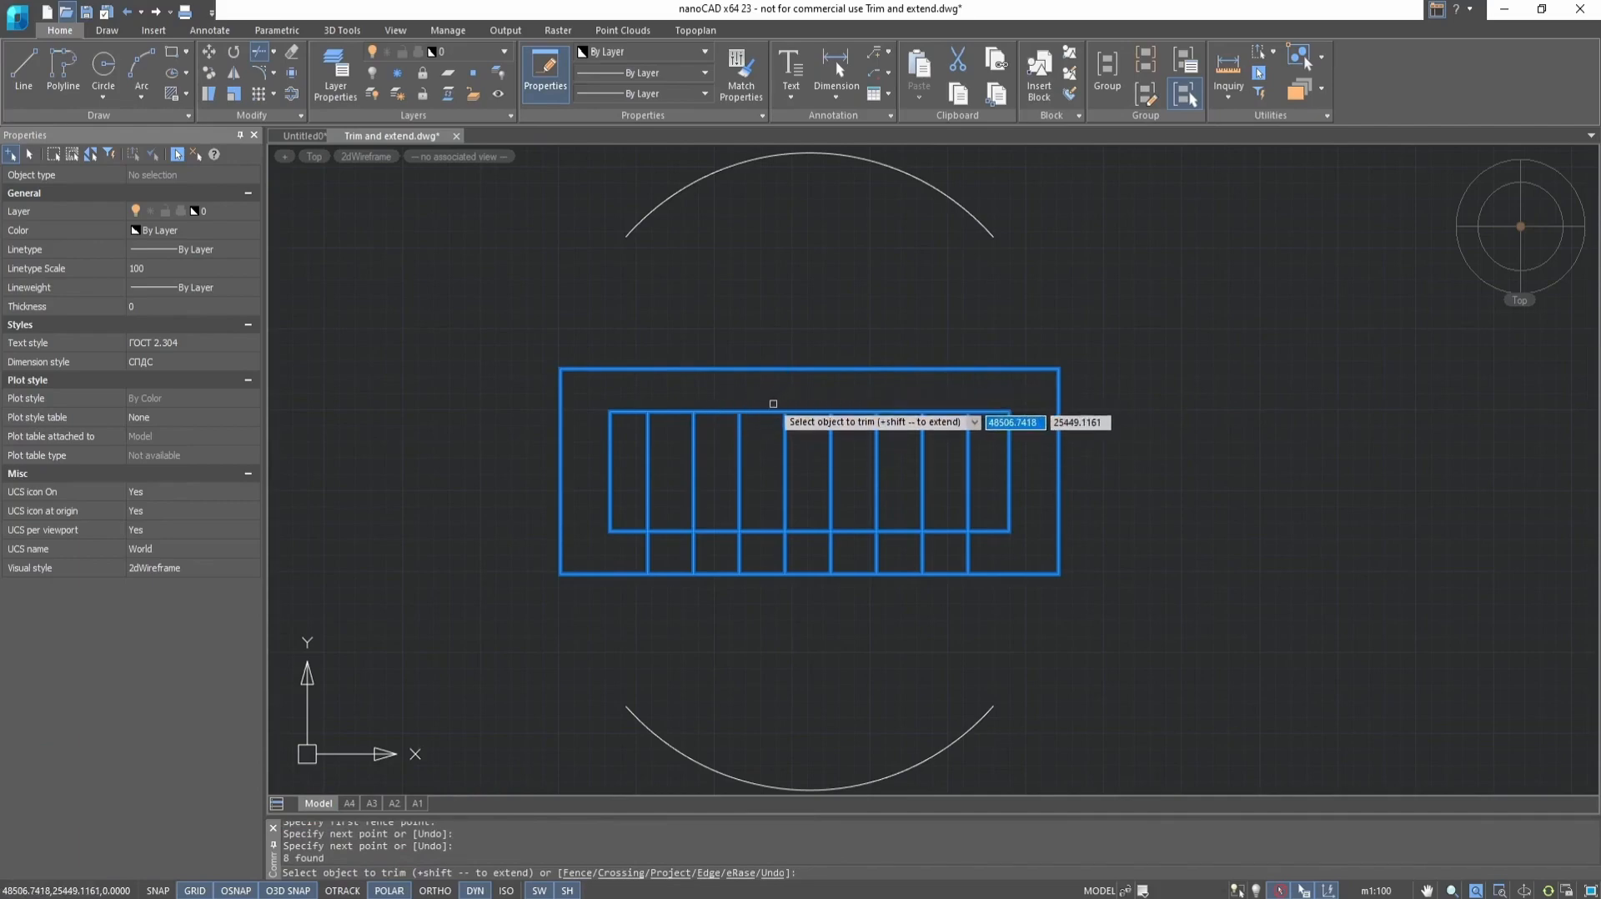
key(ctrl+z)
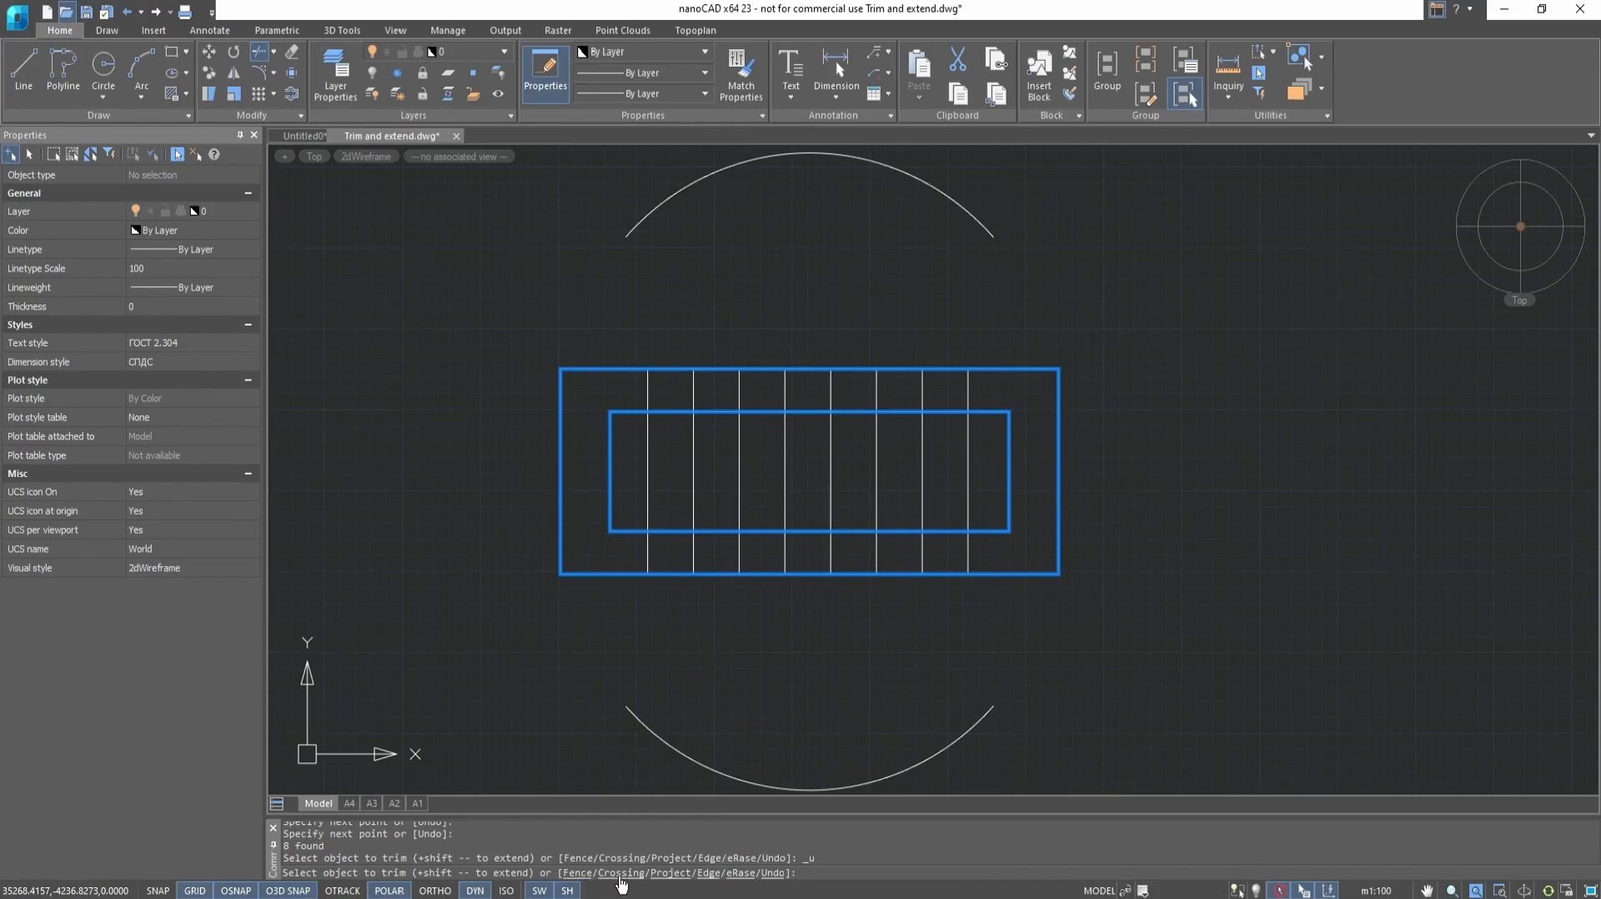
Try trimming the same upper line ends with the Crossing option, using a window between the two rectangles' upper edges, and undo it
click(620, 873)
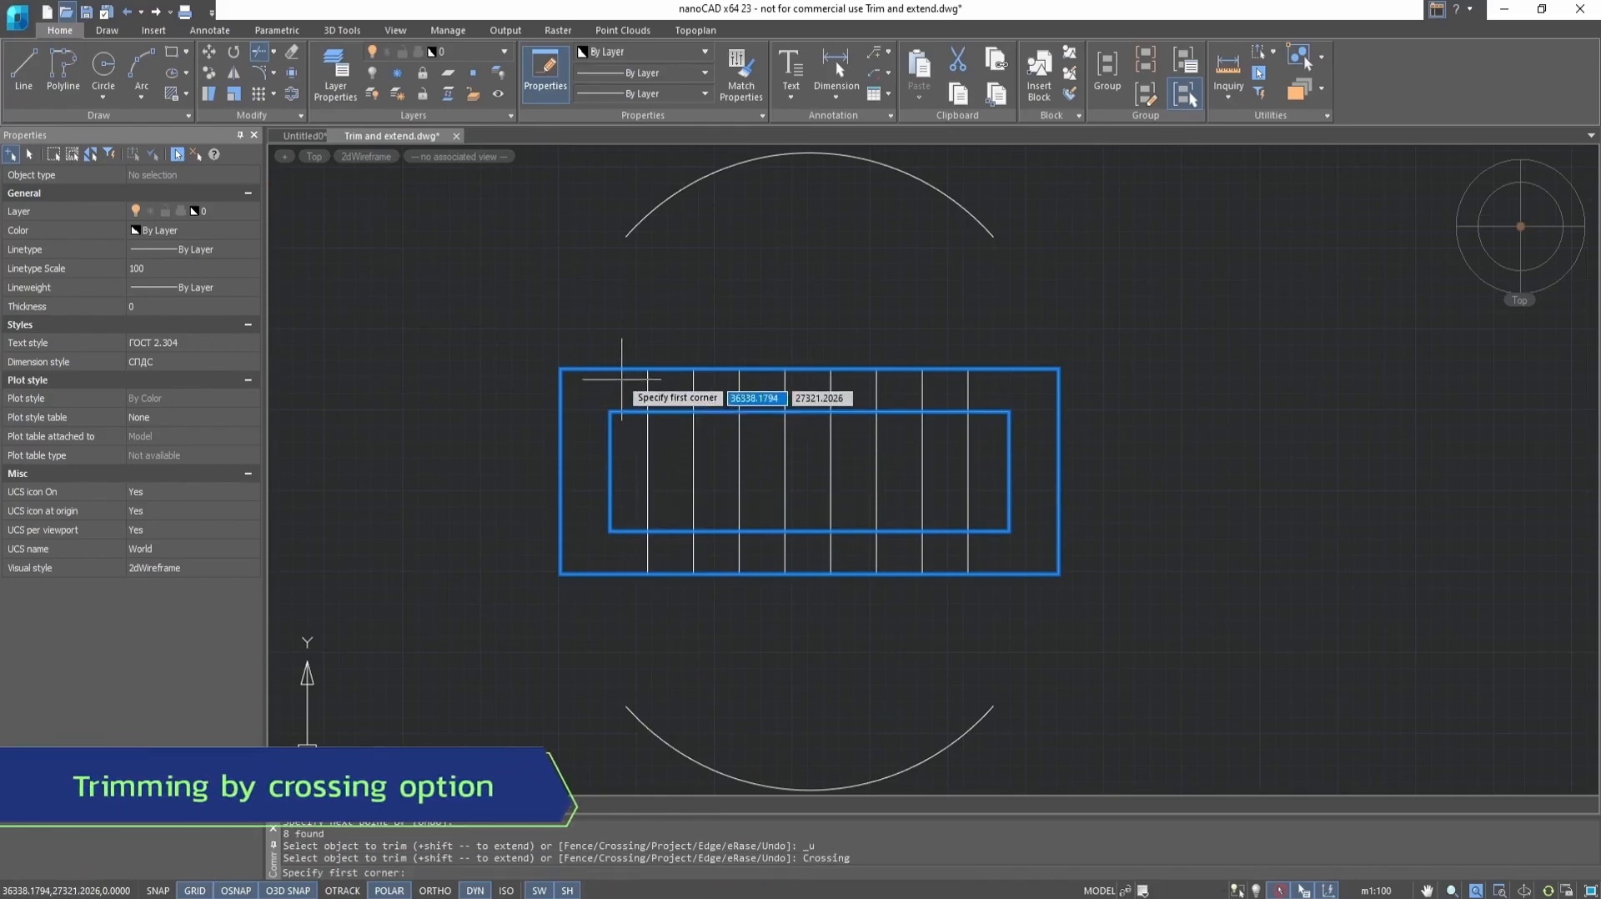
click(621, 379)
click(1021, 400)
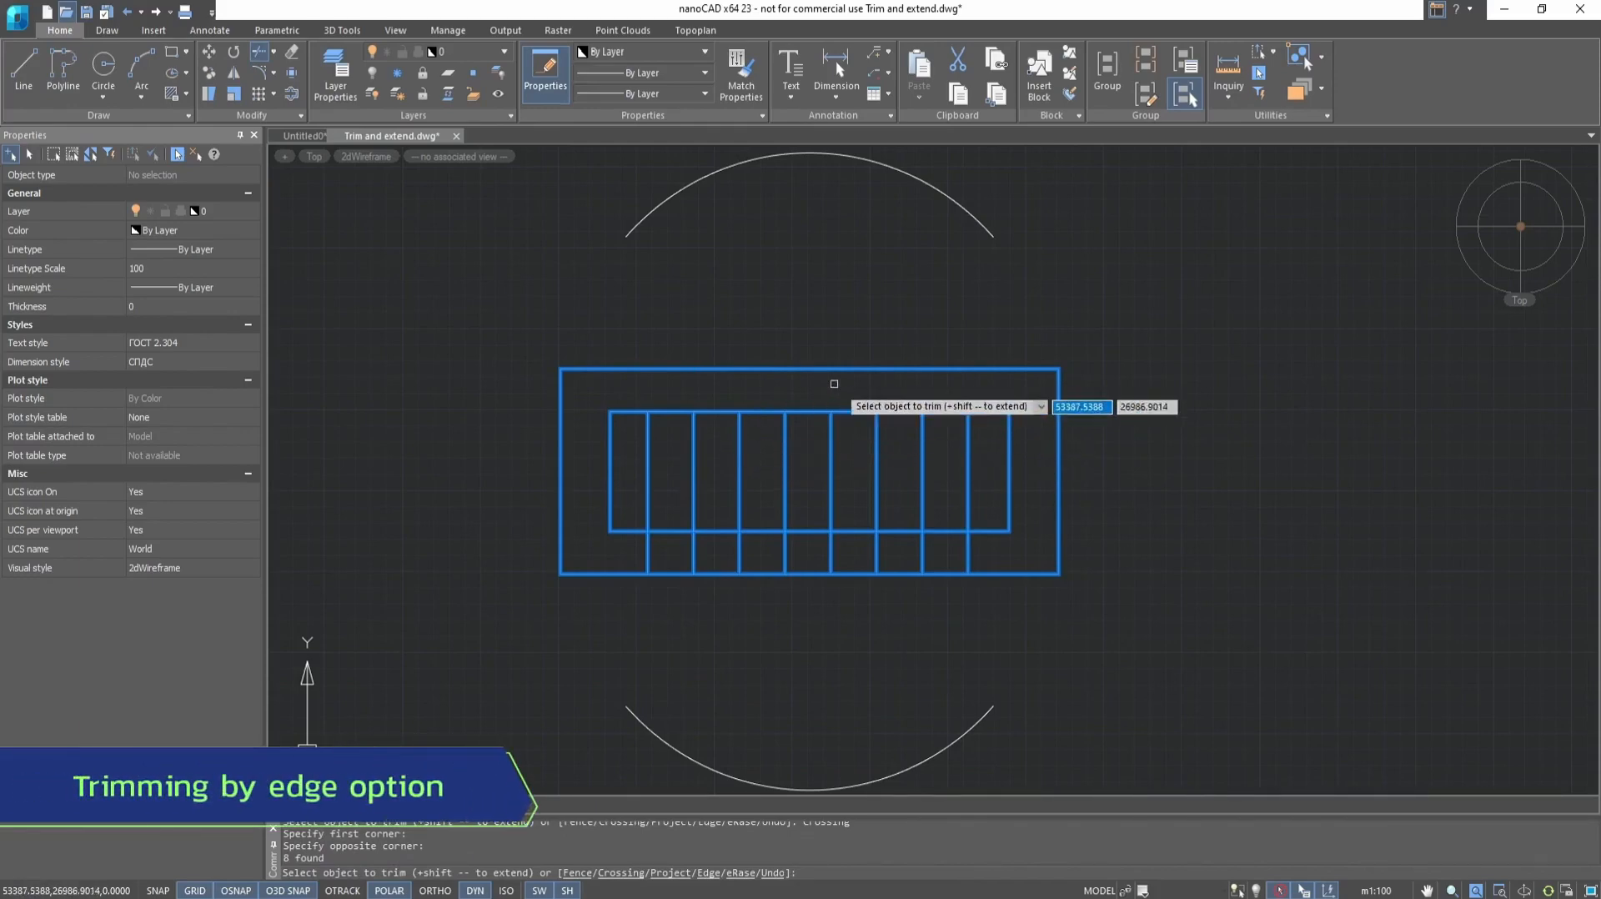
key(ctrl+z)
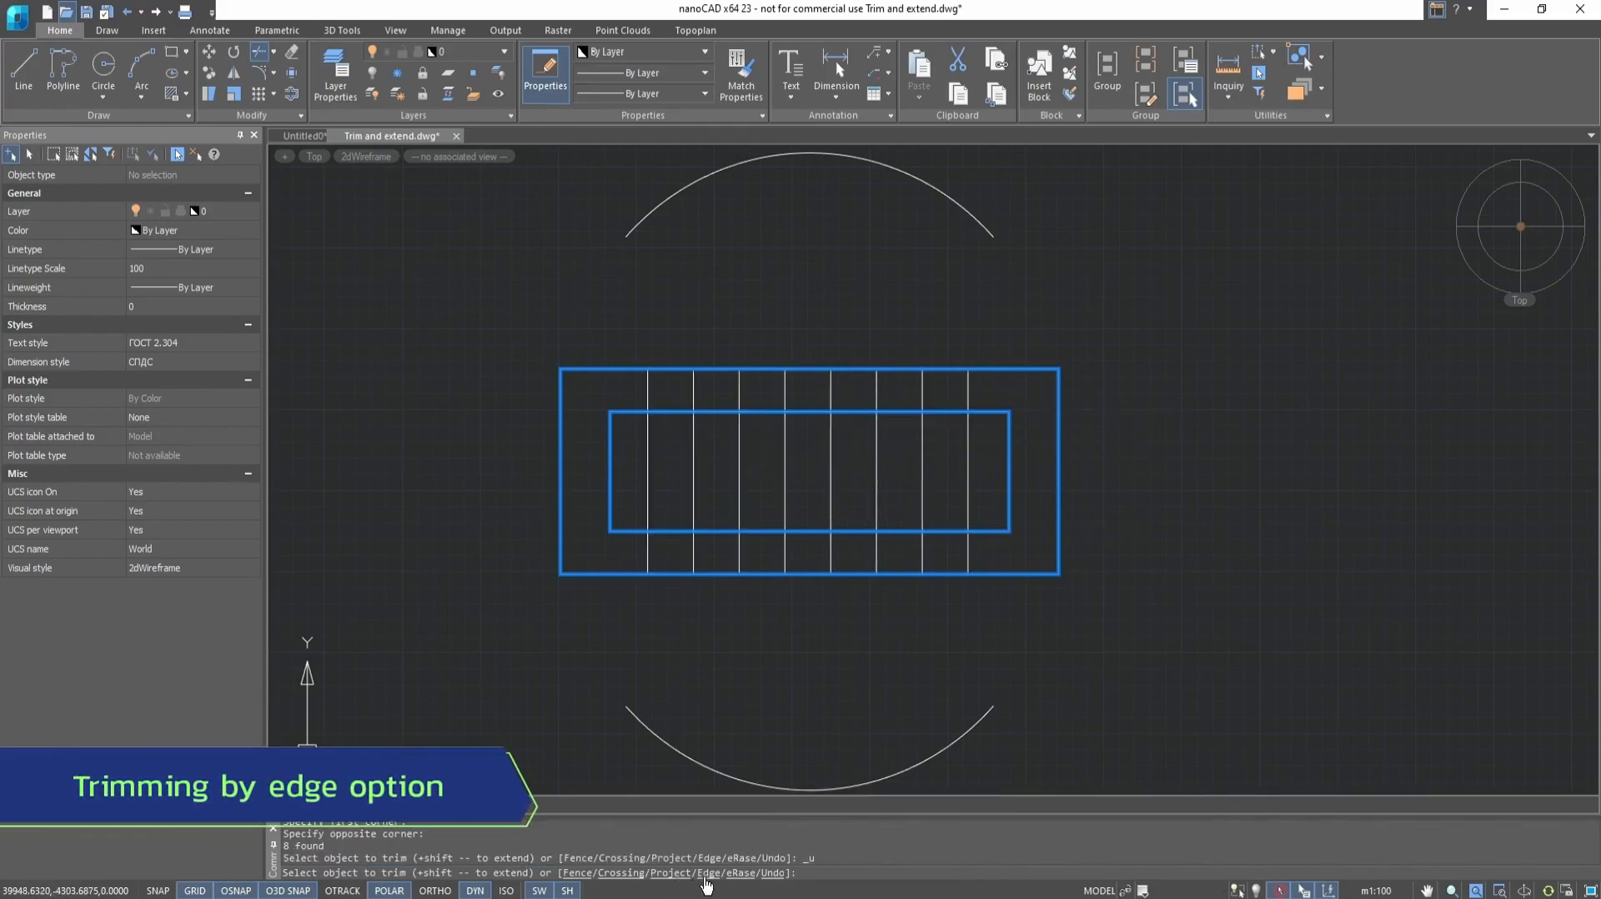
Try trimming with Edge set to No extend on the two leftmost lines' upper ends and the outer rectangle's upper-left and lower-left edges
click(710, 872)
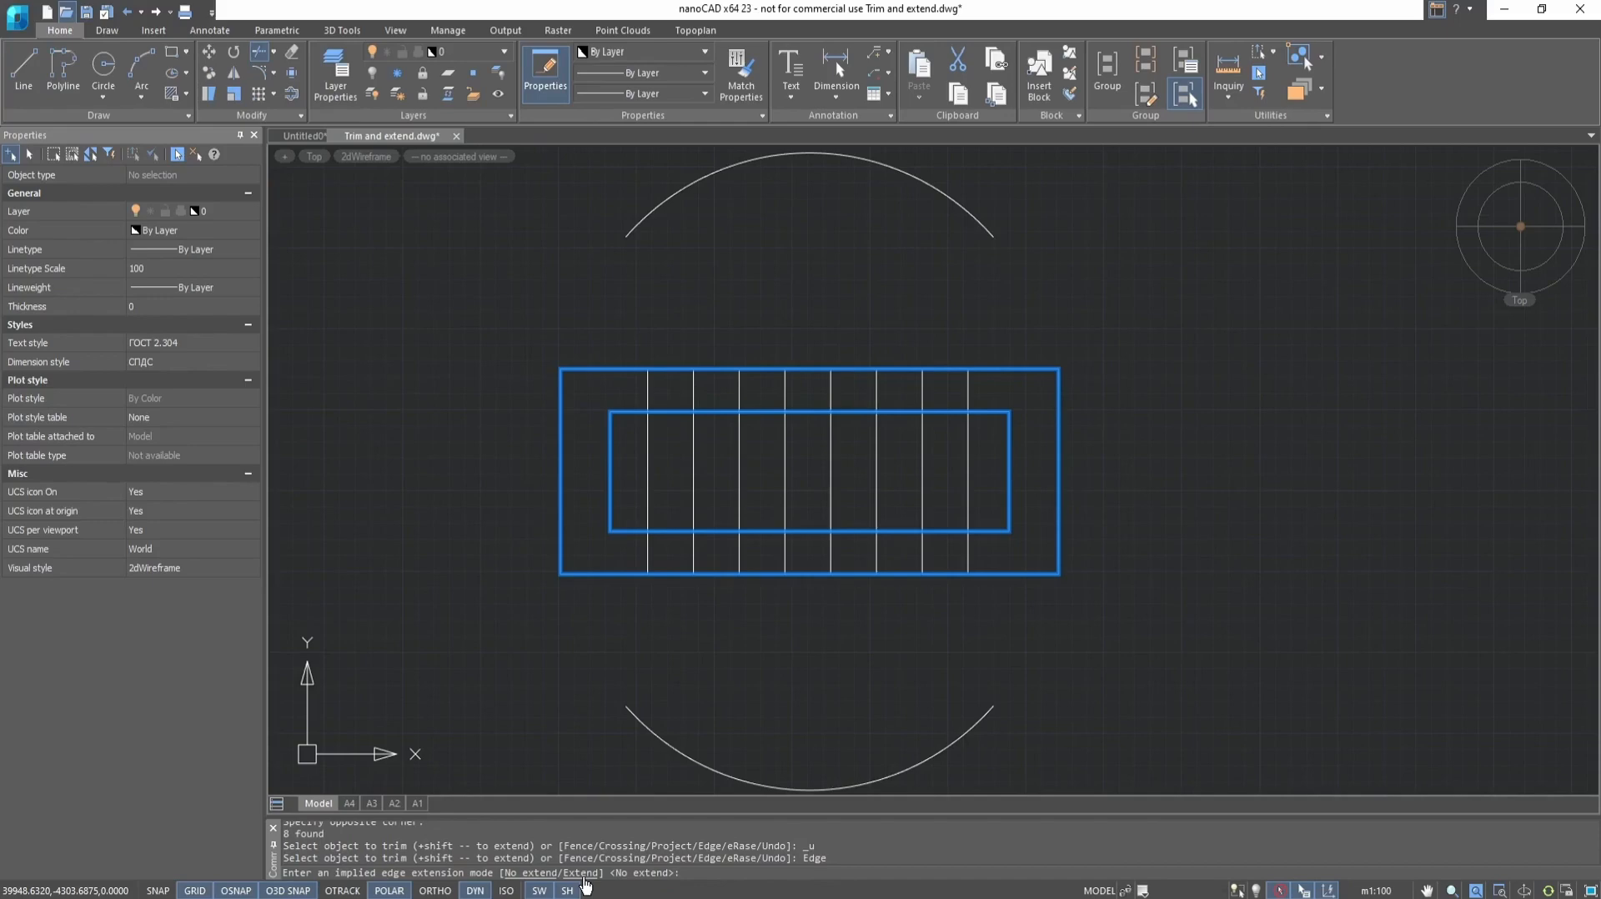
click(533, 874)
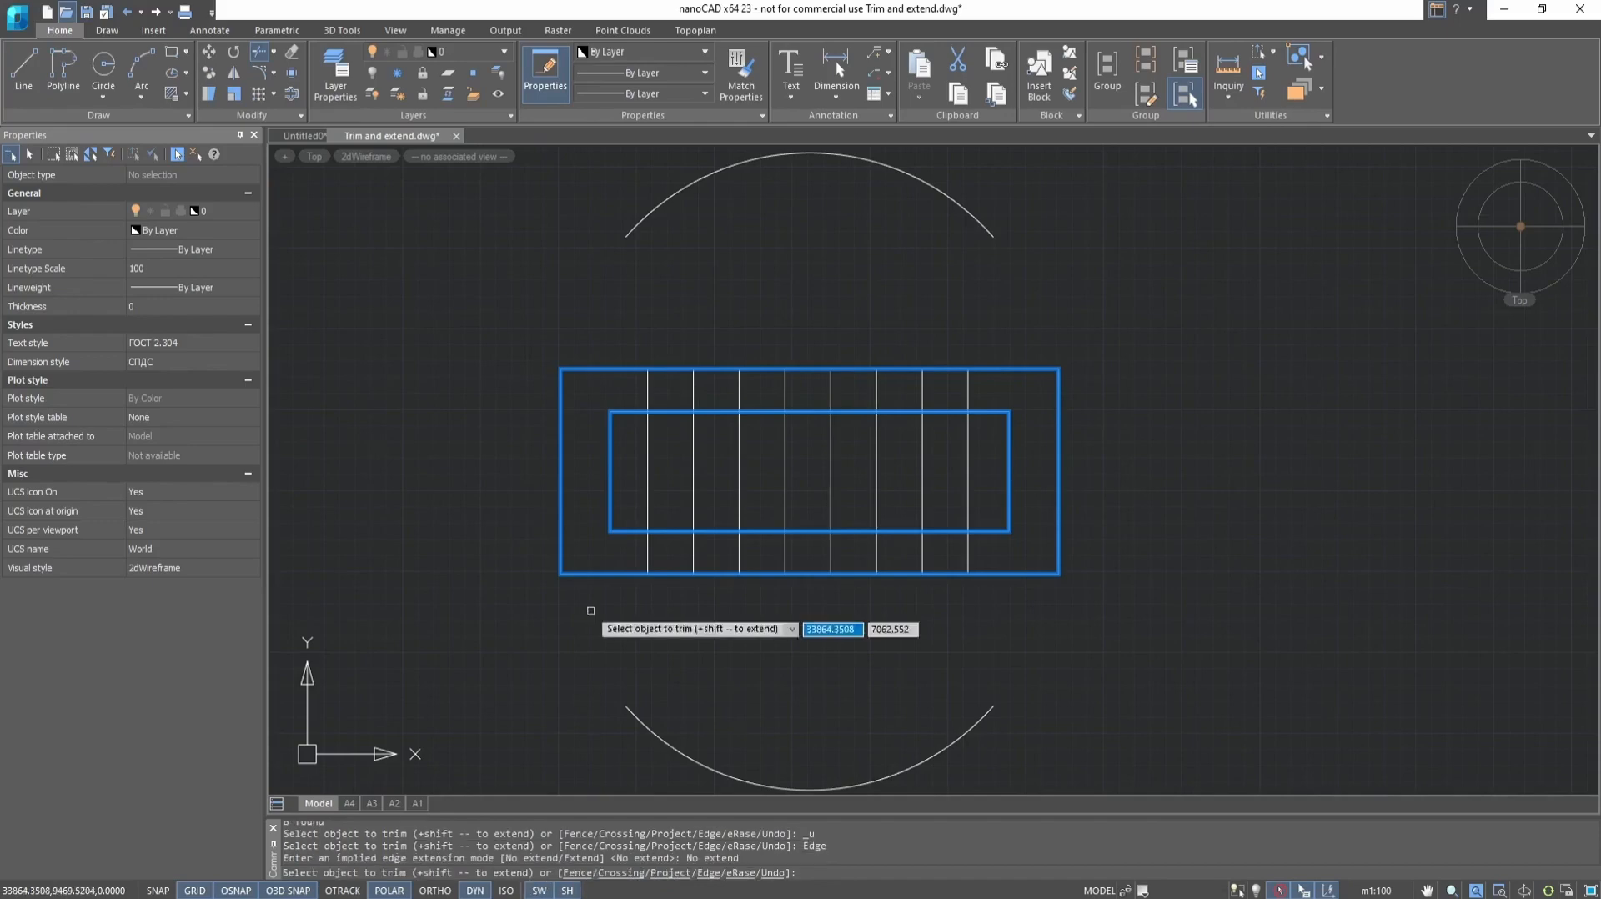
click(648, 390)
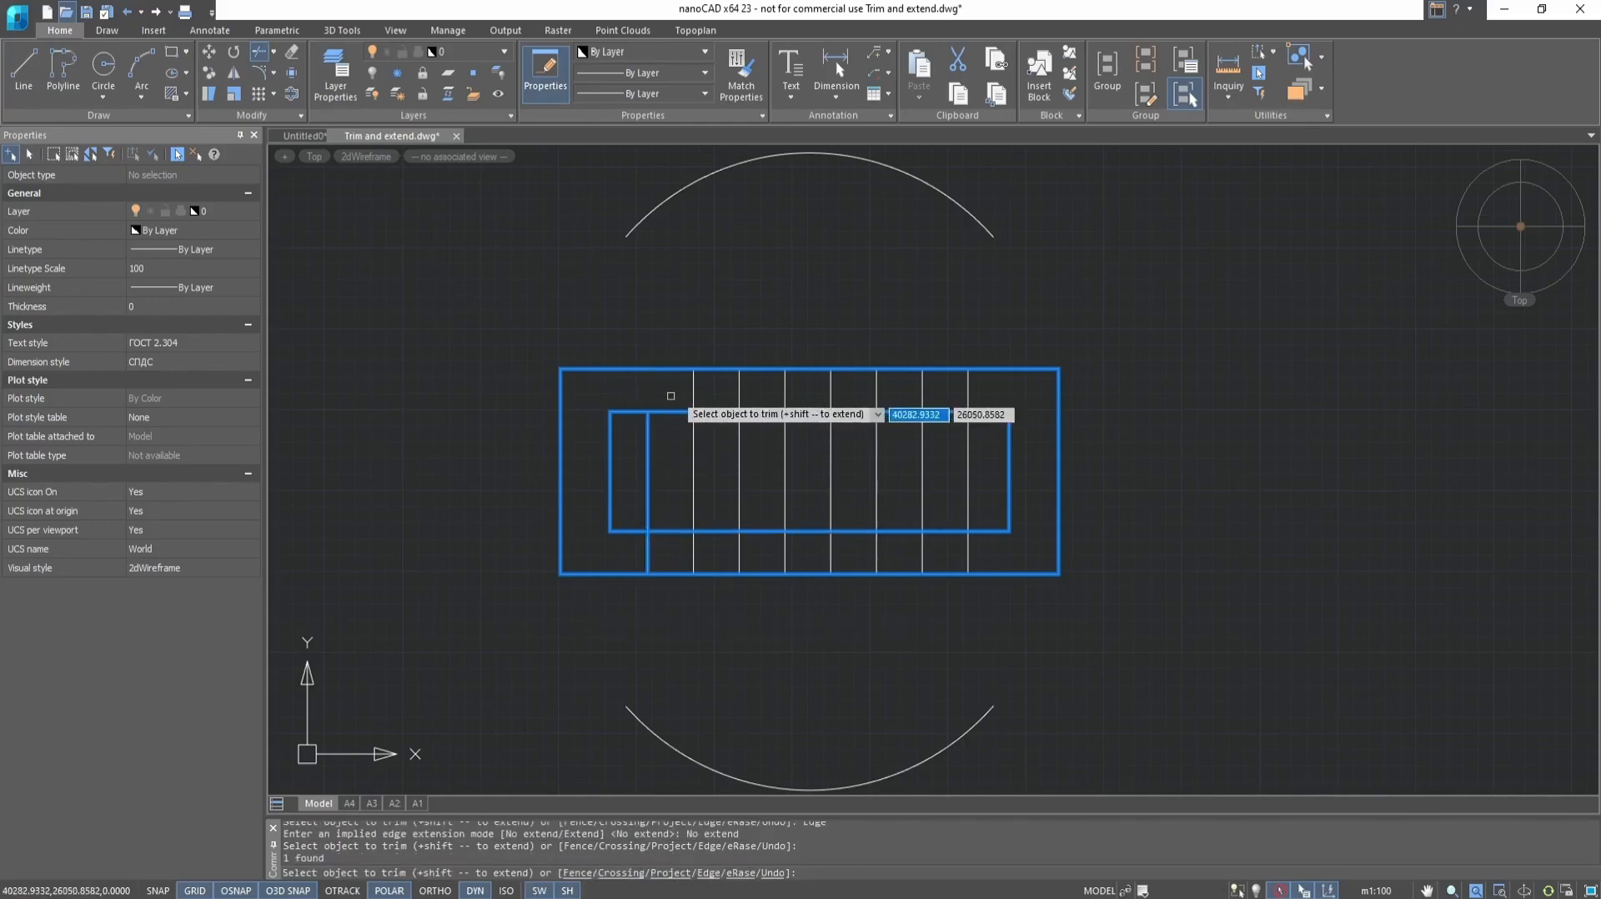
click(691, 390)
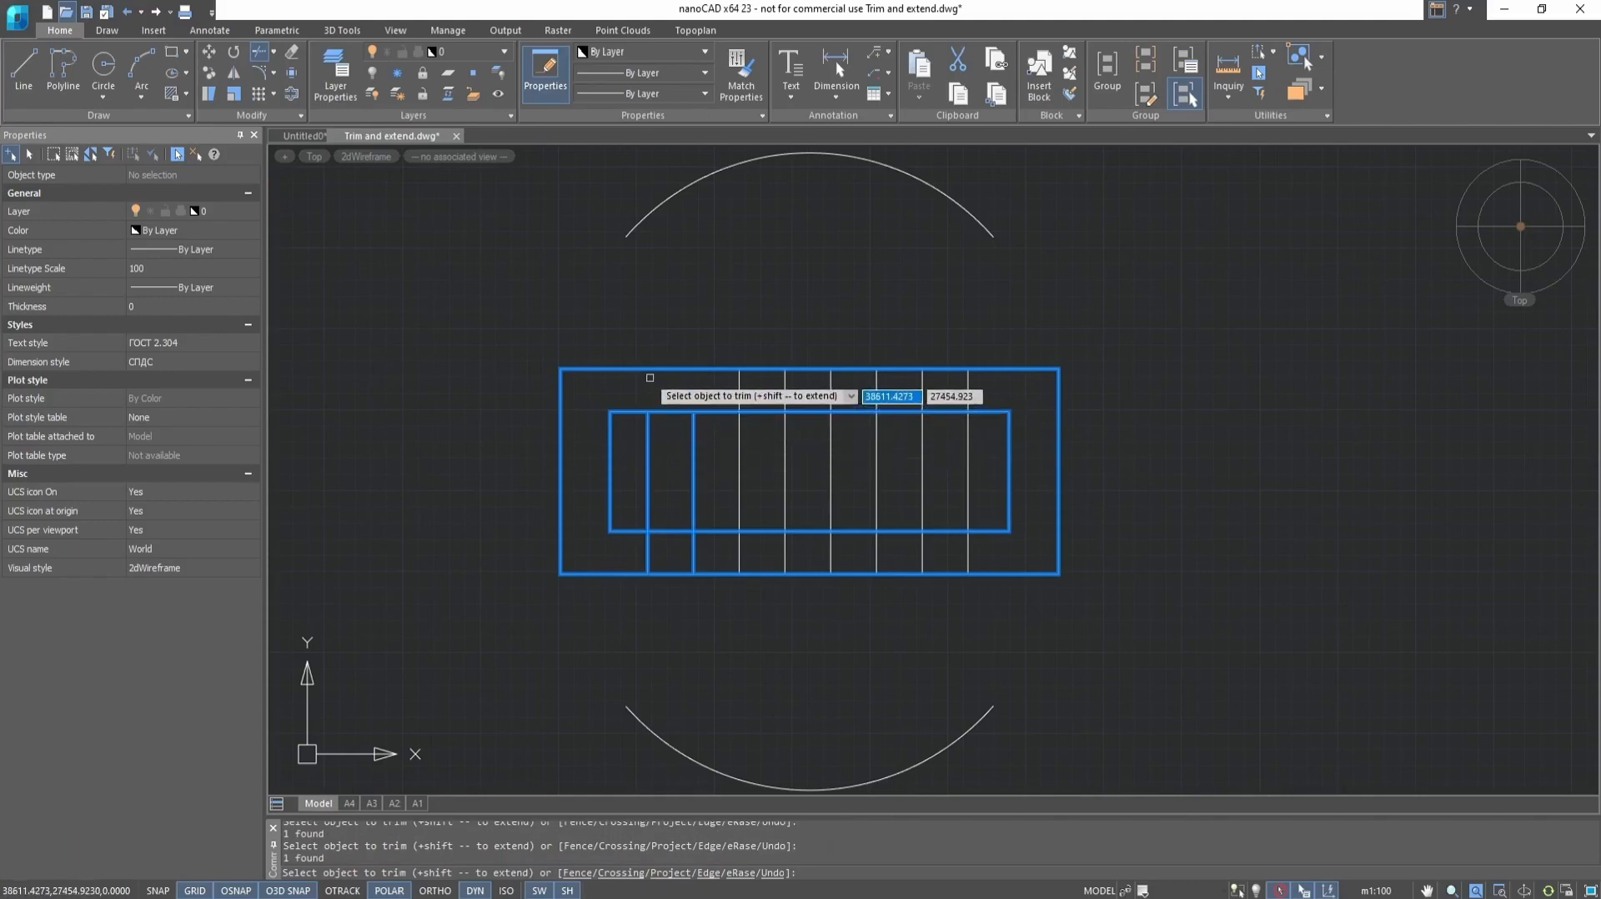
click(654, 372)
click(652, 369)
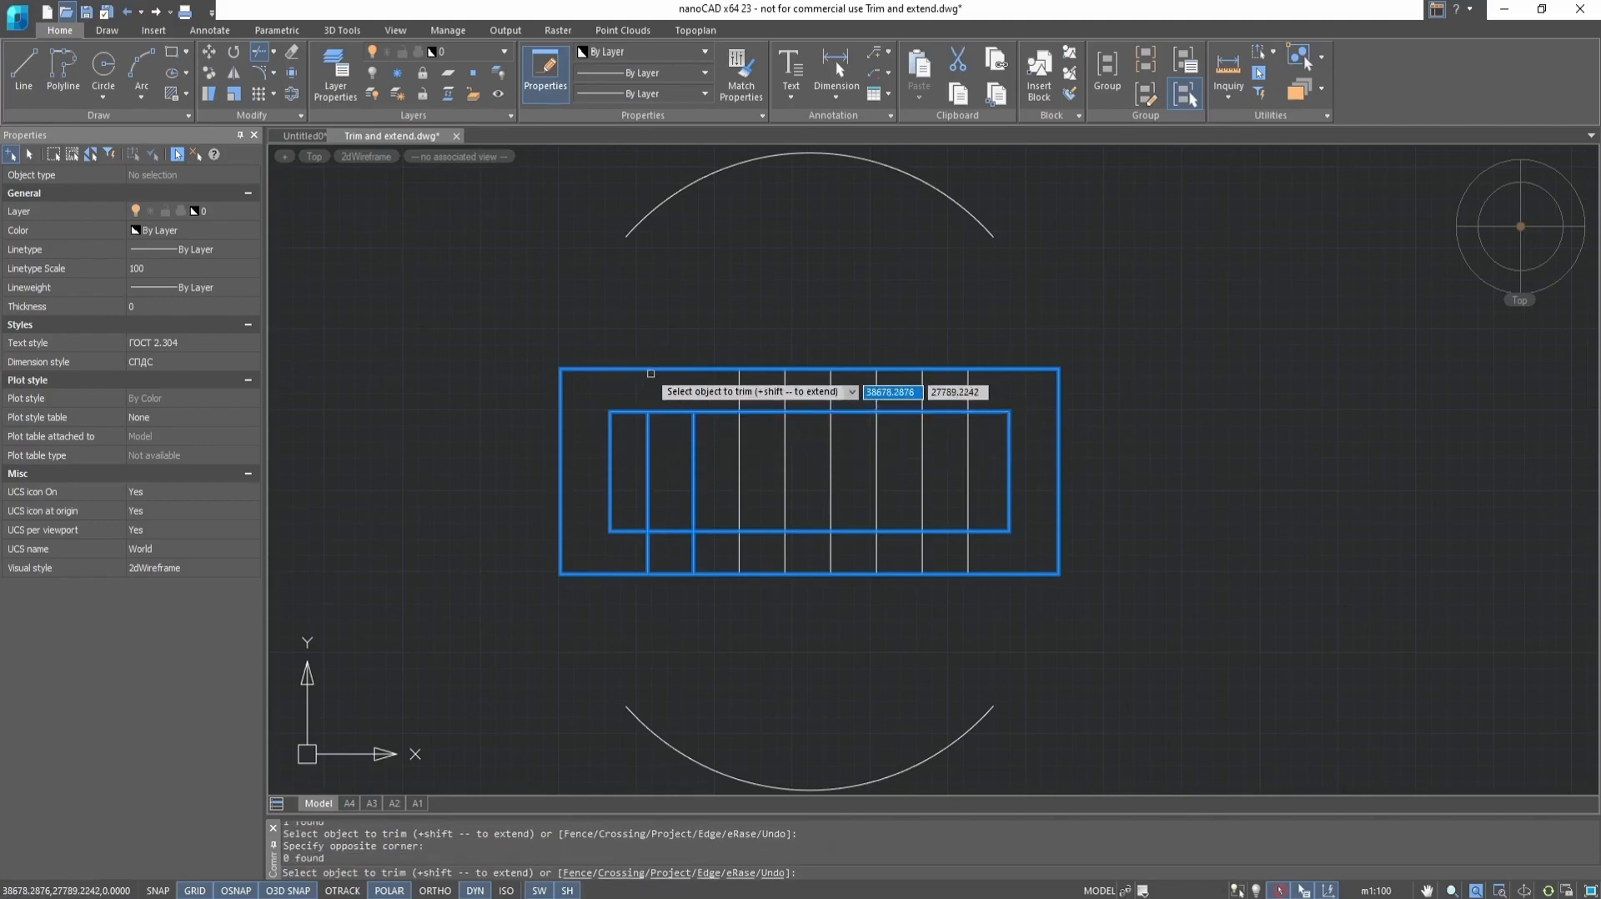
click(652, 368)
click(609, 575)
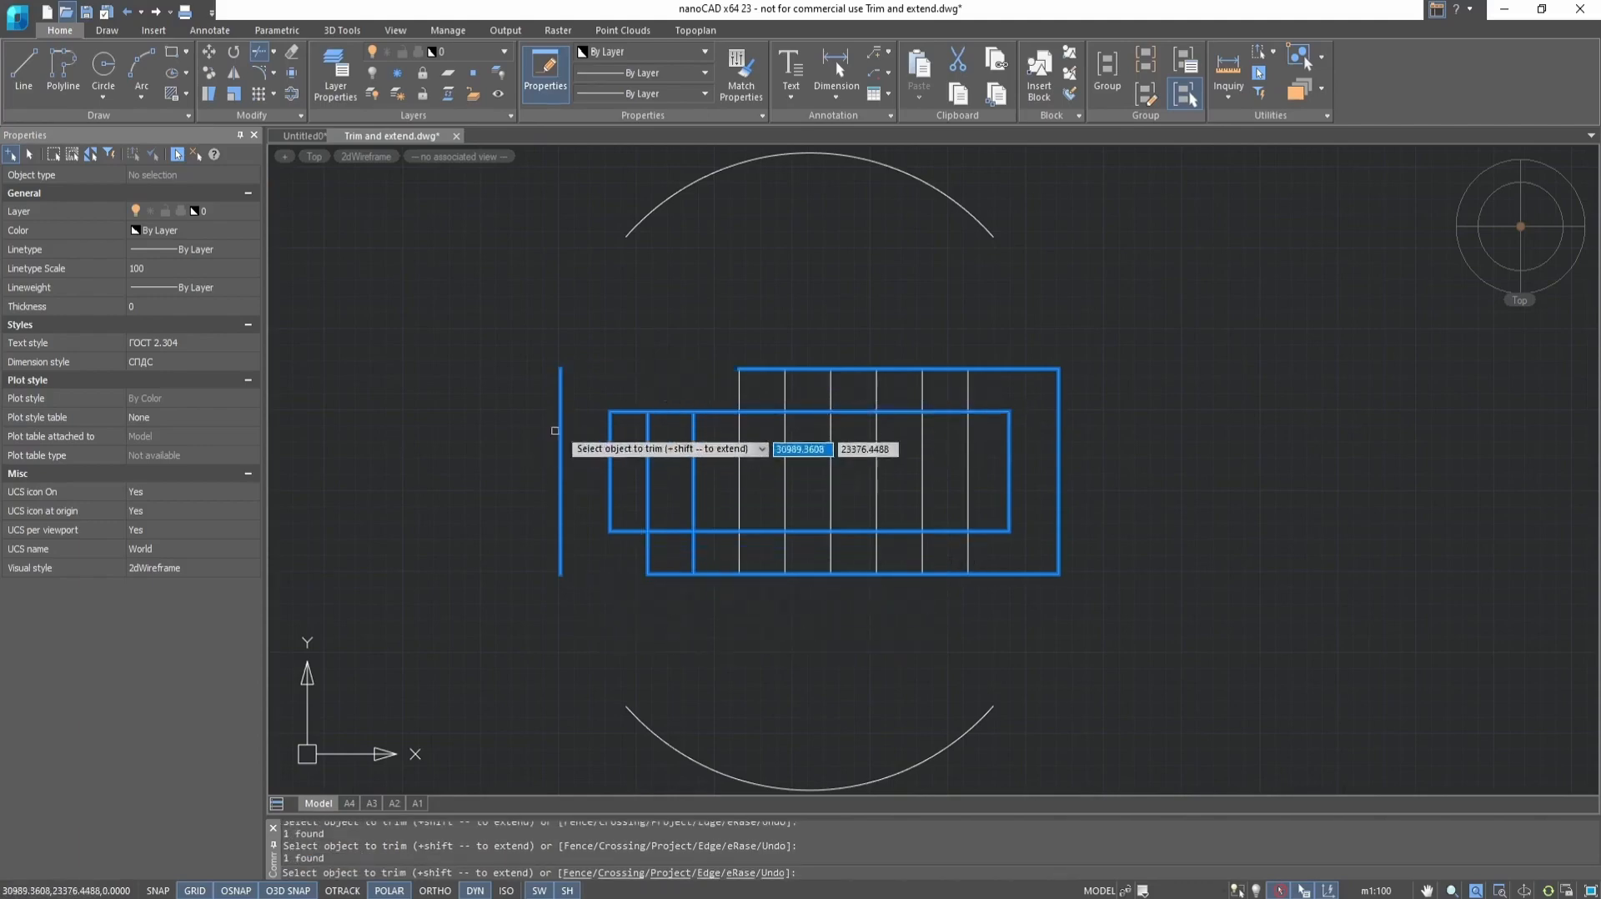
key(Escape)
key(Escape)
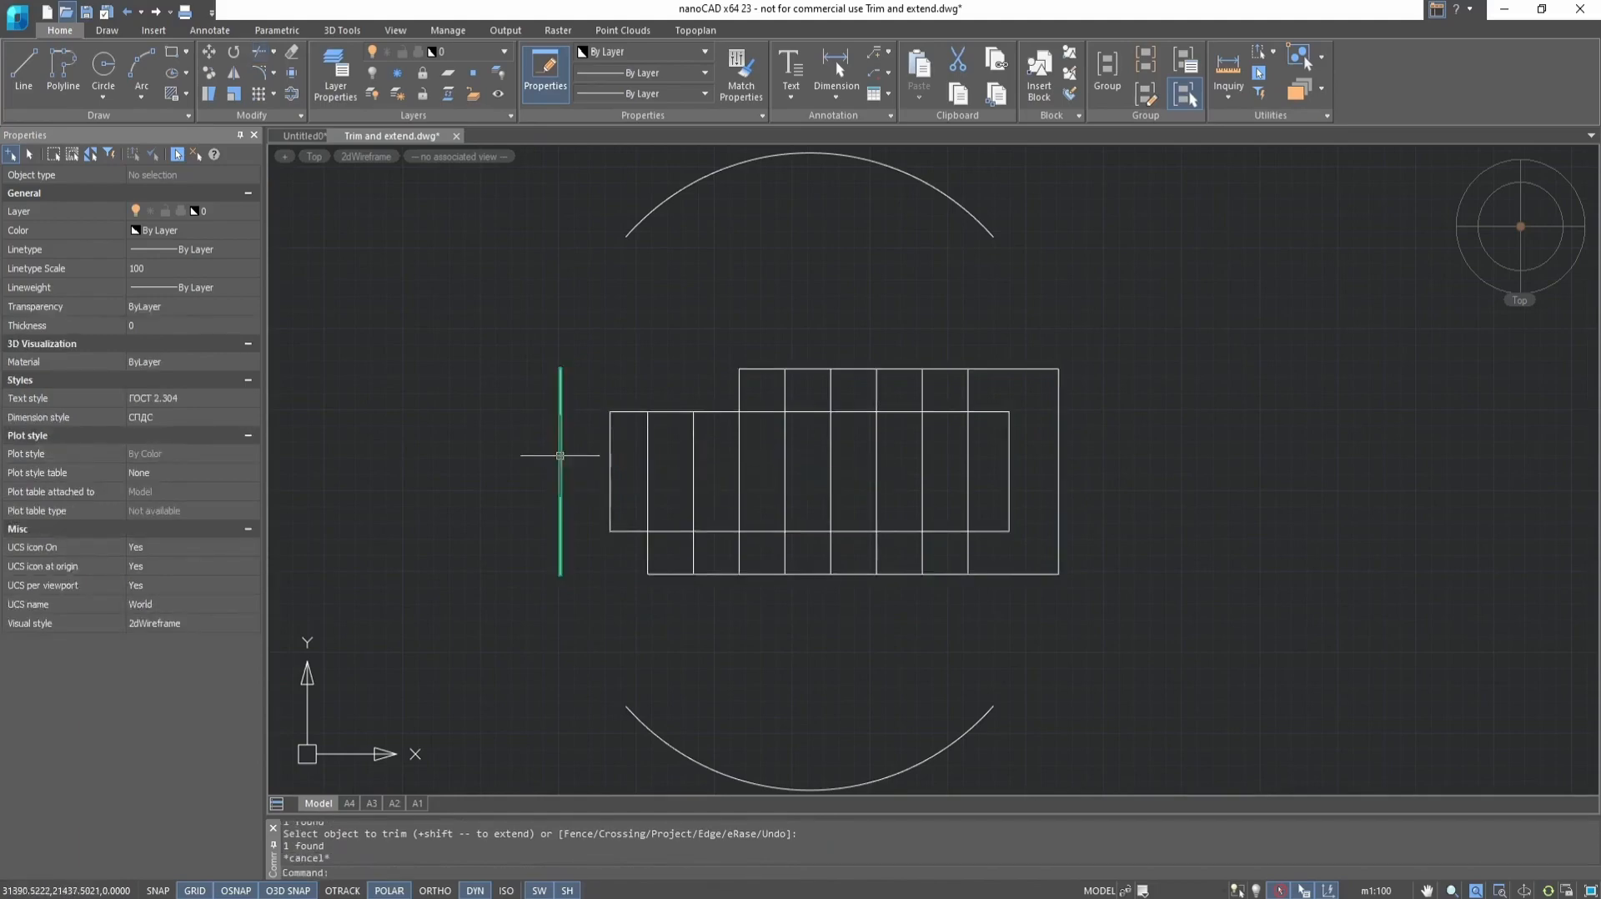
Try erasing the outer rectangle's leftover left segment, and undo both the erasure and the preceding trims
click(559, 457)
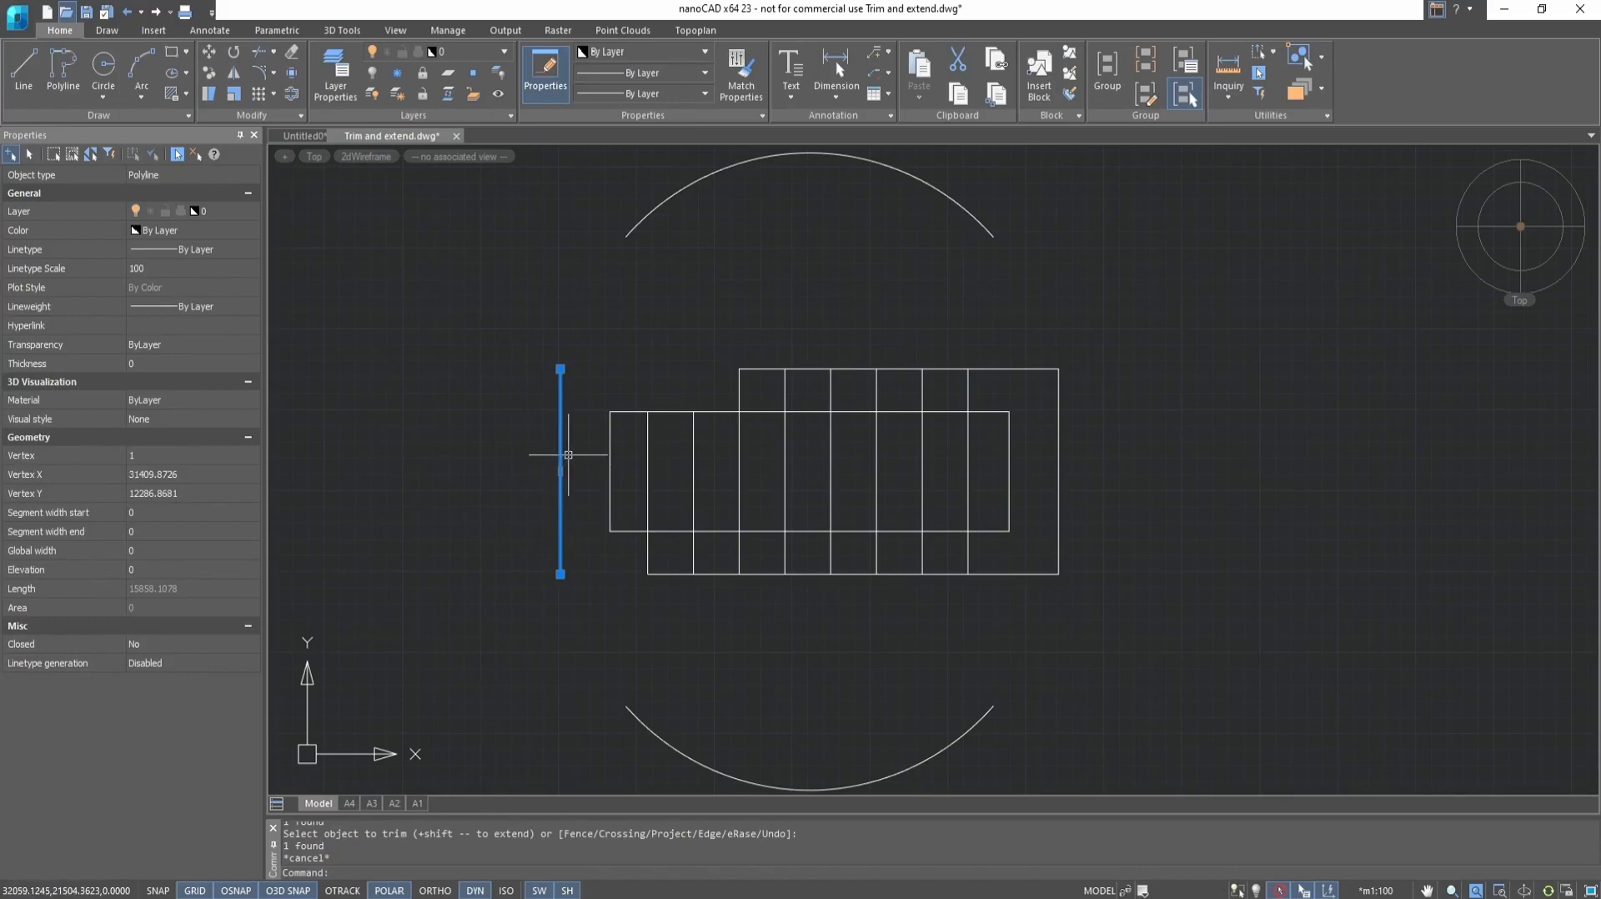
text(e)
key(Return)
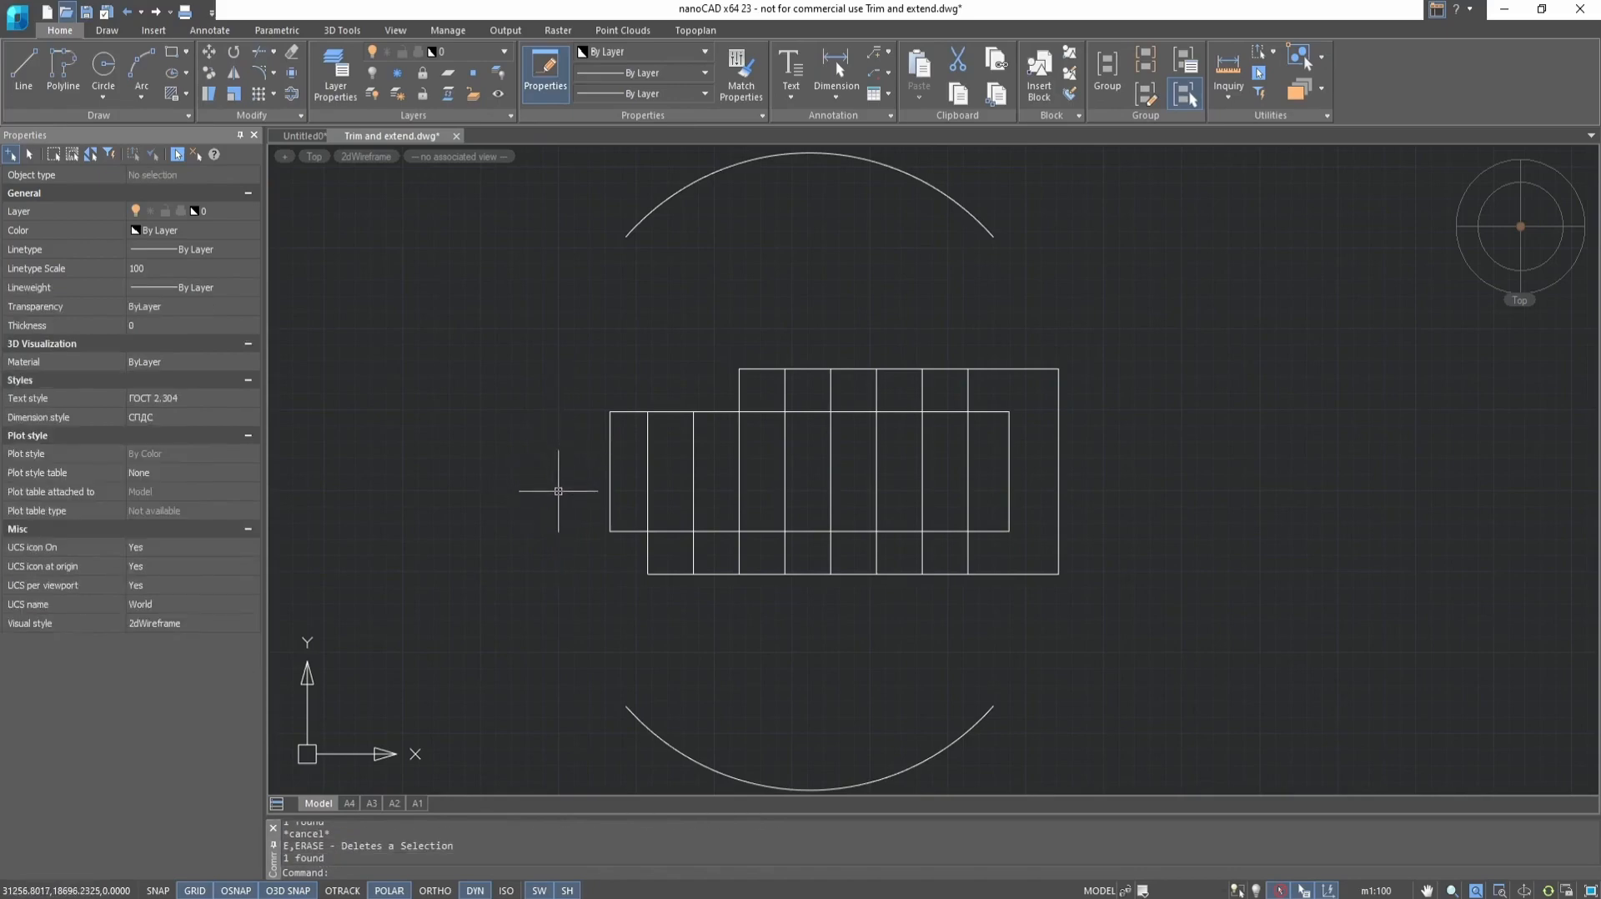
text(u)
key(Return)
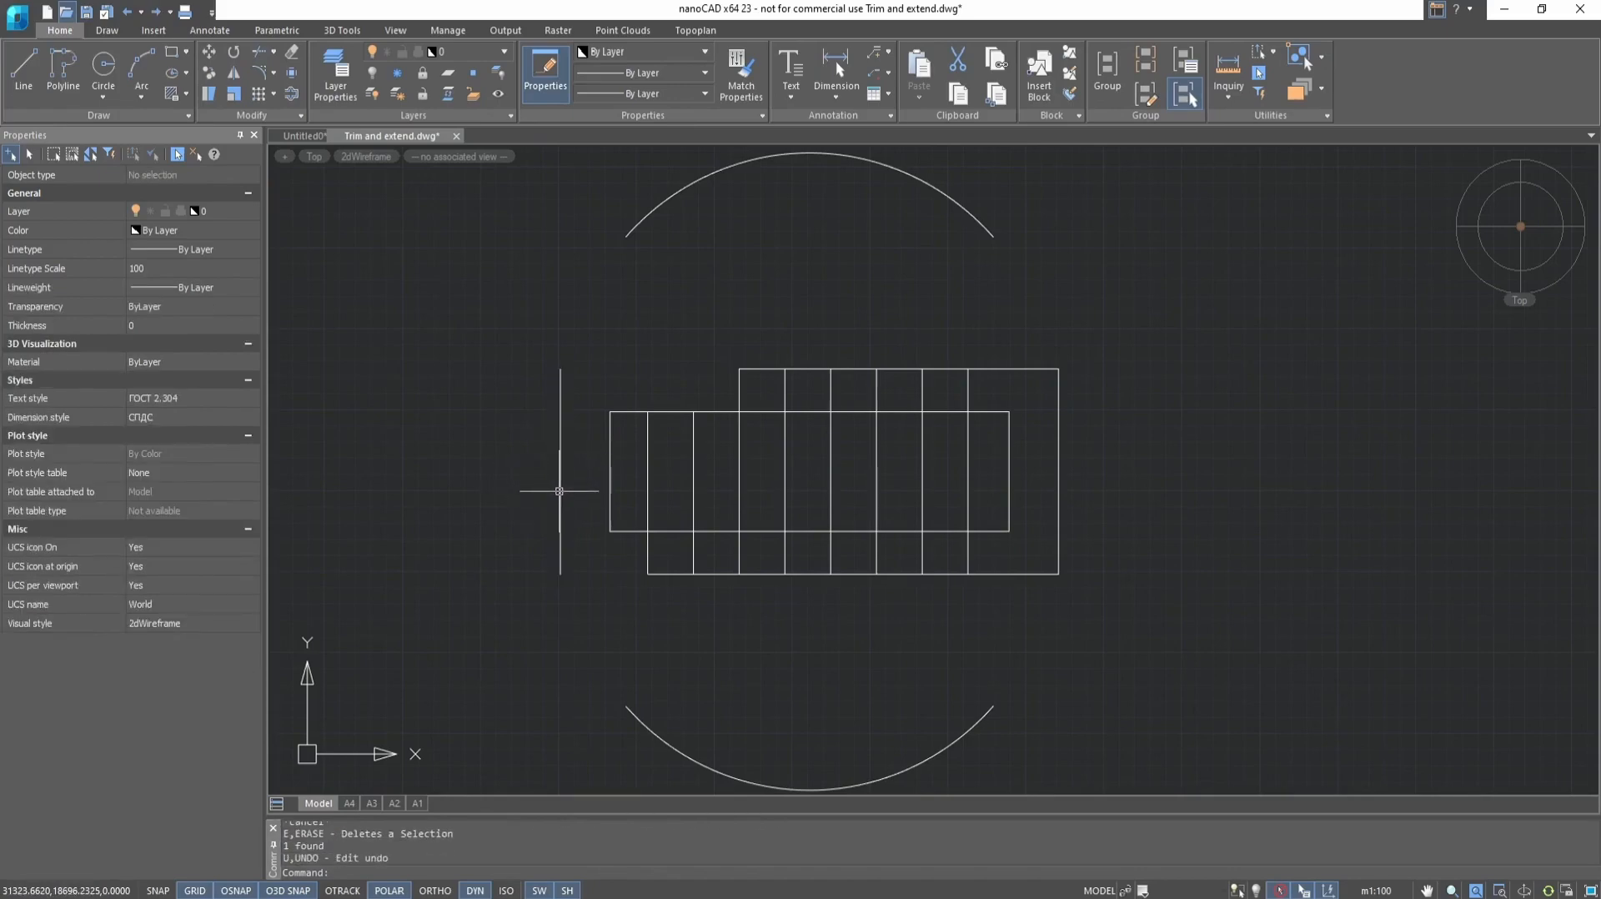
text(u)
key(Return)
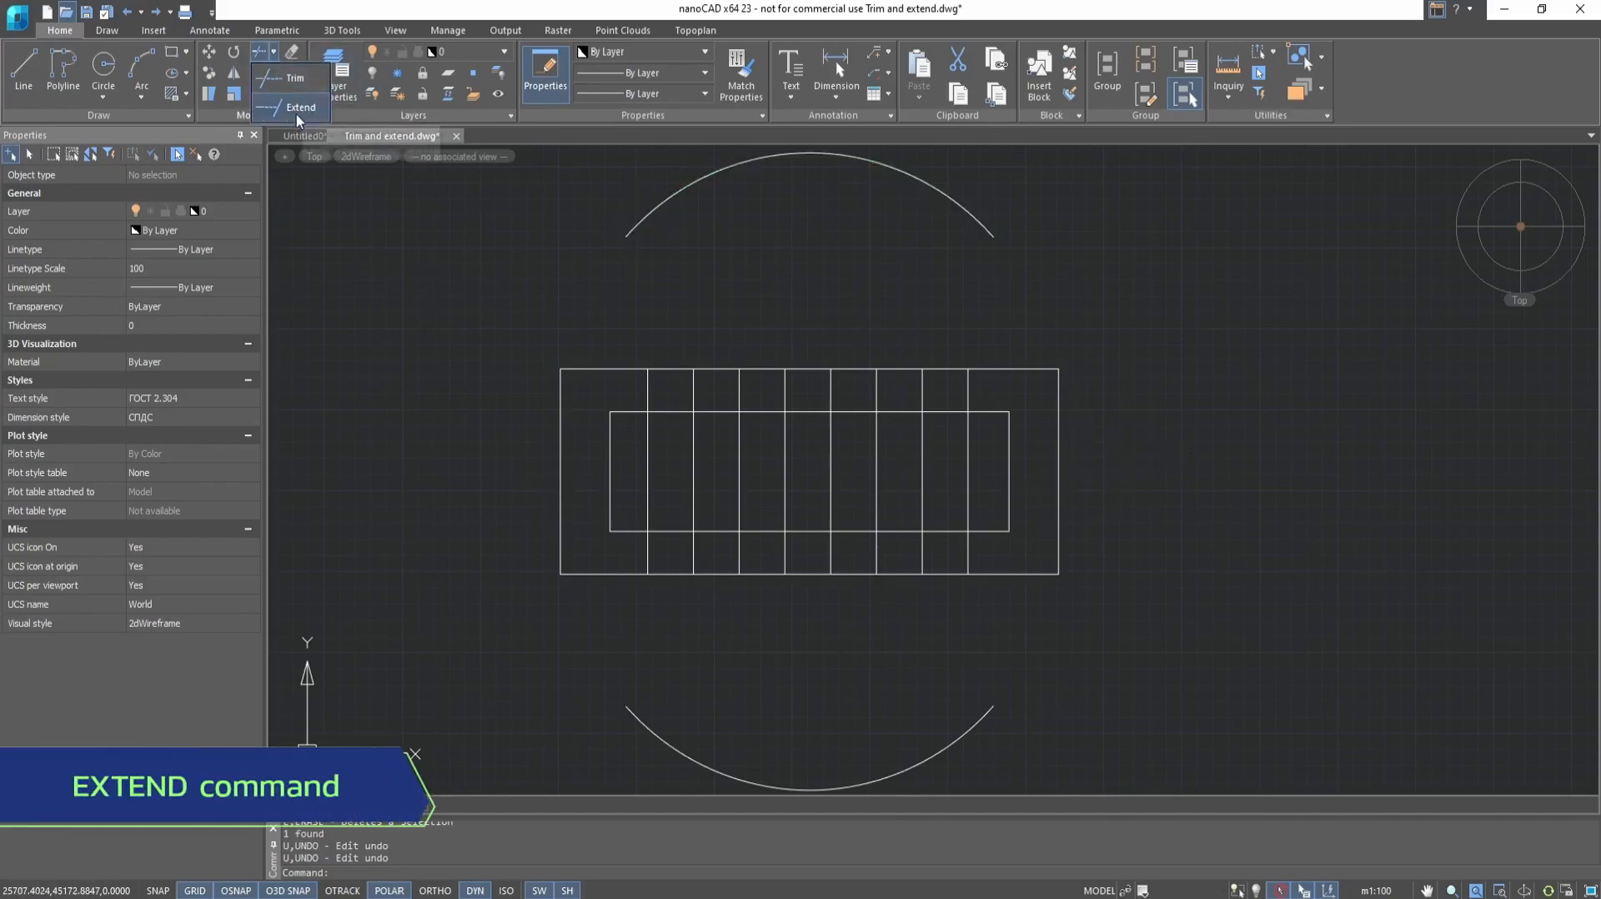
click(297, 109)
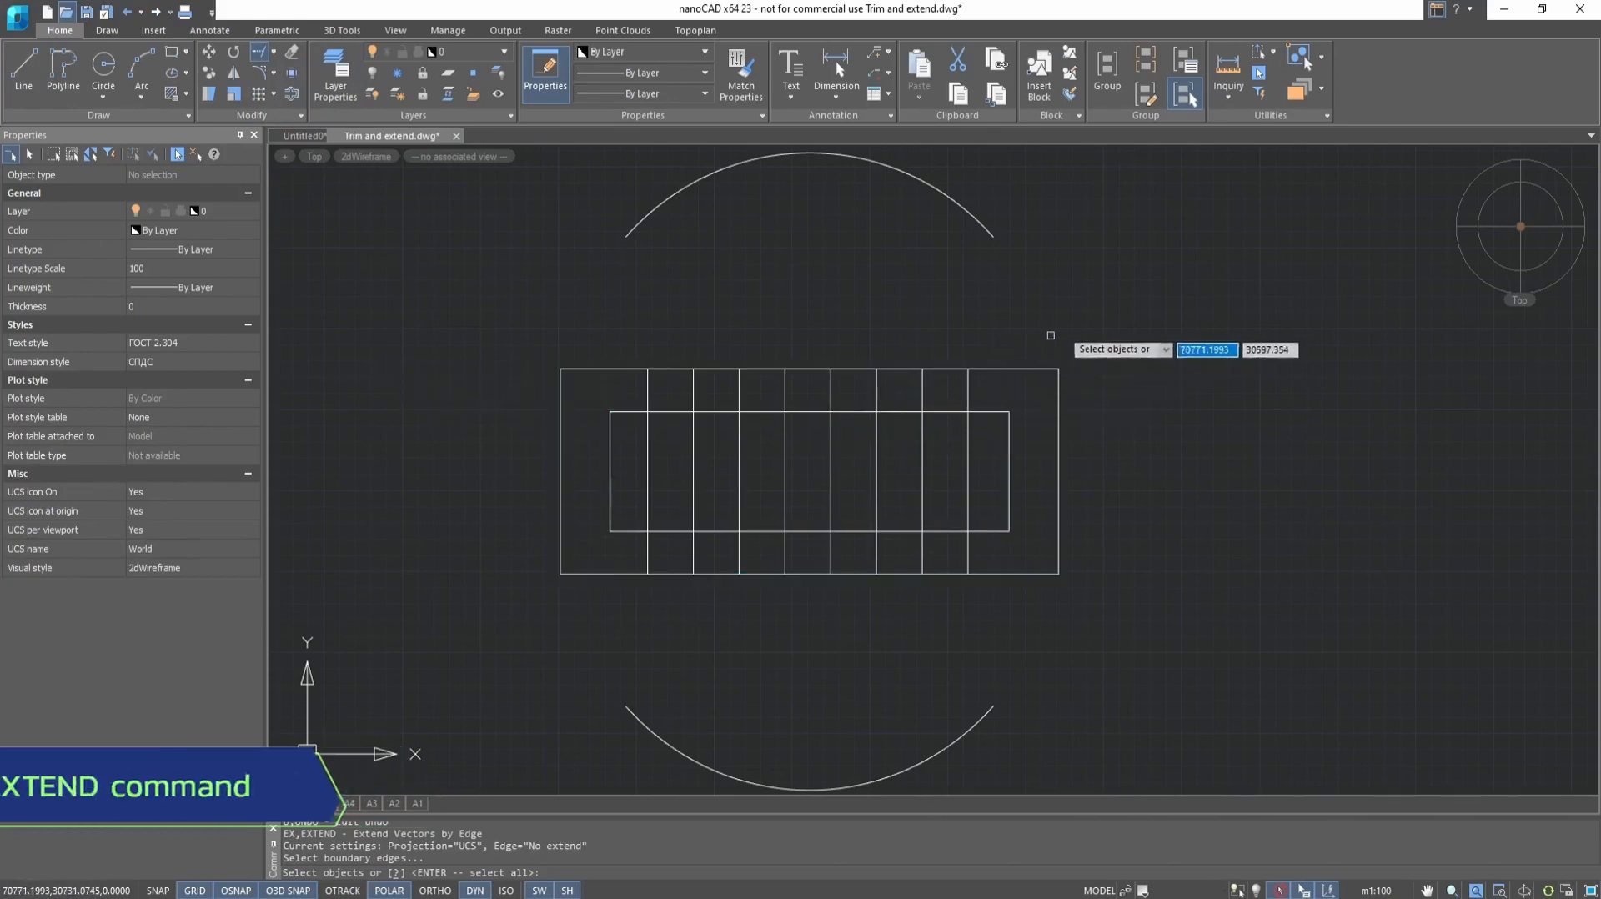
click(1132, 311)
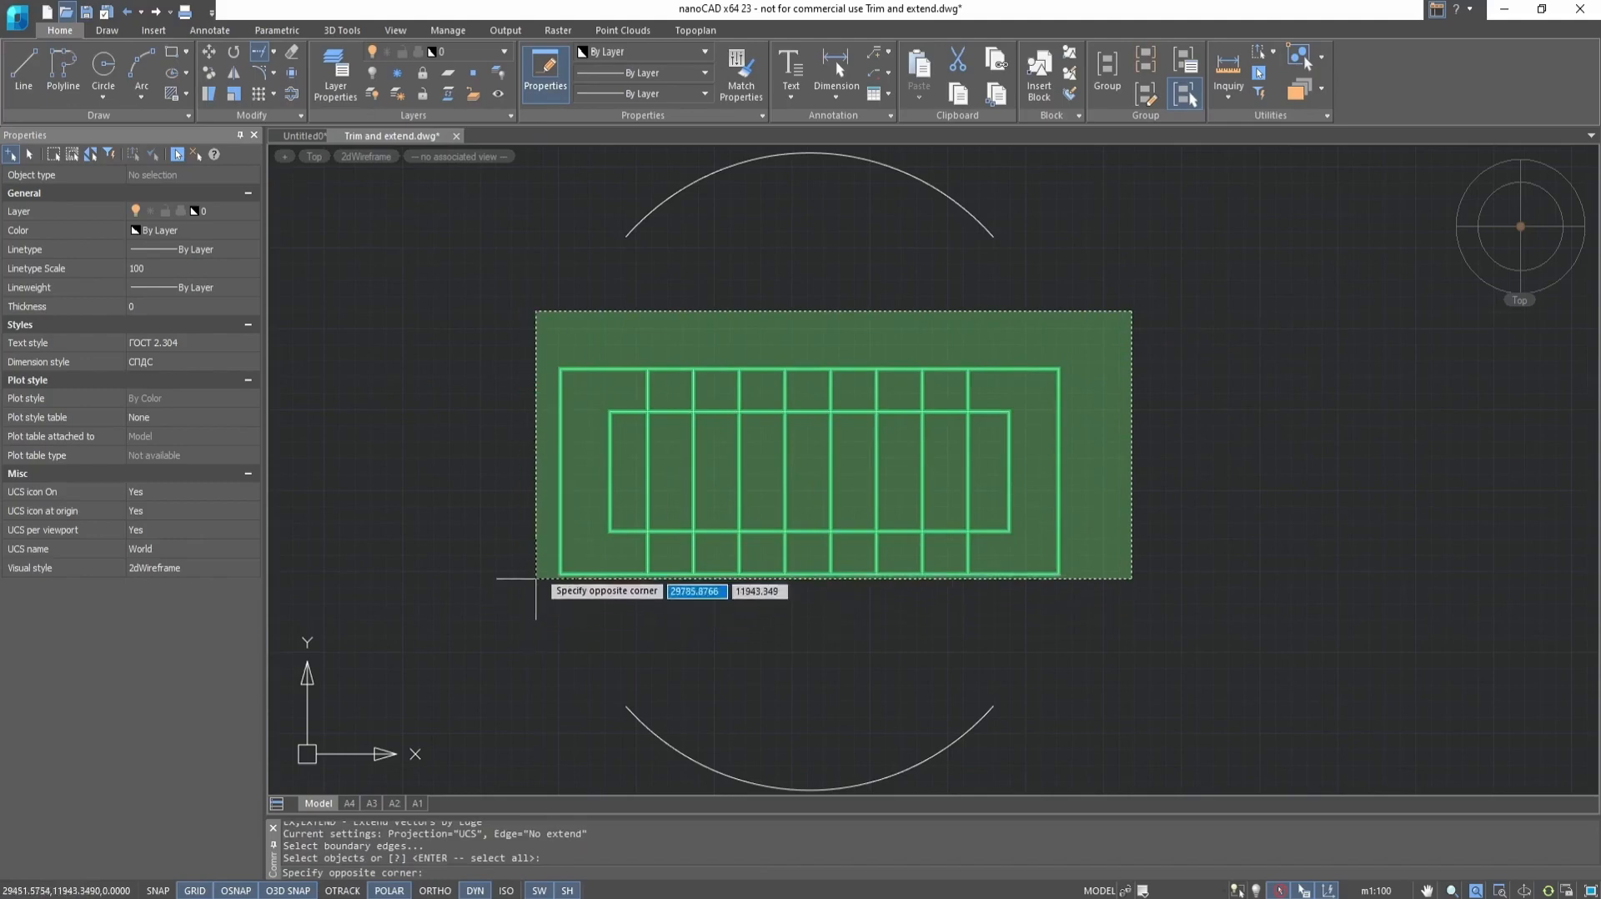
click(543, 612)
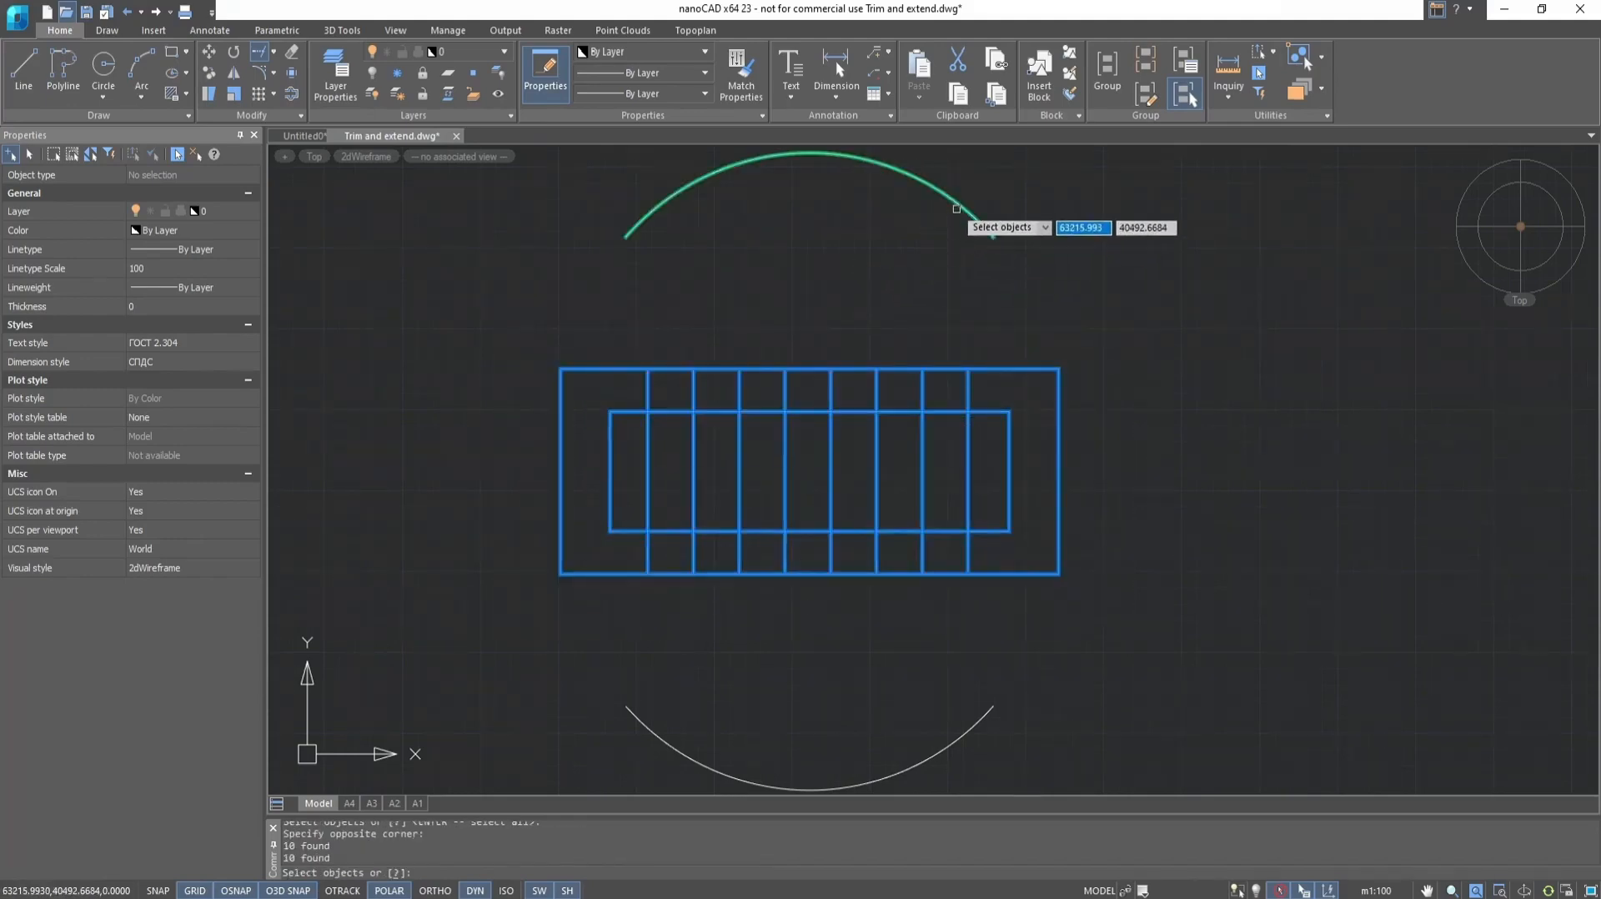
key(Escape)
click(1004, 388)
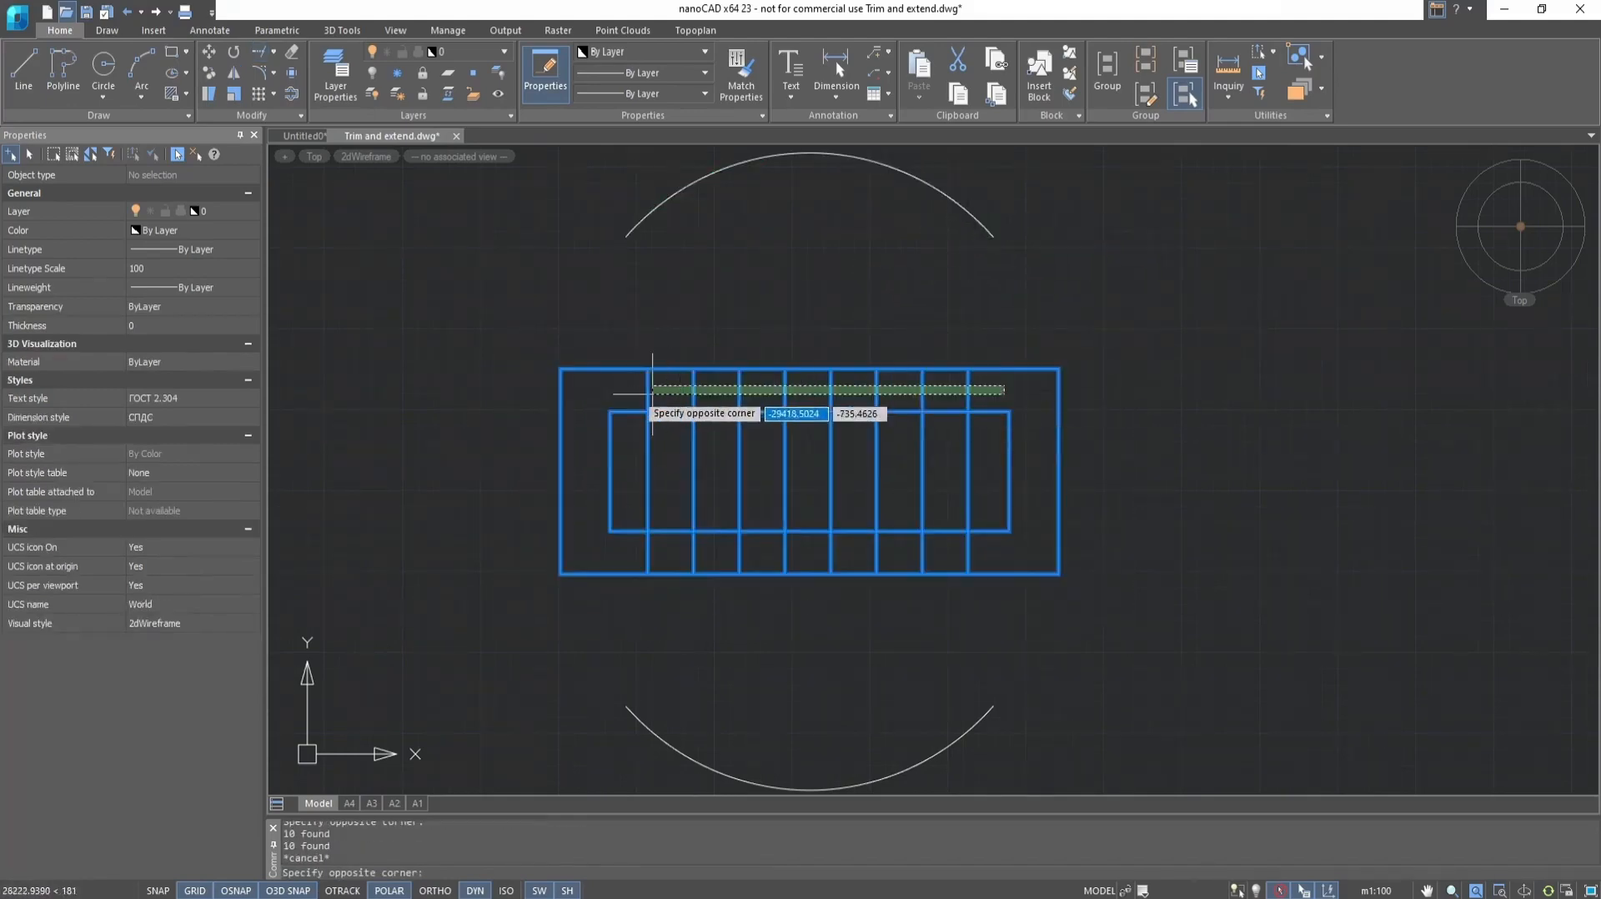
click(618, 399)
key(Escape)
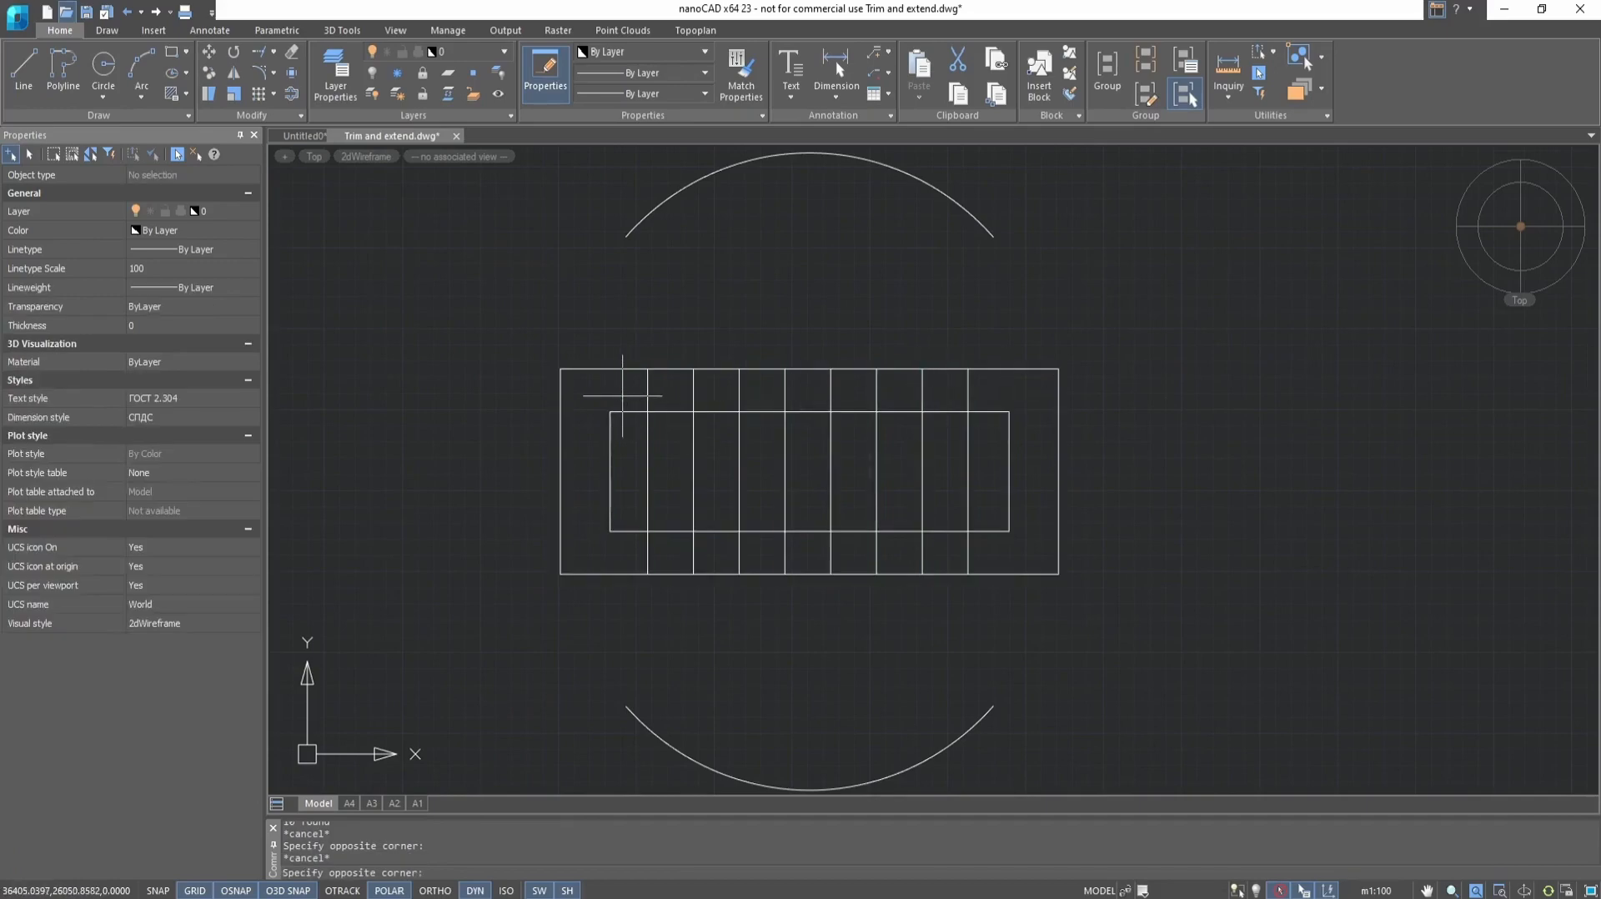
Try extending the leftmost vertical line's upper end to the upper arc, using the eight vertical lines and that arc as boundary edges
click(1001, 390)
click(995, 388)
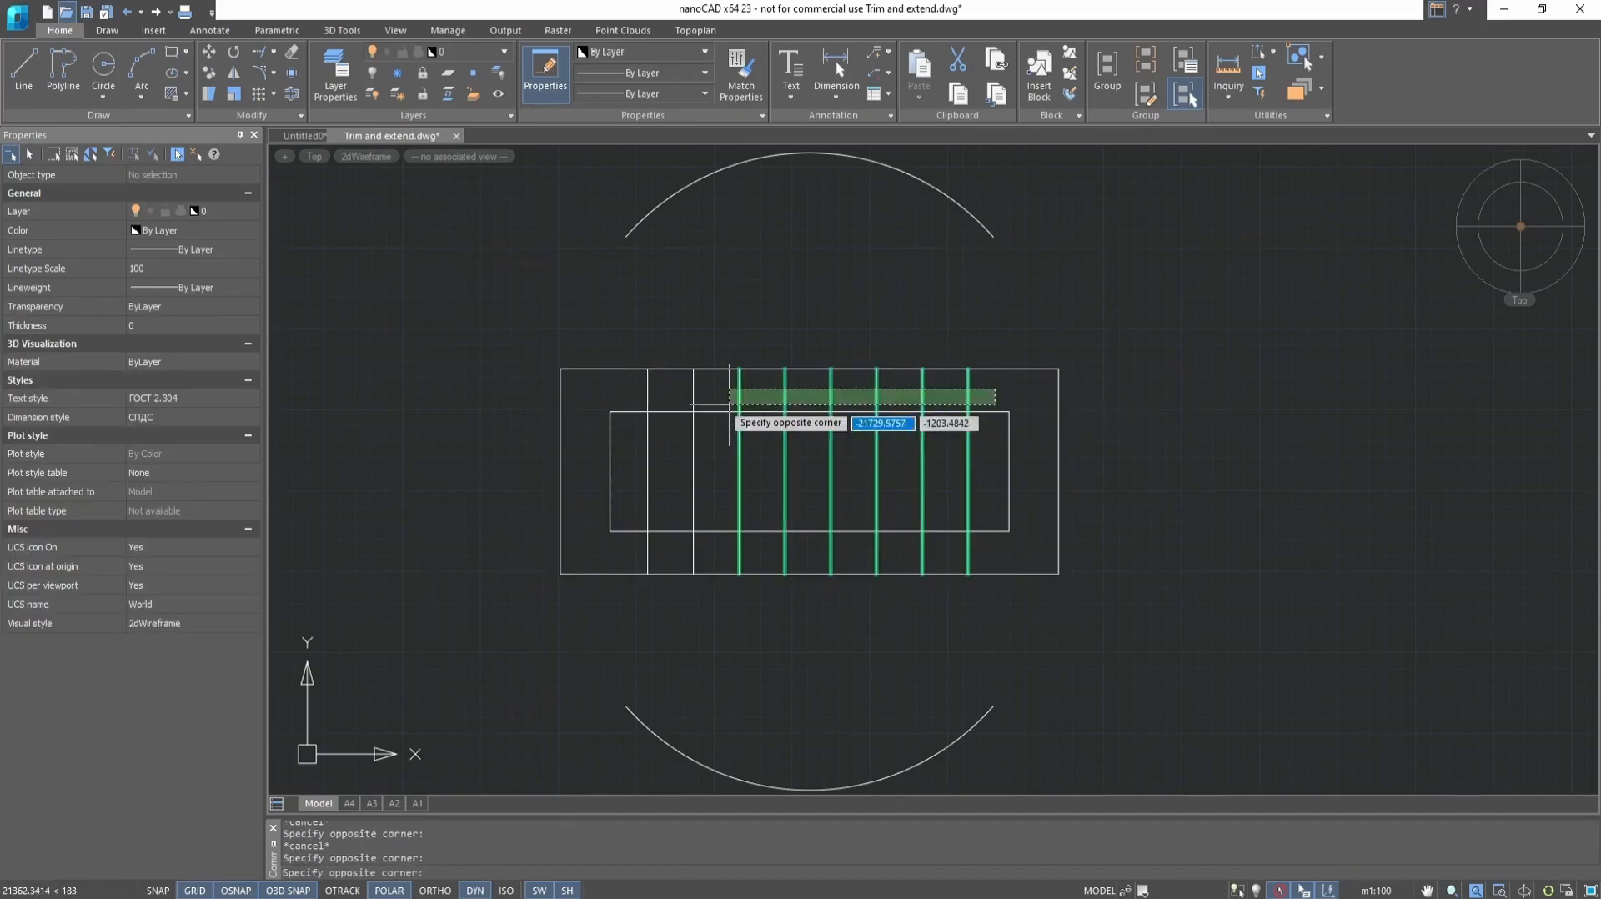
click(582, 406)
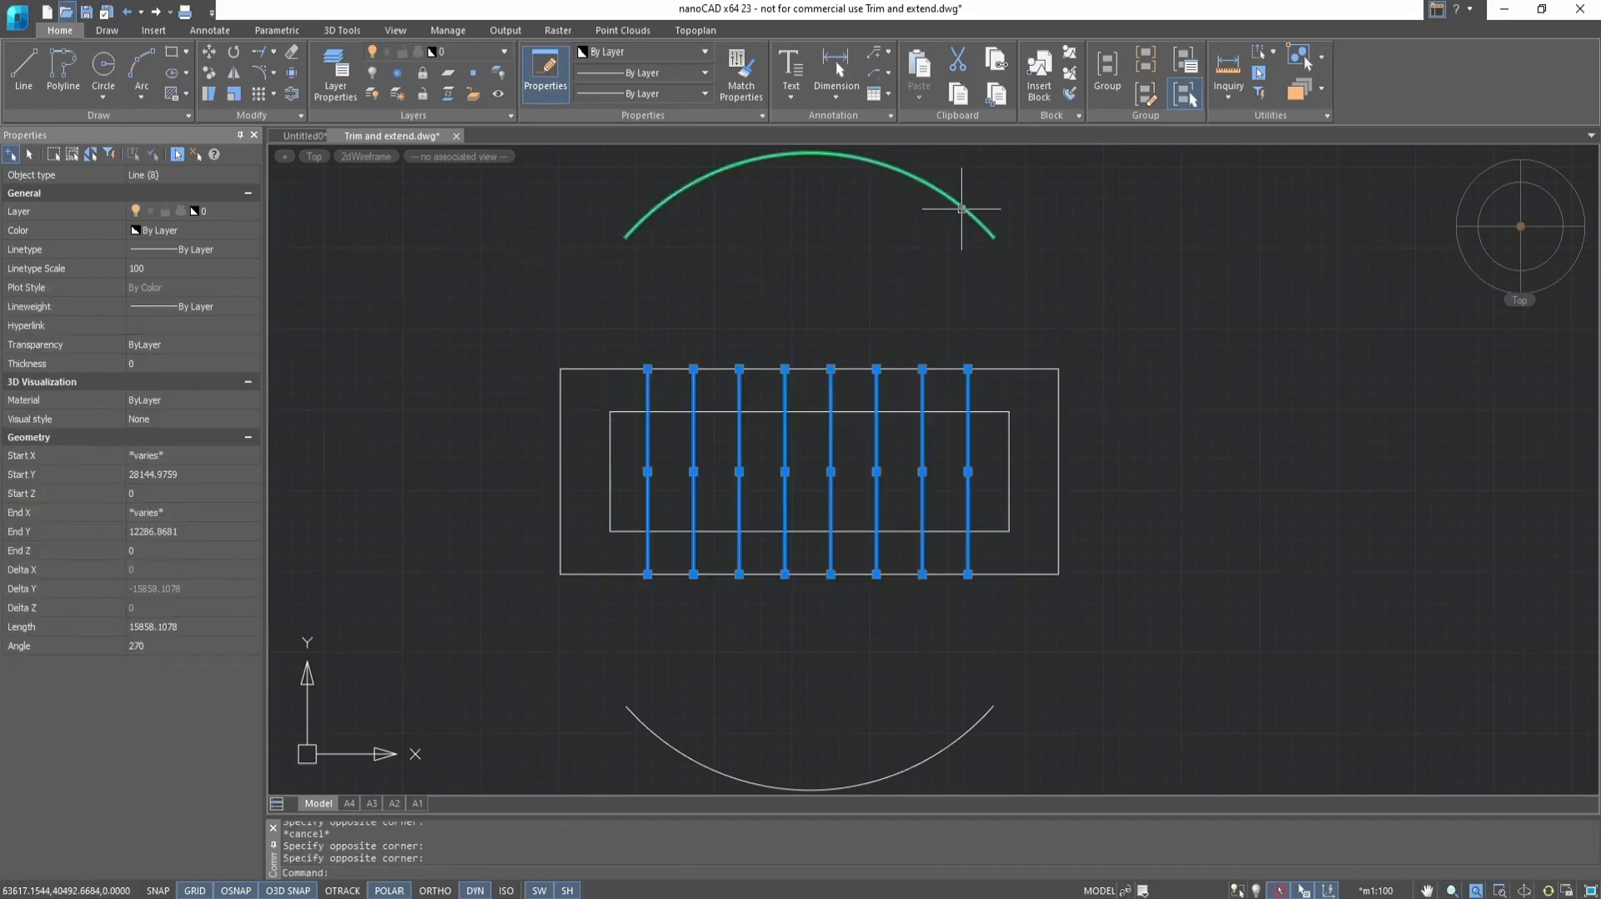
click(961, 208)
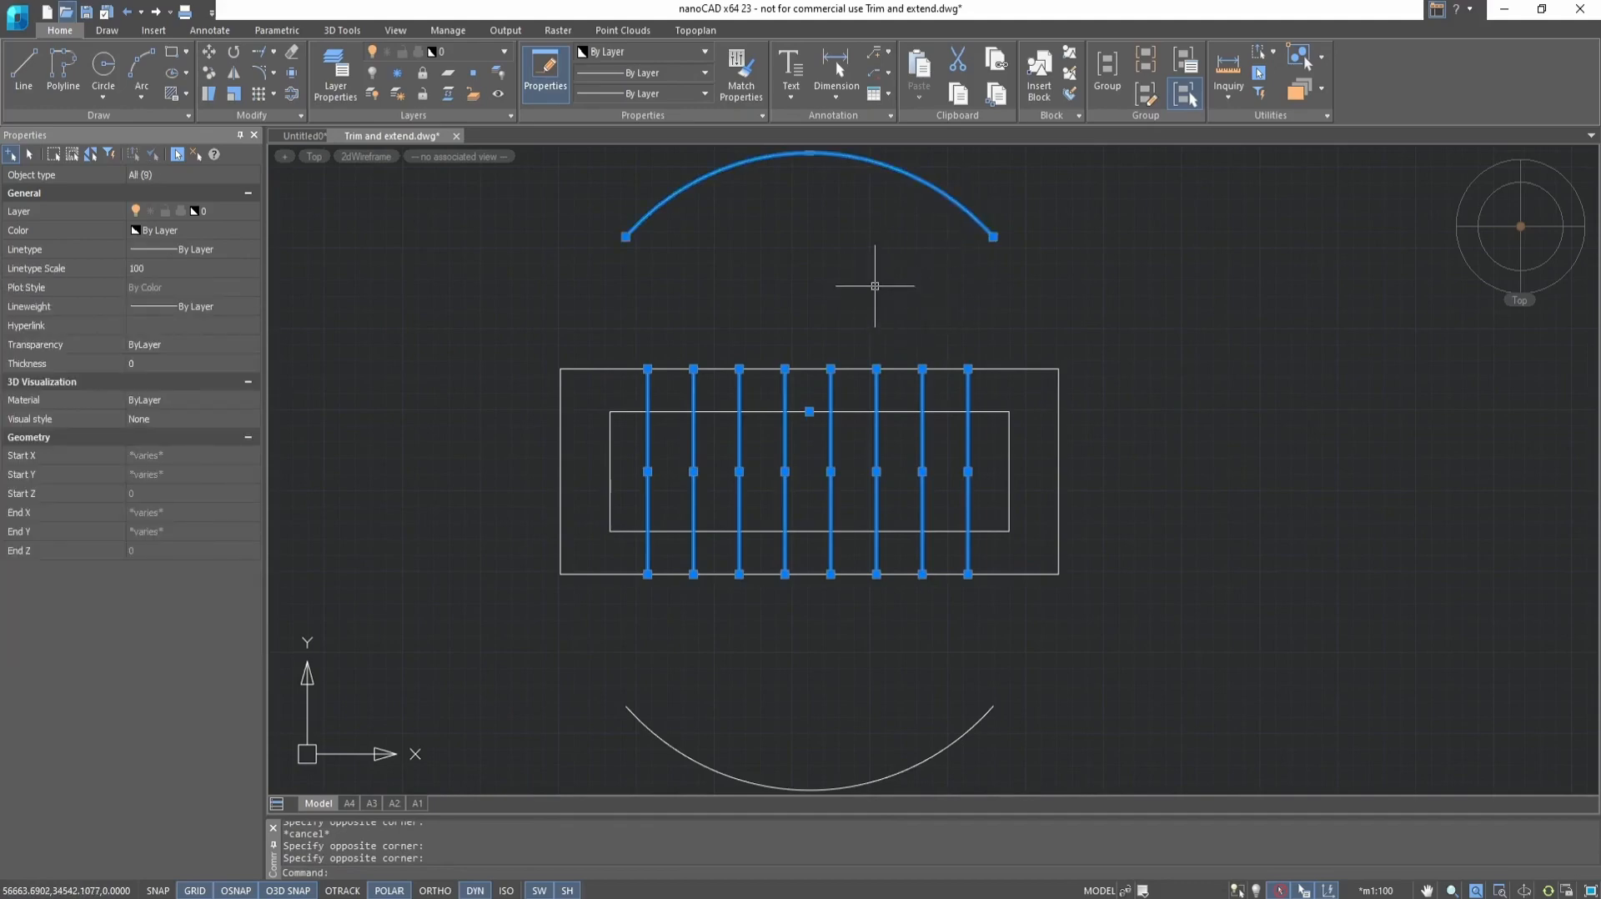
text(ex)
key(Return)
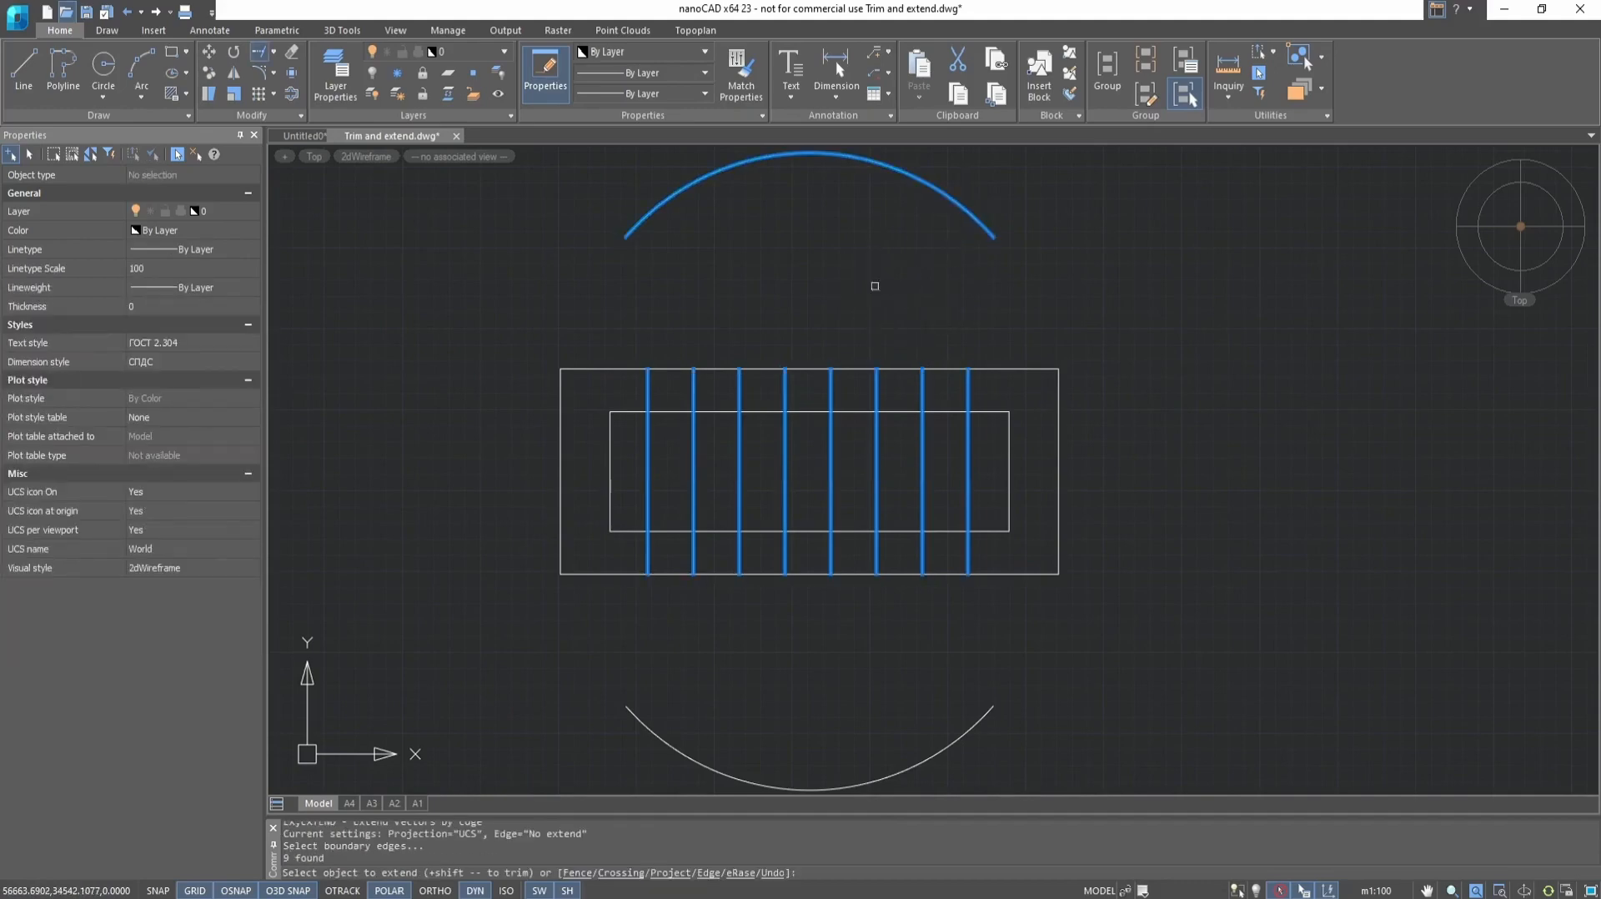
click(647, 392)
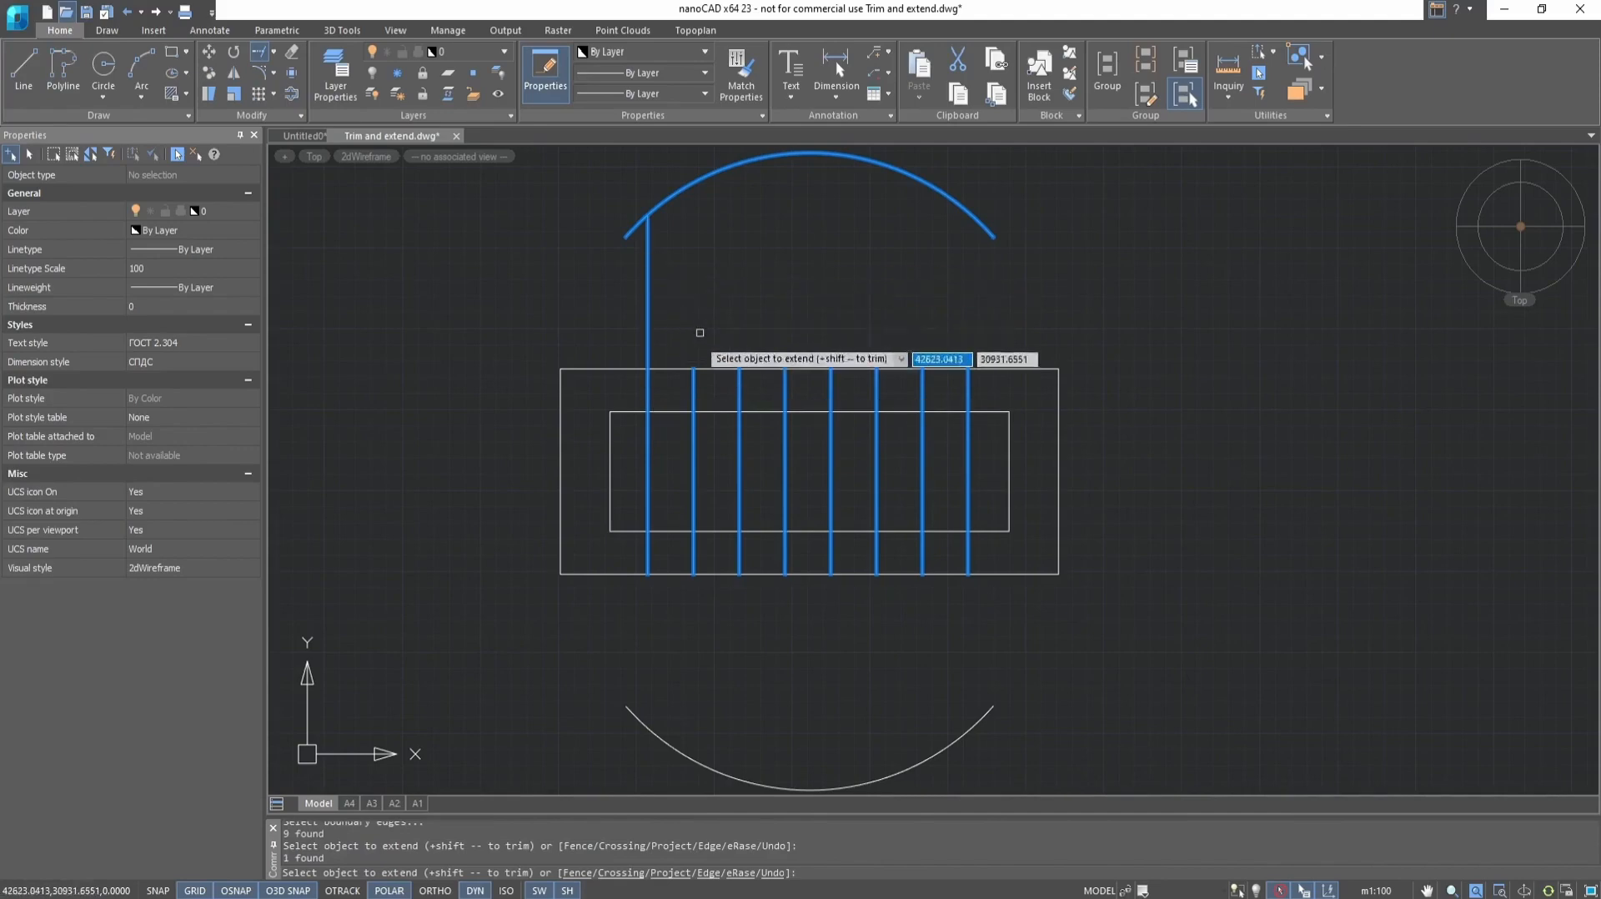
click(624, 397)
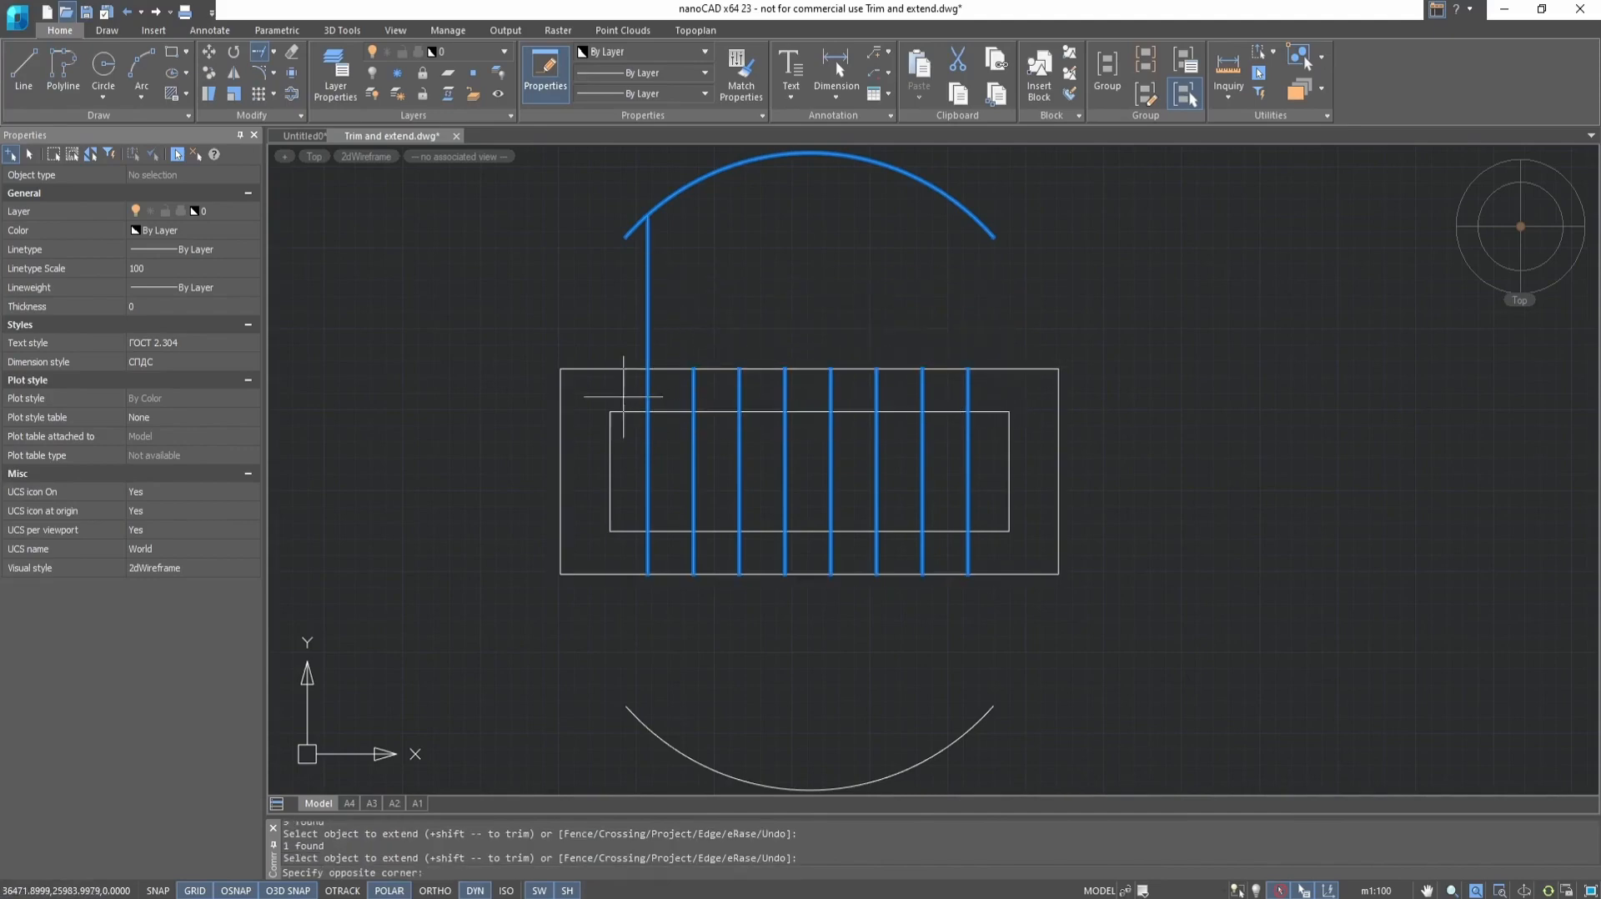
click(903, 437)
Try extending the other seven vertical lines to the upper arc with the Fence option, and the rightmost line's lower end with a crossing window
click(574, 874)
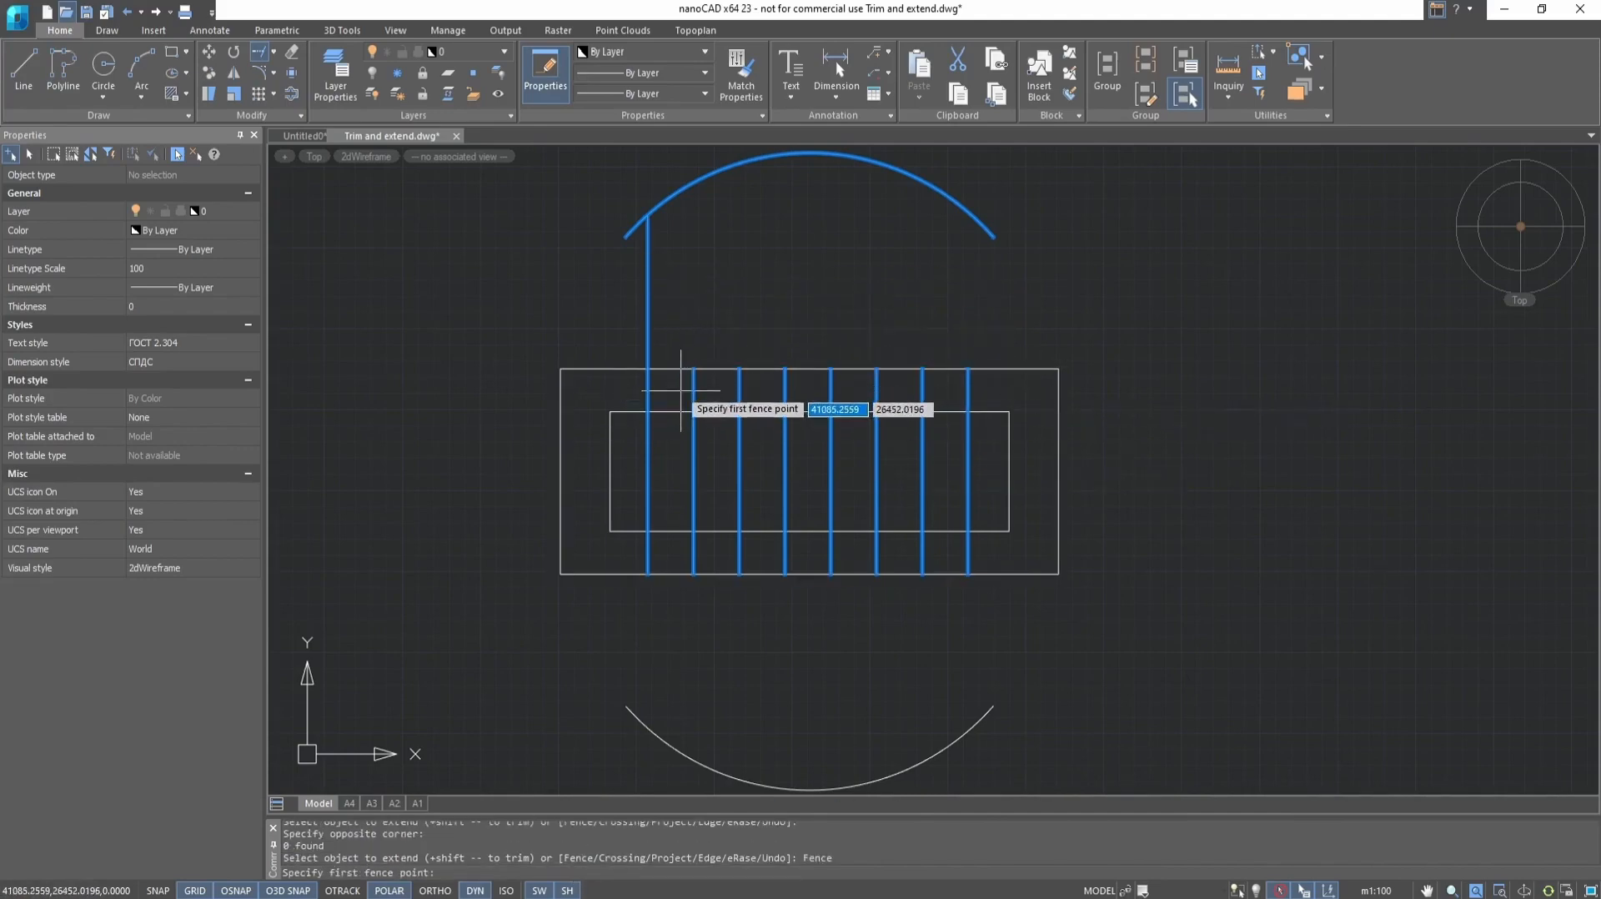
click(682, 390)
click(980, 386)
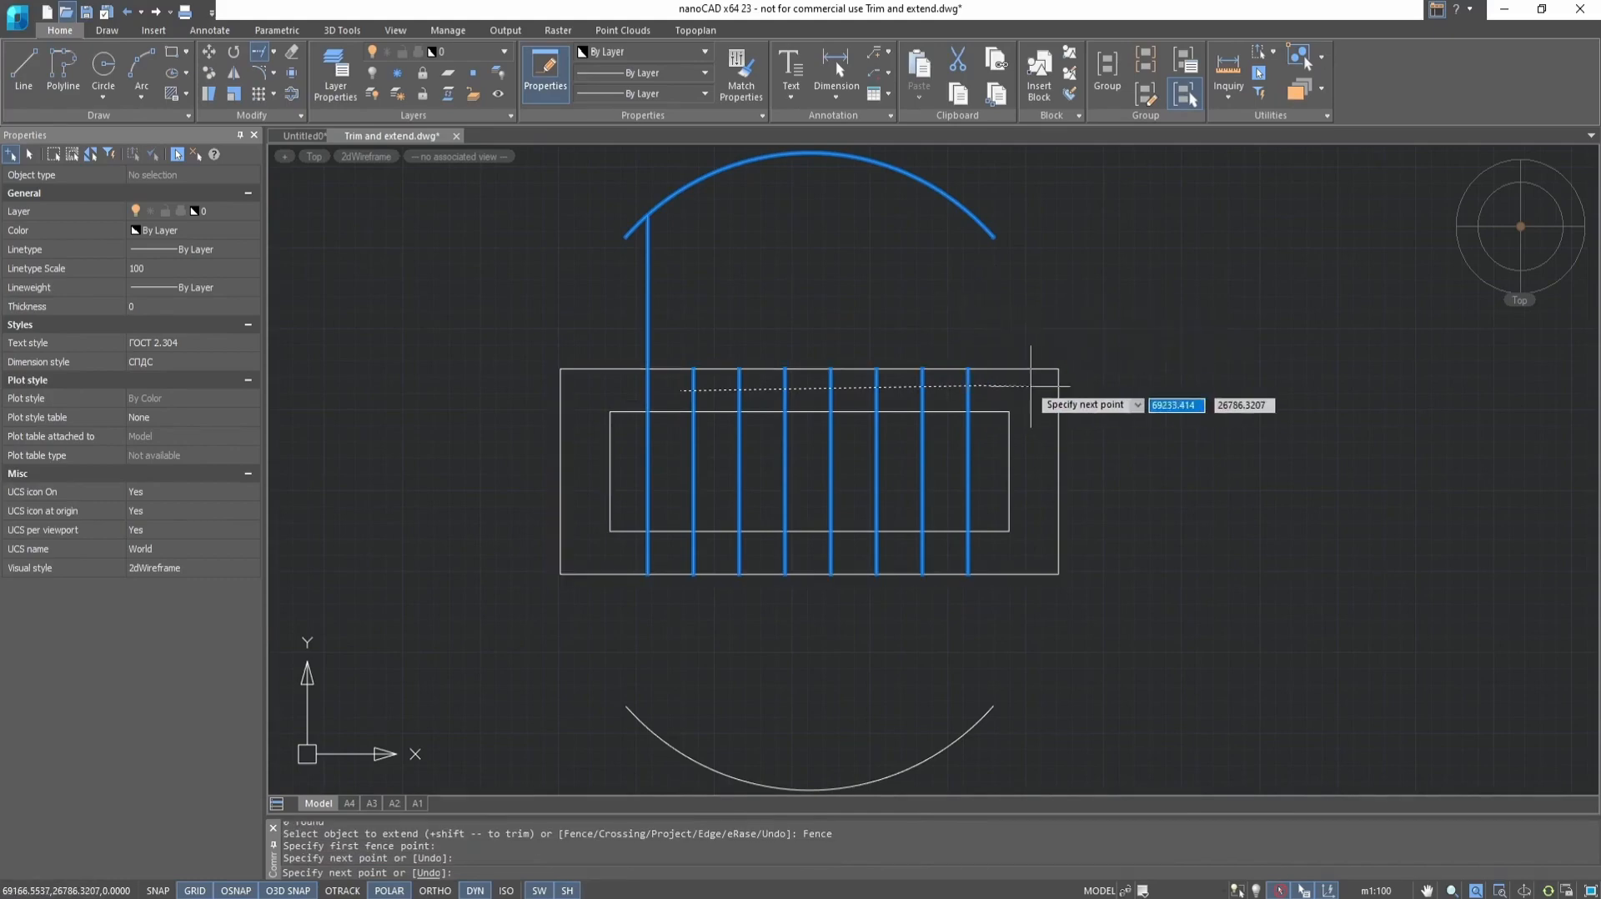
key(Return)
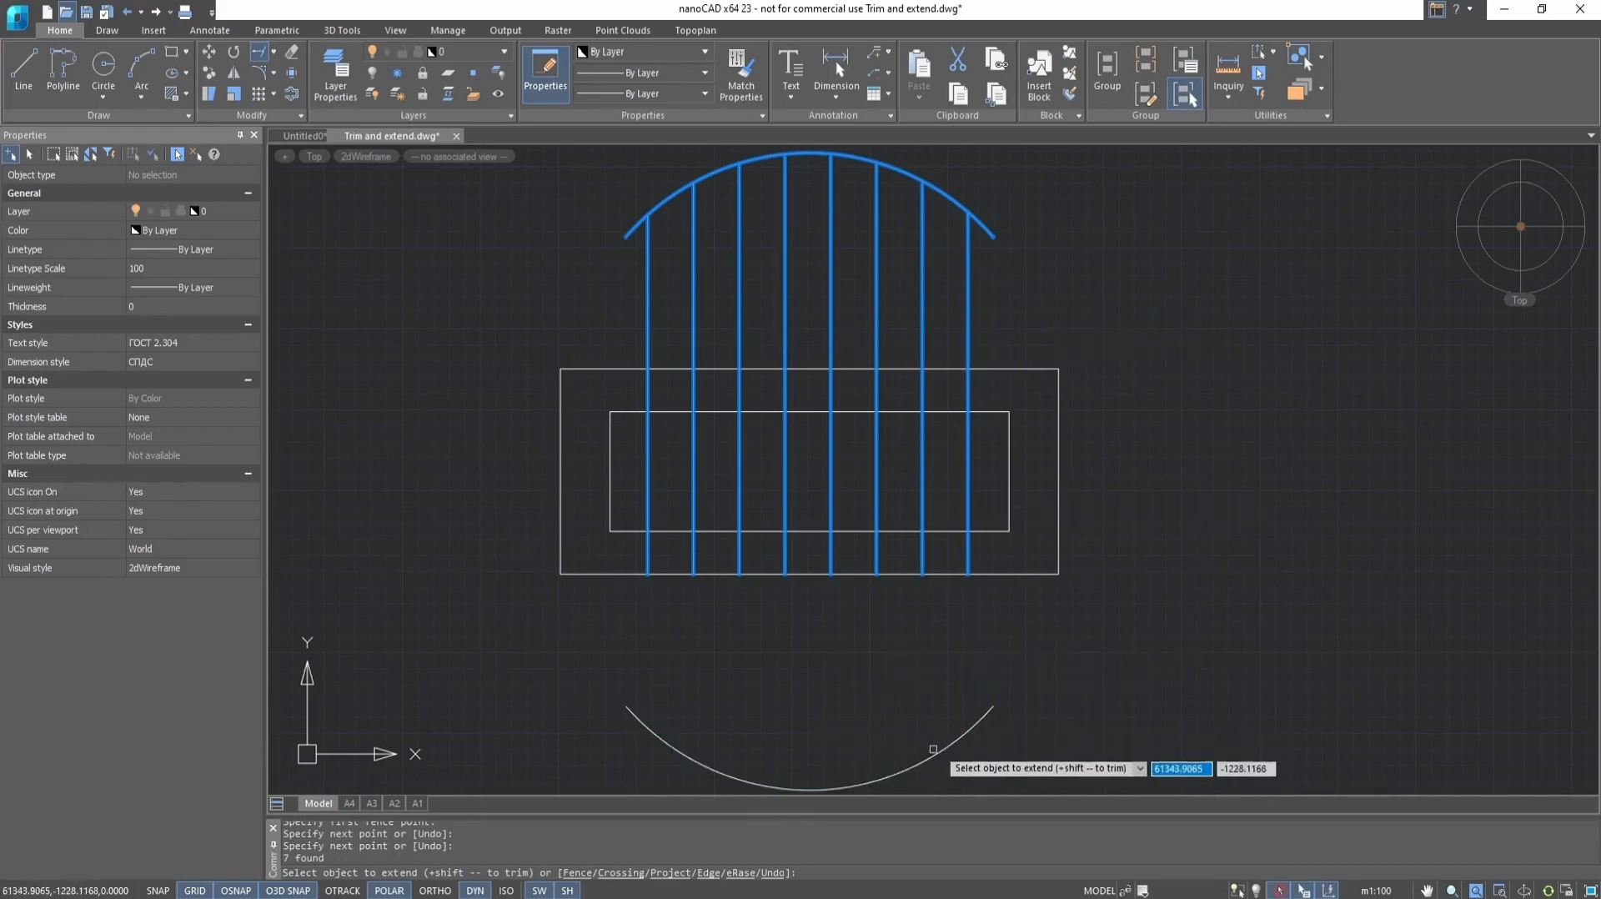
click(985, 561)
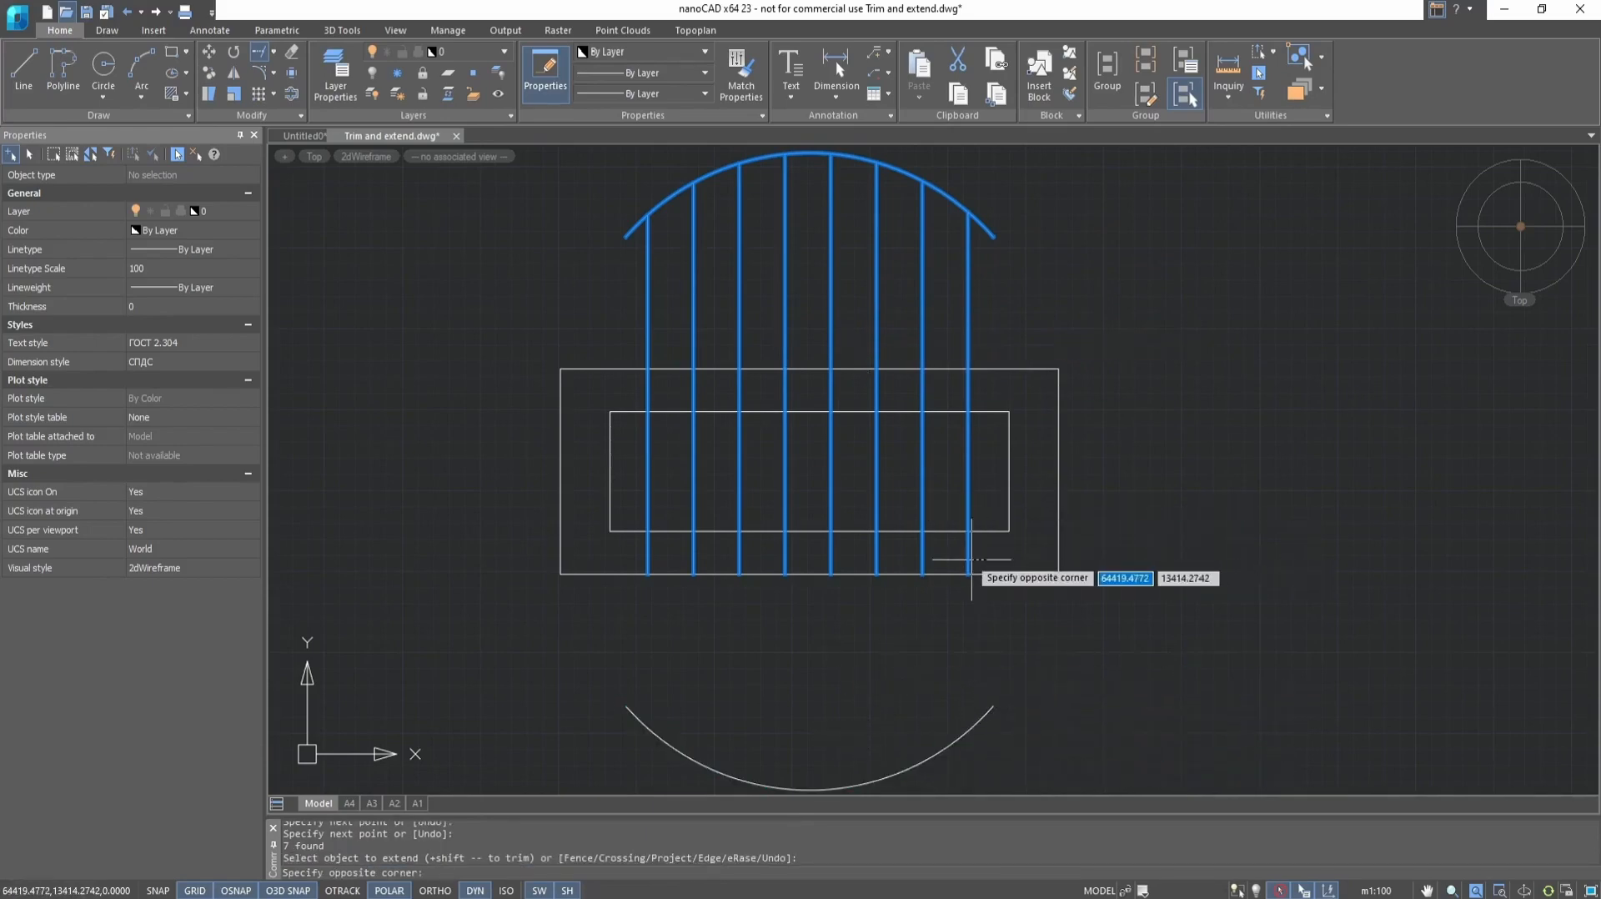
click(945, 558)
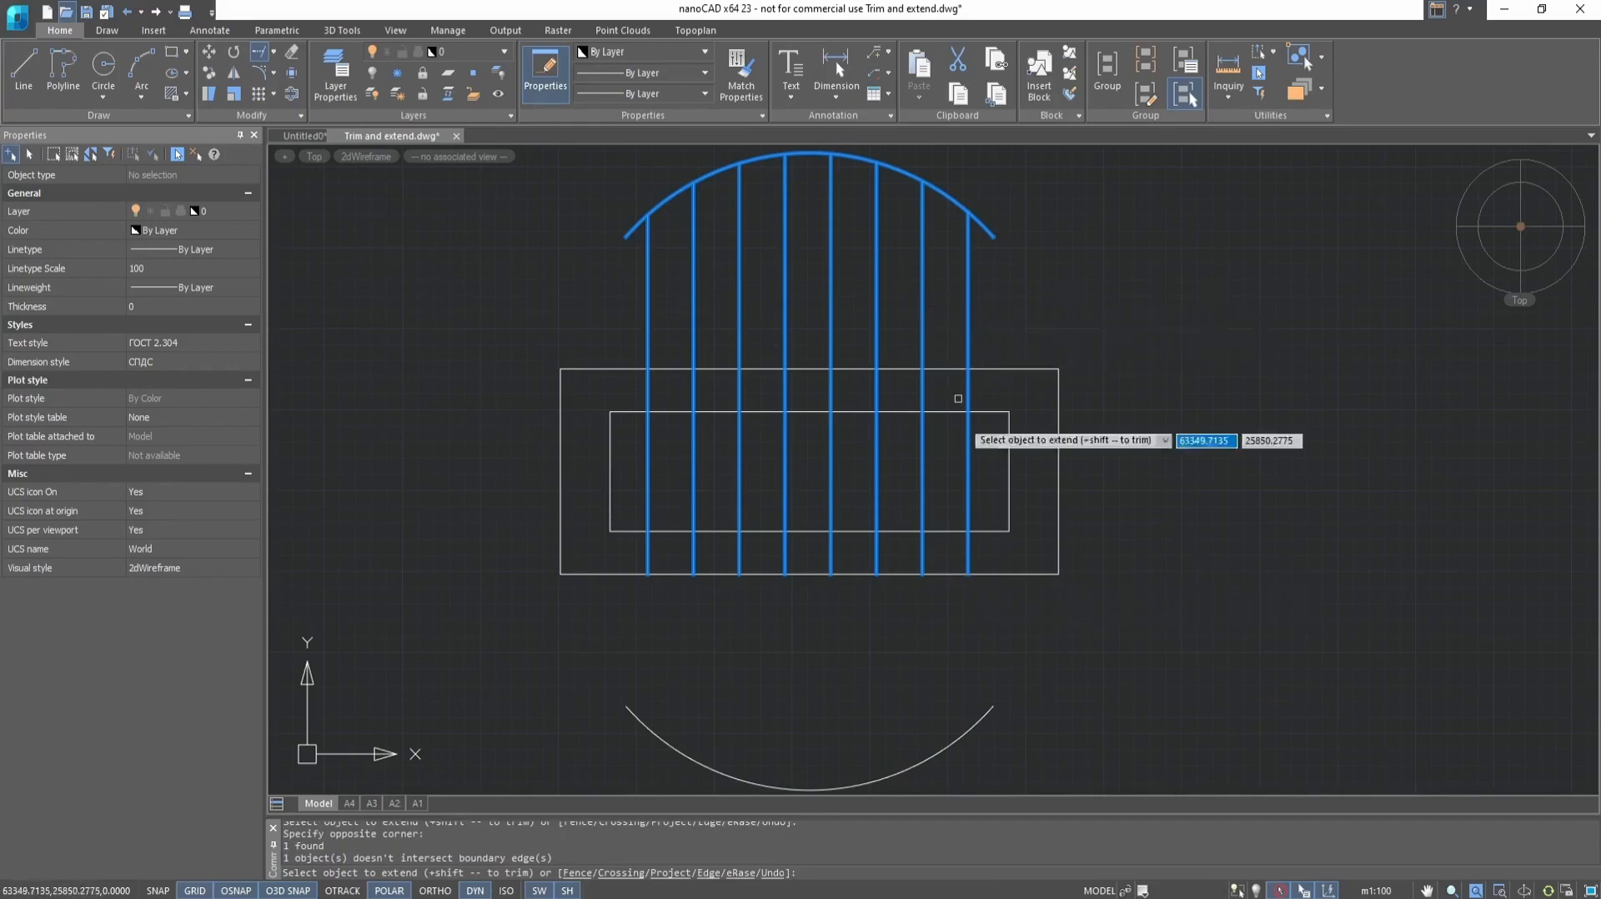
Try trimming the upper arc's sections between the fourth and fifth, fifth and sixth, and seventh and eighth lines within the Extend command
shift+click(950, 199)
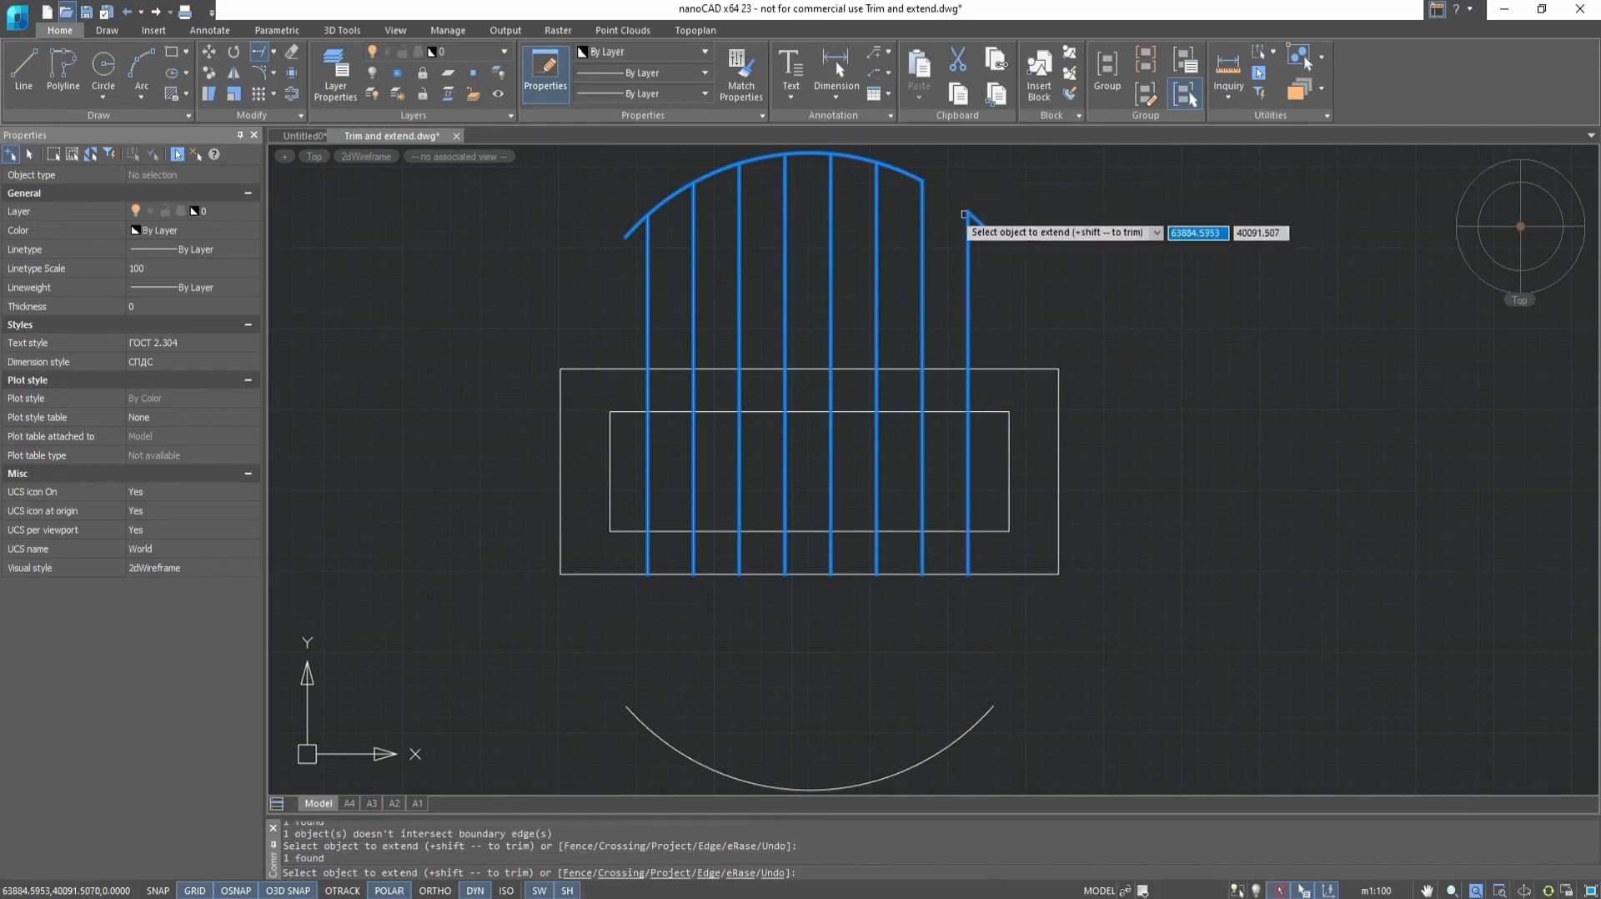
shift+click(869, 162)
shift+click(922, 235)
shift+click(922, 237)
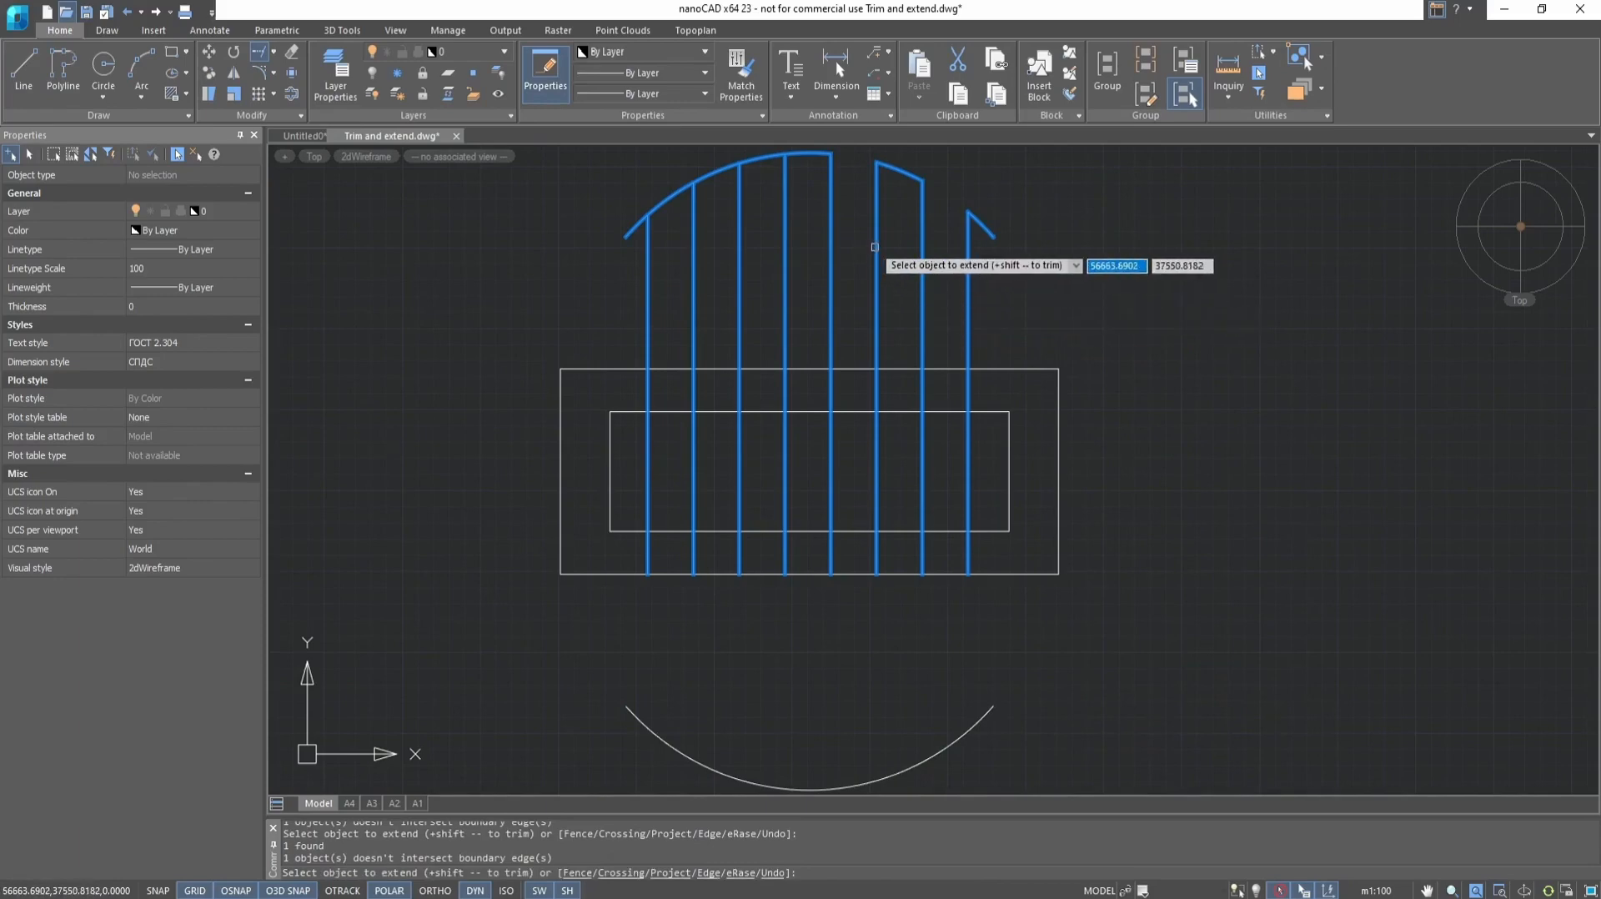
shift+click(815, 155)
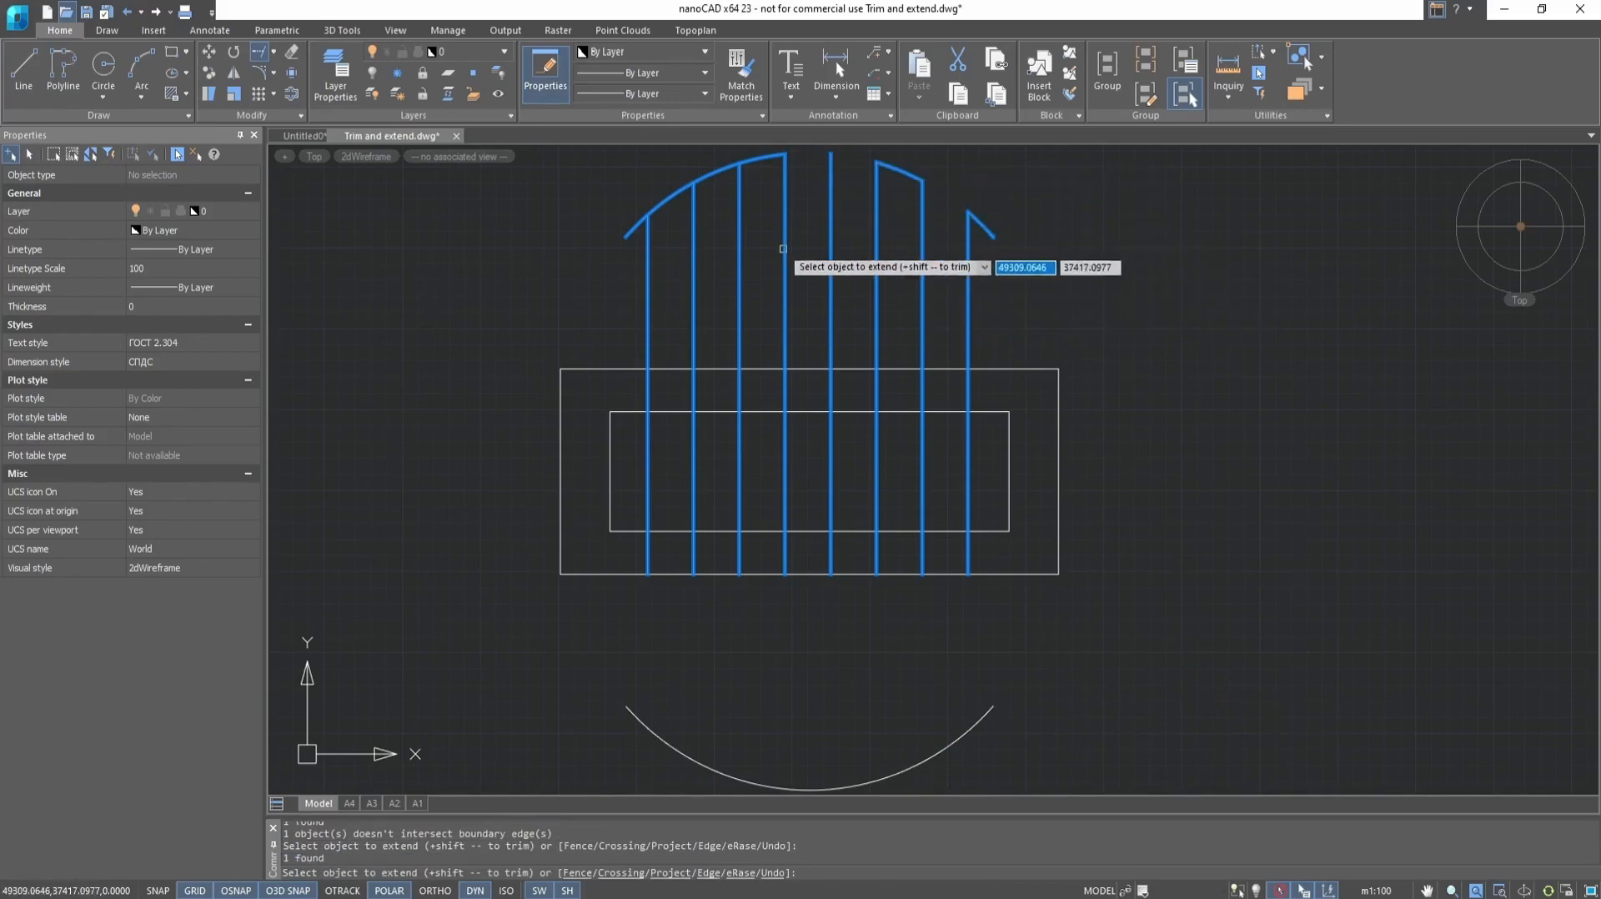
Undo the arc trims and the line extensions, ending the Extend command
key(ctrl+z)
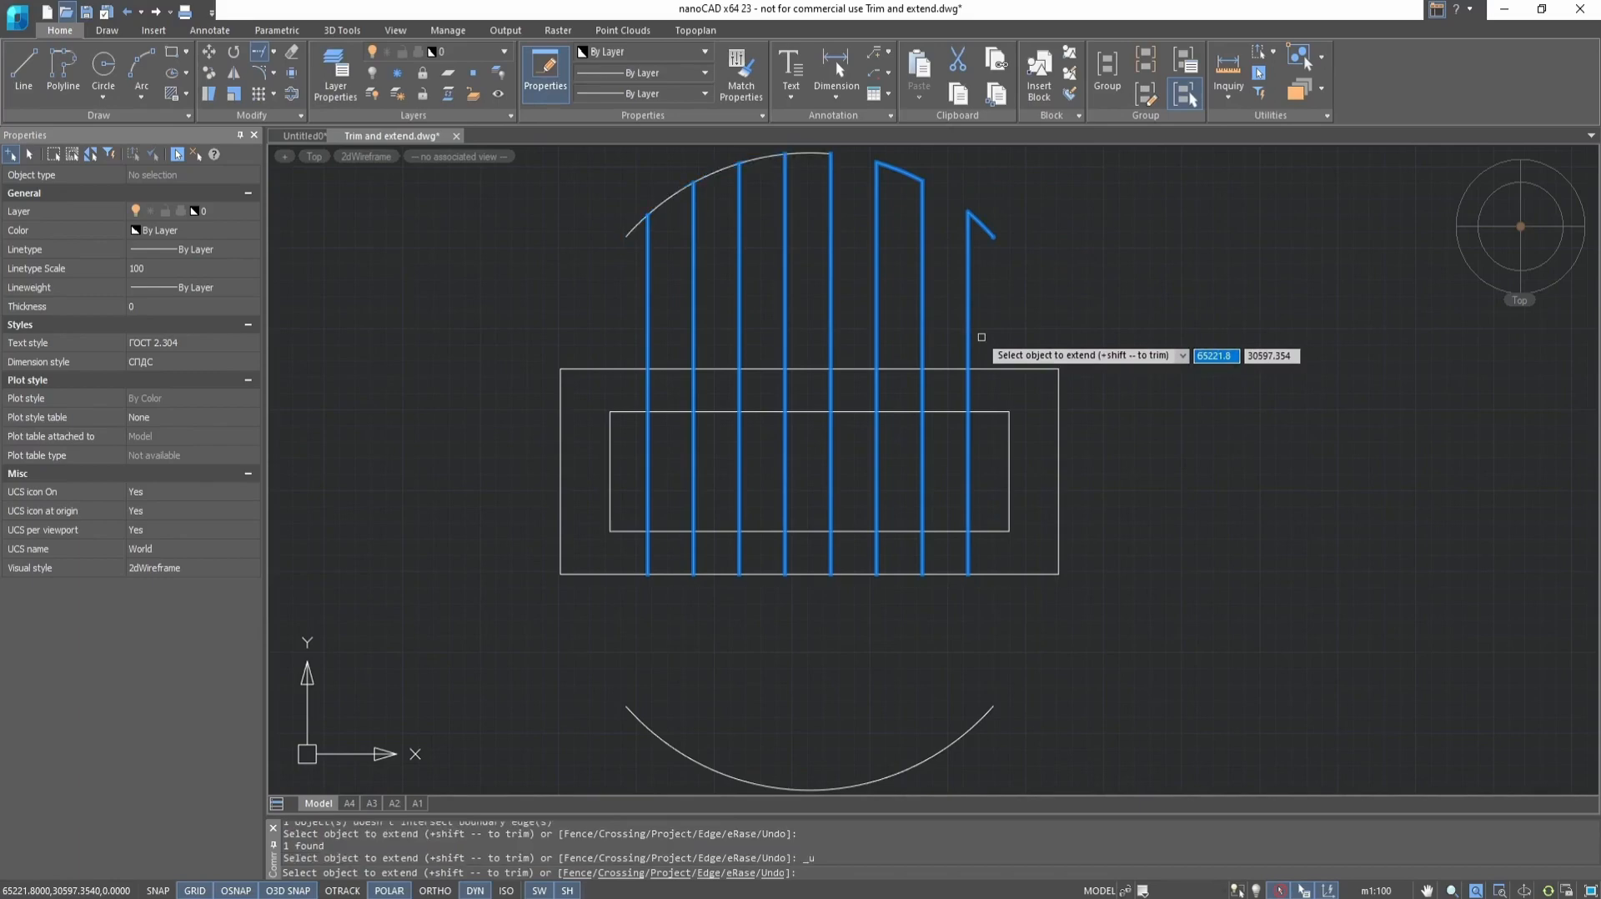
key(ctrl+z)
key(Escape)
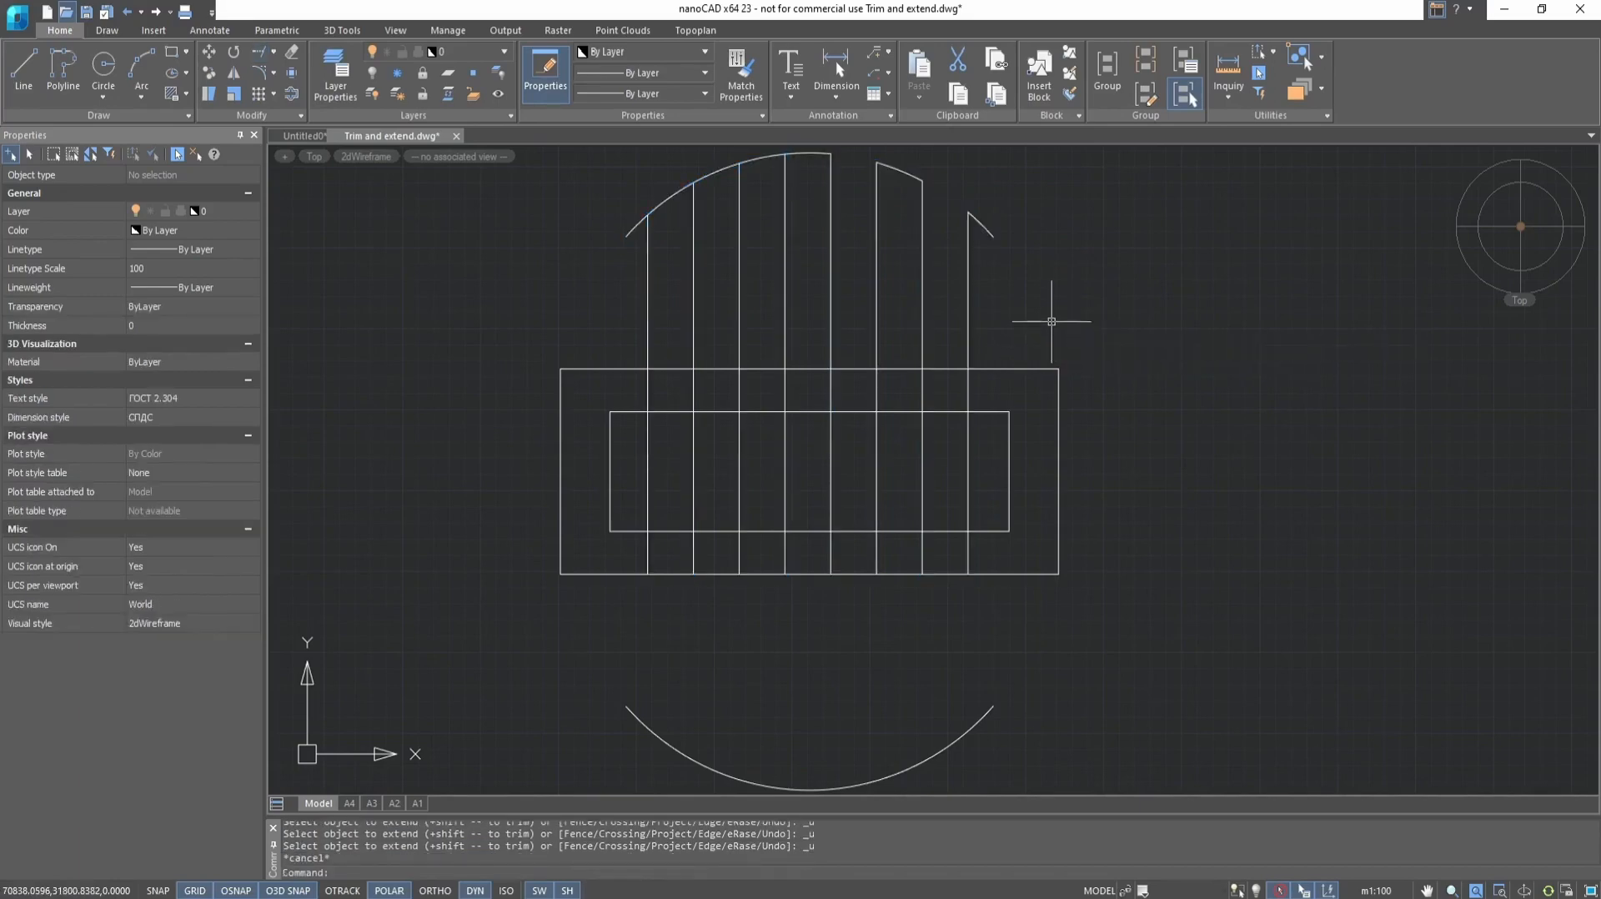
key(ctrl+z)
Try extending the rightmost line to the upper arc with both rectangles, all vertical lines and that arc as boundary edges, and undo it
scroll(1006, 380, down, 2)
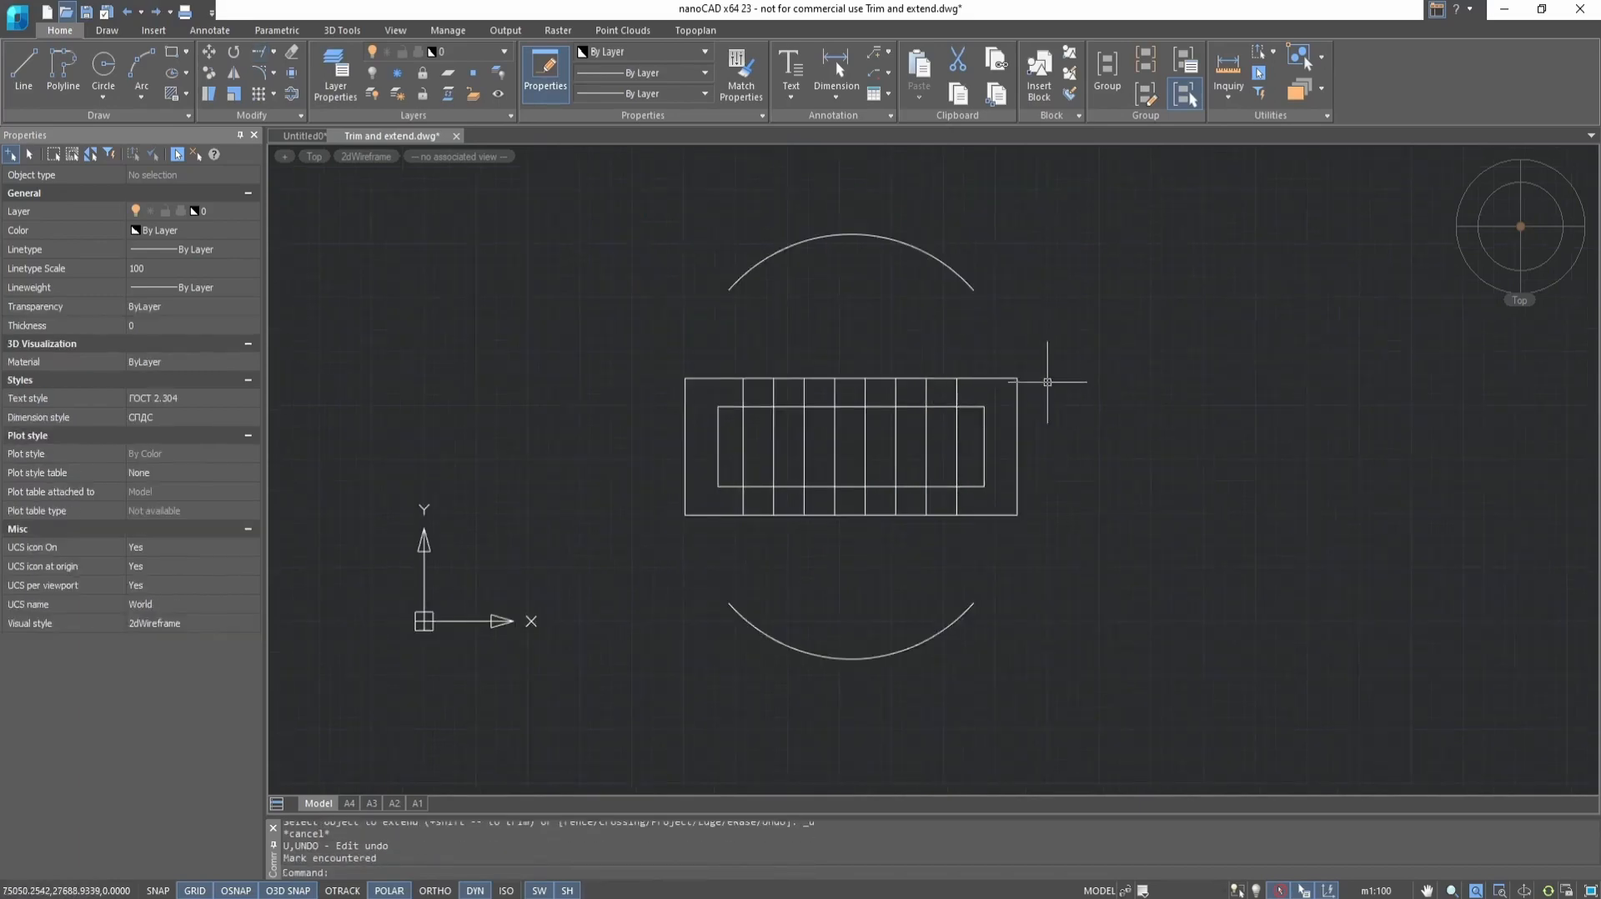
click(1117, 337)
click(663, 546)
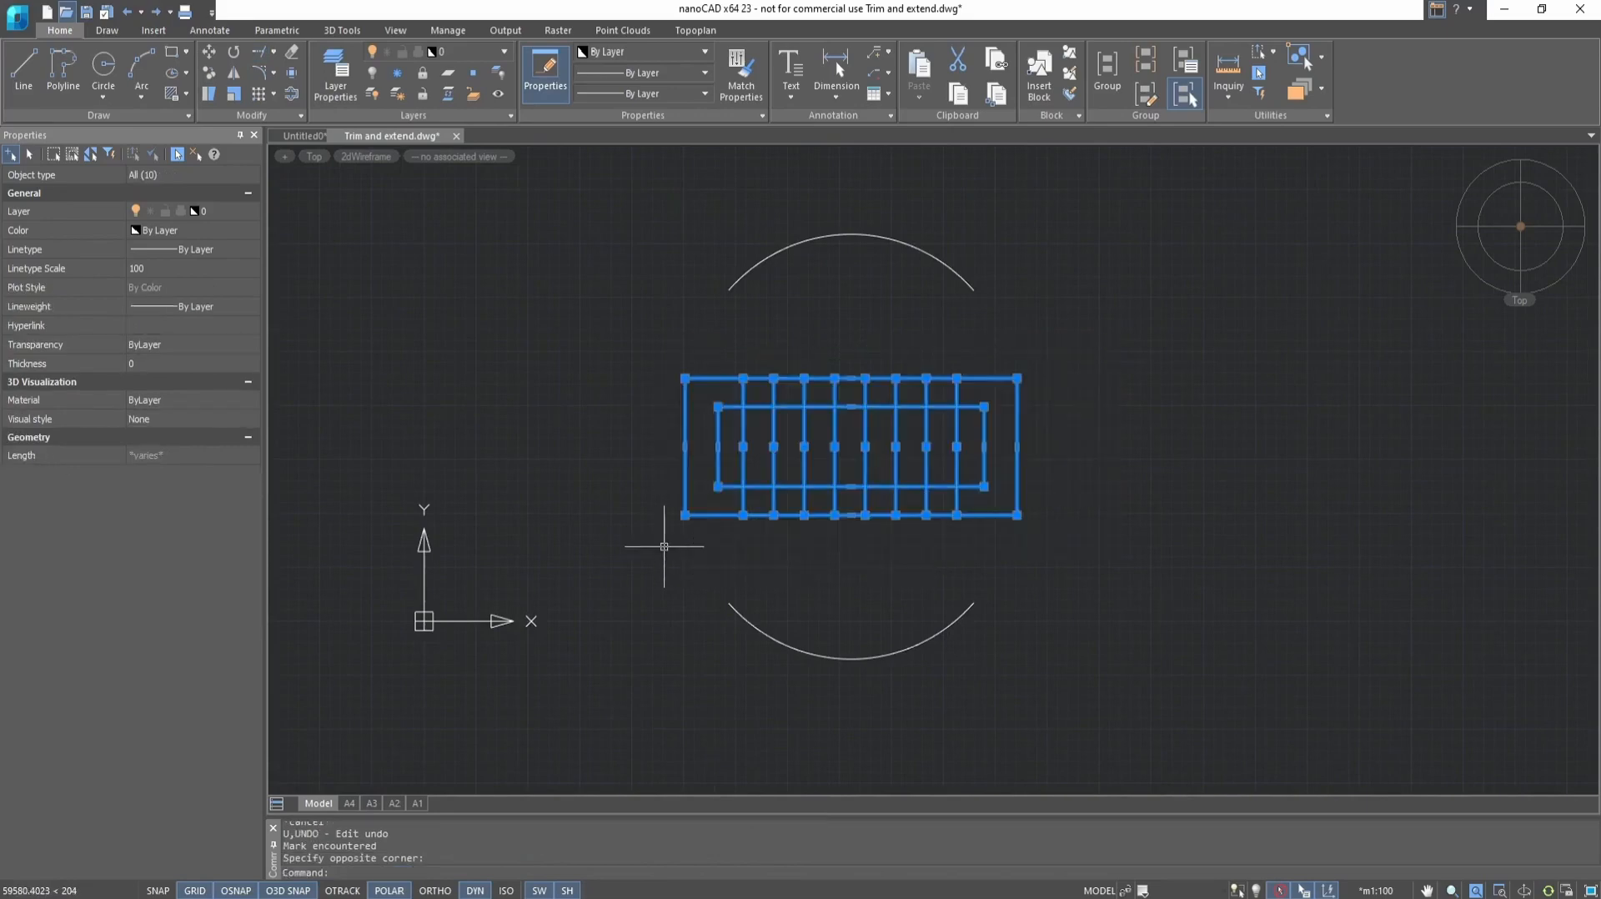
click(908, 248)
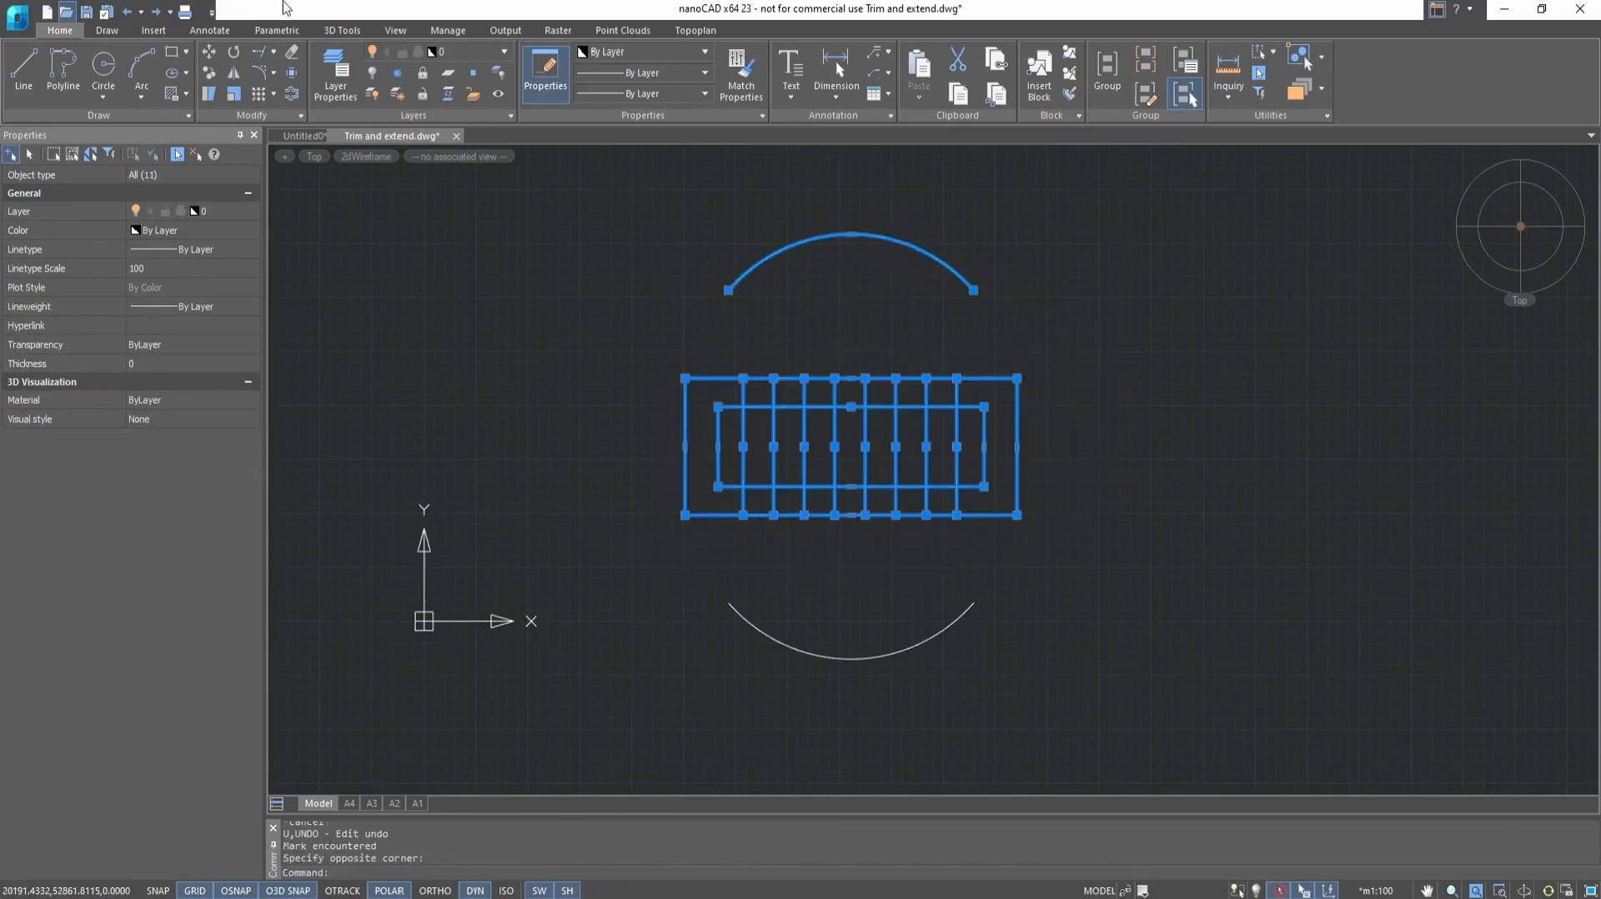
click(271, 56)
scroll(879, 361, up, 2)
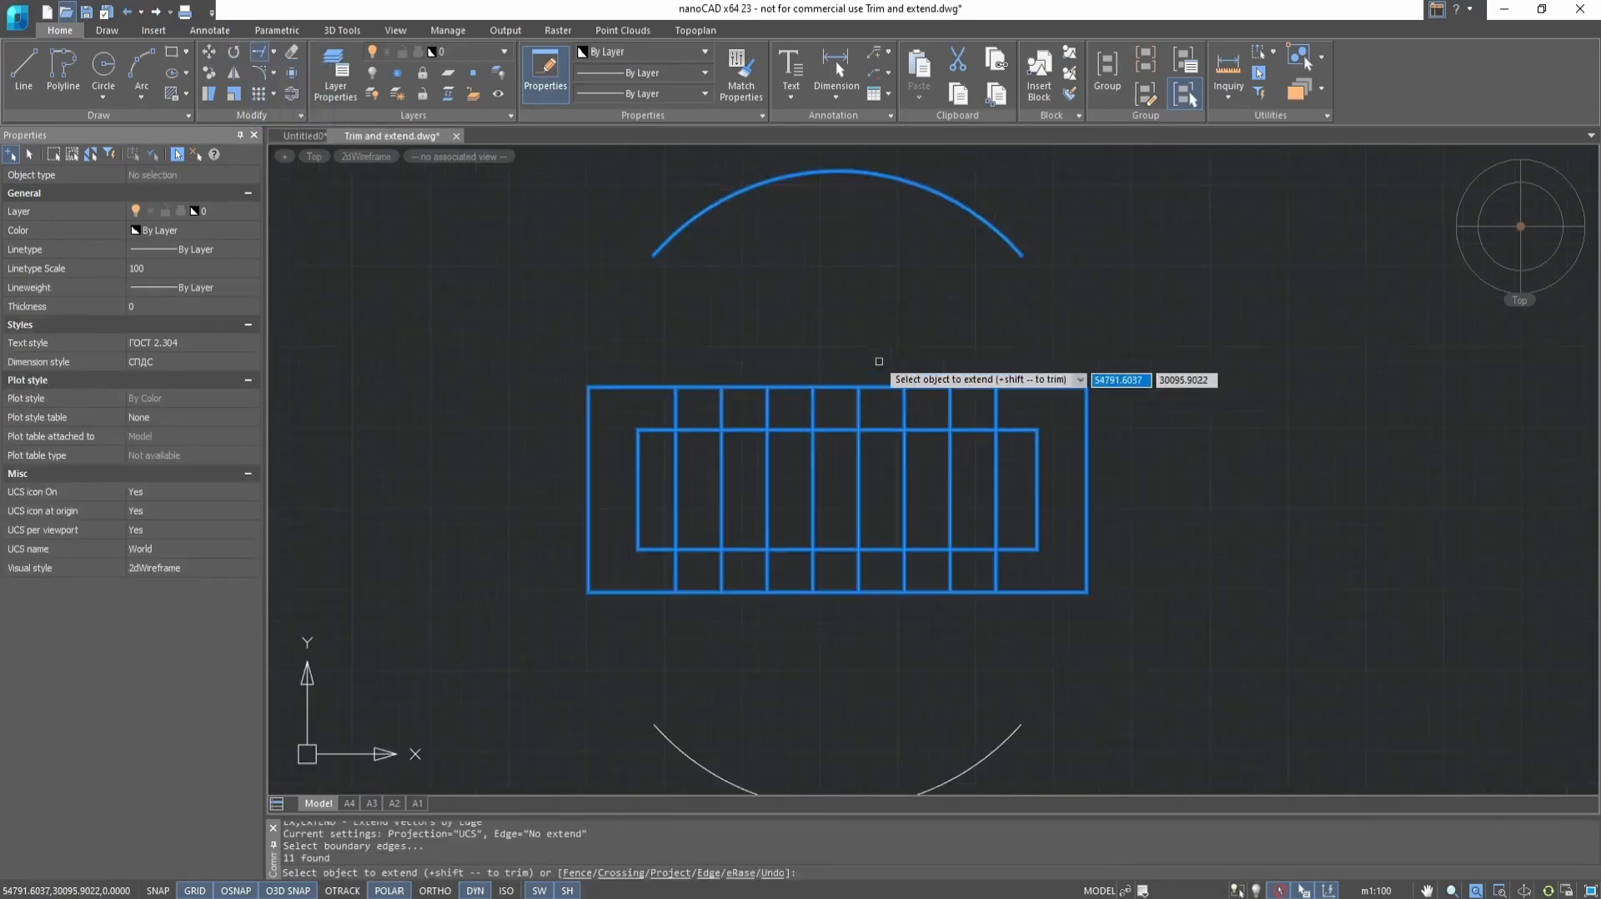
click(995, 404)
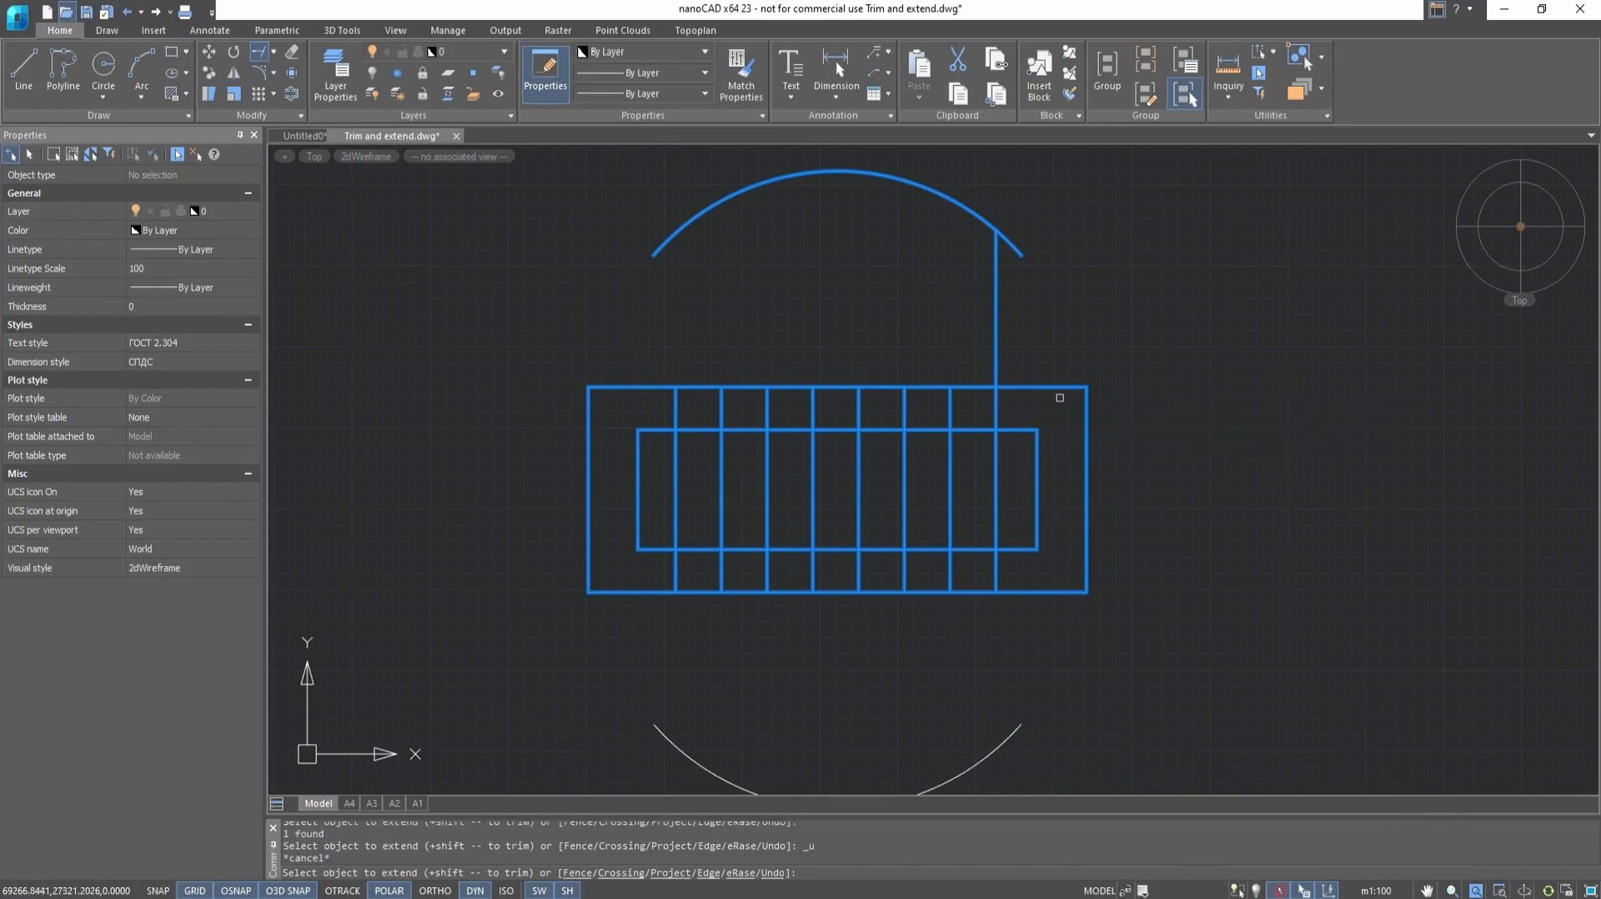
key(ctrl+z)
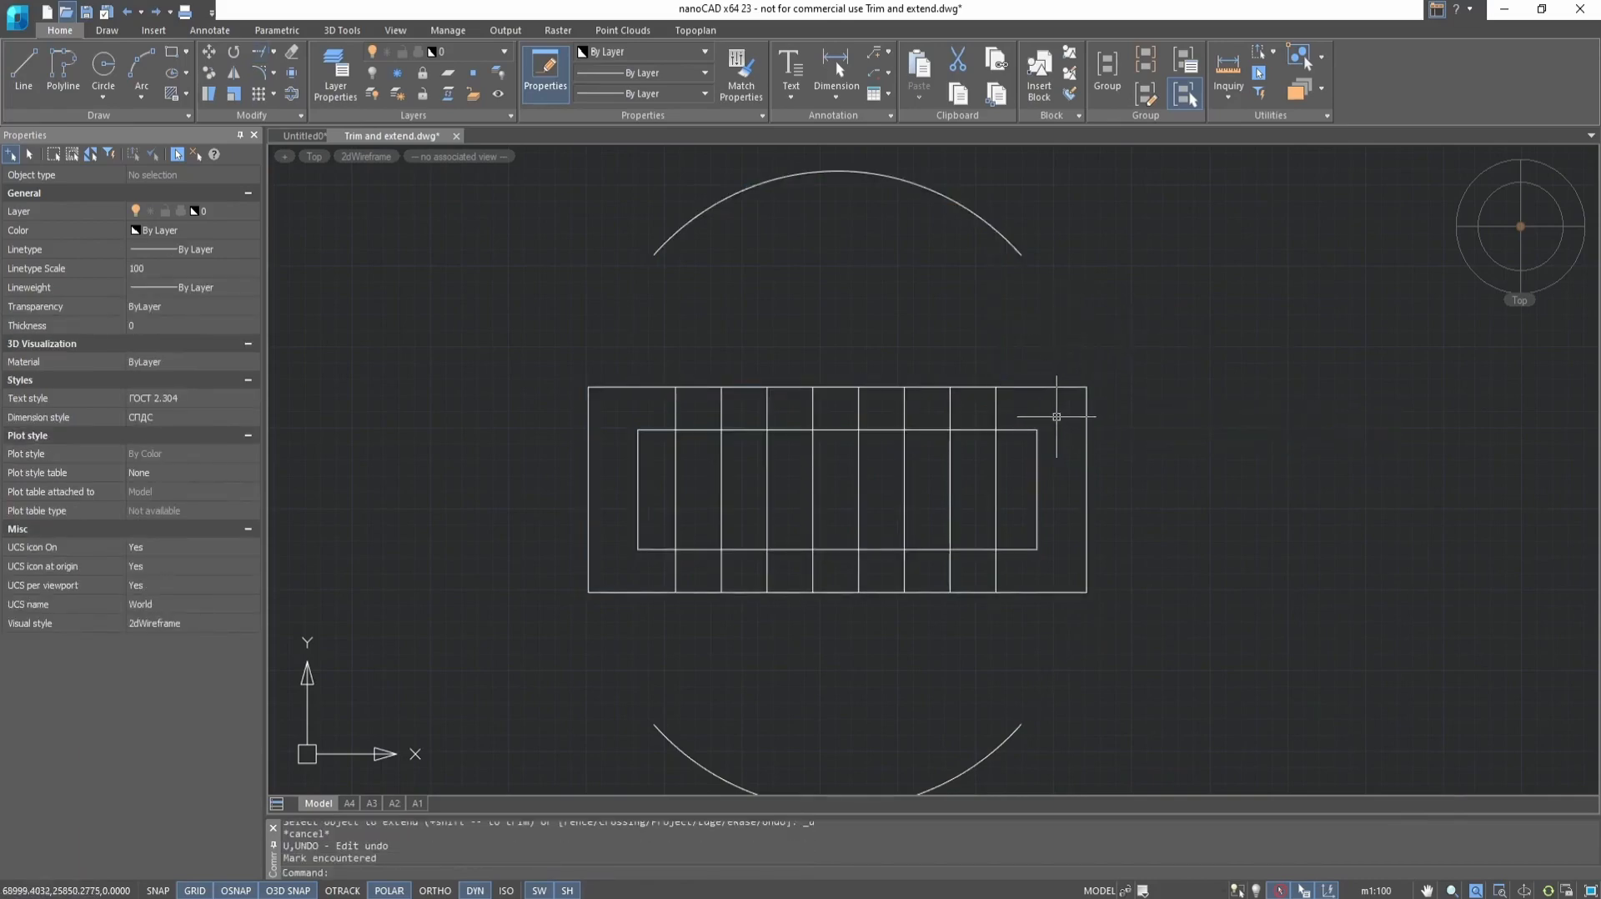
Extend the lower ends of all eight vertical lines to the lower arc with a crossing window, using every object as a boundary edge
scroll(1066, 273, down, 2)
click(1089, 224)
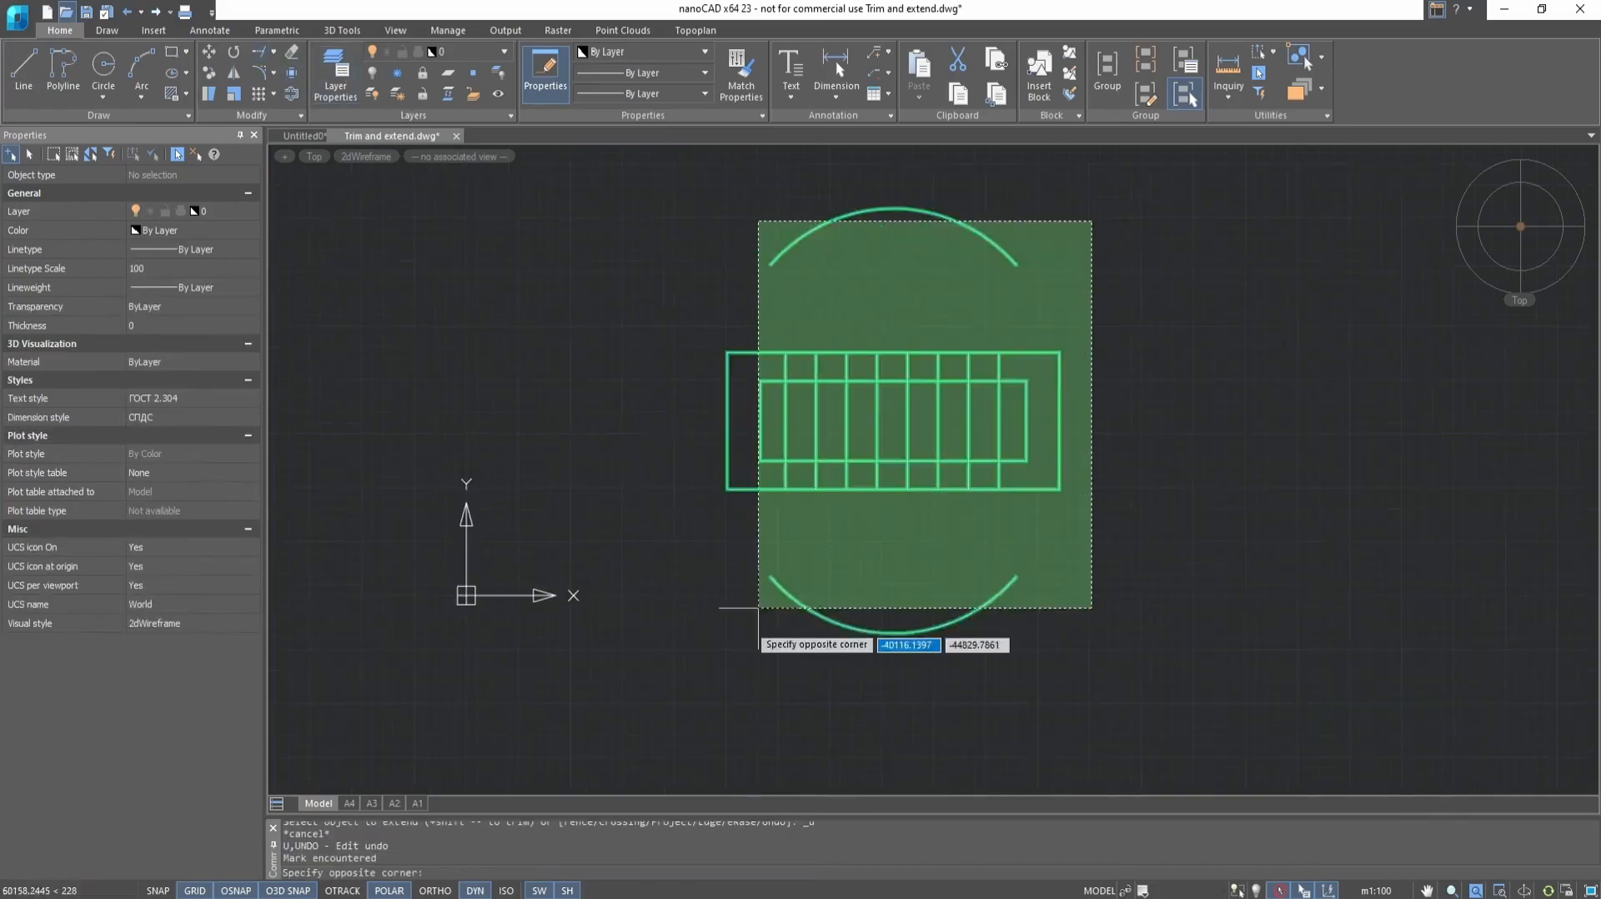
click(758, 660)
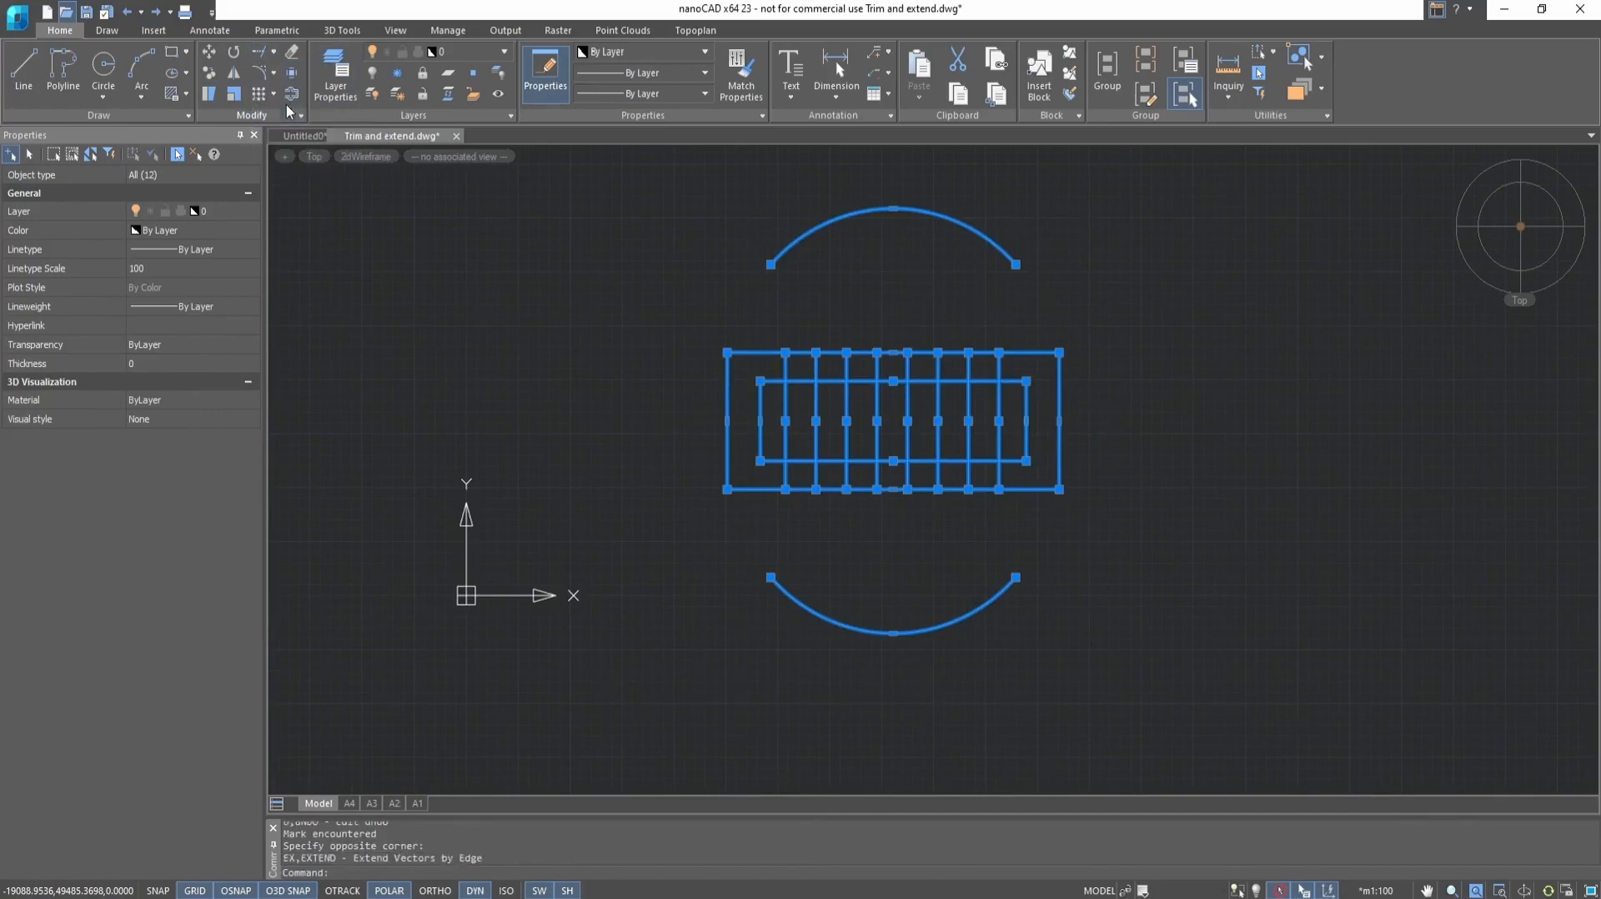
click(1014, 476)
click(779, 477)
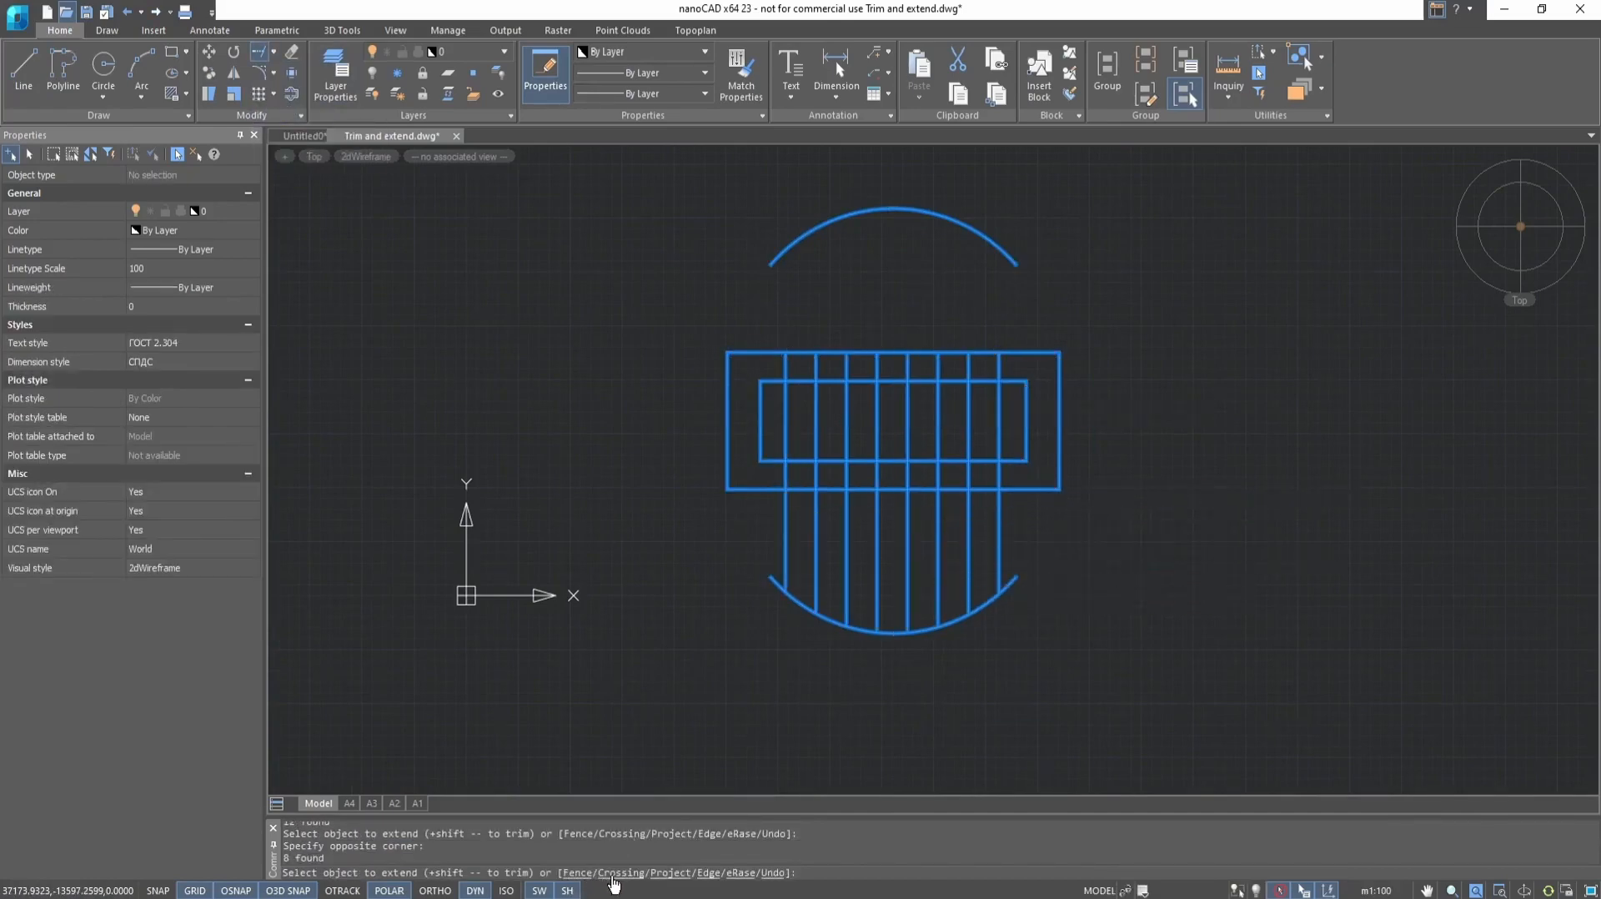
Extend the upper ends of the third, fifth and sixth vertical lines from the left to the upper arc
click(846, 366)
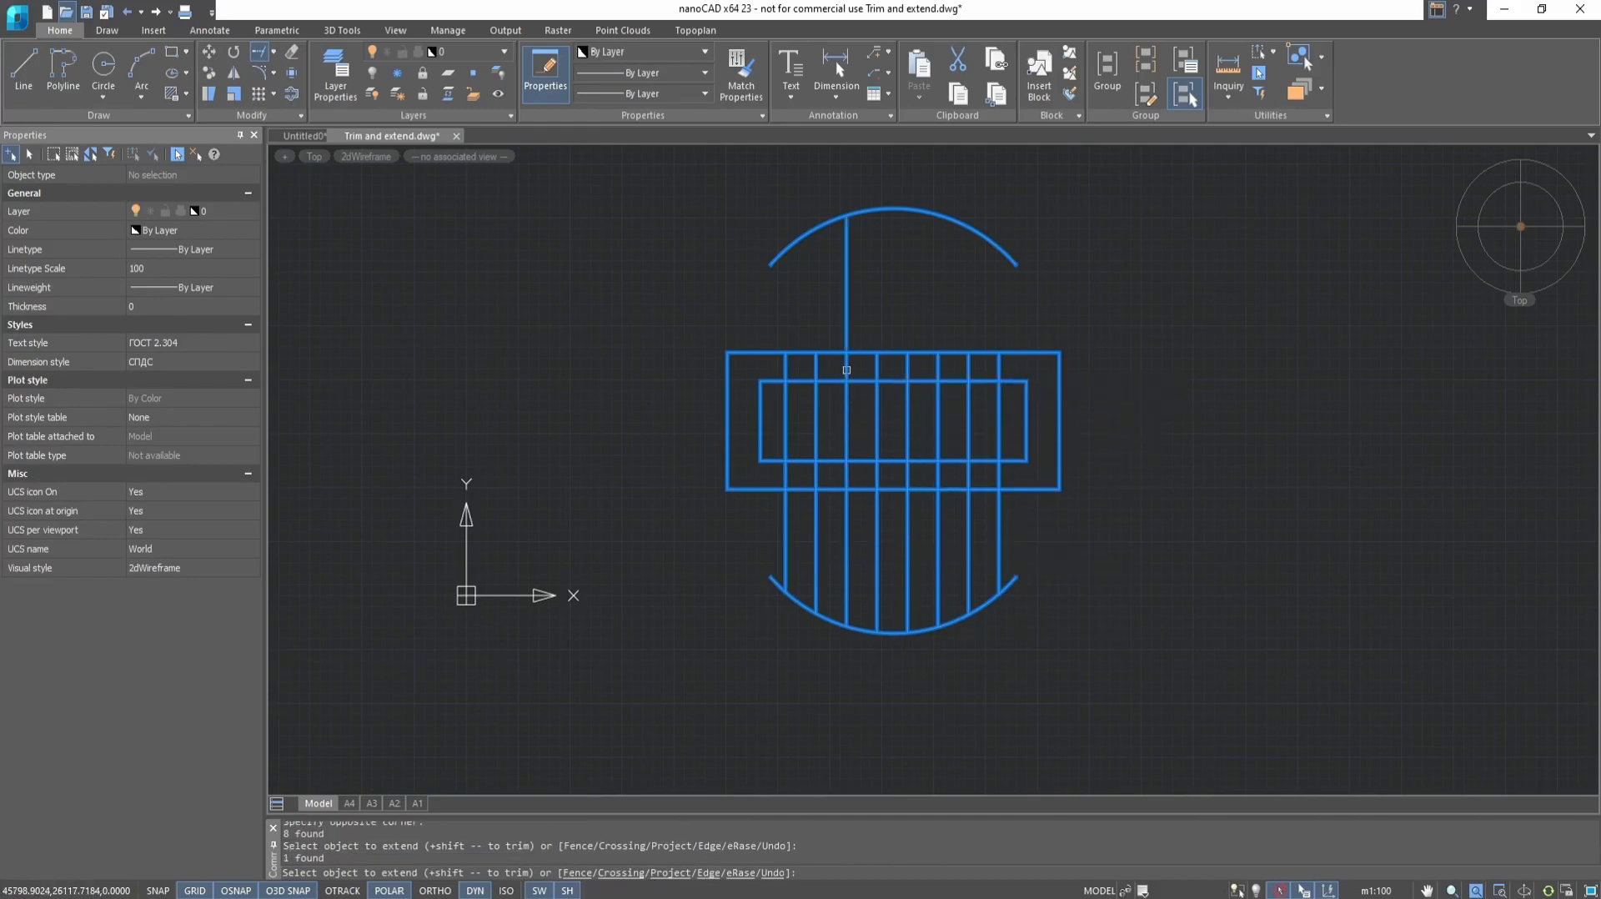
click(907, 366)
click(938, 369)
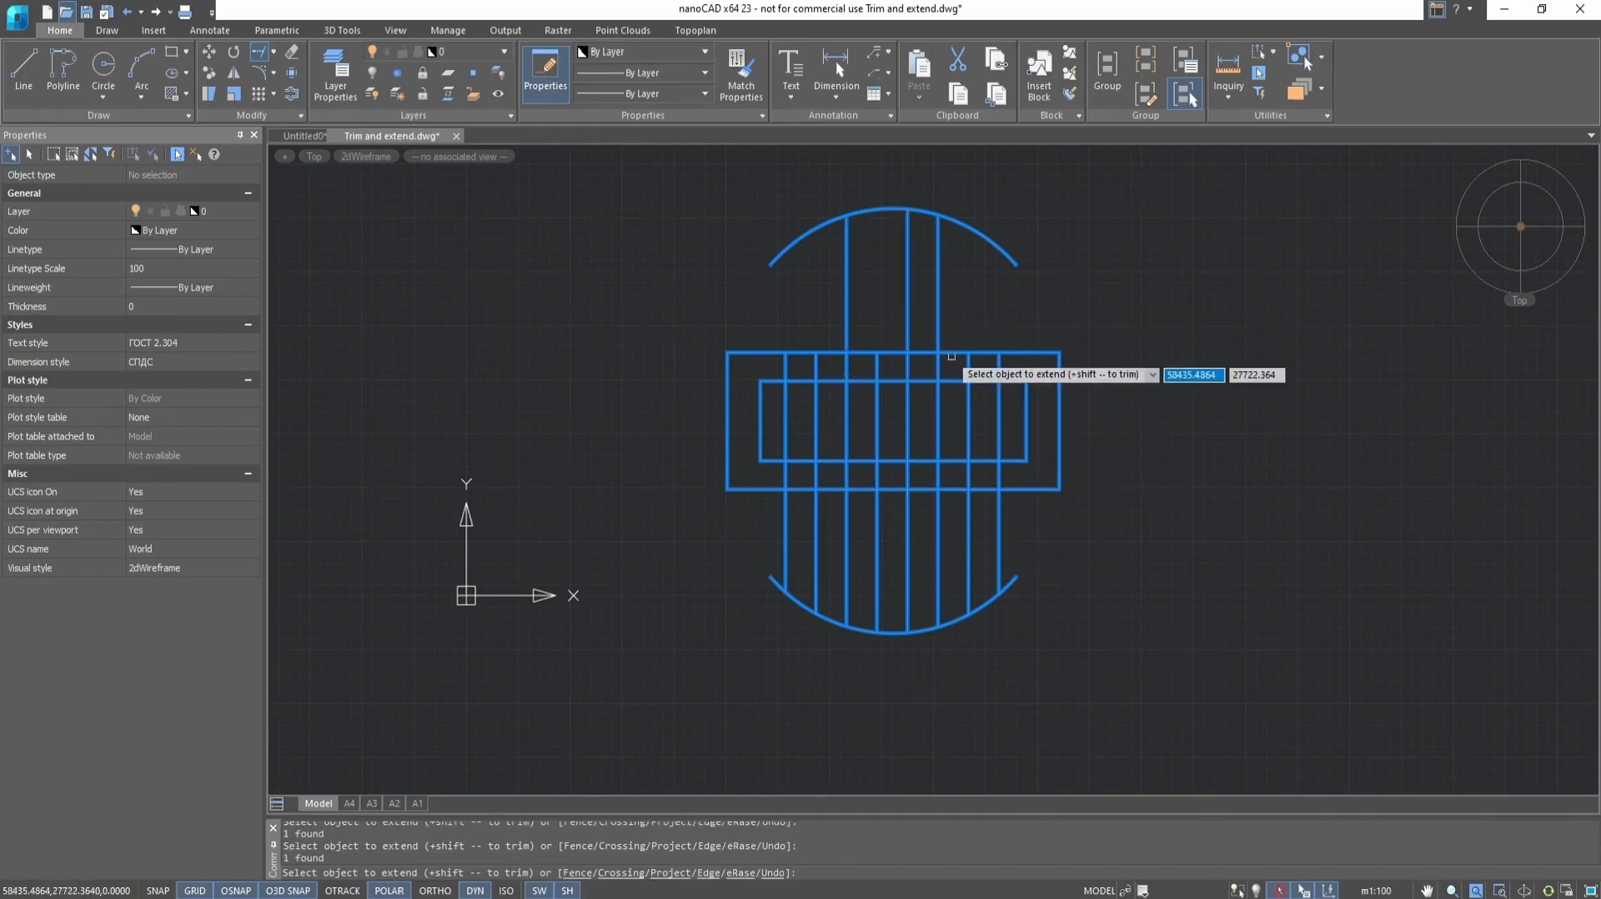